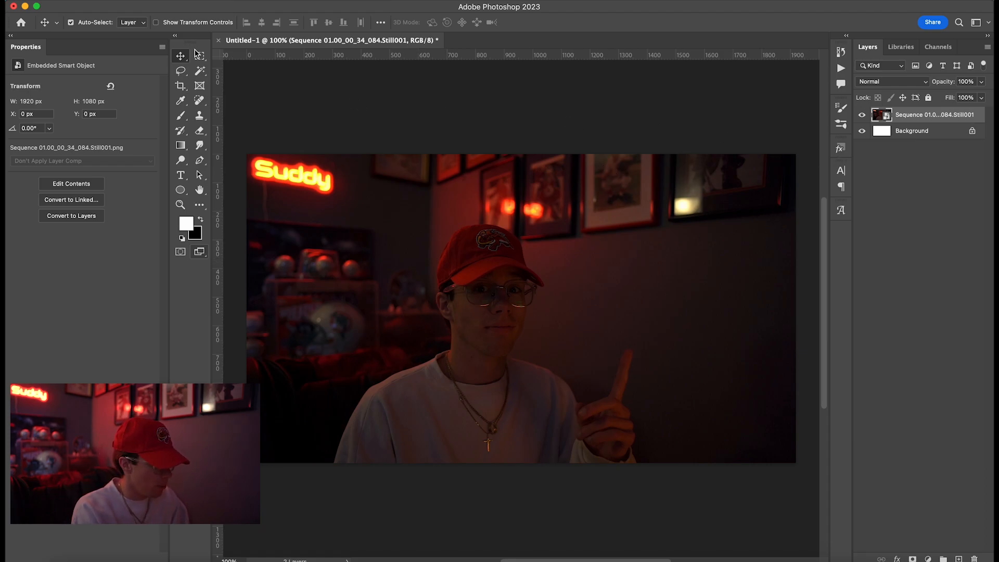
- Open the photo layer in Select and Mask and select the subject using Cloud (Detailed results) processing
{"action": "left_click", "coordinate": [196, 54]}
{"action": "left_click", "coordinate": [472, 22]}
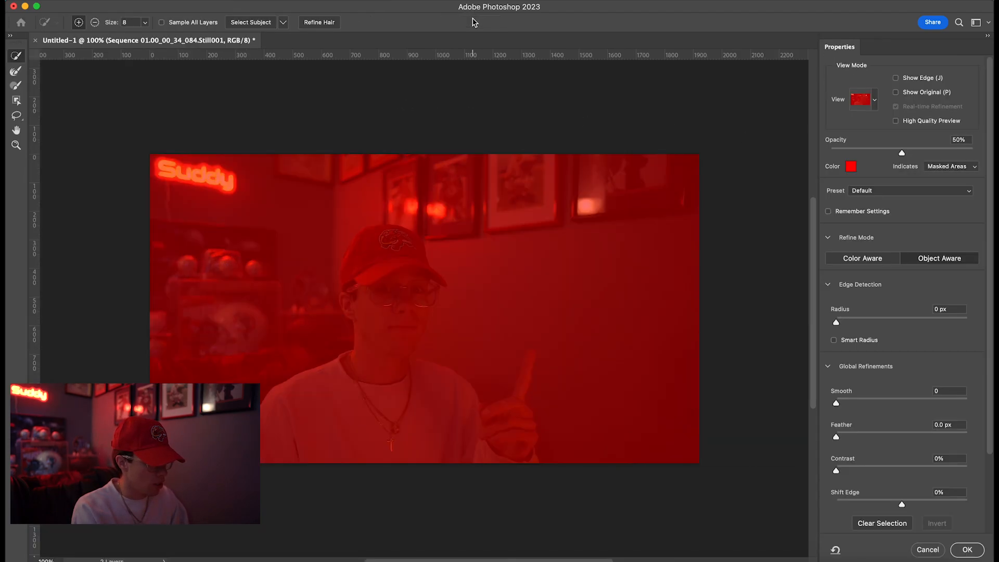
{"action": "left_click", "coordinate": [283, 23]}
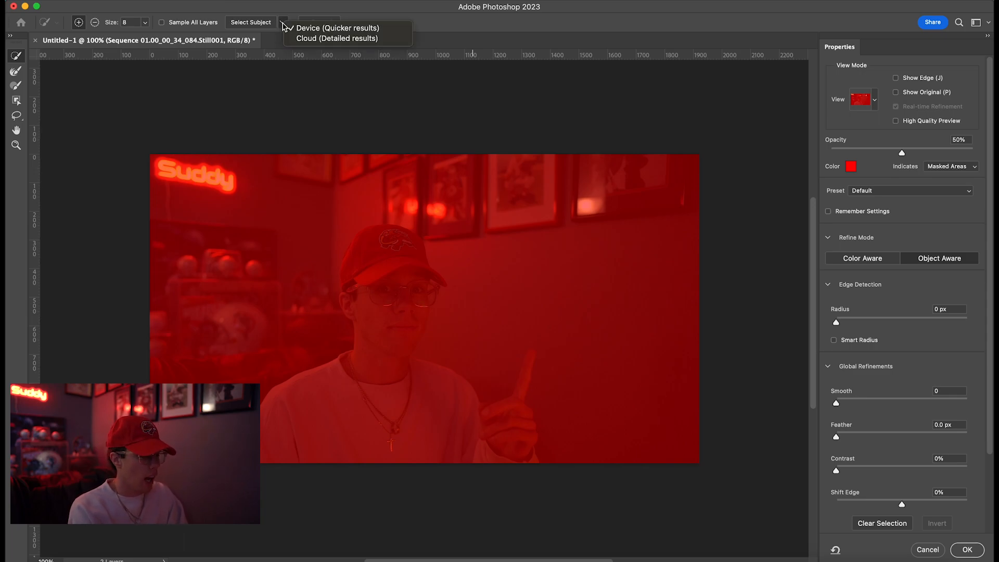
{"action": "left_click", "coordinate": [307, 40]}
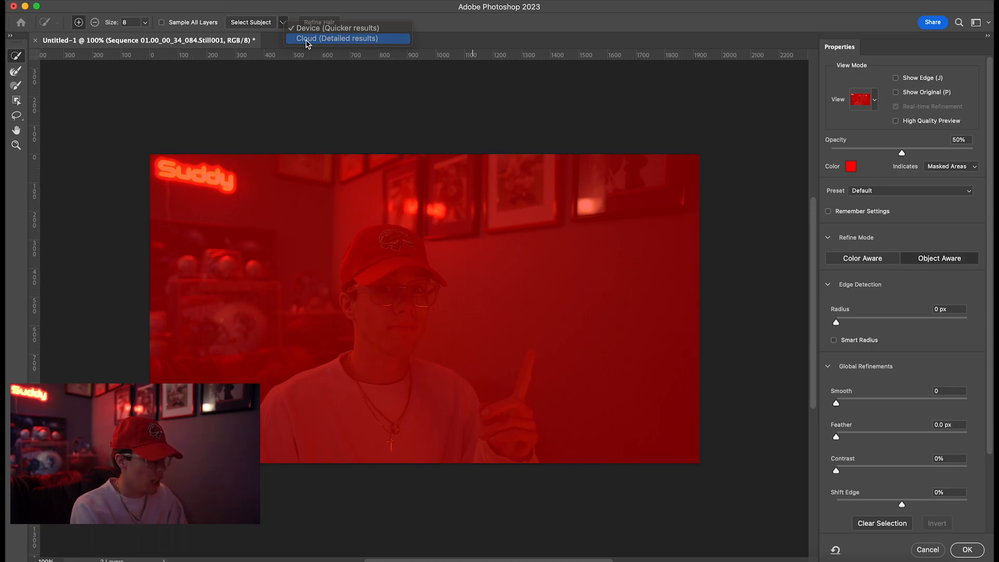
{"action": "left_click", "coordinate": [260, 22]}
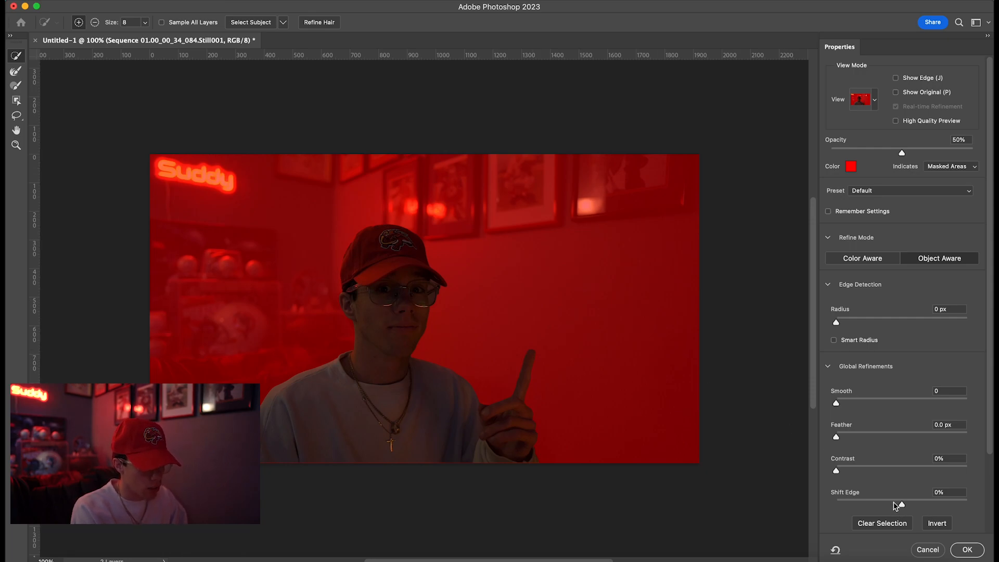
- Refine the selection with Shift Edge -20%, Contrast 20% and Smooth 10, and output it as a layer mask
{"action": "left_click_drag", "start_coordinate": [902, 504], "coordinate": [893, 504]}
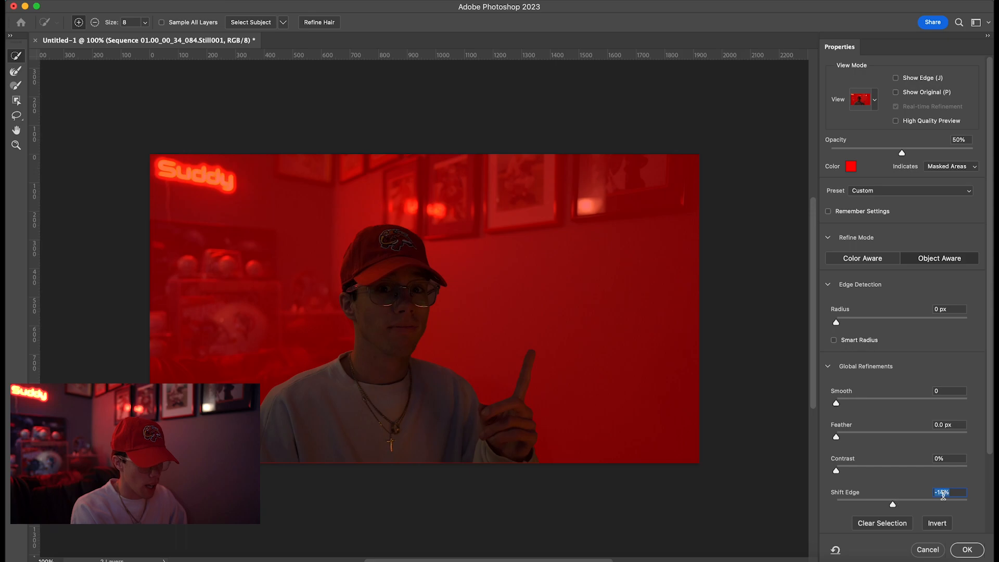
{"action": "type", "text": "-20"}
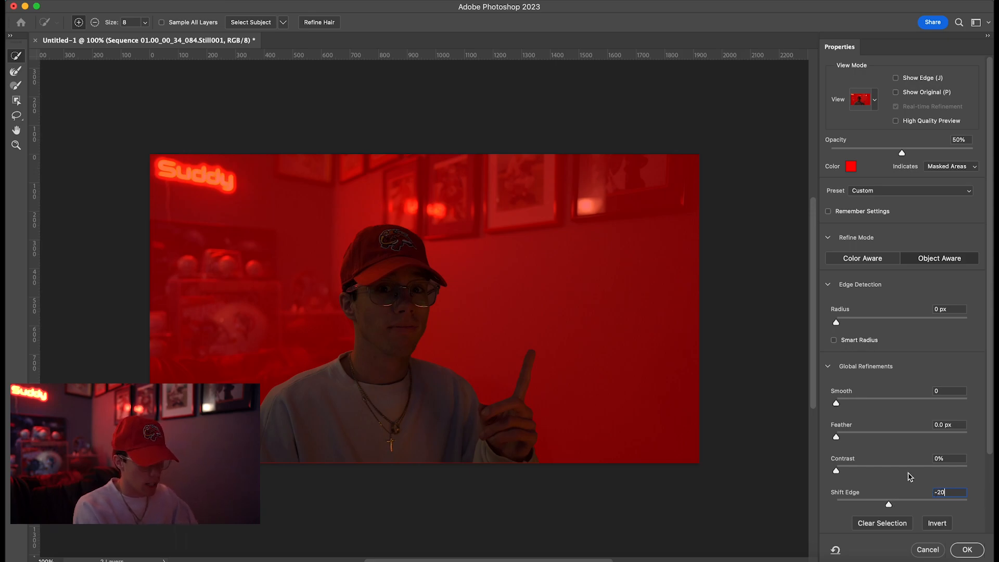
{"action": "left_click_drag", "start_coordinate": [859, 467], "coordinate": [862, 469]}
{"action": "left_click", "coordinate": [852, 402]}
{"action": "type", "text": "10"}
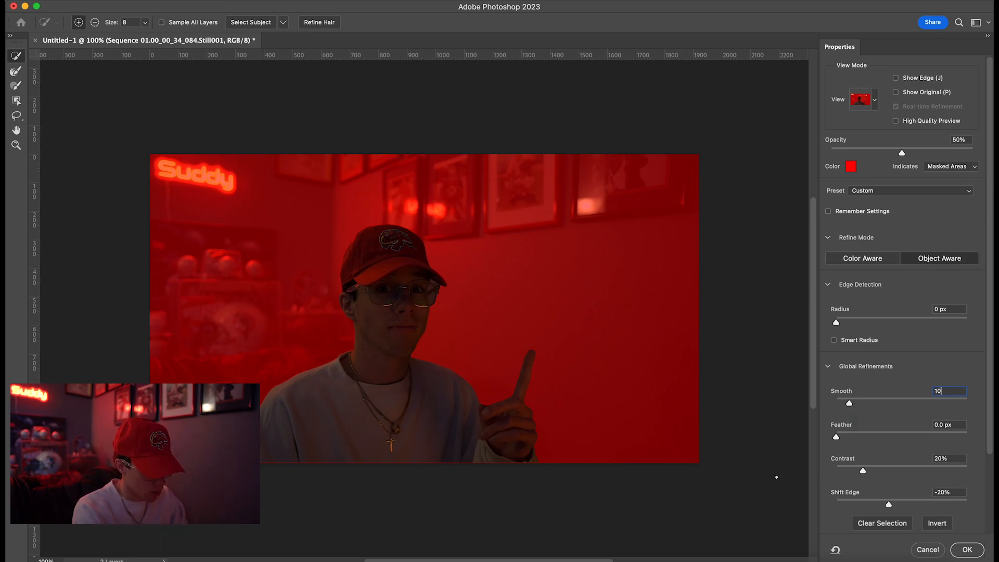
{"action": "left_click", "coordinate": [967, 550]}
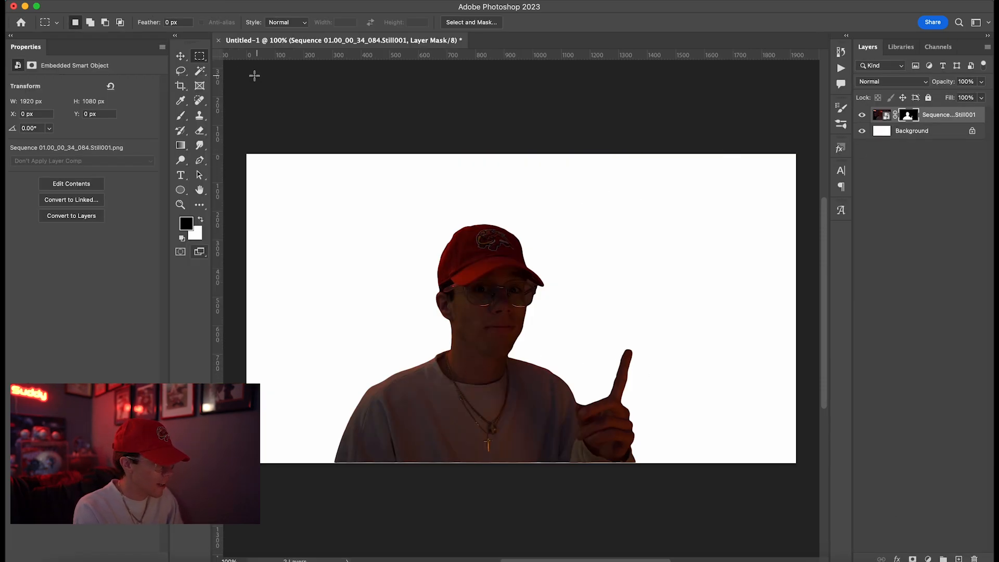
- Apply the Camera Raw Filter to the masked photo layer's image and raise its exposure to +1.50
{"action": "left_click", "coordinate": [180, 56]}
{"action": "left_click", "coordinate": [880, 115]}
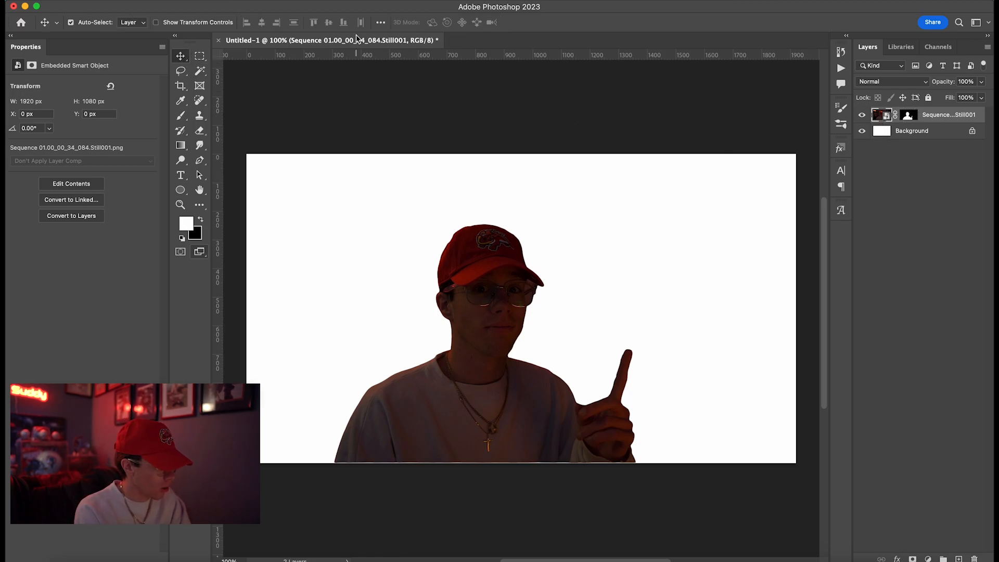
{"action": "left_click", "coordinate": [268, 0]}
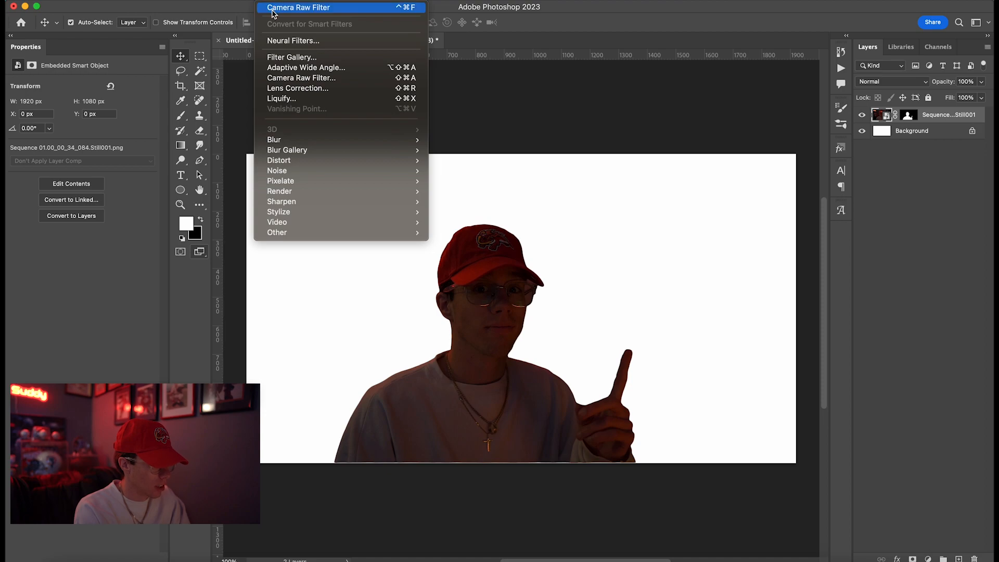
{"action": "left_click", "coordinate": [337, 43]}
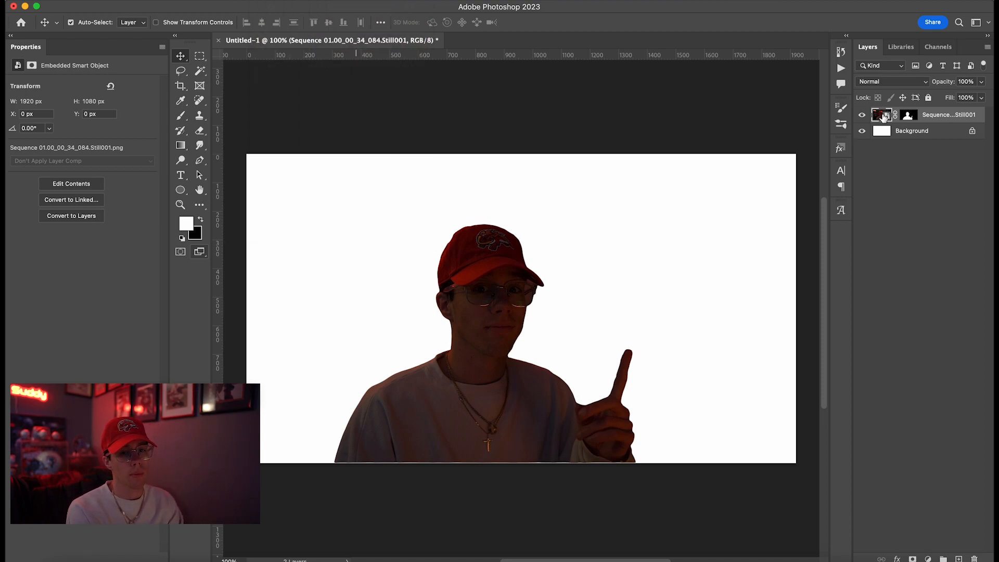
{"action": "left_click", "coordinate": [281, 3]}
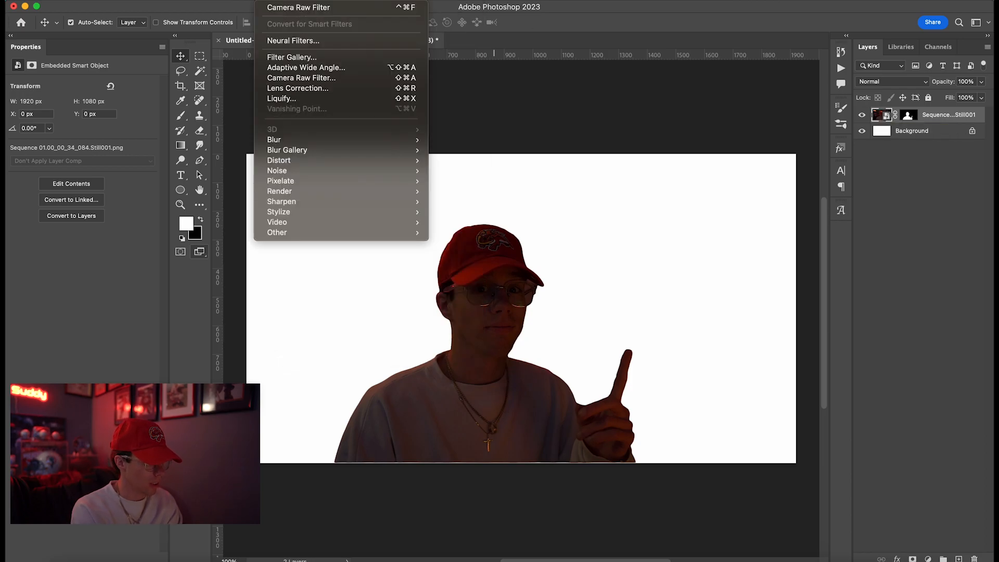
{"action": "left_click", "coordinate": [292, 85]}
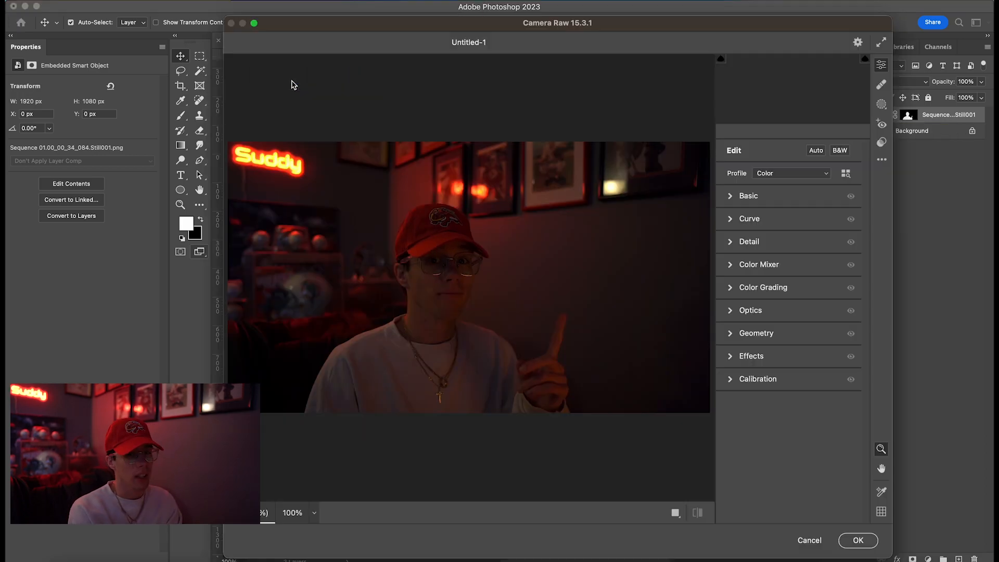
{"action": "left_click", "coordinate": [432, 253]}
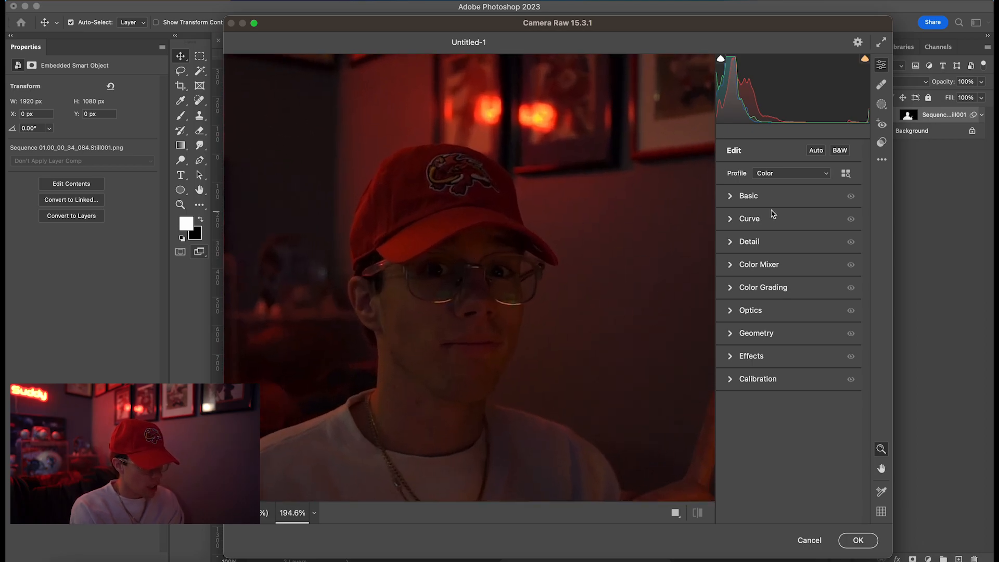
{"action": "left_click", "coordinate": [748, 196]}
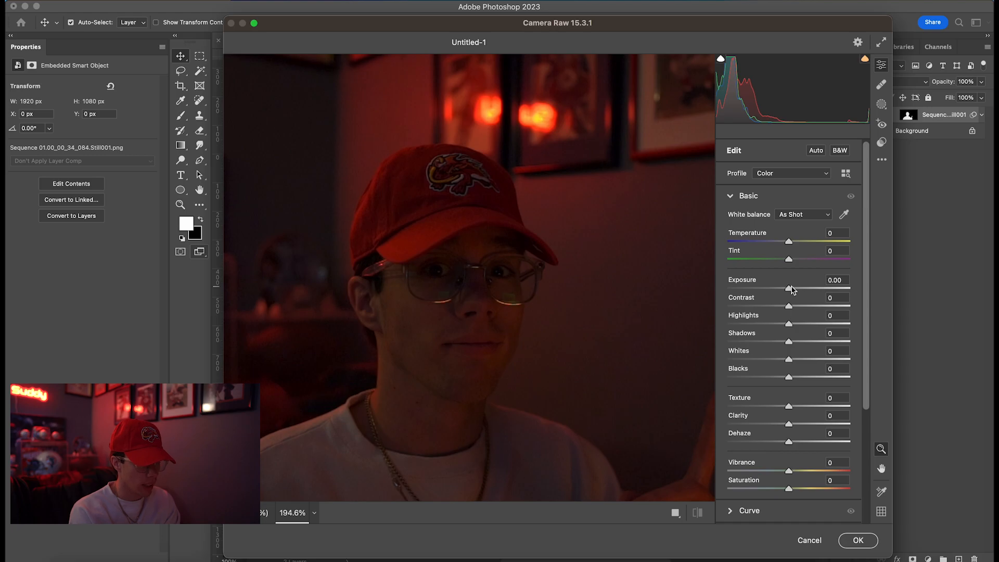
{"action": "left_click_drag", "start_coordinate": [790, 289], "coordinate": [806, 289]}
{"action": "left_click", "coordinate": [643, 279]}
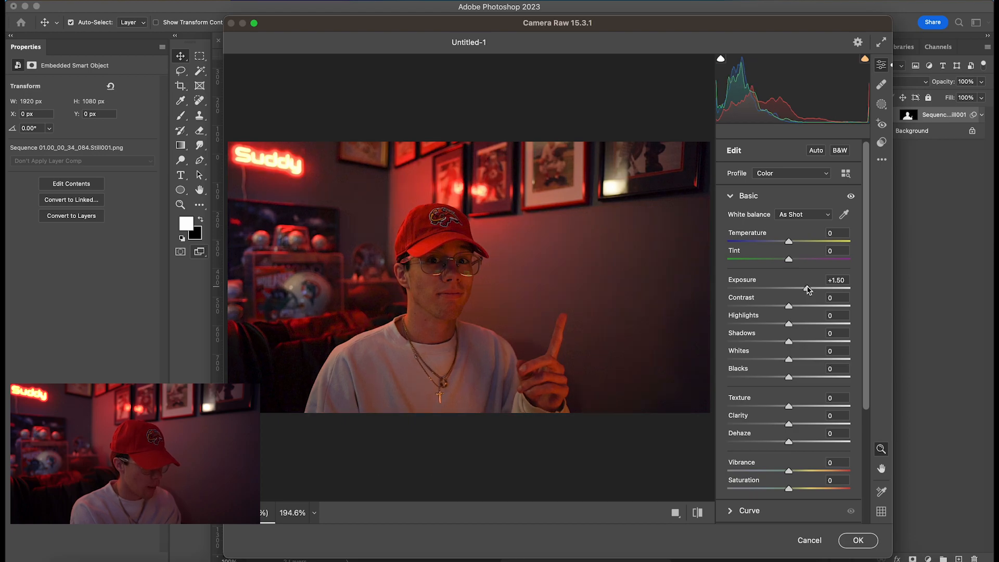
- Brighten the photo with Highlights +63, Whites +53 and Shadows +42 in the Basic adjustments
{"action": "left_click_drag", "start_coordinate": [797, 324], "coordinate": [830, 326]}
{"action": "left_click_drag", "start_coordinate": [802, 360], "coordinate": [821, 360]}
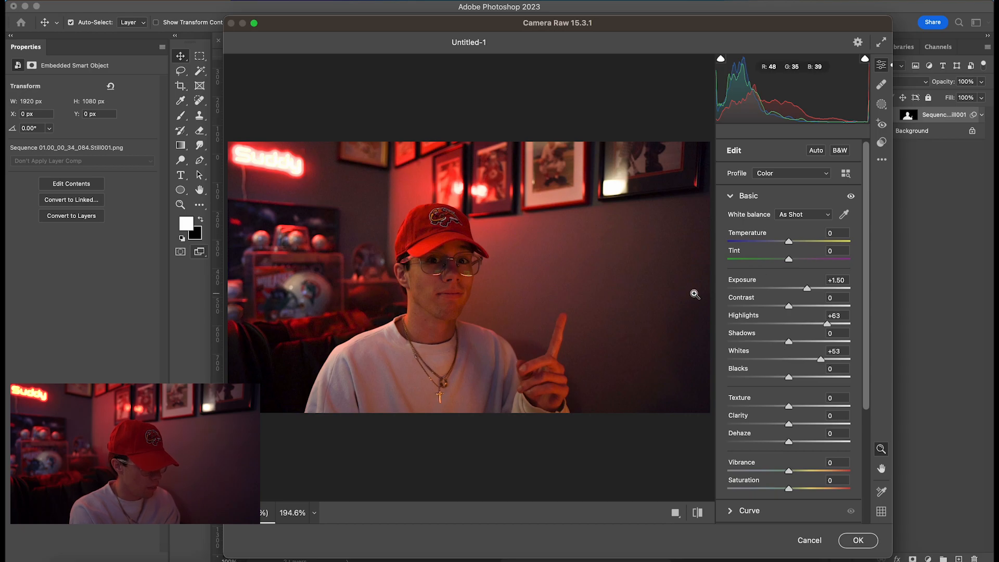
{"action": "left_click_drag", "start_coordinate": [802, 342], "coordinate": [815, 344]}
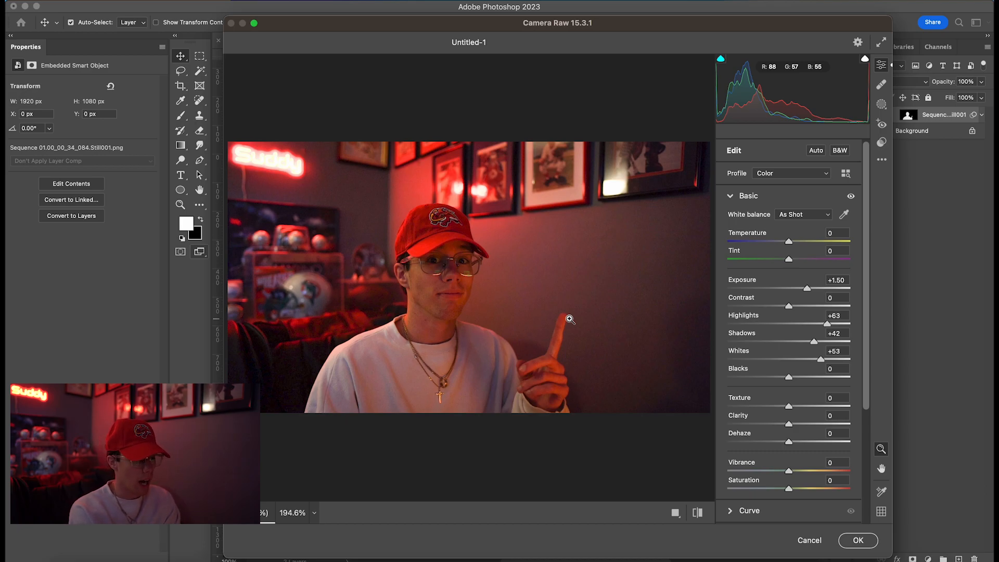
{"action": "left_click", "coordinate": [458, 266]}
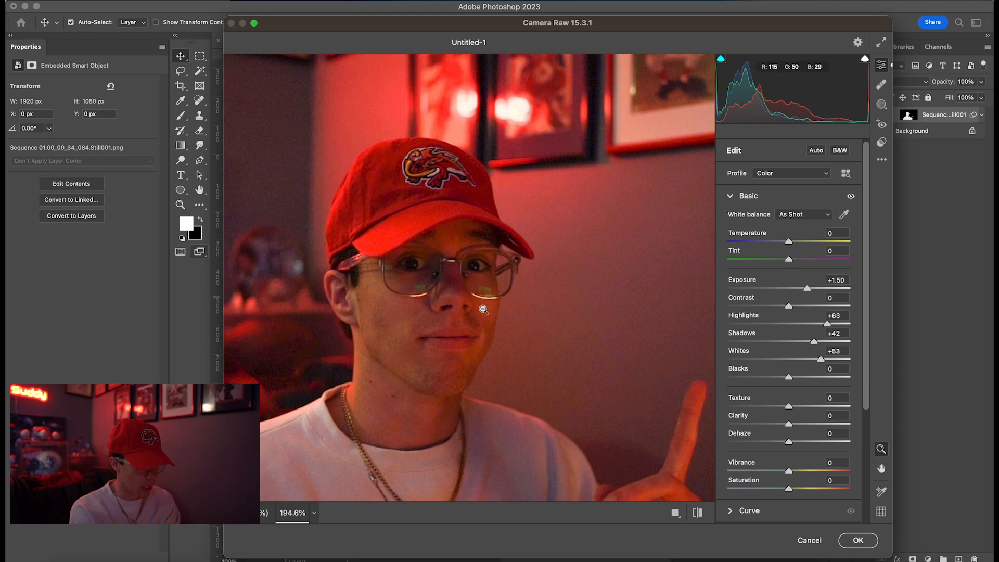
{"action": "left_click", "coordinate": [447, 331], "text": "alt"}
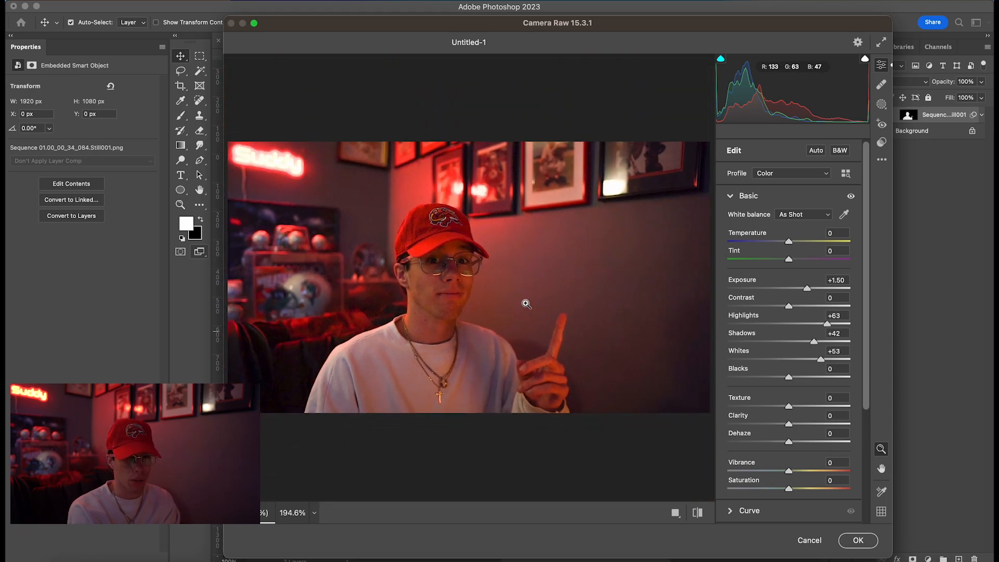
{"action": "left_click", "coordinate": [731, 196]}
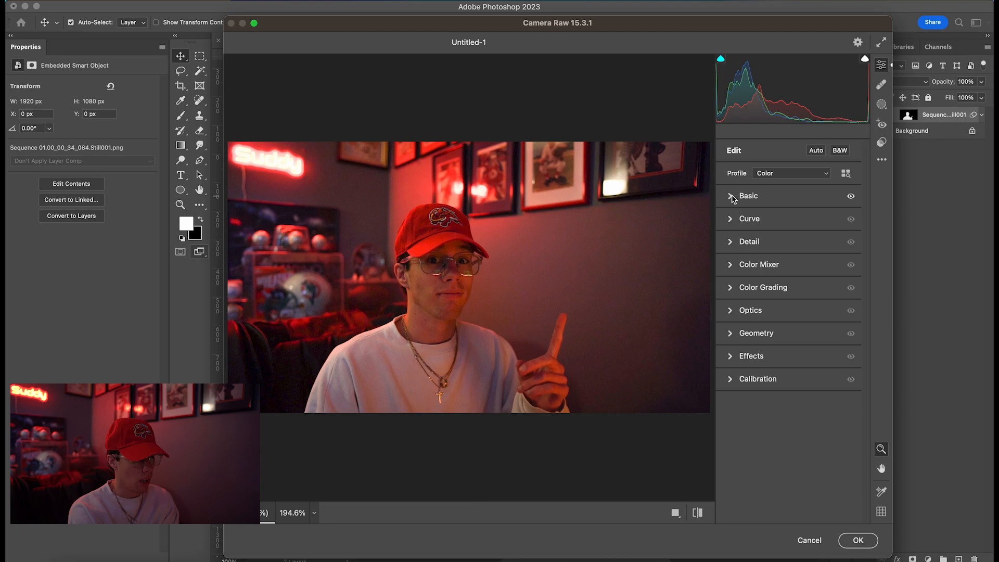
- Set Noise Reduction to 21 and Color Noise Reduction to 17, and add a little sharpening to the photo
{"action": "left_click", "coordinate": [751, 242]}
{"action": "left_click", "coordinate": [755, 292]}
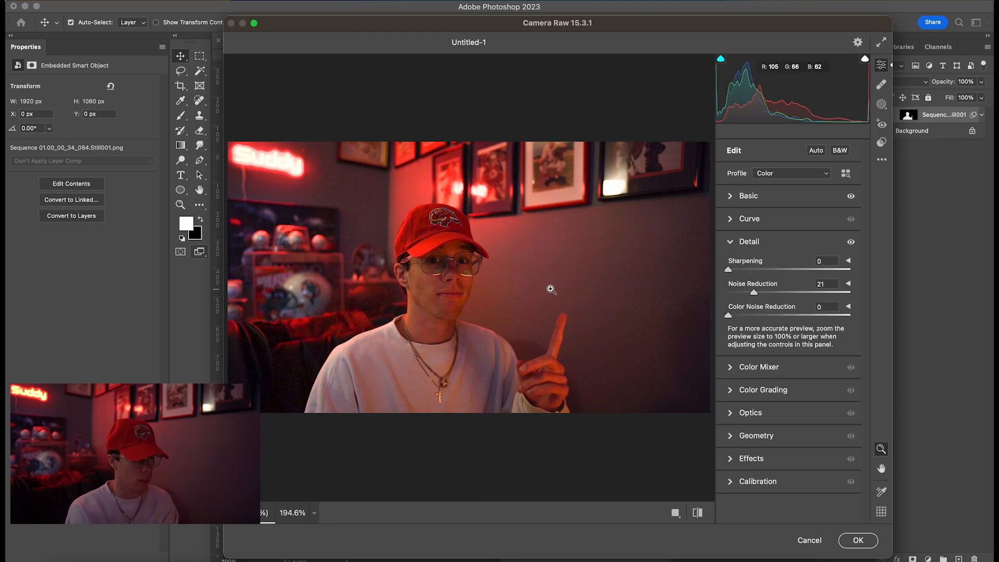
{"action": "left_click", "coordinate": [749, 315]}
{"action": "left_click", "coordinate": [442, 293]}
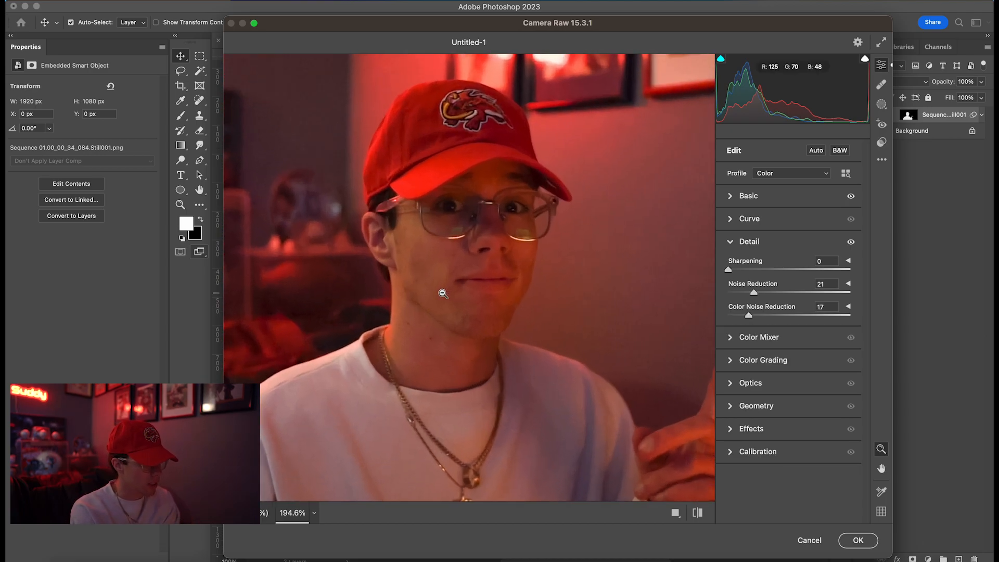
{"action": "left_click", "coordinate": [511, 271]}
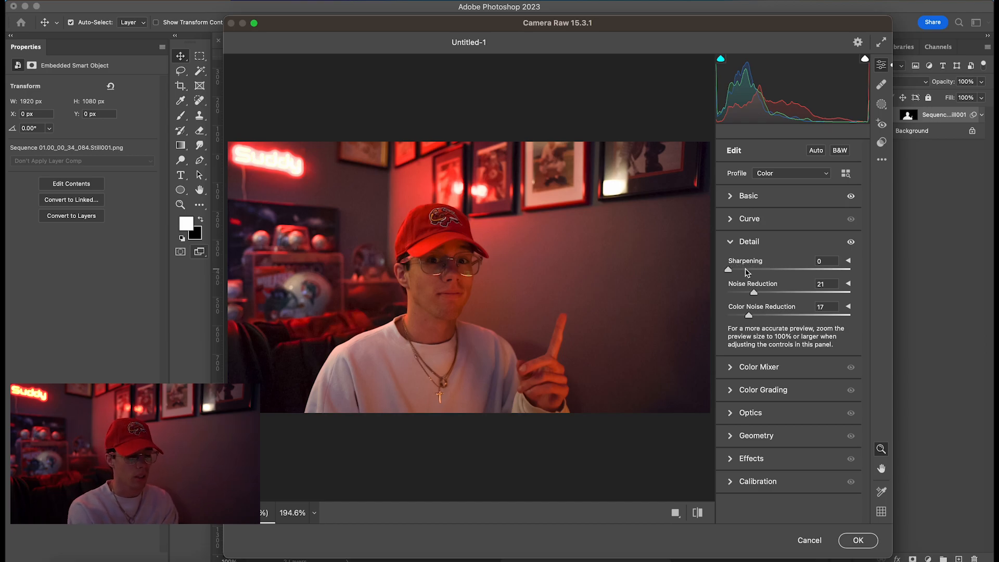
{"action": "left_click", "coordinate": [437, 279]}
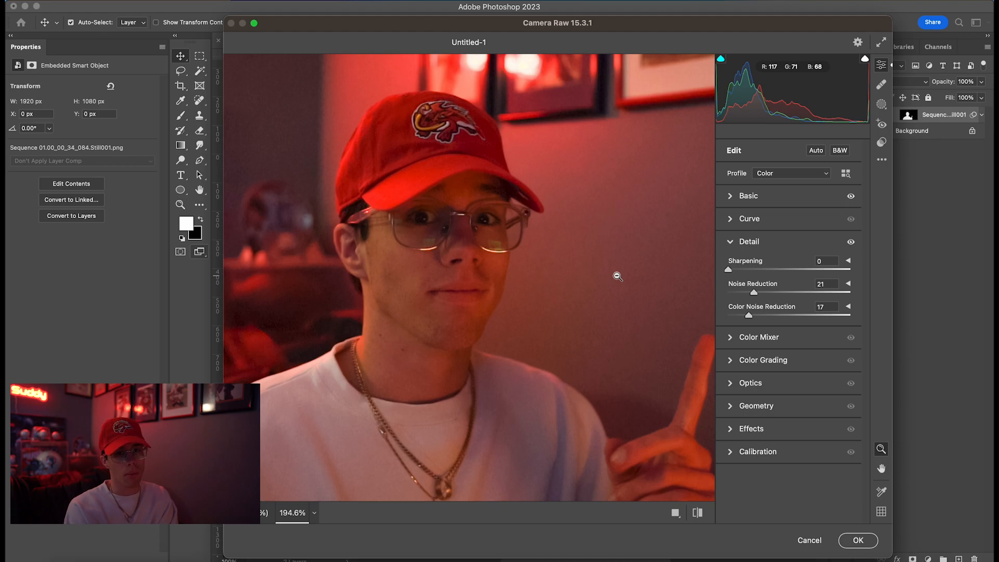
{"action": "mouse_move", "coordinate": [748, 270]}
{"action": "left_mouse_down"}
{"action": "mouse_move", "coordinate": [764, 270]}
{"action": "mouse_move", "coordinate": [744, 270]}
{"action": "left_mouse_up"}
{"action": "left_click", "coordinate": [743, 241]}
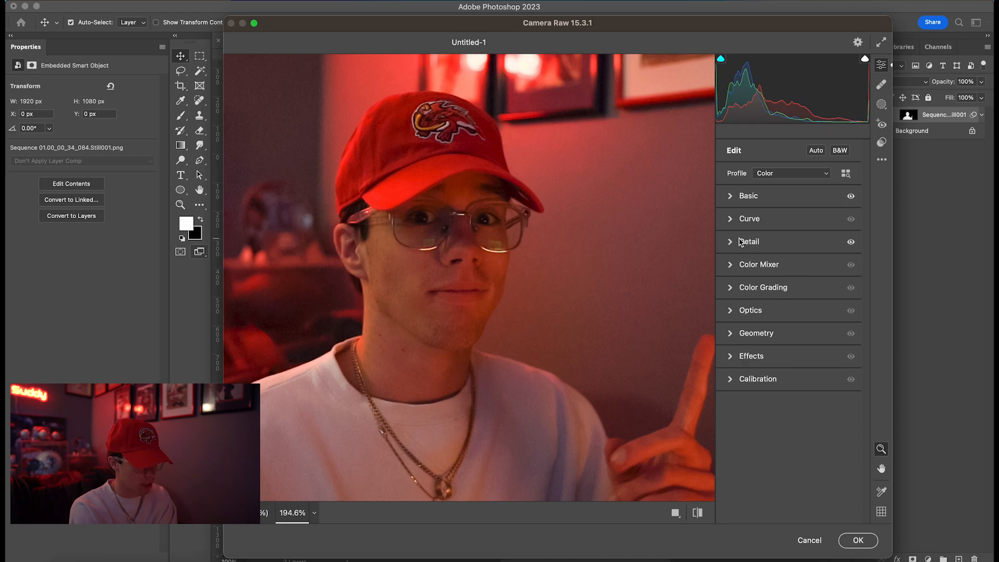
- Shift the Color Mixer hue of Oranges to +1 and Yellows to -100, leaving Greens at 0
{"action": "left_click", "coordinate": [743, 266]}
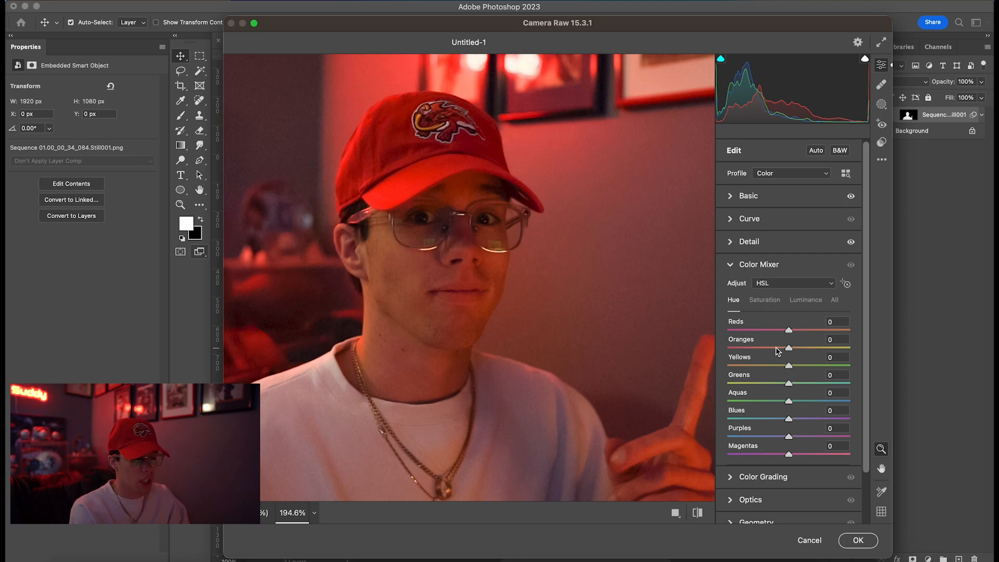
{"action": "left_click_drag", "start_coordinate": [776, 348], "coordinate": [789, 351]}
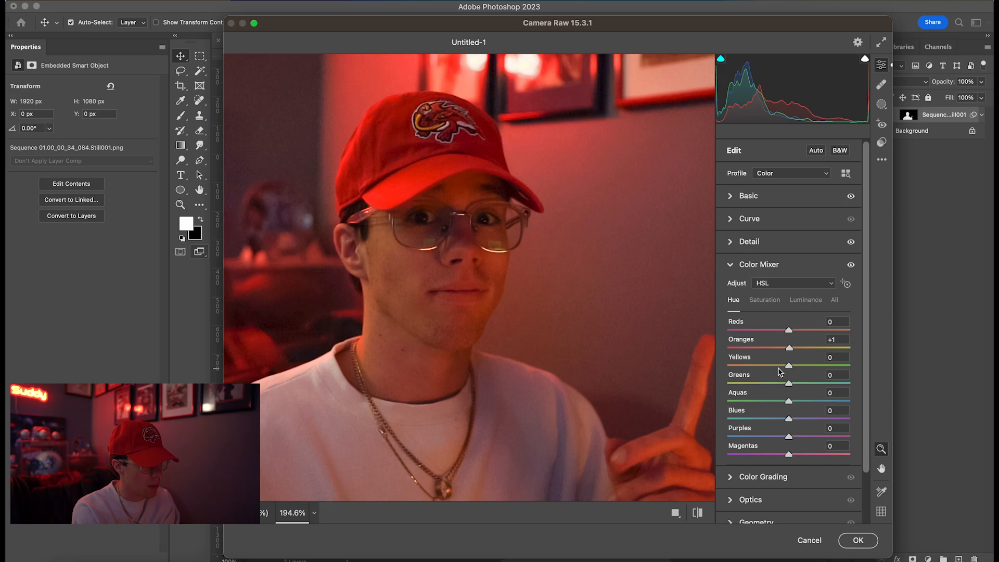
{"action": "left_click_drag", "start_coordinate": [788, 365], "coordinate": [710, 364]}
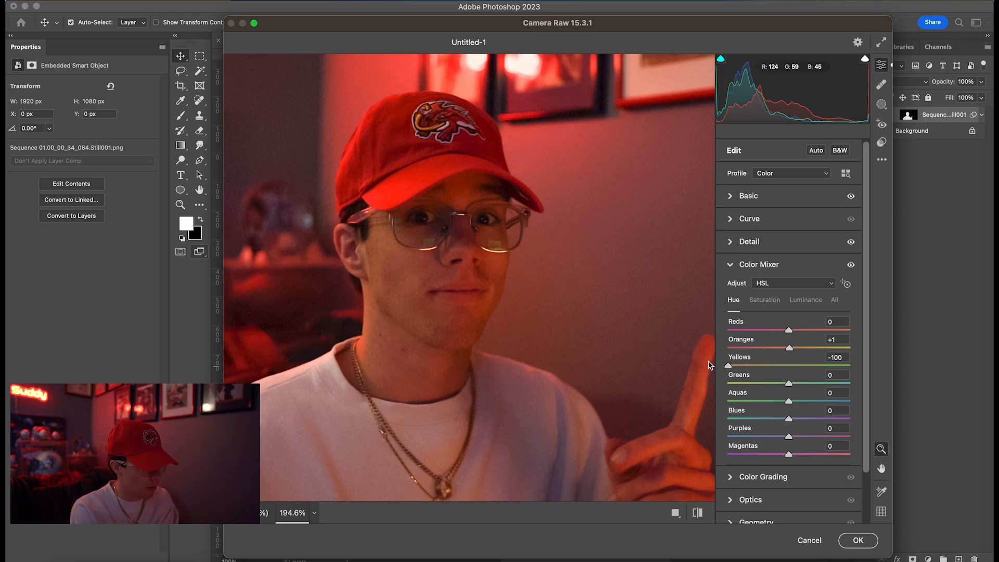
{"action": "left_click", "coordinate": [574, 317]}
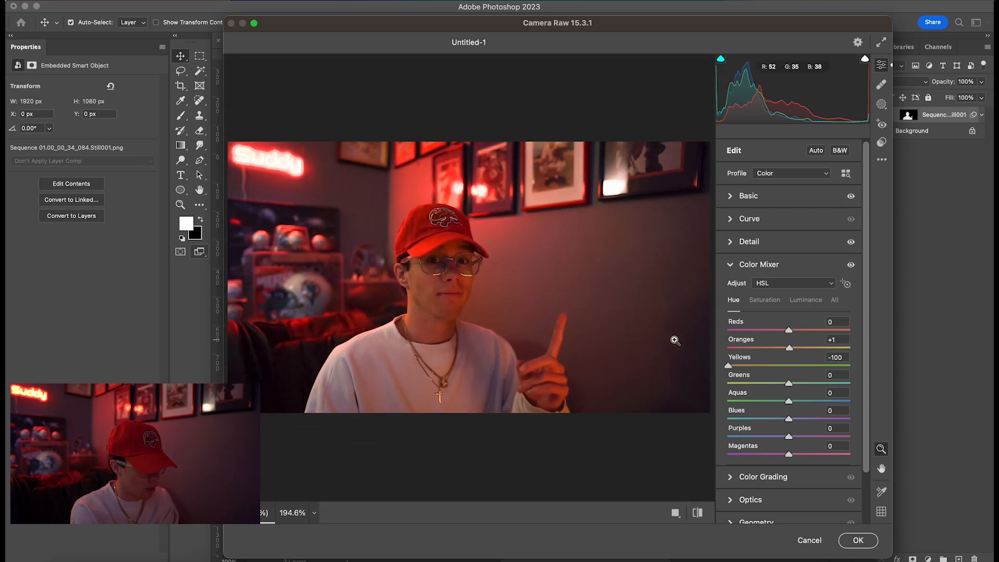
{"action": "left_click_drag", "start_coordinate": [788, 382], "coordinate": [748, 384]}
{"action": "double_click", "coordinate": [748, 384]}
{"action": "left_click", "coordinate": [428, 275]}
{"action": "left_click", "coordinate": [426, 278]}
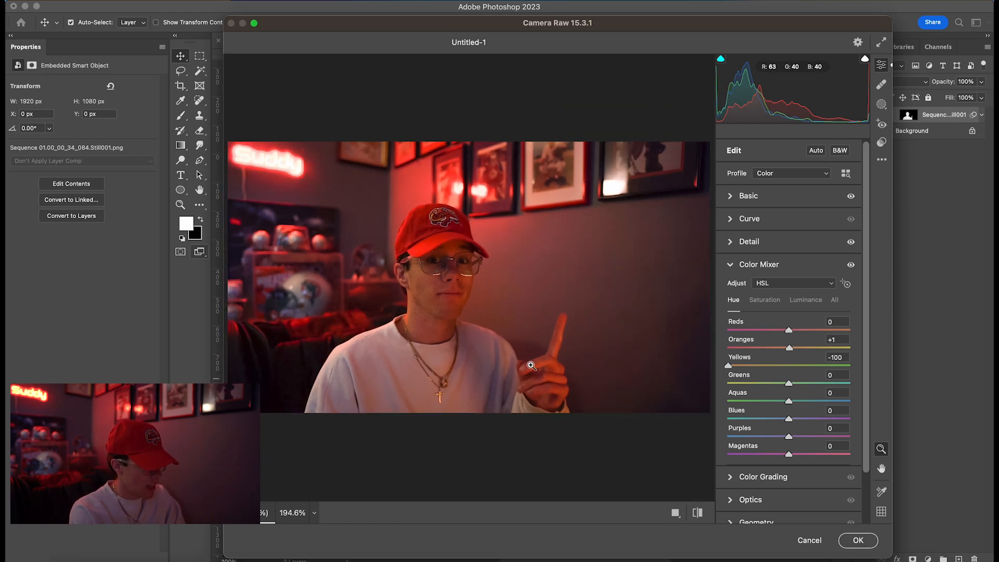
- Compare the graded photo with its default settings and apply the Camera Raw adjustments to the layer
{"action": "left_click", "coordinate": [700, 514]}
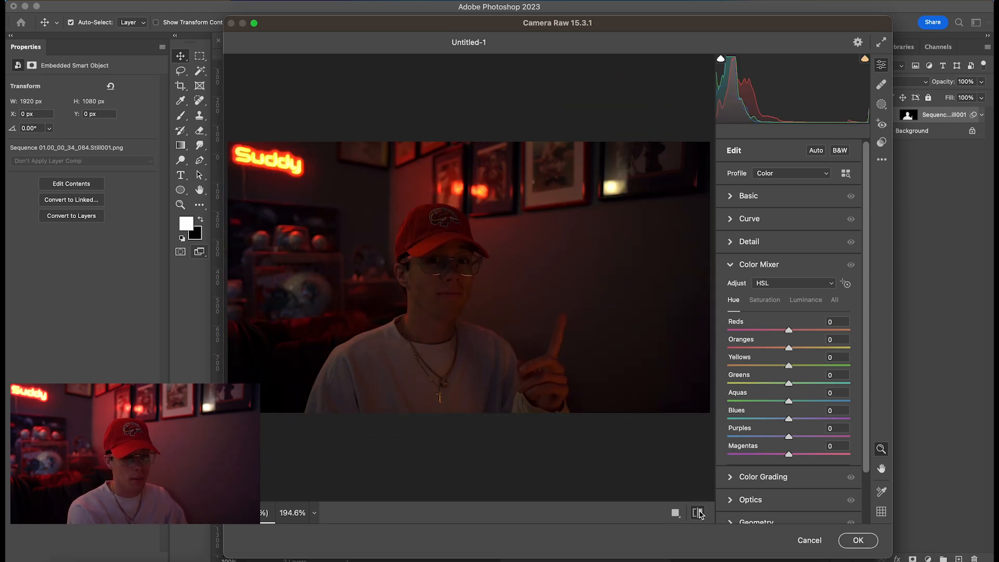
{"action": "left_click", "coordinate": [699, 514]}
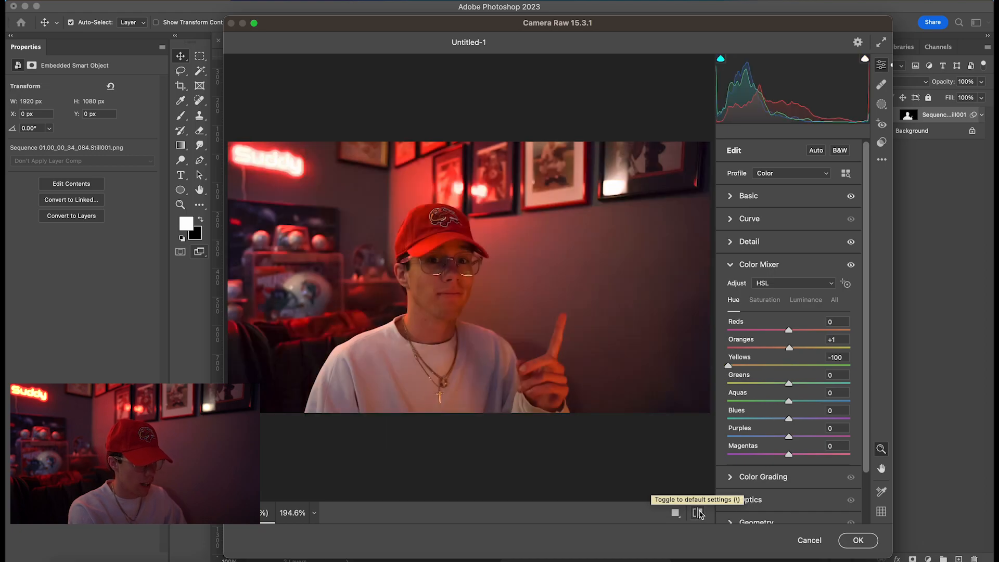
{"action": "left_click", "coordinate": [867, 545]}
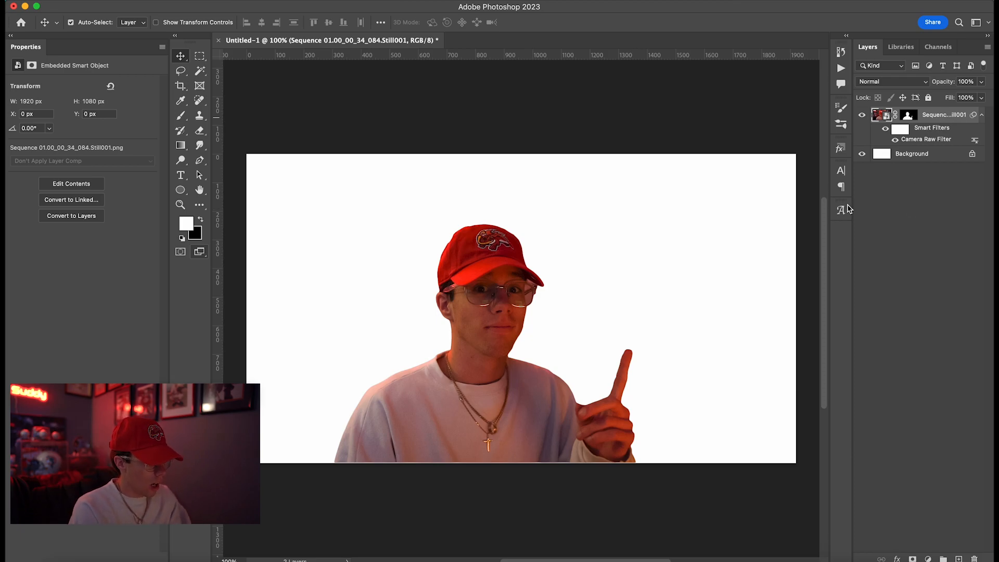
- Activate the person's layer mask and reduce the brush to 9 px for detail work around the glasses
{"action": "key", "text": "super+equal"}
{"action": "key", "text": "super+equal"}
{"action": "key", "text": "super+equal"}
{"action": "key", "text": "super+equal"}
{"action": "key", "text": "super+equal"}
{"action": "key", "text": "super+equal"}
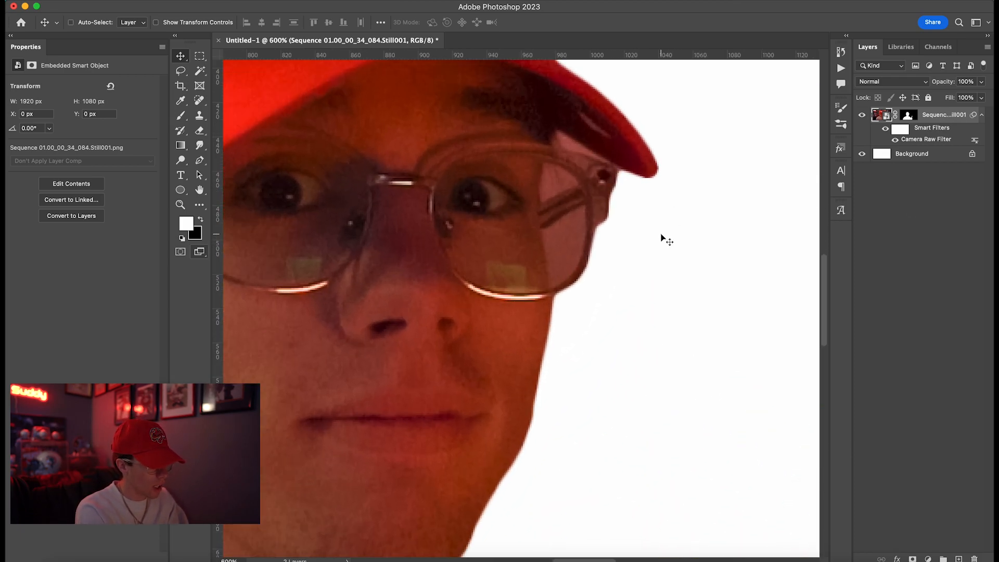
{"action": "key", "text": "super+equal"}
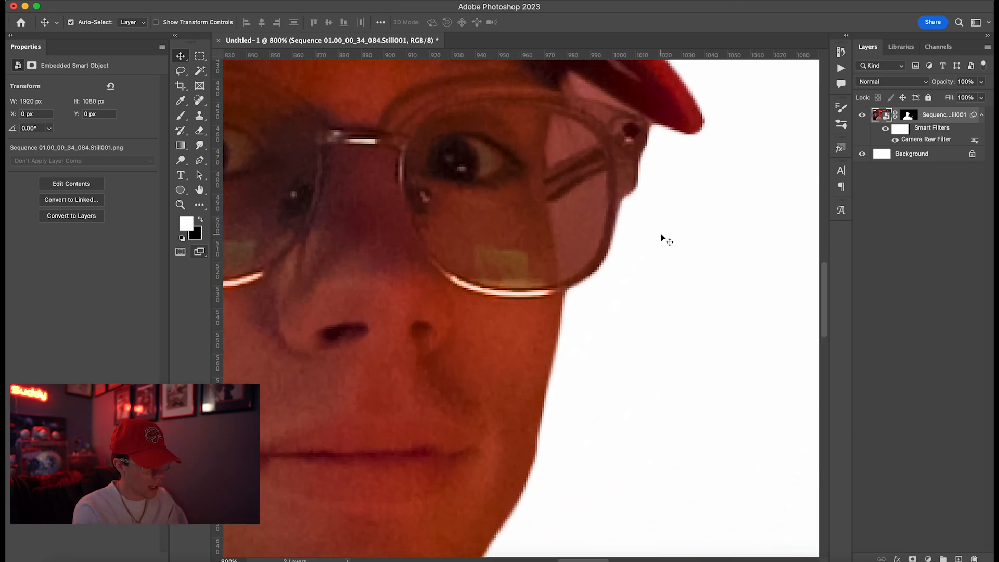
{"action": "left_click", "coordinate": [914, 118]}
{"action": "key", "text": "b"}
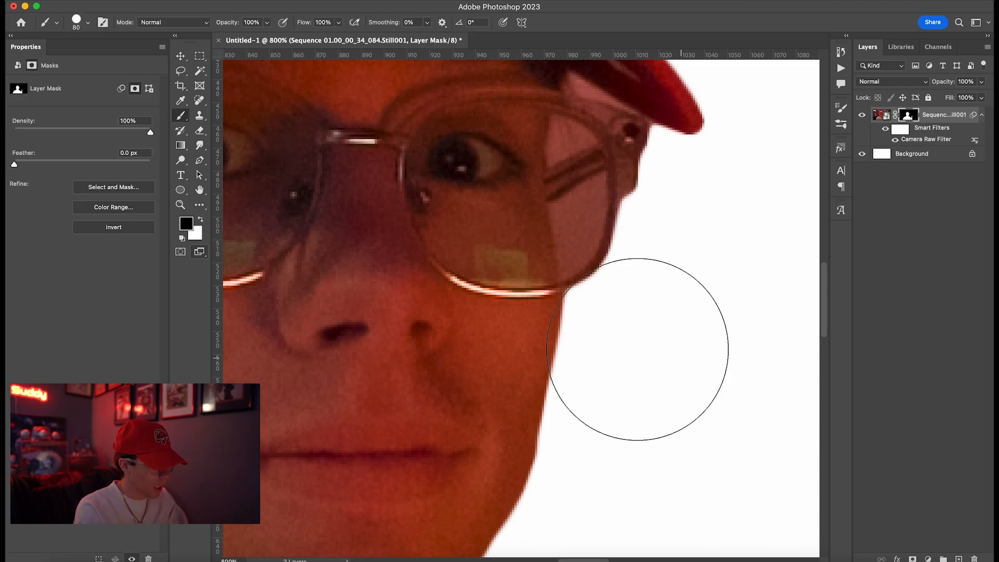
{"action": "left_click", "coordinate": [88, 22]}
{"action": "left_click_drag", "start_coordinate": [96, 62], "coordinate": [80, 60]}
{"action": "left_click", "coordinate": [652, 245]}
{"action": "key", "text": "bracketleft"}
{"action": "key", "text": "bracketleft"}
{"action": "key", "text": "bracketleft"}
{"action": "key", "text": "super+equal"}
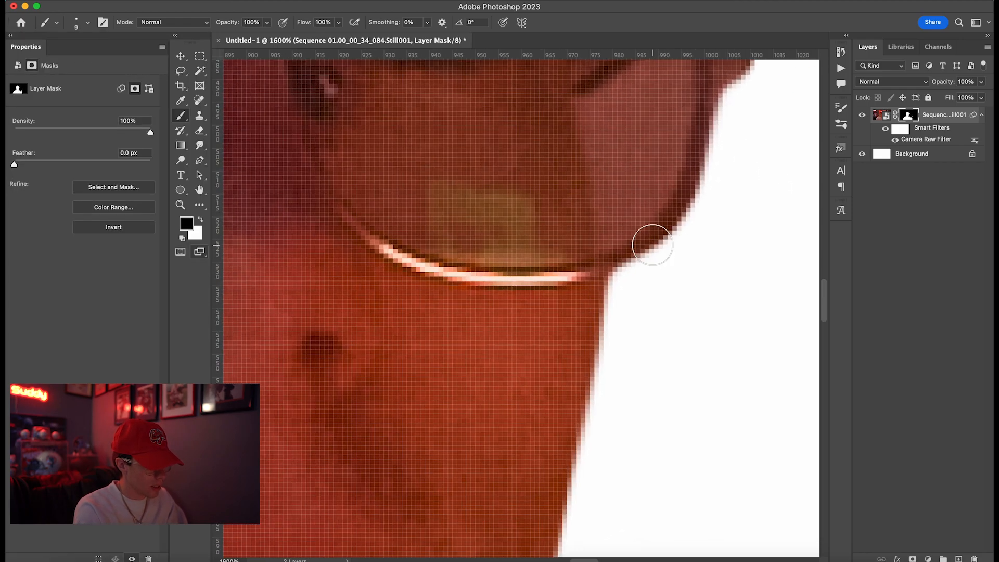
- Paint the layer mask with white and black to restore the outer edge of the glasses frame and trim the excess
{"action": "scroll", "coordinate": [653, 244], "scroll_direction": "up", "scroll_amount": 5}
{"action": "key", "text": "x"}
{"action": "left_click_drag", "start_coordinate": [702, 180], "coordinate": [667, 328]}
{"action": "key", "text": "x"}
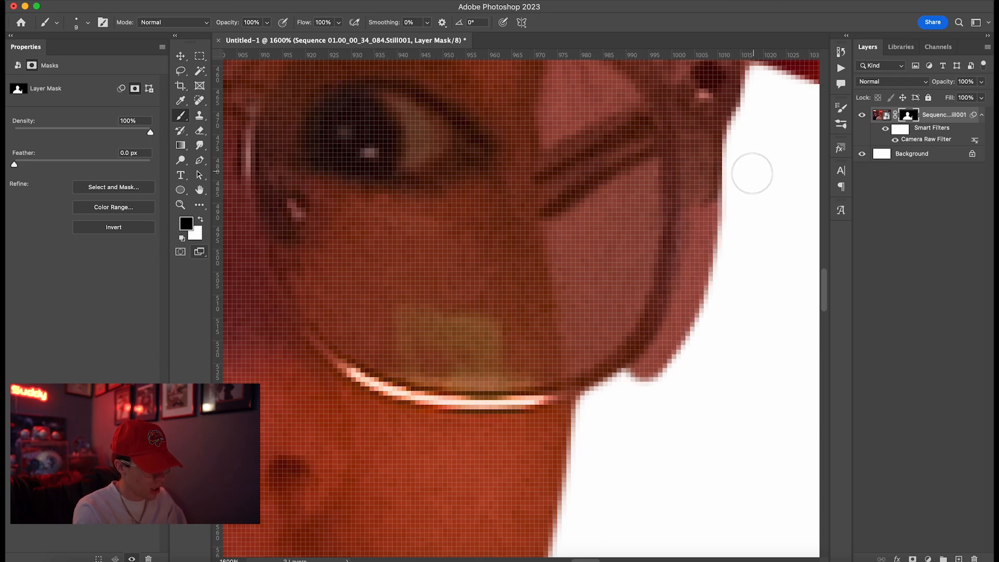
{"action": "left_click", "coordinate": [724, 217]}
{"action": "mouse_move", "coordinate": [725, 217]}
{"action": "left_mouse_down"}
{"action": "mouse_move", "coordinate": [668, 366]}
{"action": "mouse_move", "coordinate": [640, 394]}
{"action": "mouse_move", "coordinate": [679, 347]}
{"action": "mouse_move", "coordinate": [707, 290]}
{"action": "mouse_move", "coordinate": [749, 143]}
{"action": "mouse_move", "coordinate": [727, 266]}
{"action": "left_mouse_up"}
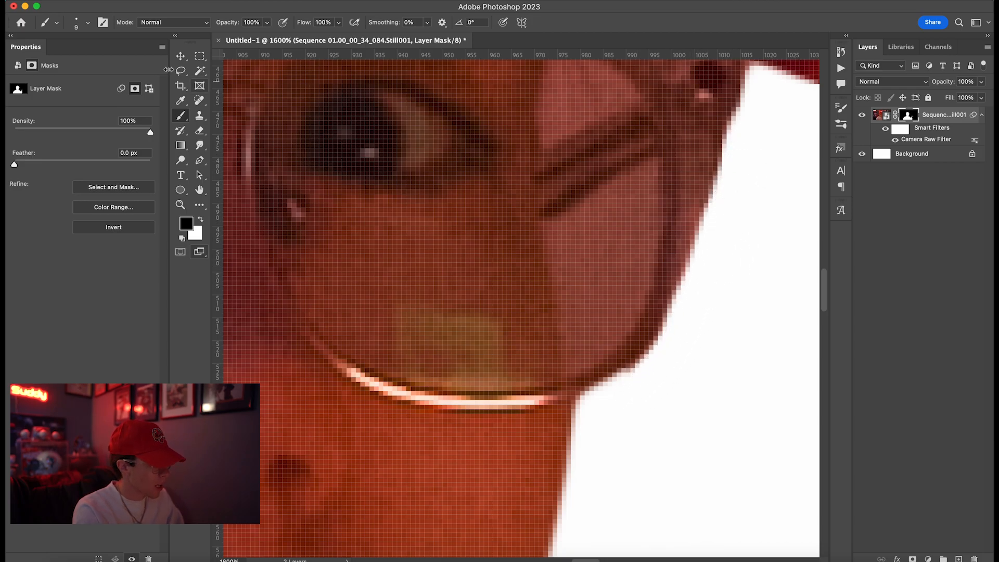
{"action": "key", "text": "["}
- Outline the background seen through the lens below the temple arm with the Pen tool, make it a selection and mask it out
{"action": "key", "text": "p"}
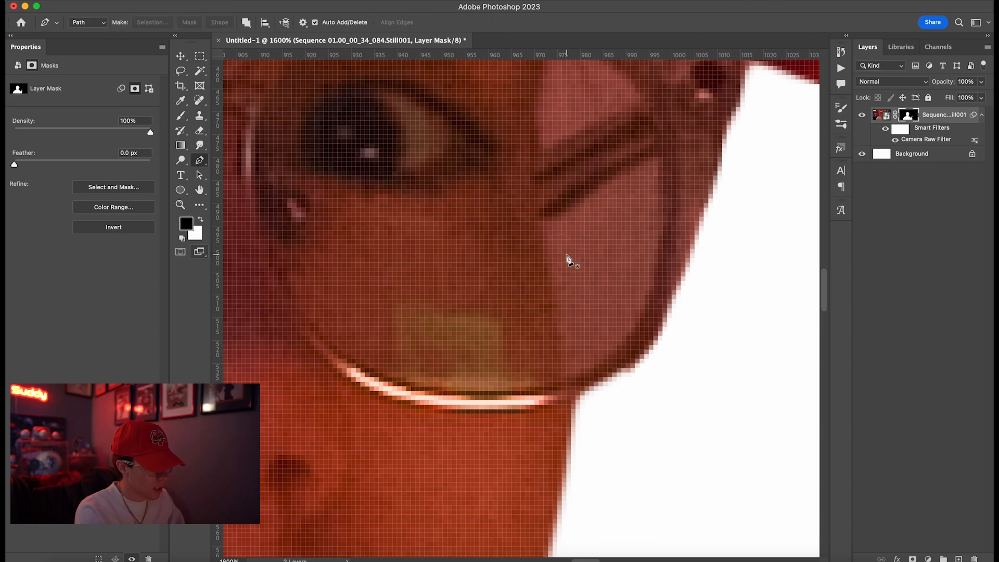
{"action": "left_click", "coordinate": [539, 221]}
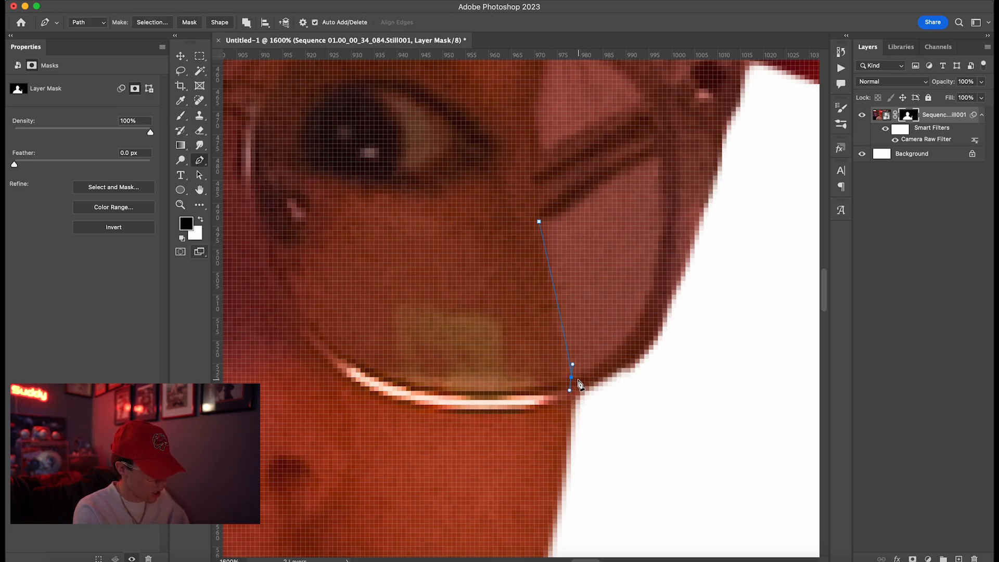
{"action": "left_click_drag", "start_coordinate": [663, 222], "coordinate": [664, 203]}
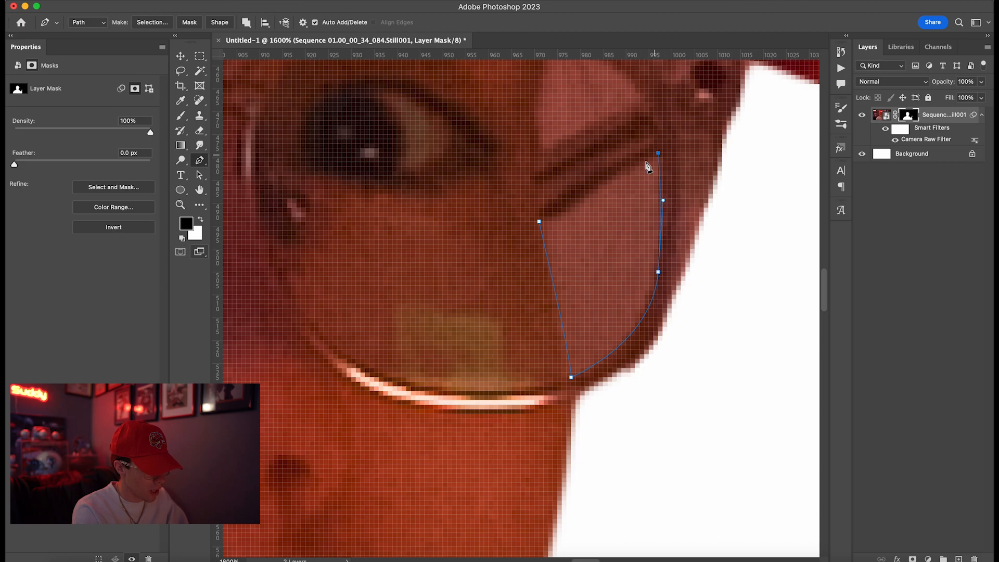
{"action": "left_click_drag", "start_coordinate": [539, 222], "coordinate": [517, 253]}
{"action": "right_click", "coordinate": [600, 236]}
{"action": "left_click", "coordinate": [635, 284]}
{"action": "key", "text": "Return"}
{"action": "key", "text": "b"}
{"action": "key", "text": "bracketright"}
{"action": "key", "text": "bracketright"}
{"action": "key", "text": "bracketright"}
{"action": "key", "text": "bracketright"}
{"action": "mouse_move", "coordinate": [602, 245]}
{"action": "left_mouse_down"}
{"action": "mouse_move", "coordinate": [629, 160]}
{"action": "mouse_move", "coordinate": [581, 390]}
{"action": "left_mouse_up"}
{"action": "key", "text": "super+d"}
- Outline the background patch in the lens above the temple arm with the Pen tool, make it a selection and mask it out
{"action": "scroll", "coordinate": [544, 302], "scroll_direction": "up", "scroll_amount": 2}
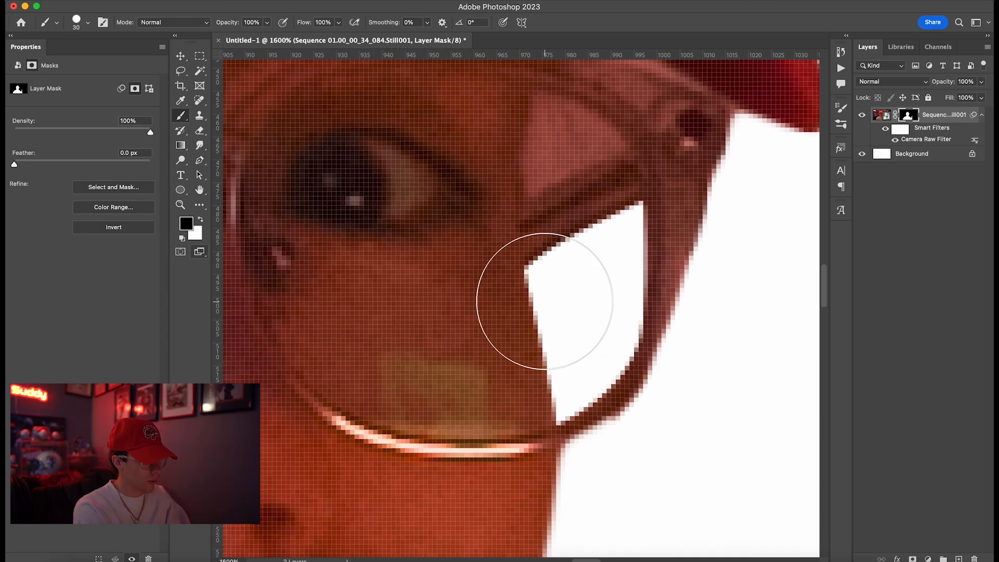
{"action": "key", "text": "p"}
{"action": "scroll", "coordinate": [545, 305], "scroll_direction": "up", "scroll_amount": 4}
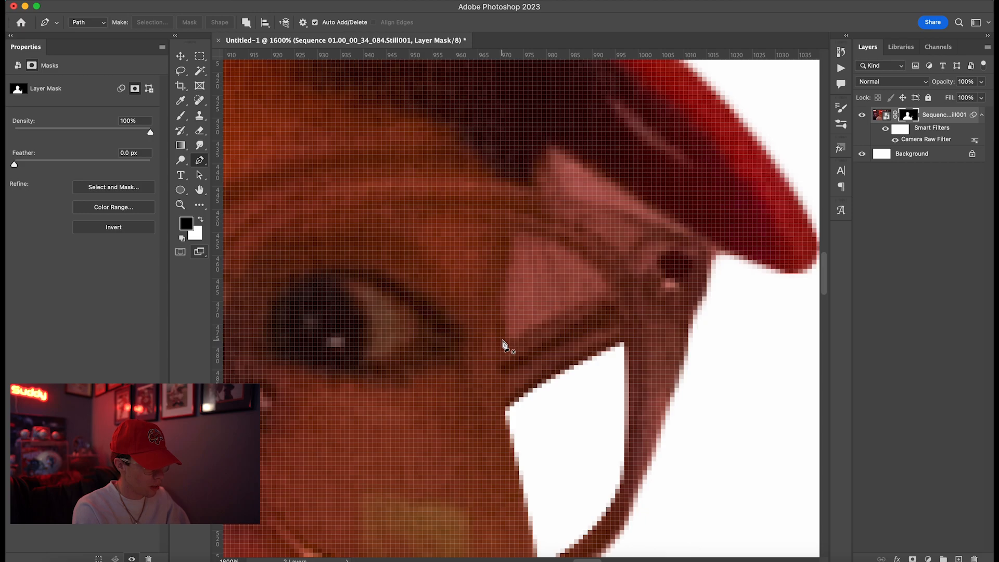
{"action": "left_click", "coordinate": [505, 347]}
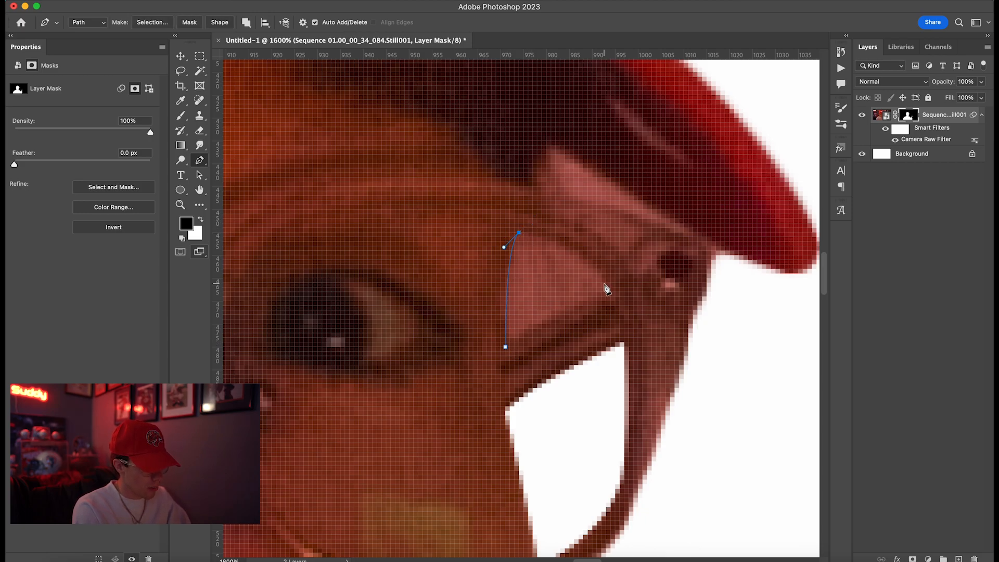
{"action": "left_click_drag", "start_coordinate": [616, 323], "coordinate": [622, 337]}
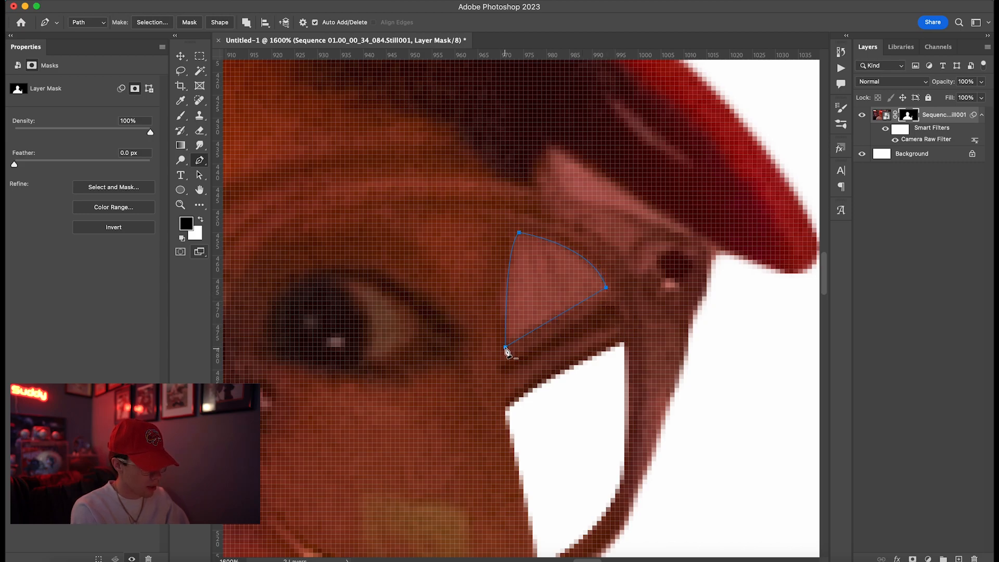
{"action": "right_click", "coordinate": [529, 281]}
{"action": "left_click", "coordinate": [565, 336]}
{"action": "key", "text": "b"}
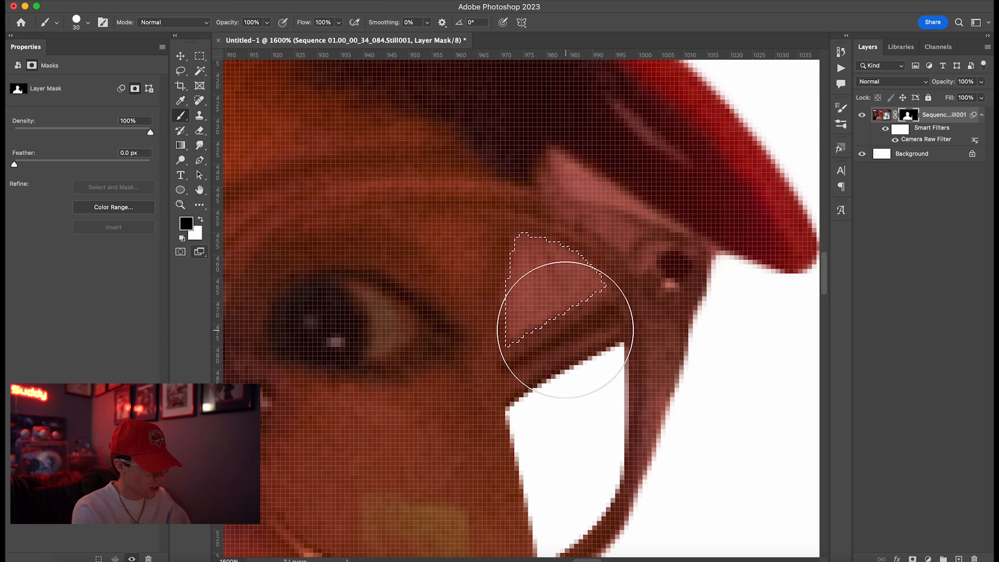
{"action": "left_click_drag", "start_coordinate": [565, 332], "coordinate": [513, 189]}
{"action": "key", "text": "super+d"}
- Mask out the background gap between the cap brim and the glasses frame with a small 3 px black brush
{"action": "key", "text": "p"}
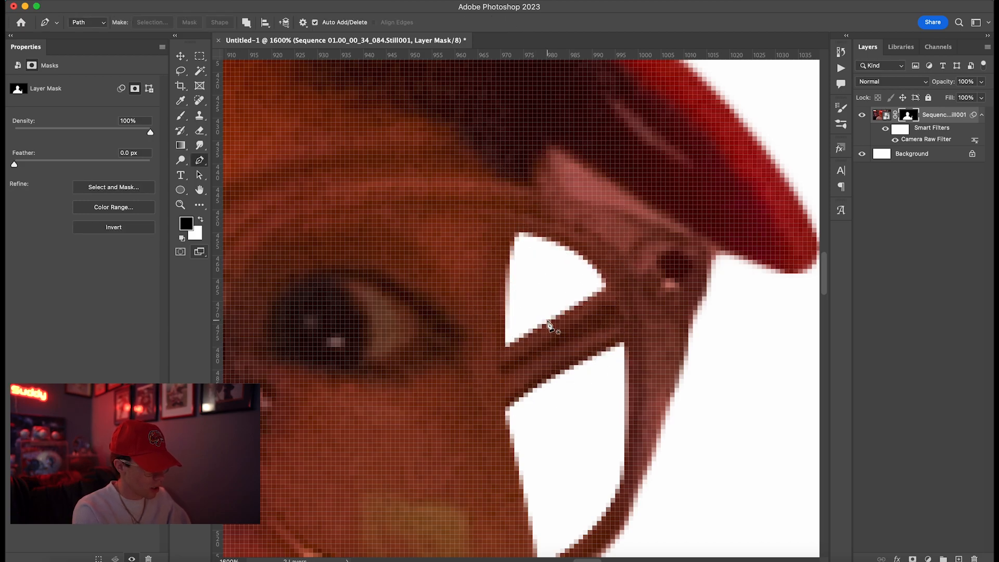
{"action": "key", "text": "b"}
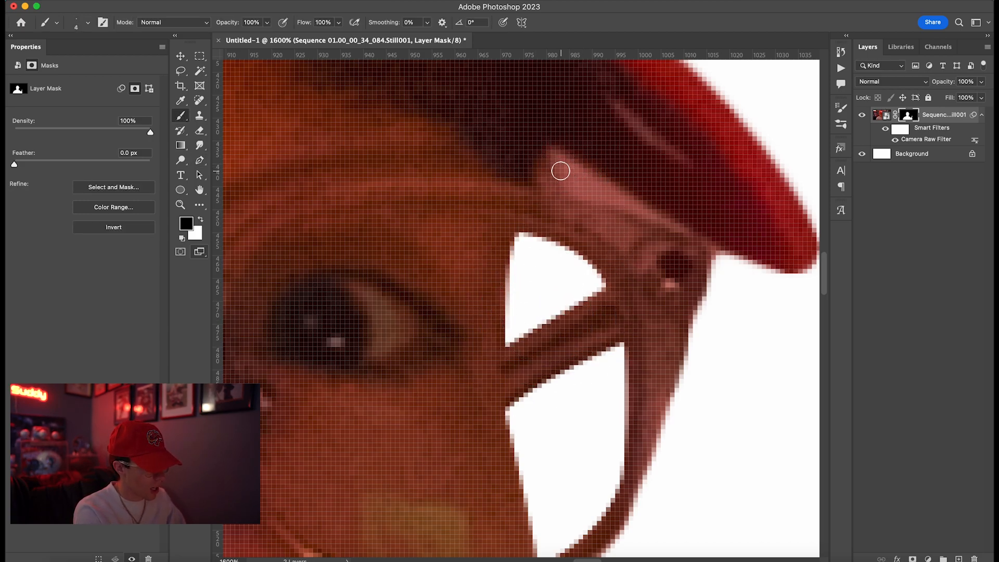
{"action": "mouse_move", "coordinate": [553, 152]}
{"action": "left_mouse_down"}
{"action": "mouse_move", "coordinate": [545, 182]}
{"action": "mouse_move", "coordinate": [609, 199]}
{"action": "mouse_move", "coordinate": [722, 267]}
{"action": "left_mouse_up"}
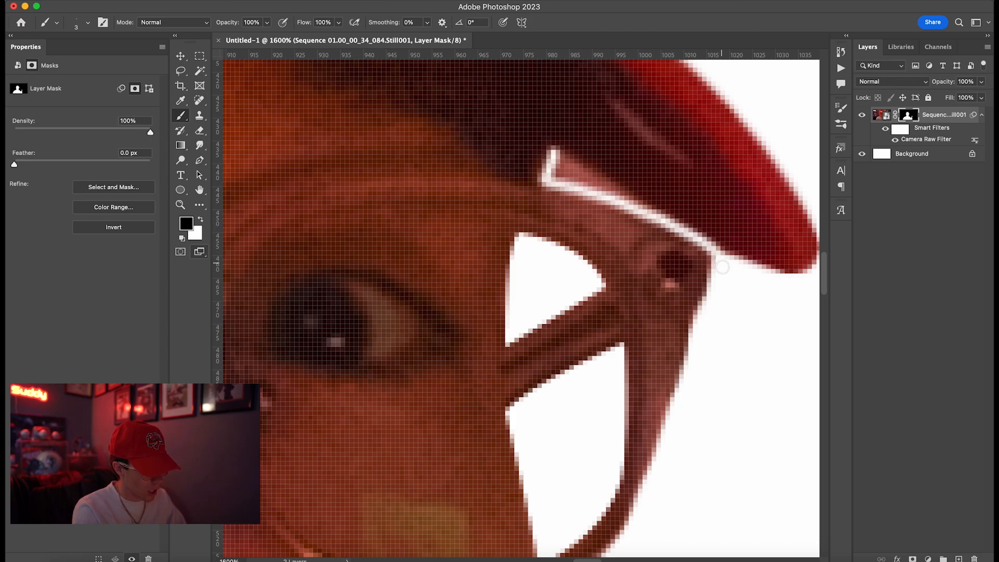
{"action": "mouse_move", "coordinate": [556, 156]}
{"action": "left_mouse_down"}
{"action": "mouse_move", "coordinate": [625, 205]}
{"action": "mouse_move", "coordinate": [557, 178]}
{"action": "mouse_move", "coordinate": [619, 194]}
{"action": "mouse_move", "coordinate": [752, 261]}
{"action": "mouse_move", "coordinate": [722, 244]}
{"action": "left_mouse_up"}
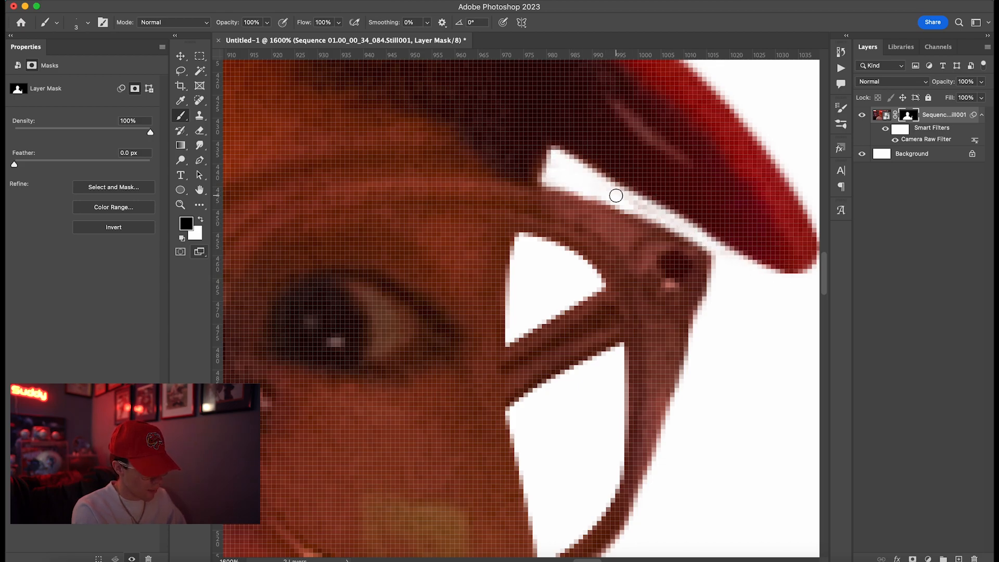
{"action": "left_click_drag", "start_coordinate": [616, 195], "coordinate": [684, 229]}
- Add a Hue/Saturation adjustment clipped to the person layer with Saturation -100, and invert its mask
{"action": "key", "text": "super+0"}
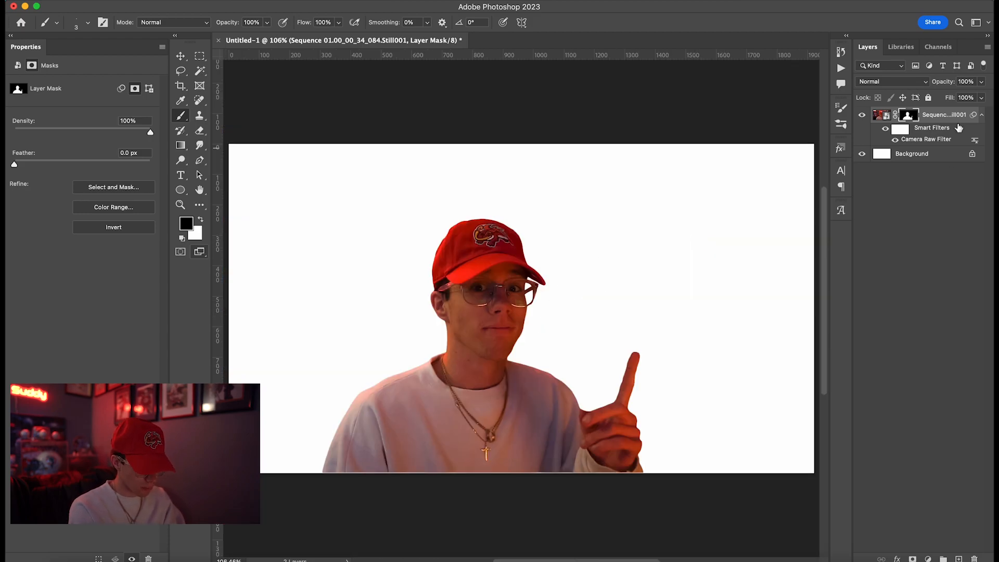
{"action": "left_click", "coordinate": [927, 558]}
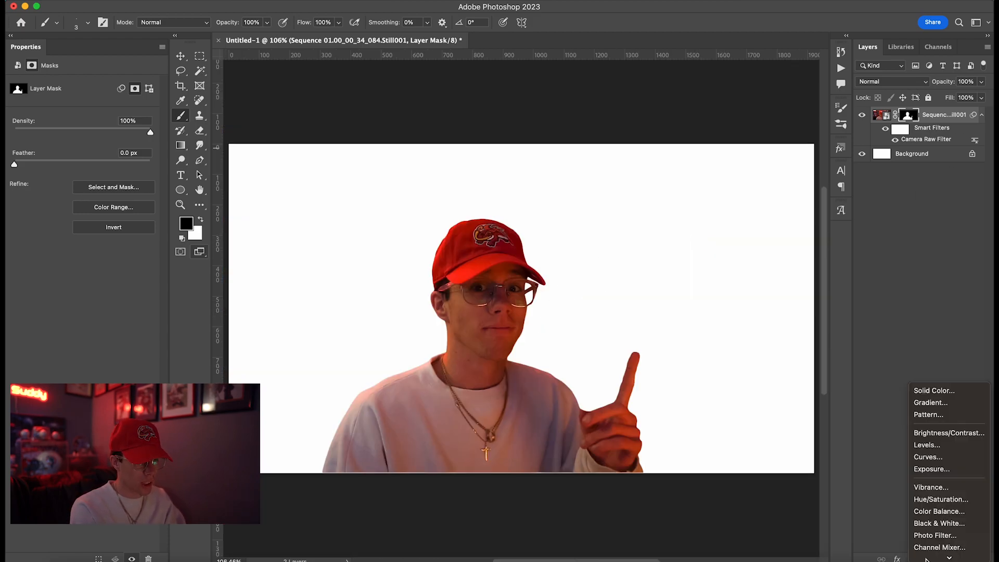
{"action": "left_click", "coordinate": [936, 500]}
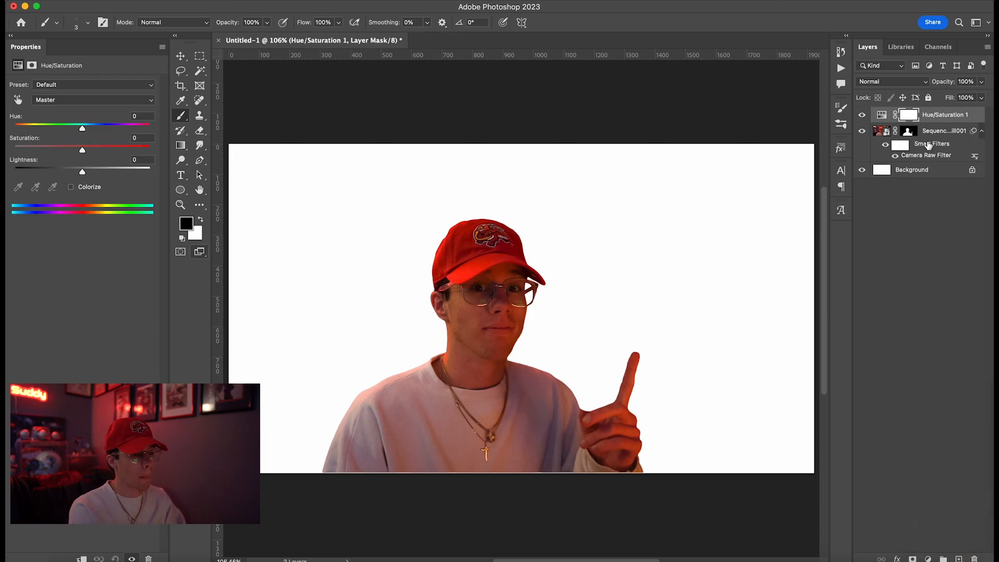
{"action": "left_click", "coordinate": [928, 123], "text": "alt"}
{"action": "left_click_drag", "start_coordinate": [82, 150], "coordinate": [14, 150]}
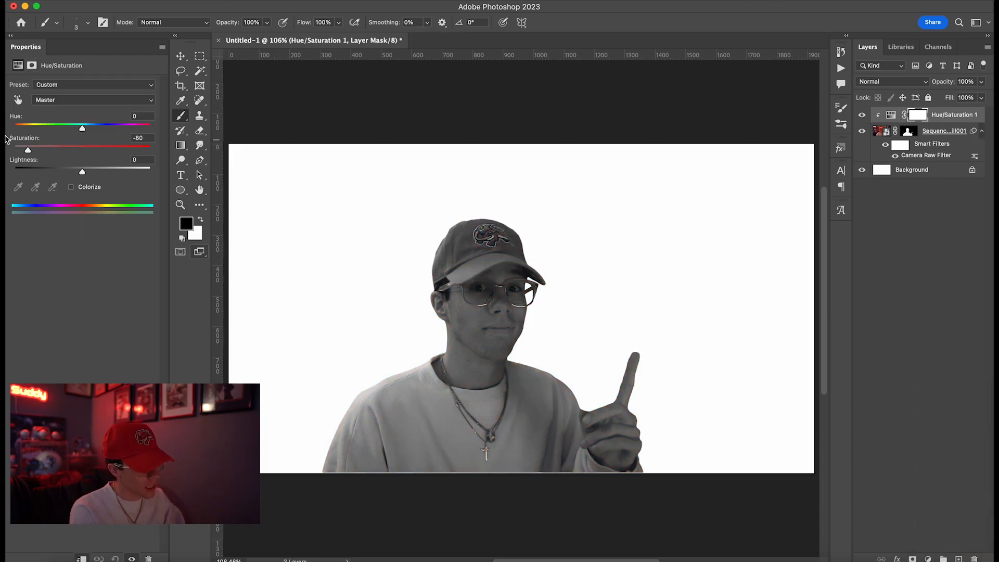
{"action": "key", "text": "super+i"}
- Paint white with a 150 px brush on the Hue/Saturation mask to desaturate the sweatshirt's shoulders and chest on both sides of the necklace
{"action": "key", "text": "super+equal"}
{"action": "key", "text": "super+equal"}
{"action": "key", "text": "super+equal"}
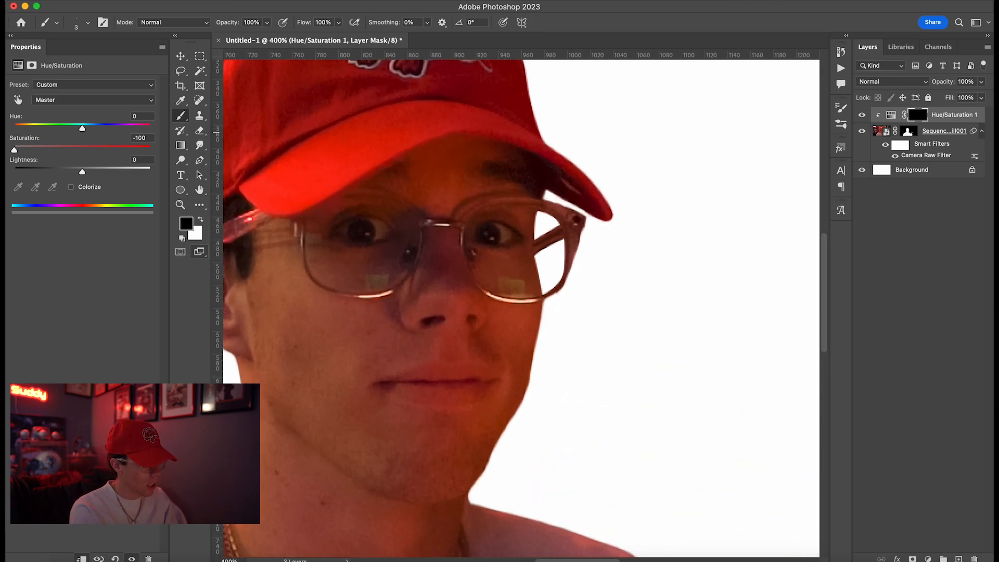
{"action": "scroll", "coordinate": [476, 290], "scroll_direction": "down", "scroll_amount": 10}
{"action": "scroll", "coordinate": [476, 290], "scroll_direction": "left", "scroll_amount": 5}
{"action": "key", "text": "super+minus"}
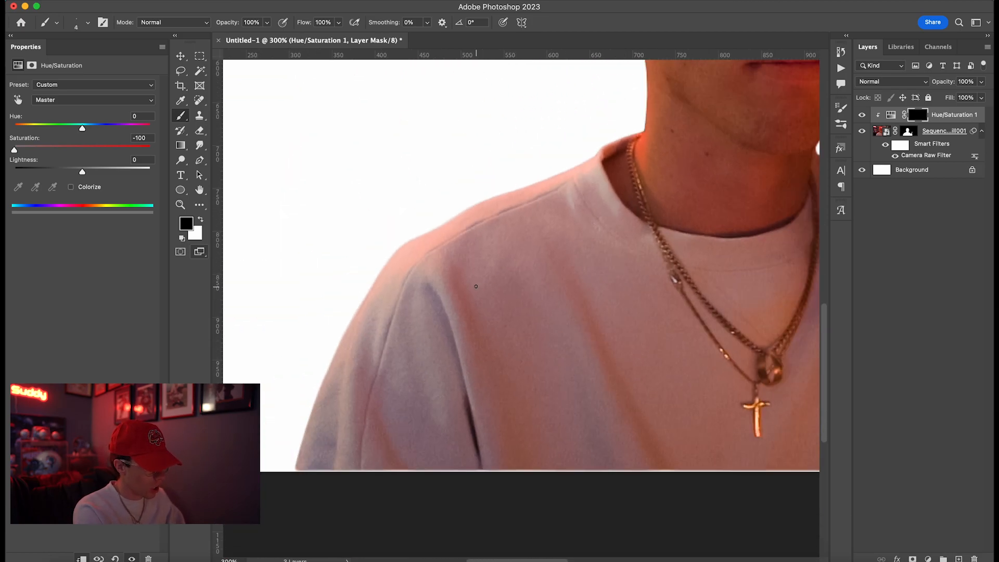
{"action": "key", "text": "bracketright"}
{"action": "key", "text": "bracketright"}
{"action": "key", "text": "bracketright"}
{"action": "key", "text": "bracketright"}
{"action": "key", "text": "bracketright"}
{"action": "key", "text": "bracketright"}
{"action": "key", "text": "bracketright"}
{"action": "key", "text": "bracketright"}
{"action": "key", "text": "bracketright"}
{"action": "key", "text": "bracketright"}
{"action": "key", "text": "x"}
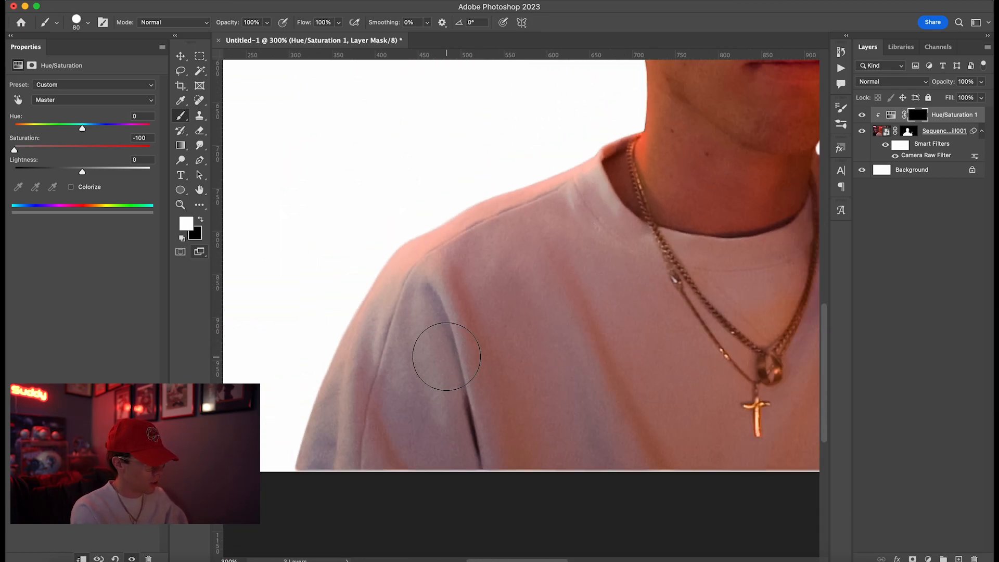
{"action": "key", "text": "bracketright"}
{"action": "key", "text": "bracketright"}
{"action": "key", "text": "bracketright"}
{"action": "key", "text": "bracketright"}
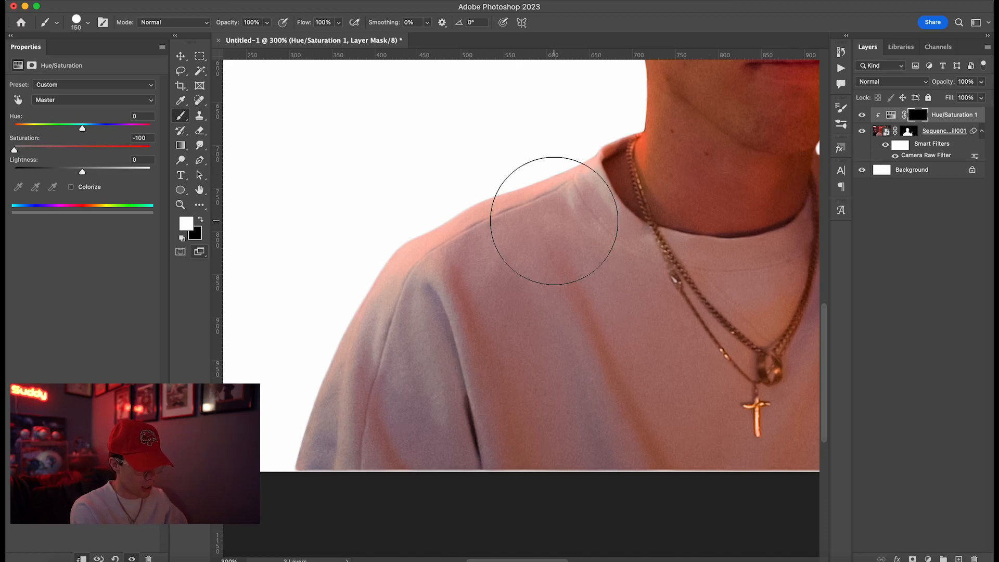
{"action": "mouse_move", "coordinate": [474, 219]}
{"action": "left_mouse_down"}
{"action": "mouse_move", "coordinate": [390, 368]}
{"action": "mouse_move", "coordinate": [352, 406]}
{"action": "mouse_move", "coordinate": [529, 423]}
{"action": "mouse_move", "coordinate": [528, 204]}
{"action": "mouse_move", "coordinate": [588, 312]}
{"action": "mouse_move", "coordinate": [606, 419]}
{"action": "left_mouse_up"}
{"action": "scroll", "coordinate": [616, 442], "scroll_direction": "right", "scroll_amount": 10}
{"action": "mouse_move", "coordinate": [586, 167]}
{"action": "left_mouse_down"}
{"action": "mouse_move", "coordinate": [556, 411]}
{"action": "mouse_move", "coordinate": [501, 469]}
{"action": "mouse_move", "coordinate": [414, 504]}
{"action": "mouse_move", "coordinate": [389, 500]}
{"action": "left_mouse_up"}
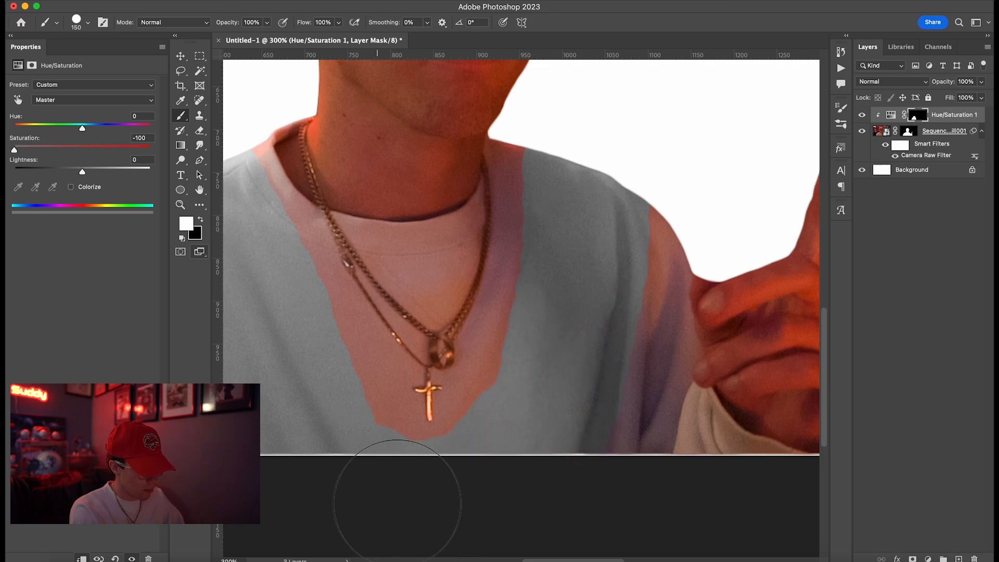
- Desaturate the collar and the sweatshirt fabric along the necklace's outer edge by painting the mask white with a 25 px brush
{"action": "scroll", "coordinate": [456, 498], "scroll_direction": "right", "scroll_amount": 10}
{"action": "key", "text": "bracketleft"}
{"action": "key", "text": "bracketleft"}
{"action": "key", "text": "bracketleft"}
{"action": "scroll", "coordinate": [342, 355], "scroll_direction": "left", "scroll_amount": 12}
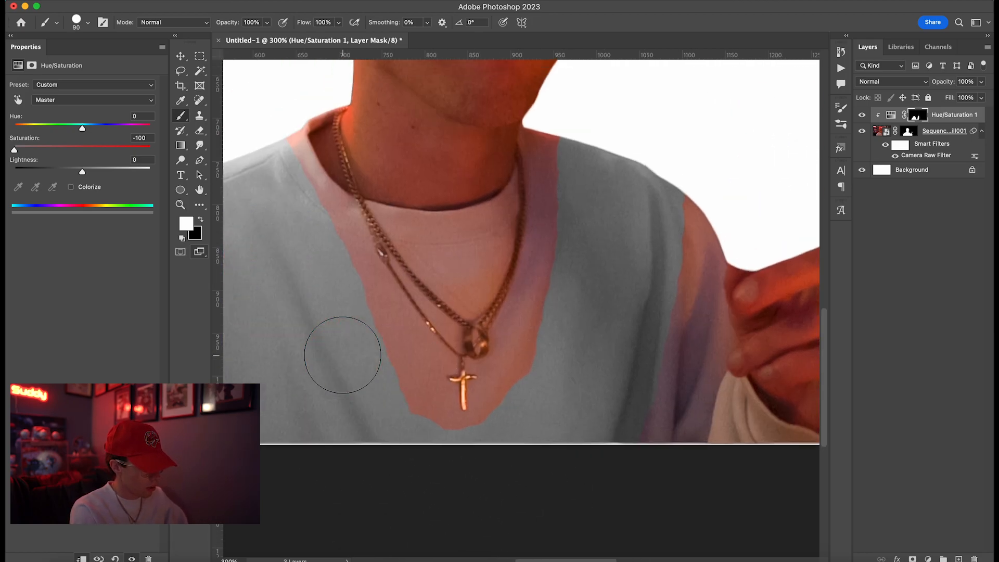
{"action": "scroll", "coordinate": [342, 355], "scroll_direction": "up", "scroll_amount": 1}
{"action": "scroll", "coordinate": [342, 355], "scroll_direction": "left", "scroll_amount": 1}
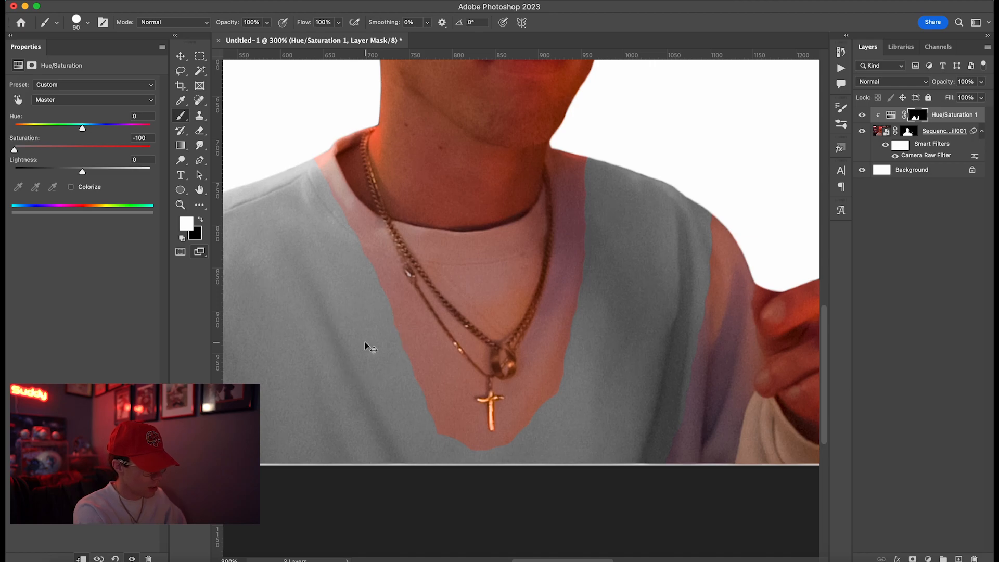
{"action": "scroll", "coordinate": [370, 349], "scroll_direction": "up", "scroll_amount": 4}
{"action": "scroll", "coordinate": [356, 334], "scroll_direction": "up", "scroll_amount": 2}
{"action": "key", "text": "bracketleft"}
{"action": "key", "text": "bracketleft"}
{"action": "key", "text": "bracketleft"}
{"action": "key", "text": "bracketleft"}
{"action": "key", "text": "bracketleft"}
{"action": "key", "text": "bracketleft"}
{"action": "key", "text": "bracketleft"}
{"action": "key", "text": "bracketleft"}
{"action": "mouse_move", "coordinate": [342, 136]}
{"action": "left_mouse_down"}
{"action": "mouse_move", "coordinate": [392, 139]}
{"action": "mouse_move", "coordinate": [381, 134]}
{"action": "mouse_move", "coordinate": [337, 175]}
{"action": "mouse_move", "coordinate": [352, 227]}
{"action": "mouse_move", "coordinate": [334, 182]}
{"action": "mouse_move", "coordinate": [343, 215]}
{"action": "left_mouse_up"}
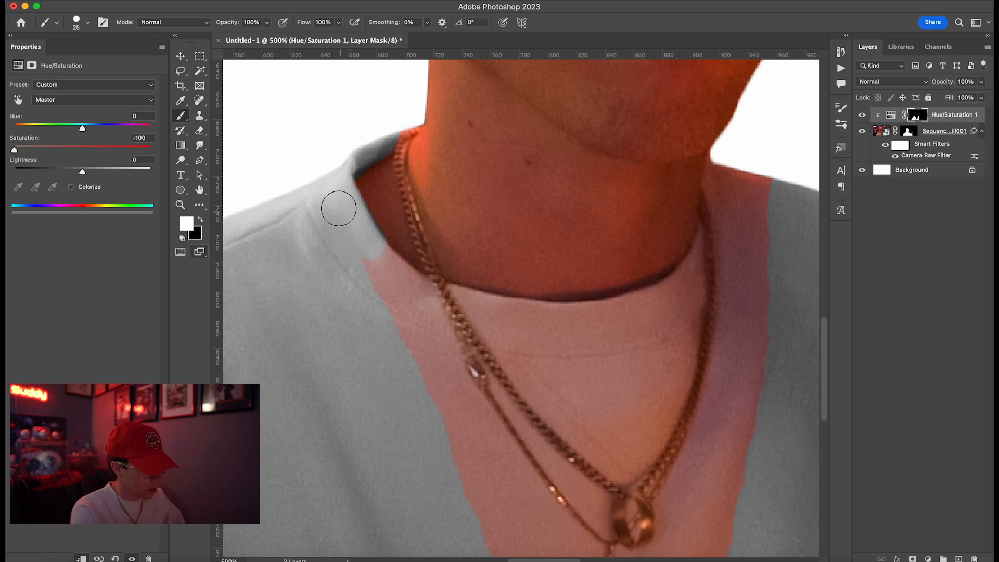
{"action": "mouse_move", "coordinate": [382, 268]}
{"action": "left_mouse_down"}
{"action": "mouse_move", "coordinate": [420, 306]}
{"action": "mouse_move", "coordinate": [451, 389]}
{"action": "mouse_move", "coordinate": [391, 320]}
{"action": "mouse_move", "coordinate": [453, 421]}
{"action": "mouse_move", "coordinate": [484, 464]}
{"action": "mouse_move", "coordinate": [445, 371]}
{"action": "mouse_move", "coordinate": [540, 511]}
{"action": "left_mouse_up"}
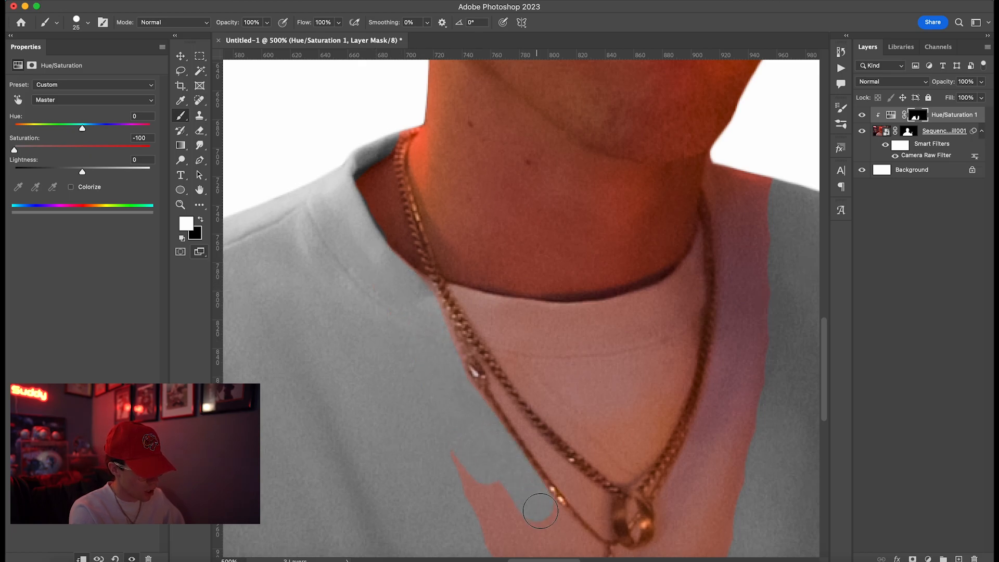
- Extend the desaturation on the sweatshirt up to the lower chain and around the cross pendant's side and tip
{"action": "scroll", "coordinate": [551, 520], "scroll_direction": "down", "scroll_amount": 5}
{"action": "scroll", "coordinate": [551, 520], "scroll_direction": "right", "scroll_amount": 2}
{"action": "mouse_move", "coordinate": [407, 325]}
{"action": "left_mouse_down"}
{"action": "mouse_move", "coordinate": [444, 368]}
{"action": "mouse_move", "coordinate": [428, 399]}
{"action": "mouse_move", "coordinate": [466, 464]}
{"action": "left_mouse_up"}
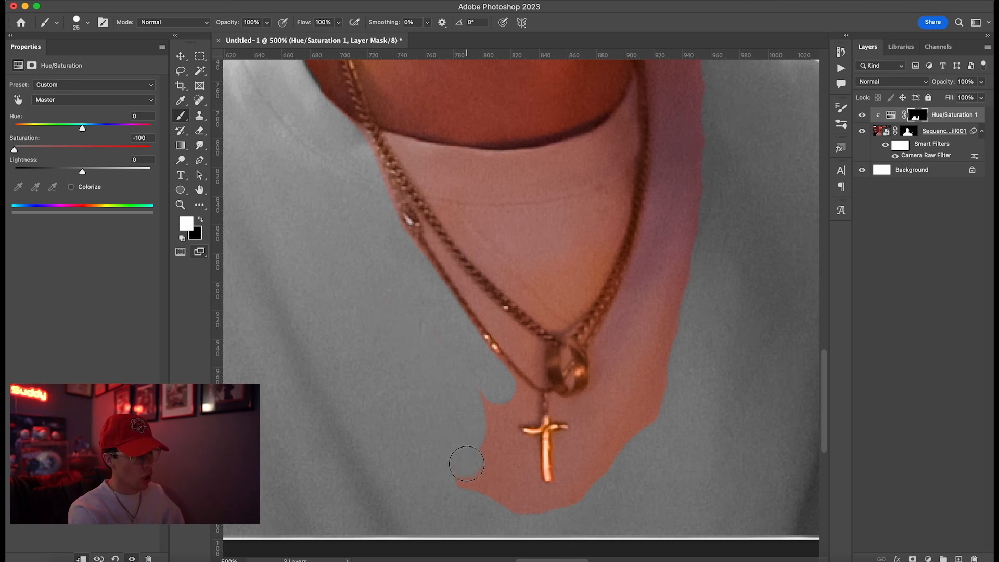
{"action": "left_click_drag", "start_coordinate": [386, 298], "coordinate": [462, 360]}
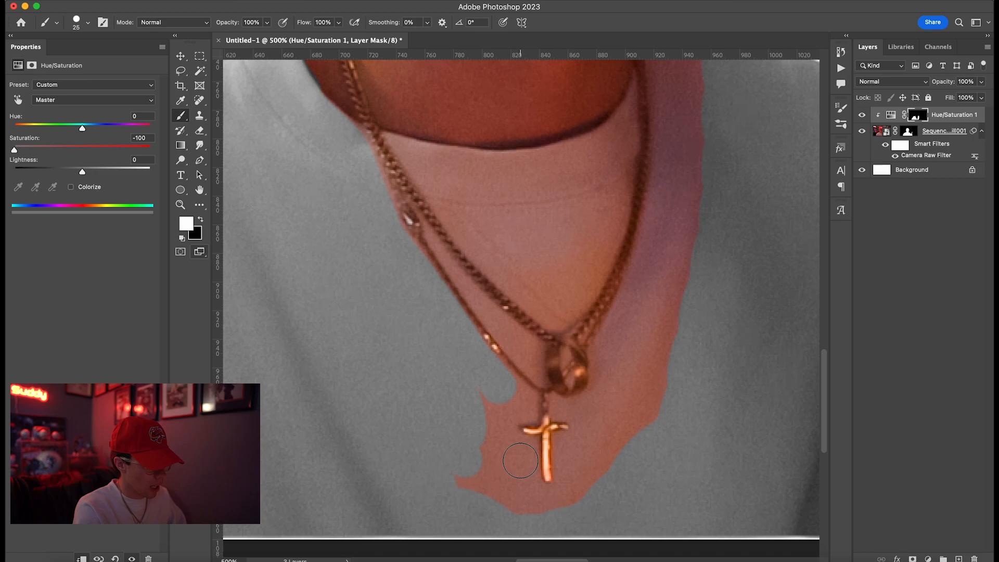
{"action": "mouse_move", "coordinate": [475, 399]}
{"action": "left_mouse_down"}
{"action": "mouse_move", "coordinate": [497, 413]}
{"action": "mouse_move", "coordinate": [504, 473]}
{"action": "mouse_move", "coordinate": [496, 495]}
{"action": "mouse_move", "coordinate": [473, 444]}
{"action": "mouse_move", "coordinate": [475, 476]}
{"action": "mouse_move", "coordinate": [450, 473]}
{"action": "mouse_move", "coordinate": [534, 507]}
{"action": "mouse_move", "coordinate": [526, 502]}
{"action": "mouse_move", "coordinate": [598, 491]}
{"action": "left_mouse_up"}
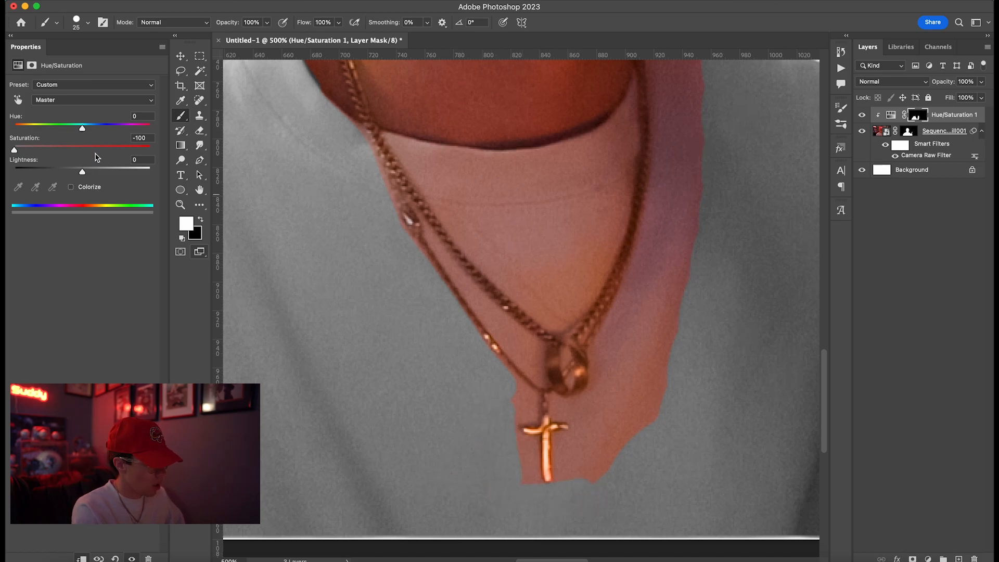
- Set the brush hardness to 0%
{"action": "left_click", "coordinate": [79, 24]}
{"action": "left_click_drag", "start_coordinate": [87, 81], "coordinate": [48, 81]}
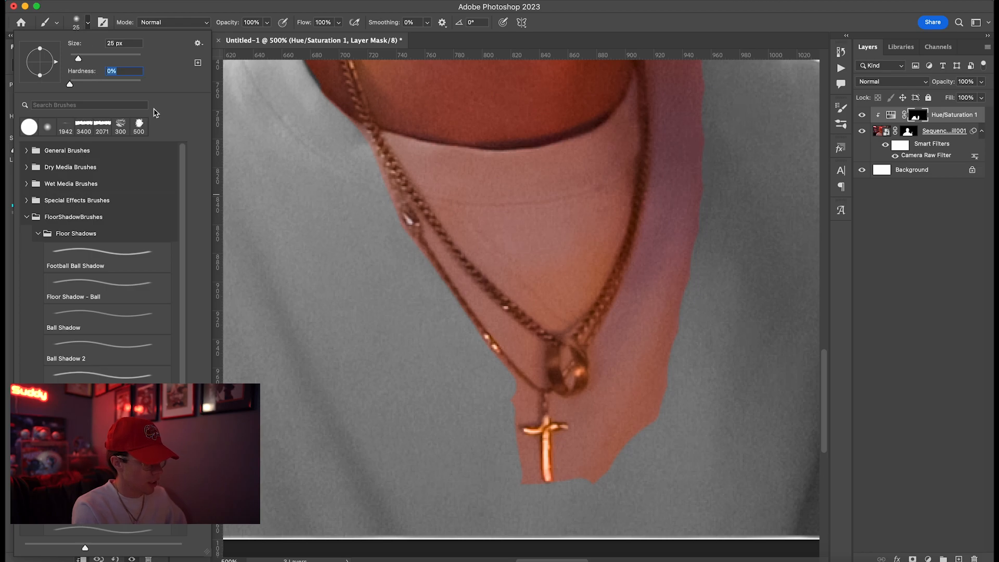
- Paint the mask white with a 10 px brush to desaturate the sweatshirt along the upper chain's inner edge and the collar line
{"action": "left_click", "coordinate": [348, 194]}
{"action": "key", "text": "super+plus"}
{"action": "key", "text": "super+plus"}
{"action": "key", "text": "bracketleft"}
{"action": "key", "text": "bracketleft"}
{"action": "key", "text": "bracketleft"}
{"action": "key", "text": "super+plus"}
{"action": "scroll", "coordinate": [411, 142], "scroll_direction": "up", "scroll_amount": 2}
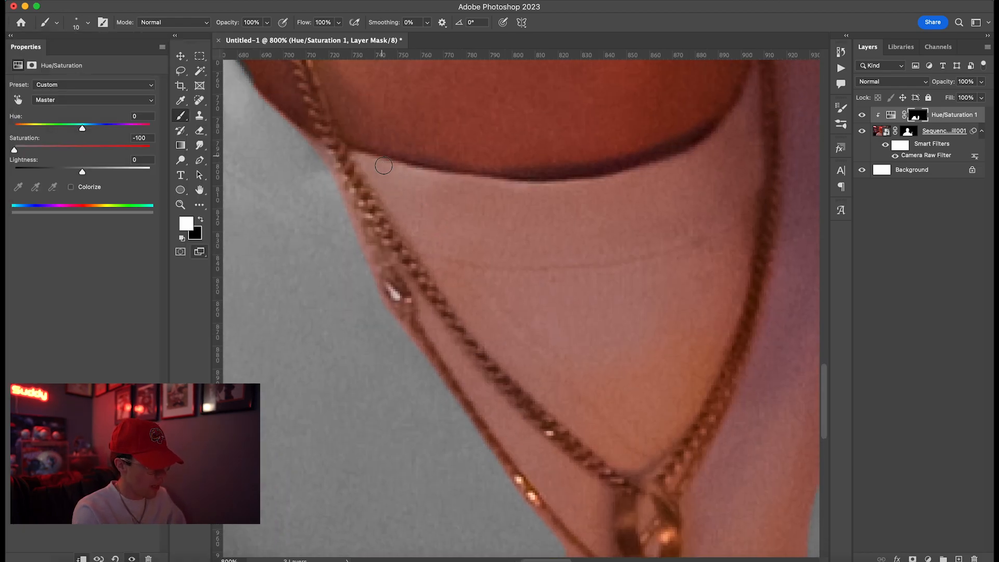
{"action": "left_click_drag", "start_coordinate": [400, 210], "coordinate": [452, 289]}
{"action": "left_click_drag", "start_coordinate": [480, 329], "coordinate": [571, 426]}
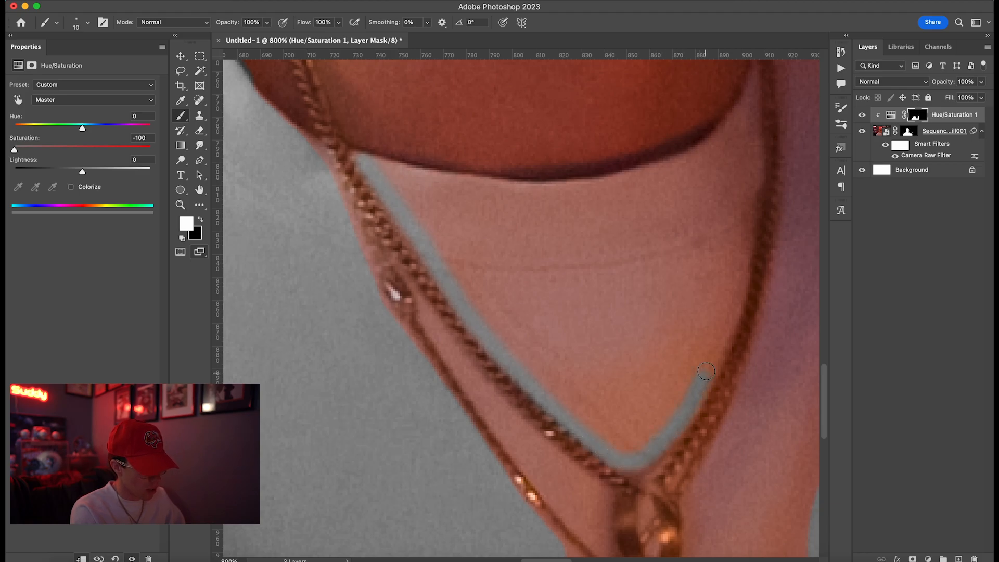
{"action": "mouse_move", "coordinate": [724, 335]}
{"action": "left_mouse_down"}
{"action": "mouse_move", "coordinate": [750, 233]}
{"action": "mouse_move", "coordinate": [756, 144]}
{"action": "left_mouse_up"}
{"action": "mouse_move", "coordinate": [748, 98]}
{"action": "left_mouse_down"}
{"action": "mouse_move", "coordinate": [711, 149]}
{"action": "mouse_move", "coordinate": [635, 181]}
{"action": "mouse_move", "coordinate": [740, 112]}
{"action": "mouse_move", "coordinate": [684, 163]}
{"action": "mouse_move", "coordinate": [612, 188]}
{"action": "mouse_move", "coordinate": [455, 188]}
{"action": "mouse_move", "coordinate": [376, 166]}
{"action": "left_mouse_up"}
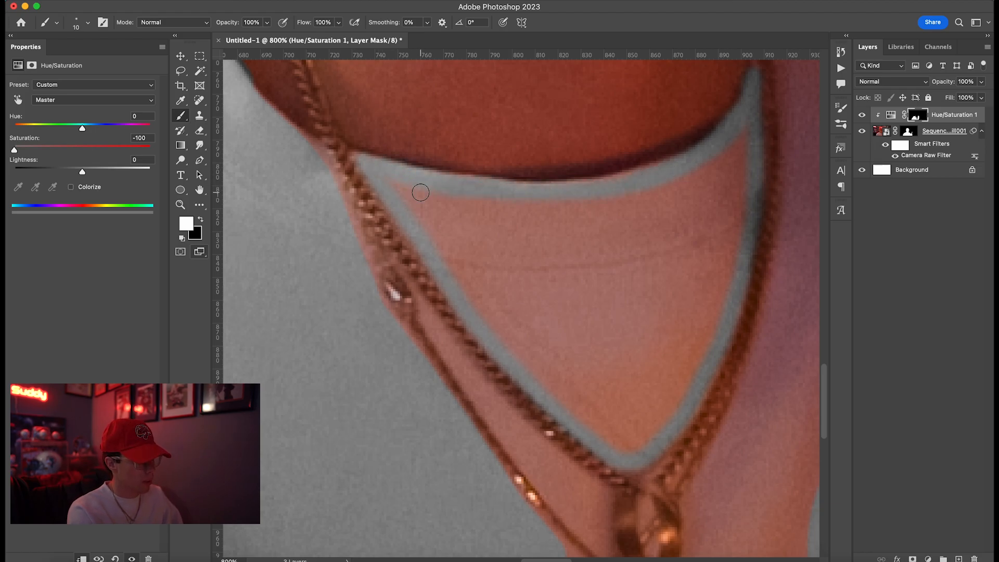
- Desaturate the remaining sweatshirt area enclosed by the upper chain and collar with a 20 px brush
{"action": "key", "text": "bracketright"}
{"action": "mouse_move", "coordinate": [440, 206]}
{"action": "left_mouse_down"}
{"action": "mouse_move", "coordinate": [517, 341]}
{"action": "mouse_move", "coordinate": [479, 292]}
{"action": "mouse_move", "coordinate": [581, 405]}
{"action": "left_mouse_up"}
{"action": "left_click_drag", "start_coordinate": [433, 212], "coordinate": [546, 213]}
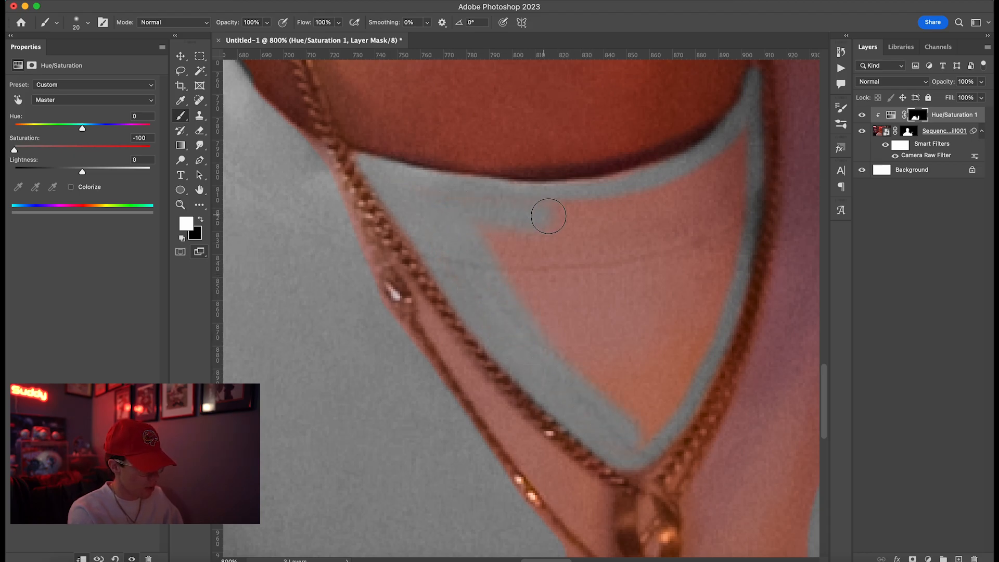
{"action": "mouse_move", "coordinate": [449, 198]}
{"action": "left_mouse_down"}
{"action": "mouse_move", "coordinate": [601, 207]}
{"action": "mouse_move", "coordinate": [674, 193]}
{"action": "mouse_move", "coordinate": [734, 140]}
{"action": "mouse_move", "coordinate": [704, 270]}
{"action": "mouse_move", "coordinate": [668, 350]}
{"action": "mouse_move", "coordinate": [627, 388]}
{"action": "mouse_move", "coordinate": [495, 243]}
{"action": "mouse_move", "coordinate": [683, 222]}
{"action": "mouse_move", "coordinate": [697, 192]}
{"action": "left_mouse_up"}
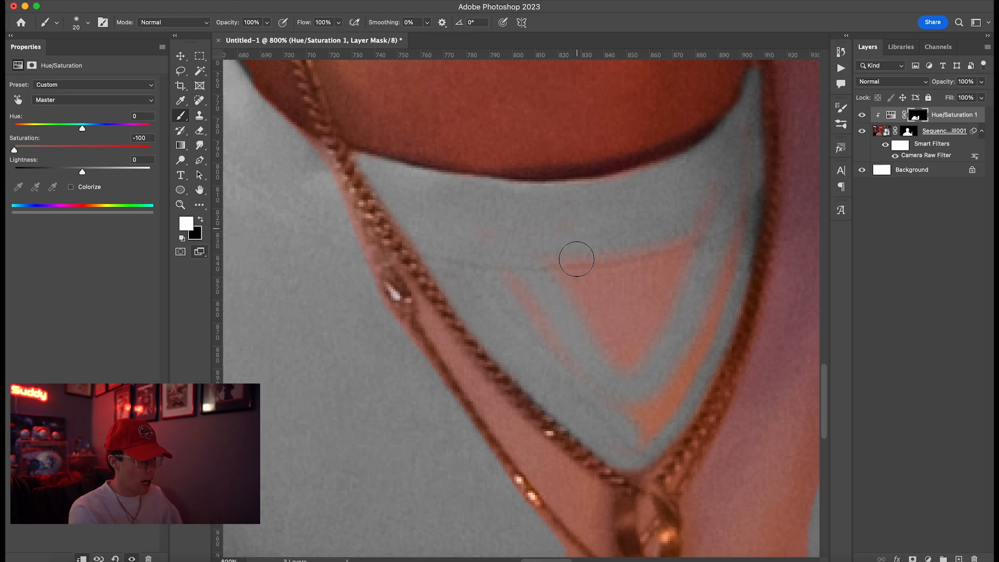
{"action": "mouse_move", "coordinate": [457, 232]}
{"action": "left_mouse_down"}
{"action": "mouse_move", "coordinate": [638, 416]}
{"action": "mouse_move", "coordinate": [636, 314]}
{"action": "mouse_move", "coordinate": [728, 246]}
{"action": "left_mouse_up"}
- Desaturate the fabric around the ring pendant and along the necklace's outer edge up to the collar with a 10 px brush
{"action": "key", "text": "bracketleft"}
{"action": "scroll", "coordinate": [728, 246], "scroll_direction": "down", "scroll_amount": 5}
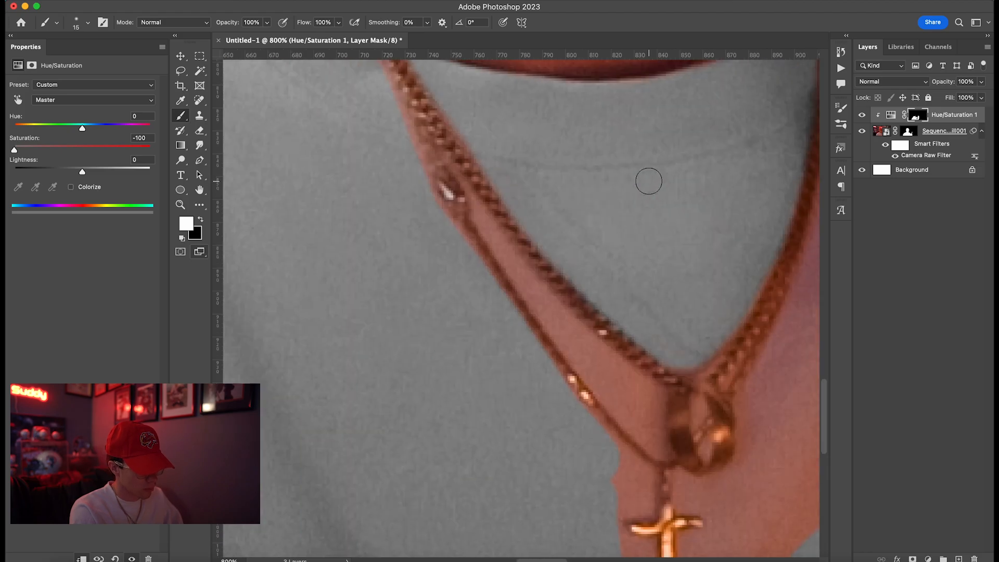
{"action": "scroll", "coordinate": [646, 178], "scroll_direction": "up", "scroll_amount": 3}
{"action": "scroll", "coordinate": [547, 412], "scroll_direction": "down", "scroll_amount": 4}
{"action": "key", "text": "bracketleft"}
{"action": "mouse_move", "coordinate": [627, 518]}
{"action": "left_mouse_down"}
{"action": "mouse_move", "coordinate": [632, 442]}
{"action": "mouse_move", "coordinate": [622, 398]}
{"action": "left_mouse_up"}
{"action": "scroll", "coordinate": [625, 339], "scroll_direction": "up", "scroll_amount": 10}
{"action": "scroll", "coordinate": [625, 339], "scroll_direction": "right", "scroll_amount": 4}
{"action": "key", "text": "bracketright"}
{"action": "key", "text": "bracketright"}
{"action": "key", "text": "bracketright"}
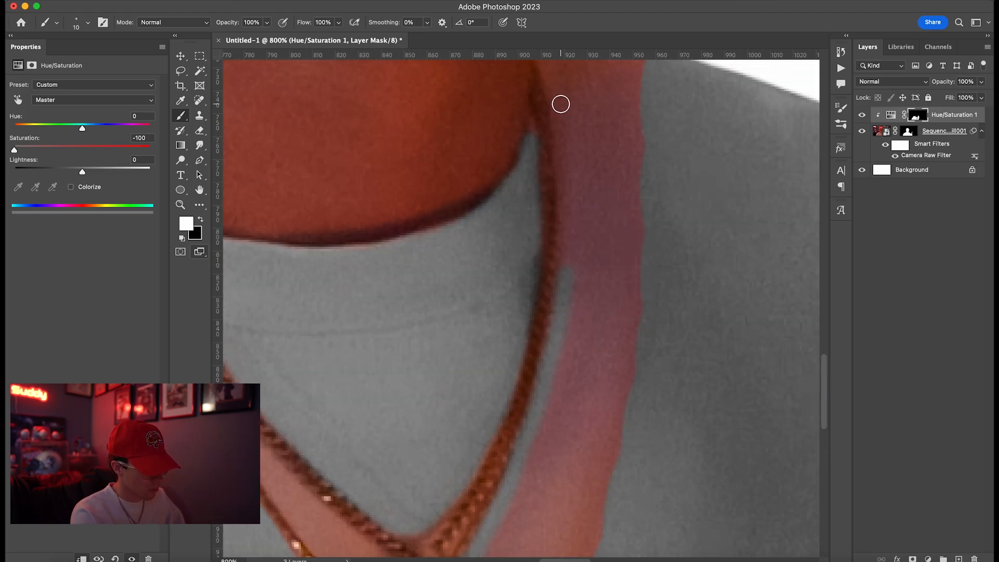
- Desaturate the narrow strip of fabric between the two chains with 7 px and 5 px brushes
{"action": "scroll", "coordinate": [435, 368], "scroll_direction": "down", "scroll_amount": 5}
{"action": "scroll", "coordinate": [401, 330], "scroll_direction": "up", "scroll_amount": 2}
{"action": "scroll", "coordinate": [401, 330], "scroll_direction": "left", "scroll_amount": 3}
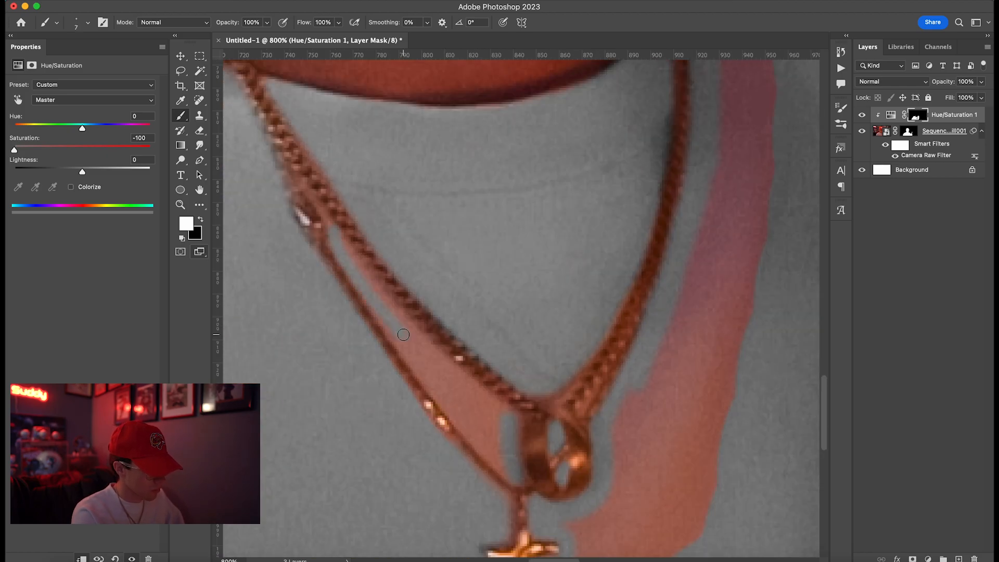
{"action": "scroll", "coordinate": [486, 416], "scroll_direction": "up", "scroll_amount": 3}
{"action": "scroll", "coordinate": [419, 343], "scroll_direction": "left", "scroll_amount": 1}
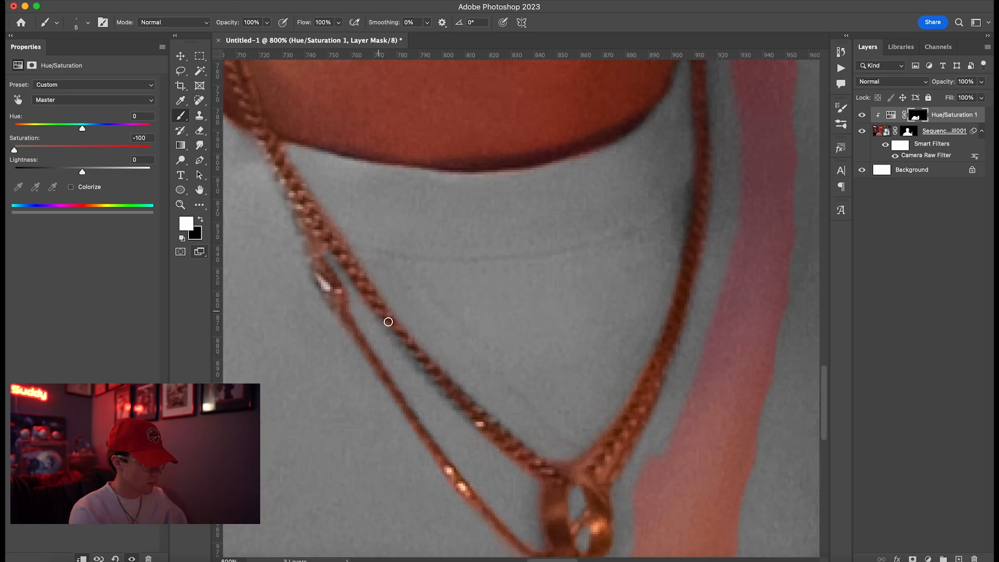
- Desaturate the sweatshirt's edge beside the raised hand with a 15 px brush
{"action": "key", "text": "x"}
{"action": "key", "text": "super+minus"}
{"action": "key", "text": "super+minus"}
{"action": "key", "text": "super+minus"}
{"action": "key", "text": "super+minus"}
{"action": "key", "text": "super+minus"}
{"action": "left_click_drag", "start_coordinate": [755, 452], "coordinate": [494, 439]}
{"action": "key", "text": "super+equal"}
{"action": "key", "text": "super+equal"}
{"action": "key", "text": "super+equal"}
{"action": "key", "text": "bracketright"}
{"action": "key", "text": "bracketright"}
{"action": "key", "text": "bracketright"}
{"action": "key", "text": "bracketright"}
{"action": "key", "text": "bracketright"}
{"action": "key", "text": "bracketright"}
{"action": "key", "text": "x"}
{"action": "left_click_drag", "start_coordinate": [542, 284], "coordinate": [546, 508]}
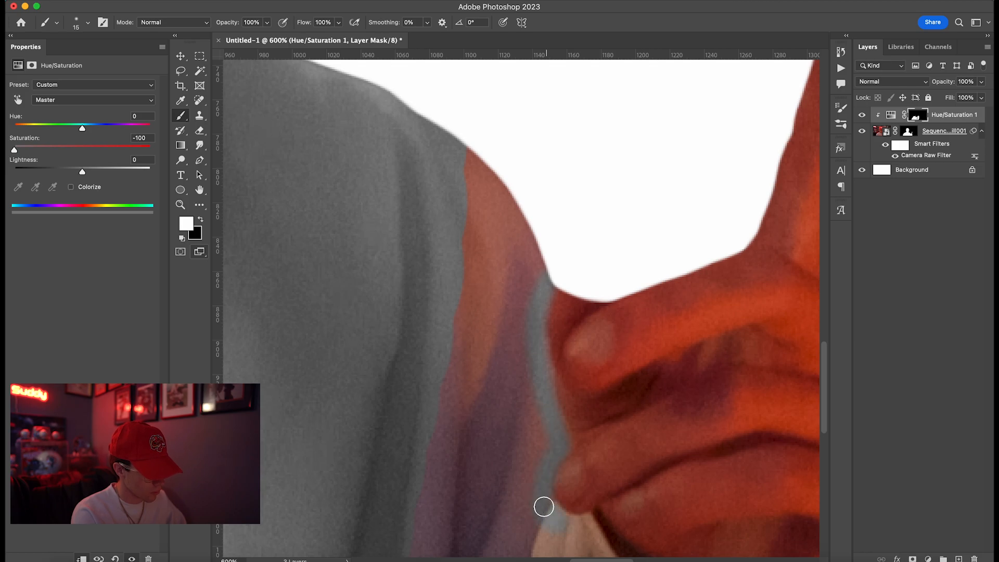
- Raise the brush hardness to maximum and desaturate the remaining red areas of the sleeve and sweatshirt with a 40 px brush
{"action": "scroll", "coordinate": [546, 509], "scroll_direction": "down", "scroll_amount": 3}
{"action": "scroll", "coordinate": [546, 509], "scroll_direction": "right", "scroll_amount": 4}
{"action": "scroll", "coordinate": [661, 540], "scroll_direction": "down", "scroll_amount": 1}
{"action": "key", "text": "super+minus"}
{"action": "key", "text": "super+minus"}
{"action": "left_click", "coordinate": [88, 22]}
{"action": "left_click_drag", "start_coordinate": [69, 84], "coordinate": [188, 85]}
{"action": "key", "text": "bracketright"}
{"action": "key", "text": "bracketright"}
{"action": "key", "text": "bracketright"}
{"action": "key", "text": "bracketright"}
{"action": "key", "text": "bracketright"}
{"action": "mouse_move", "coordinate": [359, 133]}
{"action": "left_mouse_down"}
{"action": "mouse_move", "coordinate": [368, 230]}
{"action": "mouse_move", "coordinate": [463, 434]}
{"action": "left_mouse_up"}
{"action": "scroll", "coordinate": [462, 434], "scroll_direction": "left", "scroll_amount": 9}
{"action": "left_click_drag", "start_coordinate": [543, 422], "coordinate": [626, 94]}
{"action": "scroll", "coordinate": [626, 94], "scroll_direction": "up", "scroll_amount": 3}
{"action": "left_click_drag", "start_coordinate": [627, 94], "coordinate": [662, 130]}
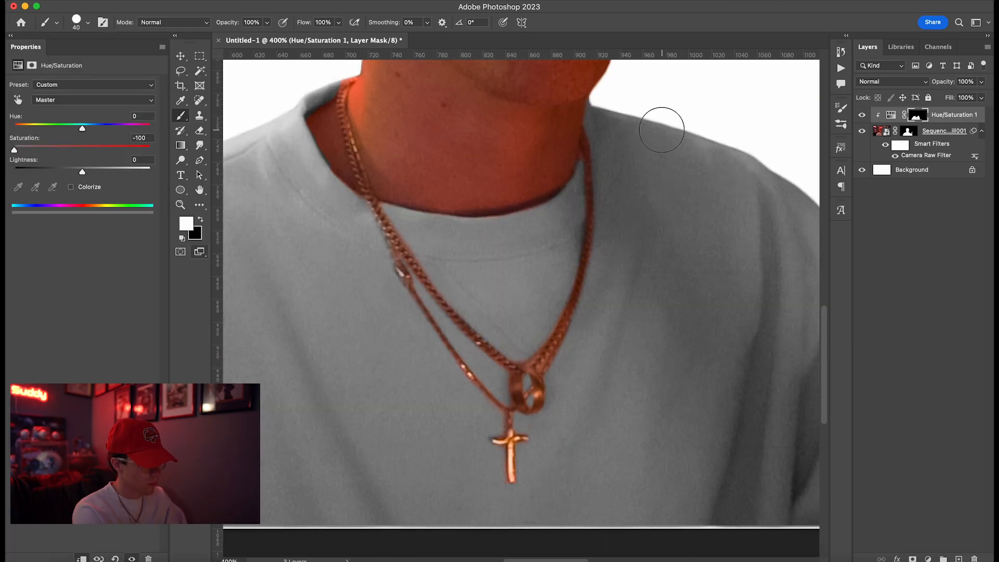
{"action": "key", "text": "super+0"}
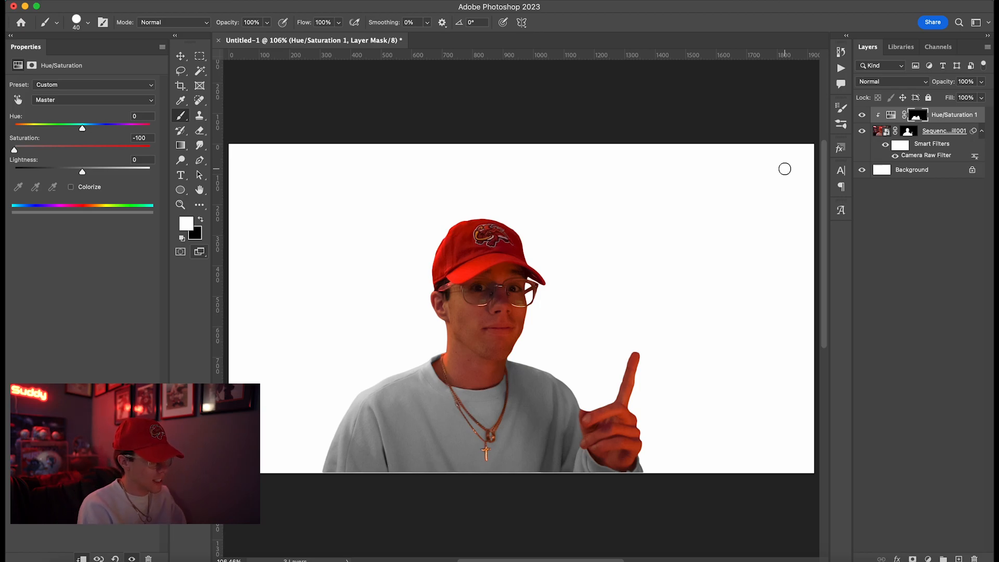
- Lower the brush hardness to 23% and desaturate the white of the eye nearest the visible ear with a 7 px brush
{"action": "key", "text": "super+equal"}
{"action": "key", "text": "super+equal"}
{"action": "key", "text": "super+equal"}
{"action": "key", "text": "super+equal"}
{"action": "key", "text": "super+equal"}
{"action": "key", "text": "super+equal"}
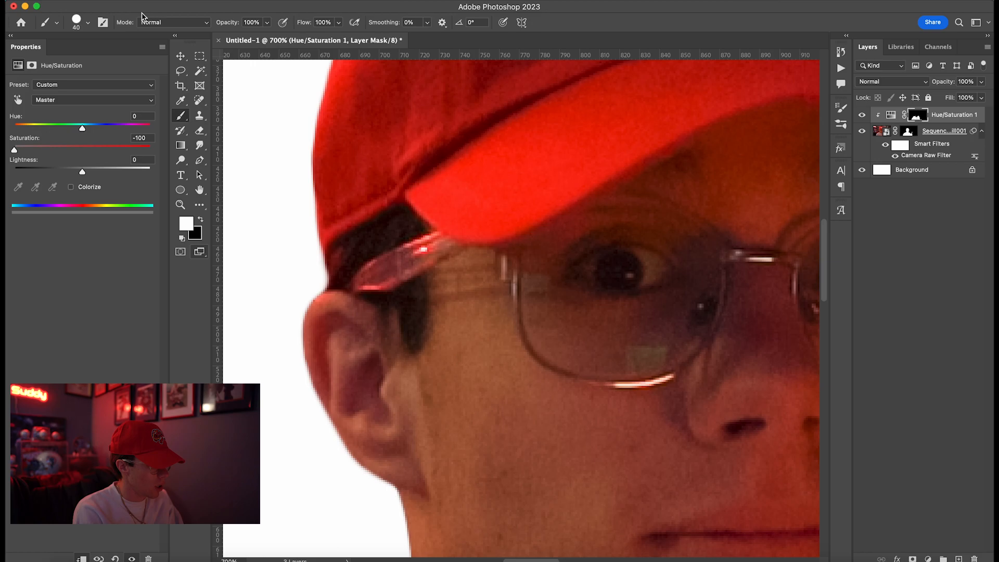
{"action": "left_click", "coordinate": [88, 23]}
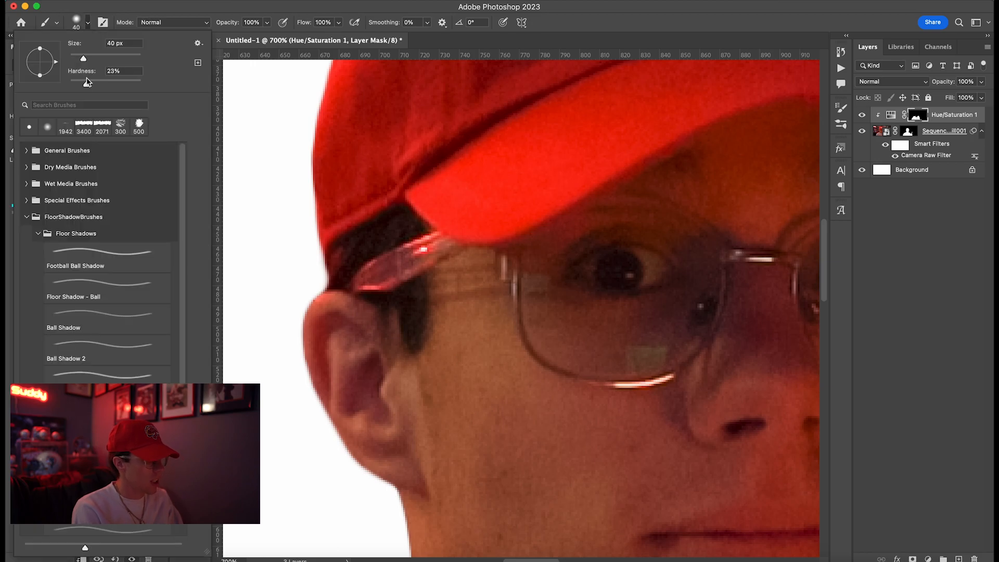
{"action": "left_click_drag", "start_coordinate": [83, 60], "coordinate": [79, 60]}
{"action": "left_click", "coordinate": [248, 202]}
{"action": "key", "text": "bracketleft"}
{"action": "key", "text": "bracketleft"}
{"action": "key", "text": "bracketleft"}
{"action": "scroll", "coordinate": [574, 277], "scroll_direction": "right", "scroll_amount": 5}
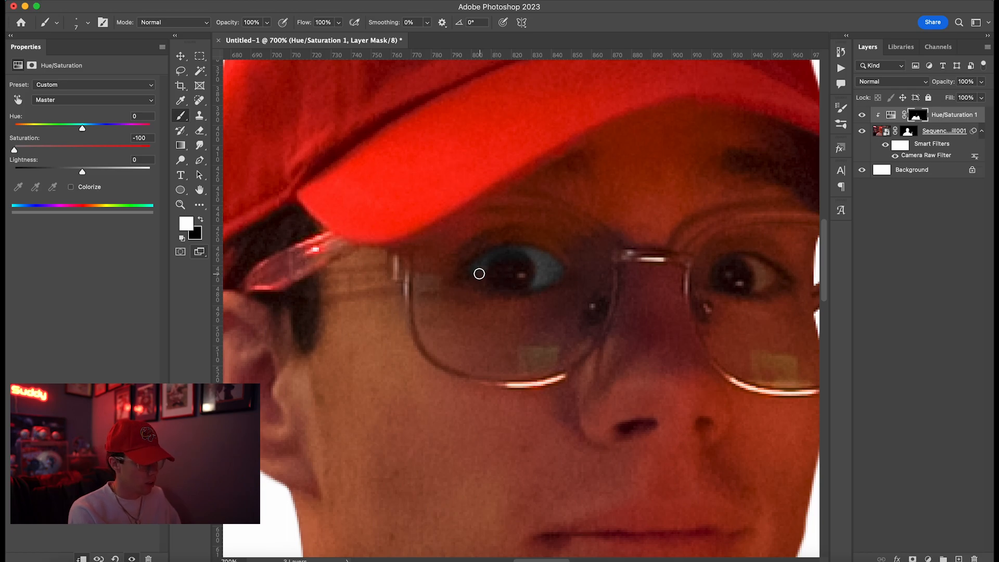
- Touch up the first eye's mask with black, and paint white to desaturate the white of the other eye
{"action": "key", "text": "x"}
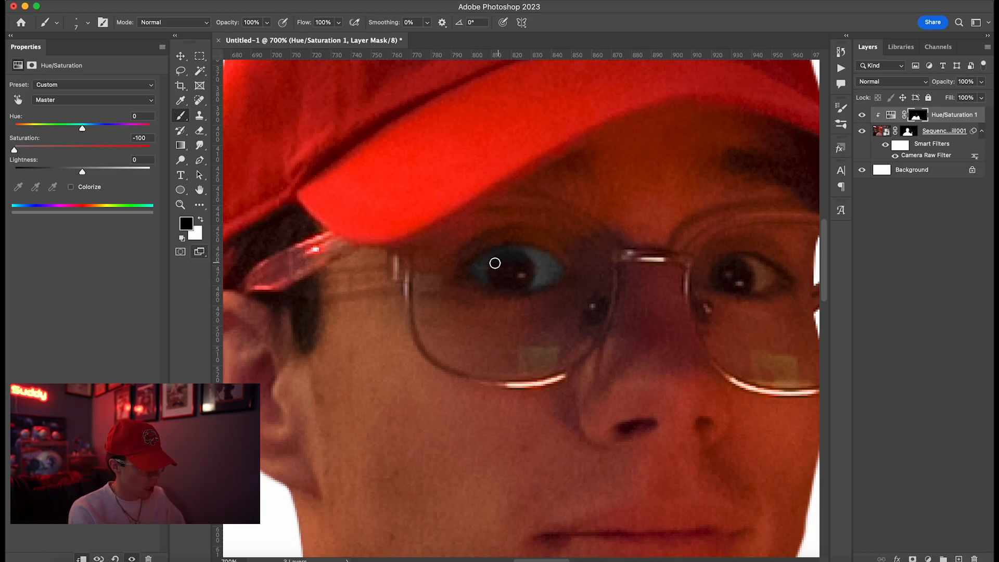
{"action": "scroll", "coordinate": [643, 279], "scroll_direction": "right", "scroll_amount": 5}
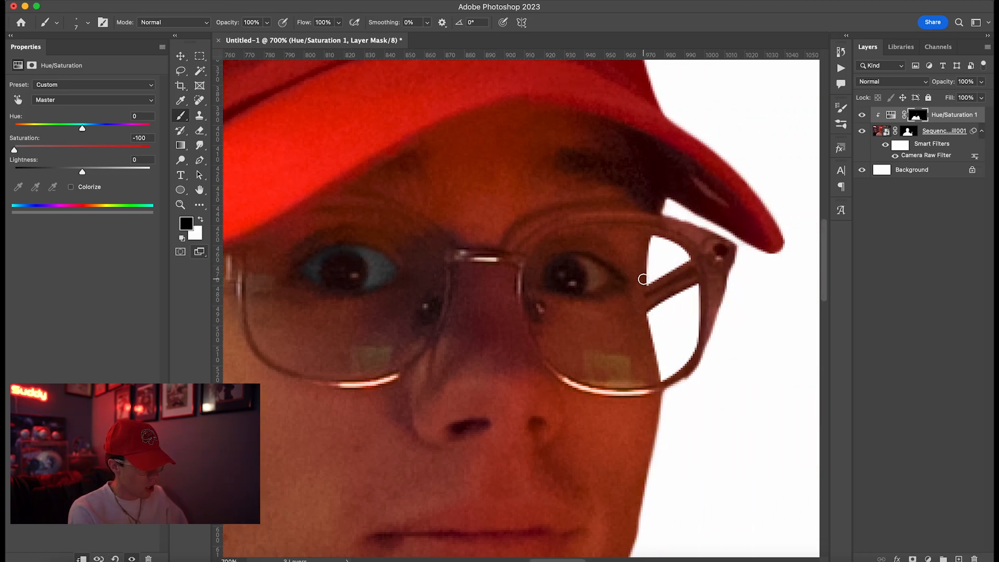
{"action": "key", "text": "x"}
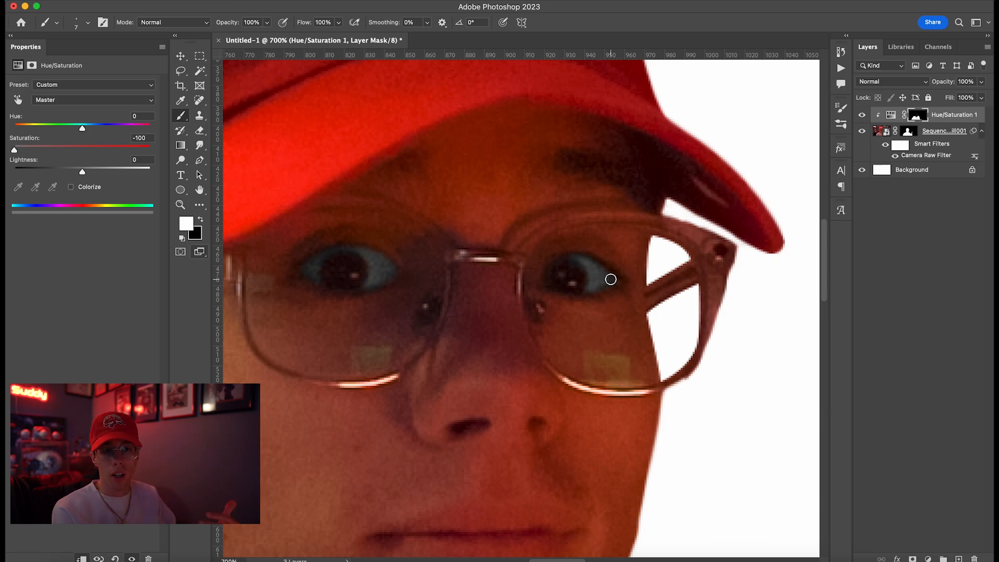
{"action": "key", "text": "super+0"}
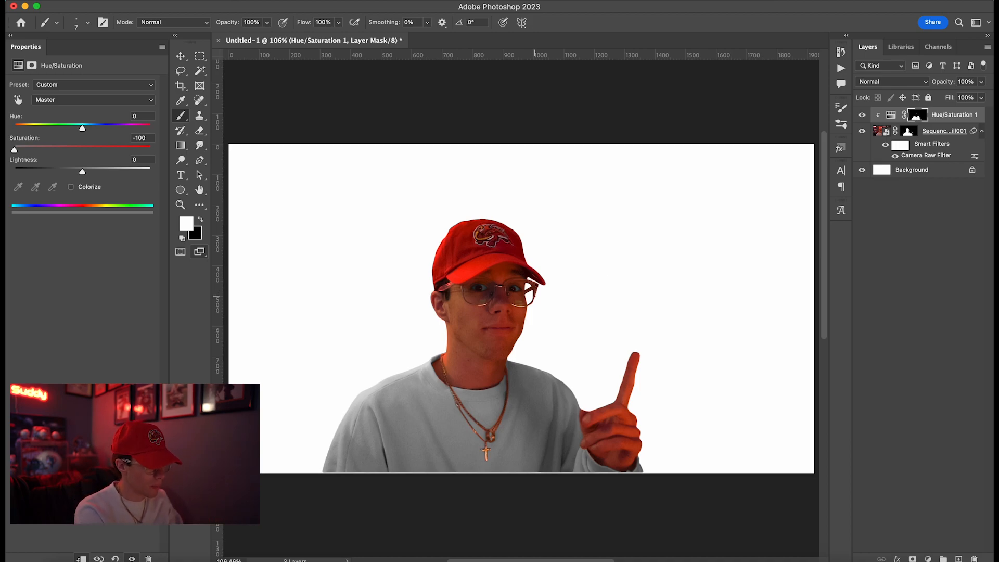
- Add a Brightness/Contrast adjustment layer above the Hue/Saturation layer
{"action": "key", "text": "bracketright"}
{"action": "key", "text": "bracketright"}
{"action": "scroll", "coordinate": [525, 322], "scroll_direction": "up", "scroll_amount": 5}
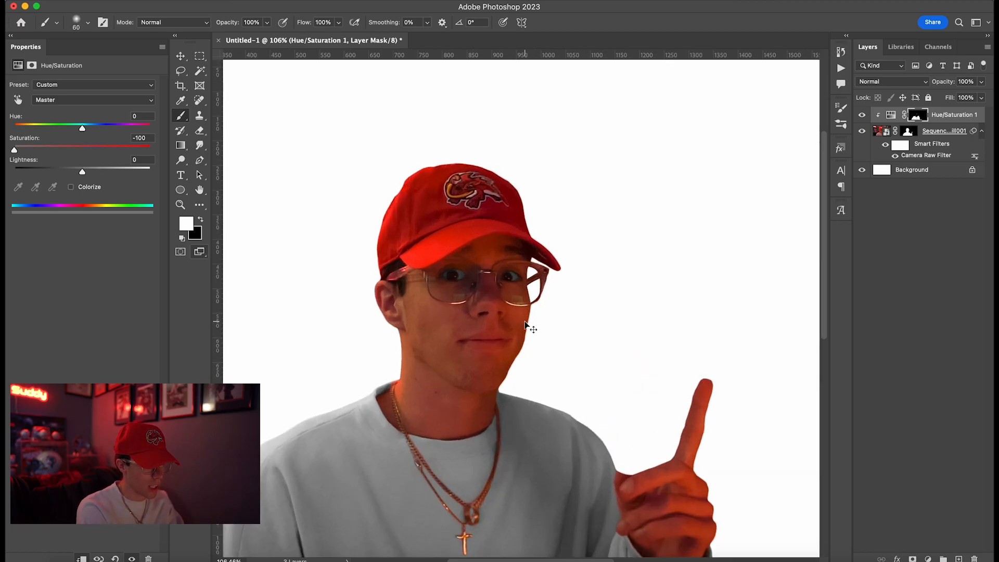
{"action": "left_click", "coordinate": [927, 559]}
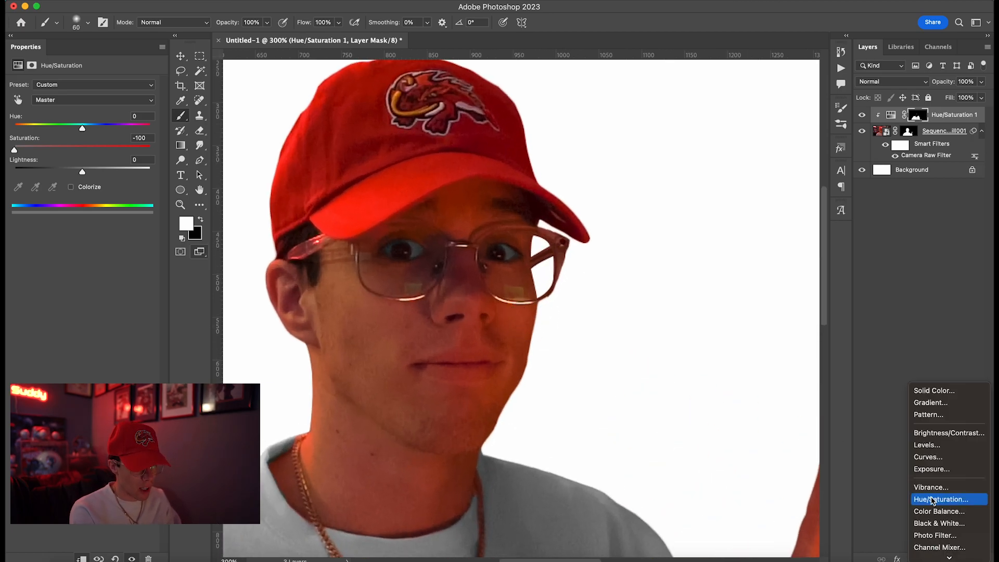
{"action": "left_click", "coordinate": [928, 433]}
{"action": "key", "text": "super+0"}
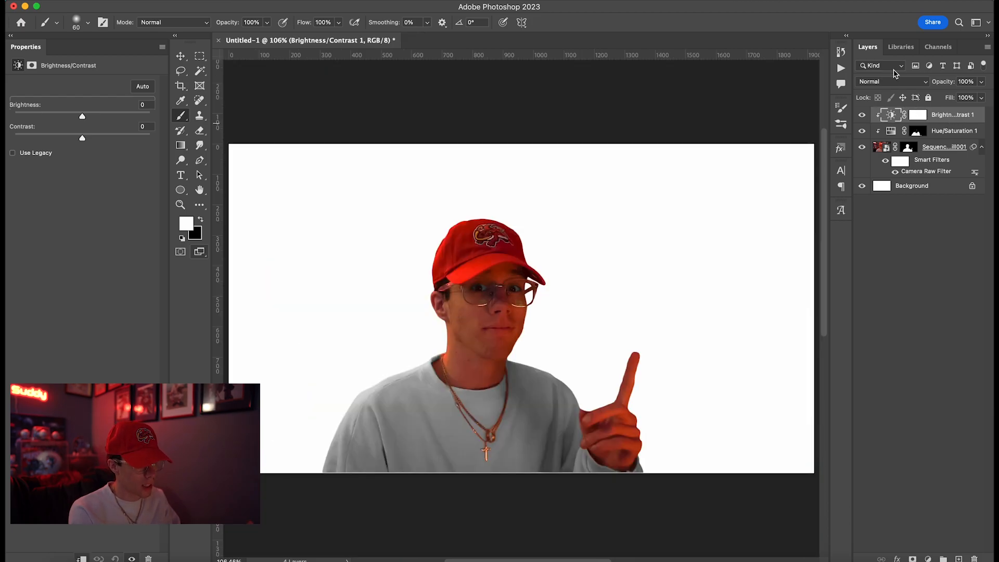
- Set the Brightness/Contrast layer's blend mode to Luminosity and its brightness to 102
{"action": "left_click", "coordinate": [894, 81]}
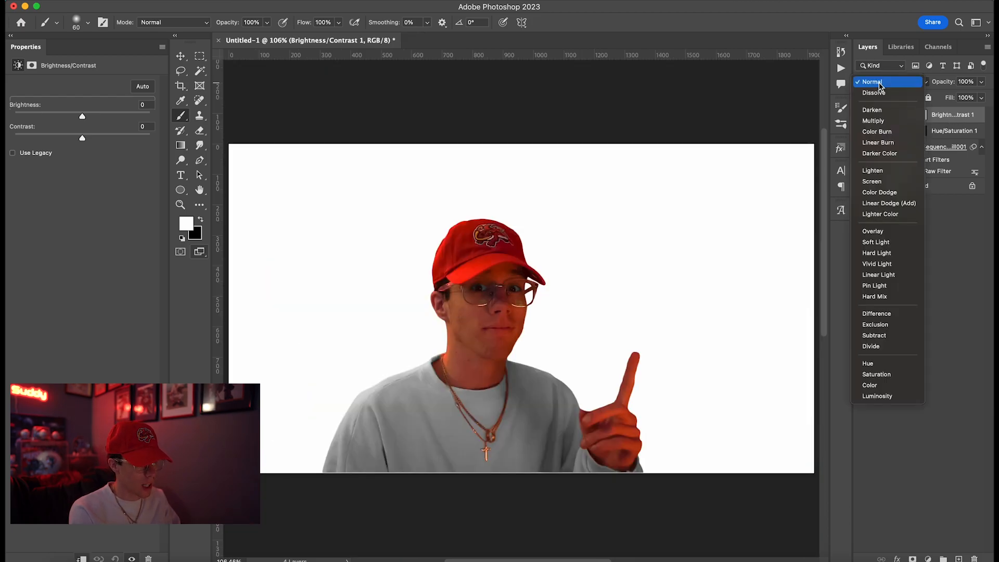
{"action": "left_click", "coordinate": [878, 397]}
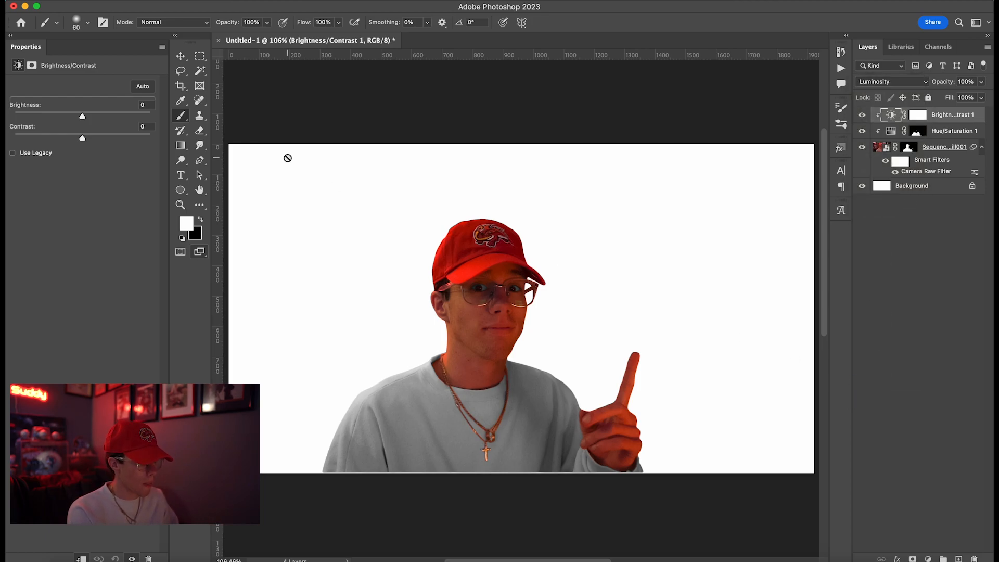
{"action": "left_click_drag", "start_coordinate": [61, 115], "coordinate": [129, 116]}
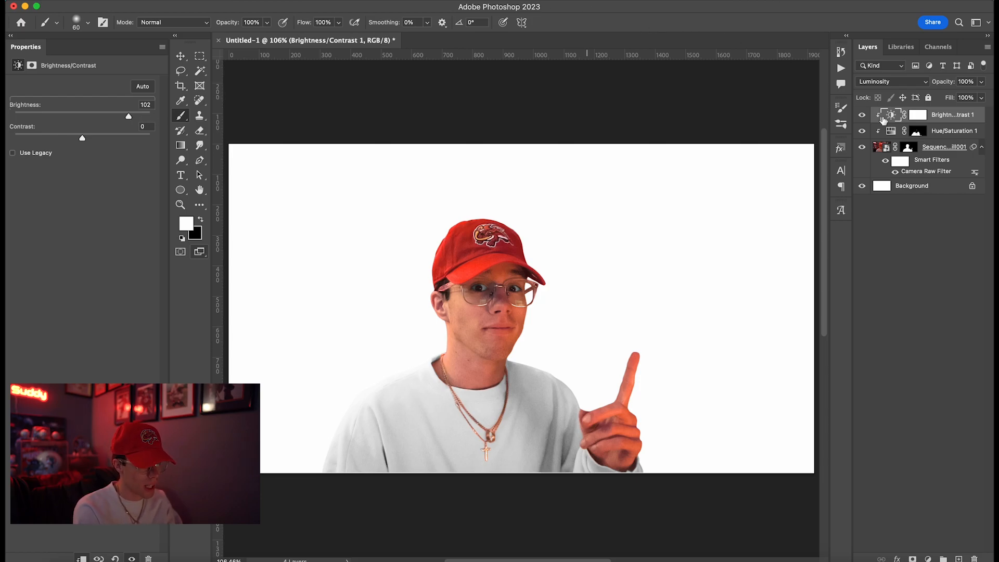
- Invert the Brightness/Contrast layer mask to black and set the brush flow to 15%
{"action": "left_click", "coordinate": [921, 118]}
{"action": "key", "text": "super+i"}
{"action": "key", "text": "super+plus"}
{"action": "key", "text": "super+plus"}
{"action": "key", "text": "super+plus"}
{"action": "key", "text": "super+plus"}
{"action": "key", "text": "super+plus"}
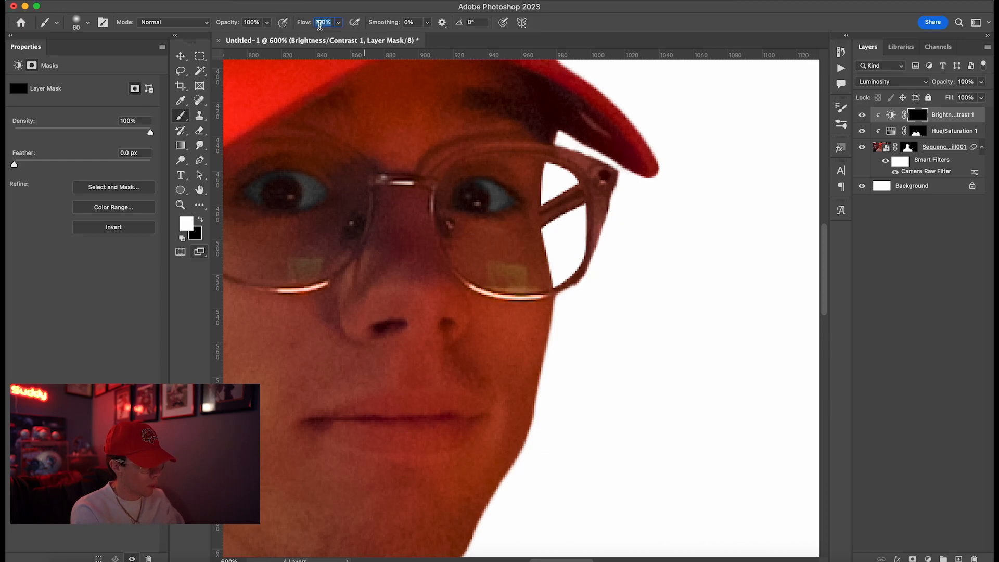
{"action": "type", "text": "15"}
{"action": "key", "text": "Return"}
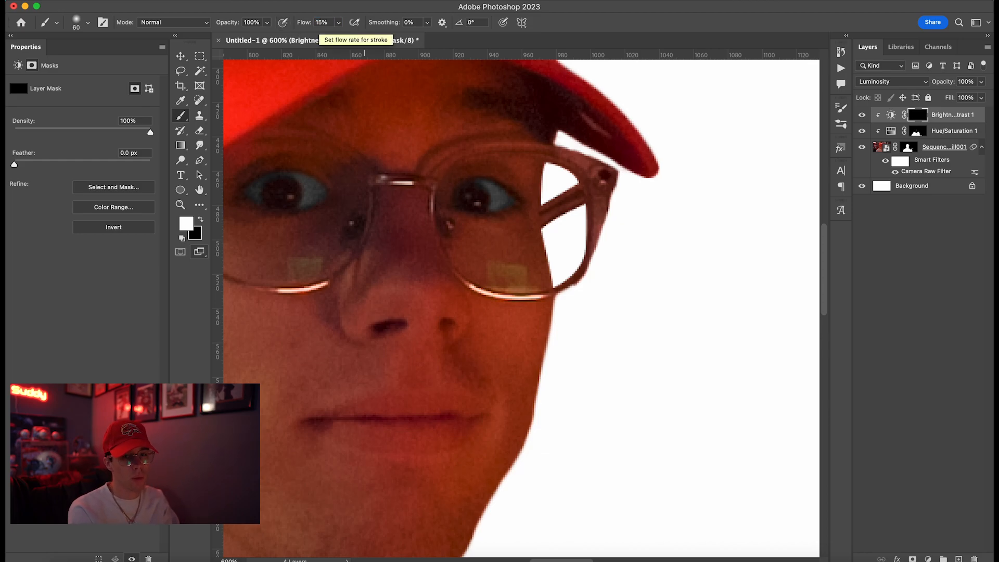
- Paint white on the Brightness/Contrast mask with a 9 px brush to brighten the nostril's outer edge
{"action": "left_click", "coordinate": [76, 21]}
{"action": "left_click", "coordinate": [81, 56]}
{"action": "left_click", "coordinate": [682, 389]}
{"action": "scroll", "coordinate": [505, 312], "scroll_direction": "left", "scroll_amount": 4}
{"action": "scroll", "coordinate": [504, 313], "scroll_direction": "up", "scroll_amount": 2}
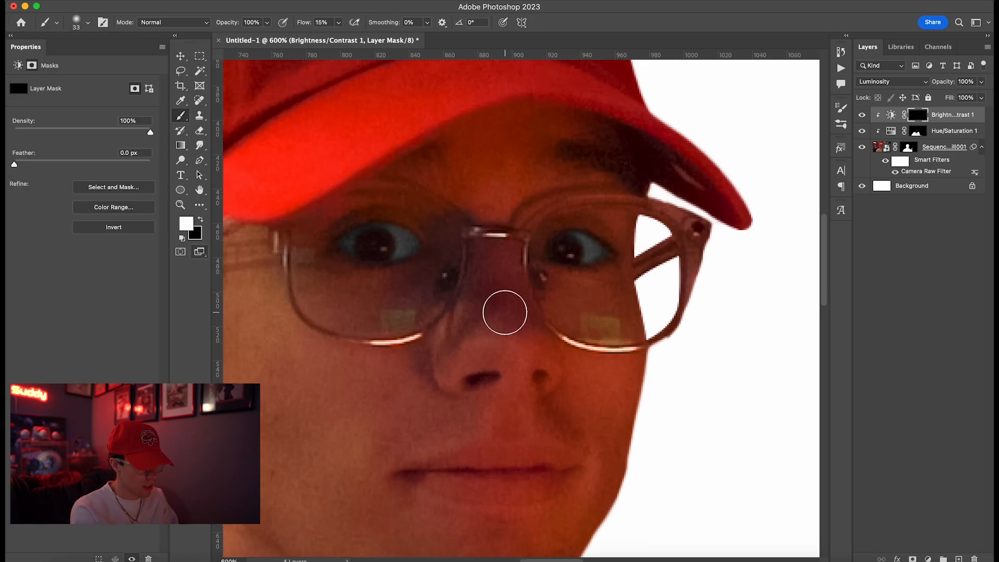
{"action": "key", "text": "bracketleft"}
{"action": "key", "text": "bracketleft"}
{"action": "key", "text": "bracketleft"}
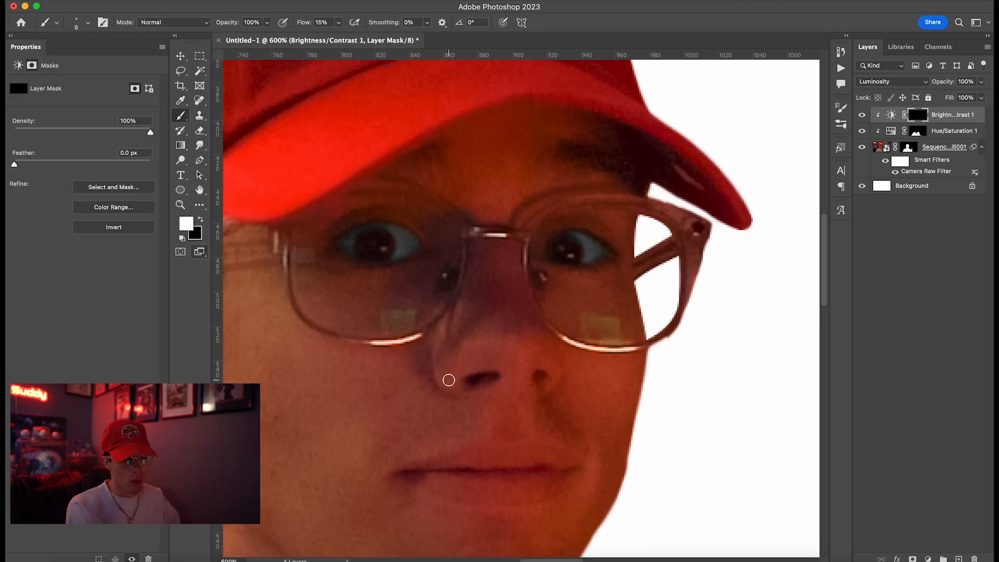
{"action": "mouse_move", "coordinate": [447, 379]}
{"action": "left_mouse_down"}
{"action": "mouse_move", "coordinate": [469, 343]}
{"action": "mouse_move", "coordinate": [495, 340]}
{"action": "left_mouse_up"}
- Brighten the tip of the nose on the mask with a 35 px brush
{"action": "key", "text": "bracketright"}
{"action": "key", "text": "bracketright"}
{"action": "key", "text": "bracketright"}
{"action": "key", "text": "bracketright"}
{"action": "key", "text": "bracketright"}
{"action": "key", "text": "bracketright"}
{"action": "left_click", "coordinate": [508, 346]}
{"action": "left_click", "coordinate": [496, 345]}
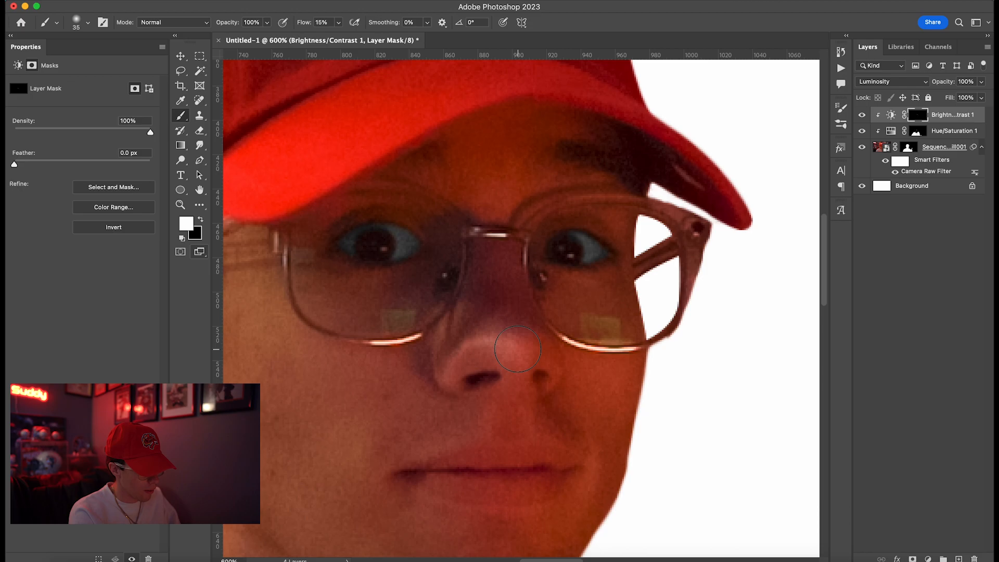
- Brighten the lips and the upper lip's edge by painting the mask with a small brush
{"action": "scroll", "coordinate": [515, 364], "scroll_direction": "down", "scroll_amount": 2}
{"action": "key", "text": "bracketleft"}
{"action": "key", "text": "bracketleft"}
{"action": "key", "text": "bracketleft"}
{"action": "key", "text": "bracketleft"}
{"action": "key", "text": "bracketleft"}
{"action": "key", "text": "bracketleft"}
{"action": "mouse_move", "coordinate": [441, 446]}
{"action": "left_mouse_down"}
{"action": "mouse_move", "coordinate": [516, 458]}
{"action": "mouse_move", "coordinate": [559, 448]}
{"action": "left_mouse_up"}
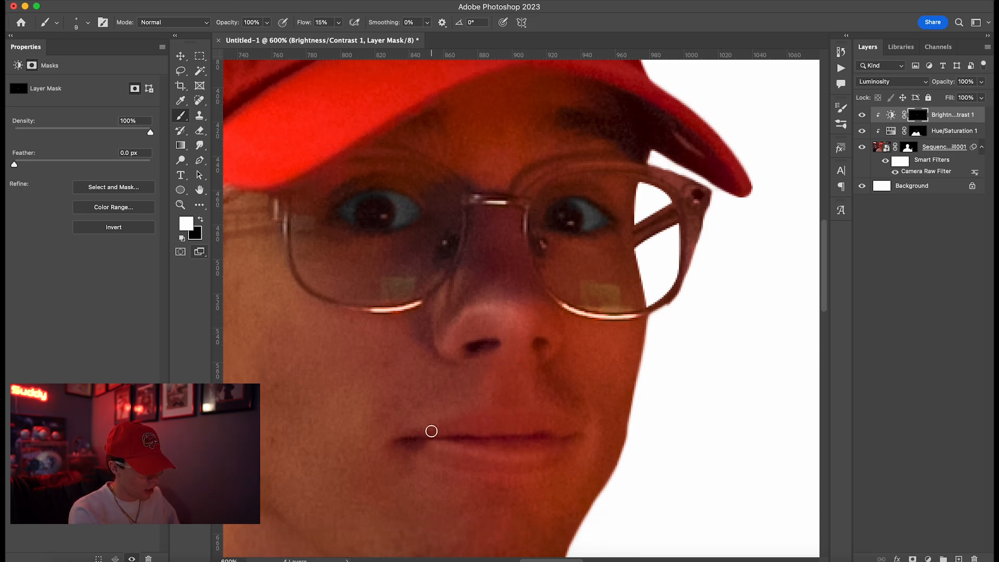
{"action": "mouse_move", "coordinate": [431, 431]}
{"action": "left_mouse_down"}
{"action": "mouse_move", "coordinate": [484, 412]}
{"action": "mouse_move", "coordinate": [566, 417]}
{"action": "left_mouse_up"}
{"action": "scroll", "coordinate": [593, 445], "scroll_direction": "down", "scroll_amount": 2}
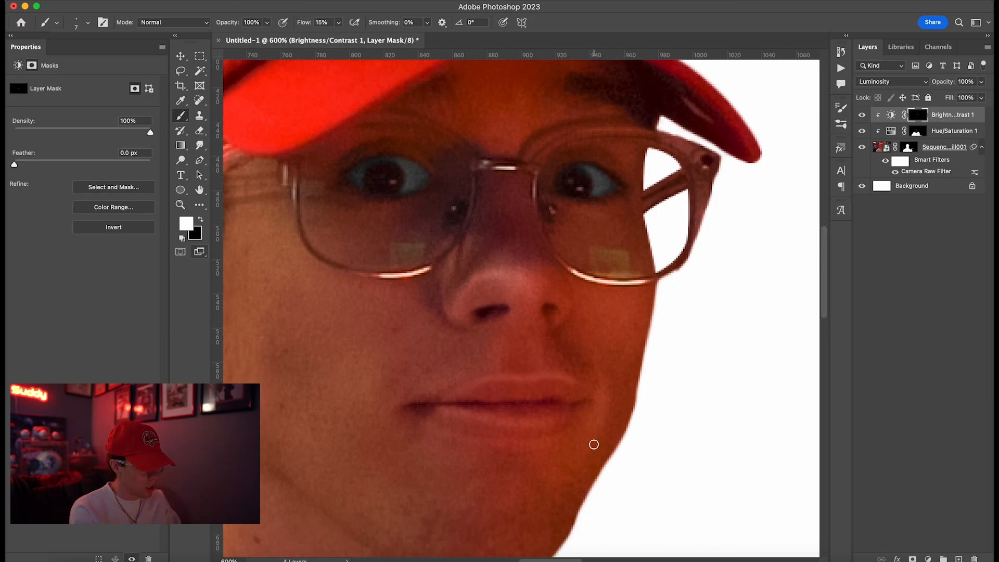
- Brighten the edge of the ear on the mask with a 7 px brush
{"action": "scroll", "coordinate": [561, 411], "scroll_direction": "left", "scroll_amount": 5}
{"action": "mouse_move", "coordinate": [310, 289]}
{"action": "left_mouse_down"}
{"action": "mouse_move", "coordinate": [334, 286]}
{"action": "mouse_move", "coordinate": [323, 265]}
{"action": "mouse_move", "coordinate": [330, 245]}
{"action": "mouse_move", "coordinate": [310, 290]}
{"action": "mouse_move", "coordinate": [287, 285]}
{"action": "mouse_move", "coordinate": [280, 223]}
{"action": "mouse_move", "coordinate": [310, 225]}
{"action": "mouse_move", "coordinate": [256, 191]}
{"action": "mouse_move", "coordinate": [297, 191]}
{"action": "left_mouse_up"}
{"action": "scroll", "coordinate": [385, 272], "scroll_direction": "down", "scroll_amount": 5}
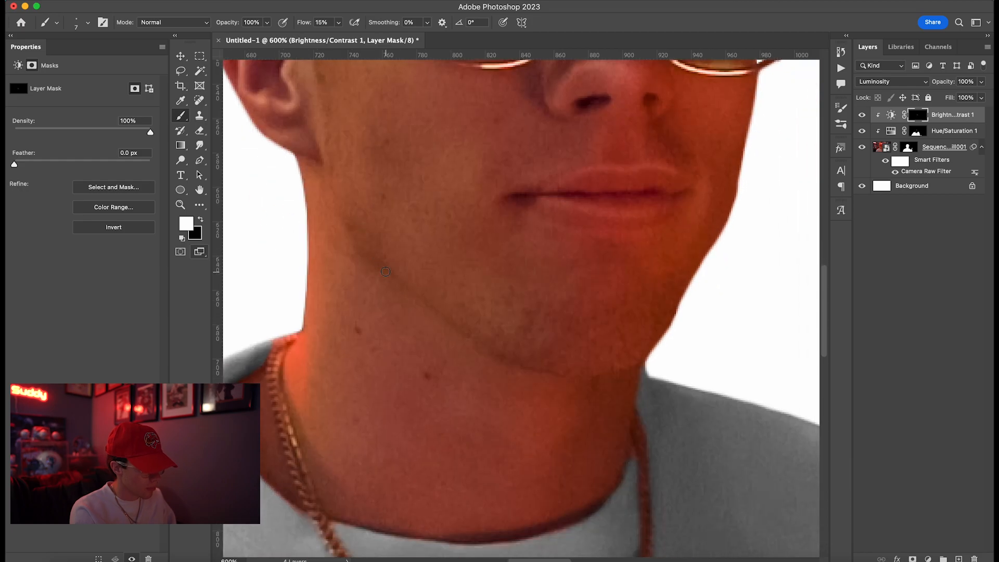
{"action": "scroll", "coordinate": [384, 270], "scroll_direction": "right", "scroll_amount": 5}
{"action": "scroll", "coordinate": [384, 270], "scroll_direction": "up", "scroll_amount": 4}
{"action": "scroll", "coordinate": [391, 311], "scroll_direction": "up", "scroll_amount": 5}
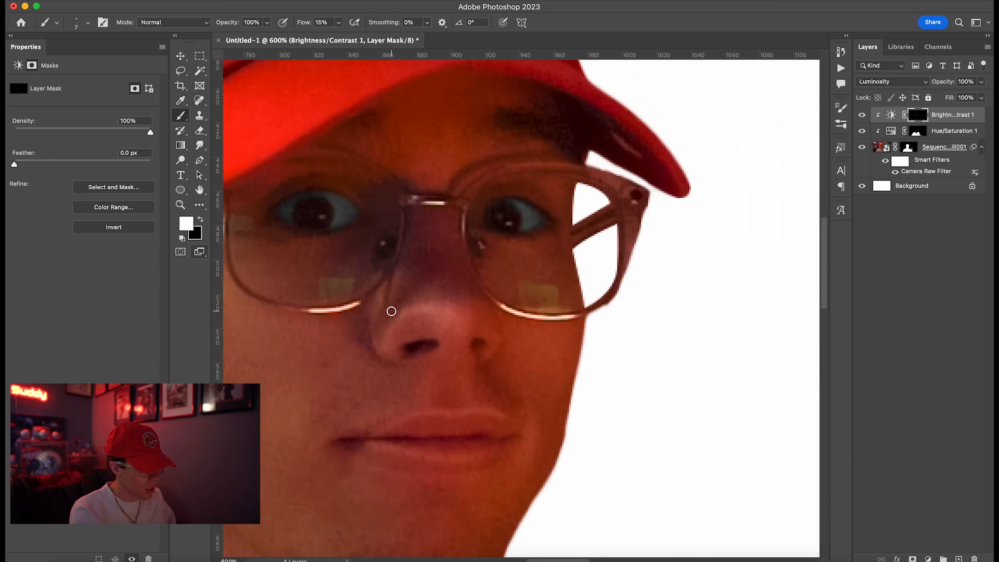
- Brighten the cheeks below the glasses by painting white on the Brightness/Contrast mask with a large soft brush
{"action": "scroll", "coordinate": [391, 311], "scroll_direction": "left", "scroll_amount": 4}
{"action": "key", "text": "bracketright"}
{"action": "key", "text": "bracketright"}
{"action": "key", "text": "bracketright"}
{"action": "key", "text": "bracketright"}
{"action": "key", "text": "bracketright"}
{"action": "key", "text": "bracketright"}
{"action": "key", "text": "bracketright"}
{"action": "key", "text": "bracketright"}
{"action": "key", "text": "bracketright"}
{"action": "key", "text": "bracketright"}
{"action": "key", "text": "bracketright"}
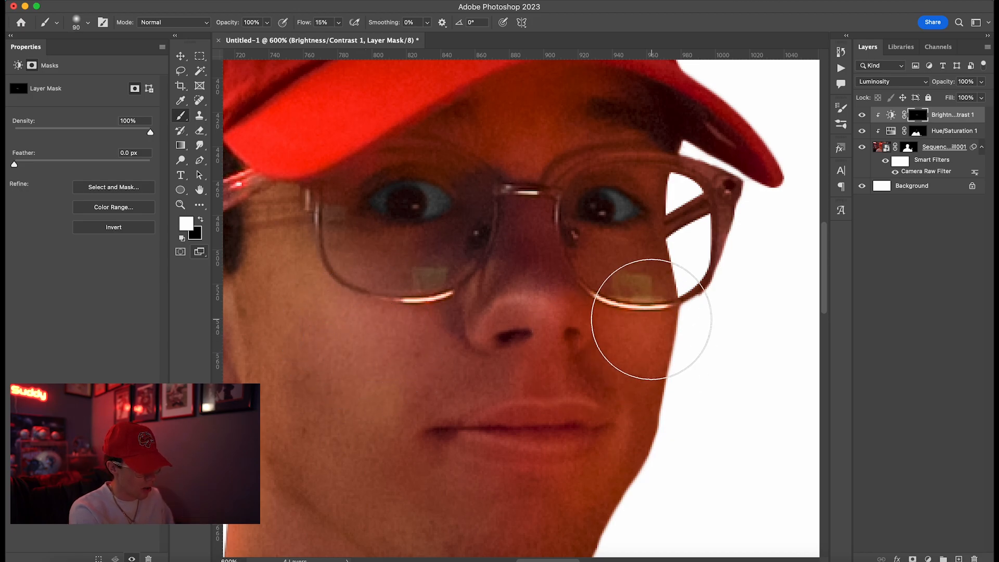
- Paint the chin's highlight on the Brightness/Contrast mask with a 40 px brush
{"action": "key", "text": "bracketleft"}
{"action": "key", "text": "bracketleft"}
{"action": "key", "text": "bracketleft"}
{"action": "key", "text": "bracketleft"}
{"action": "key", "text": "bracketleft"}
{"action": "key", "text": "bracketleft"}
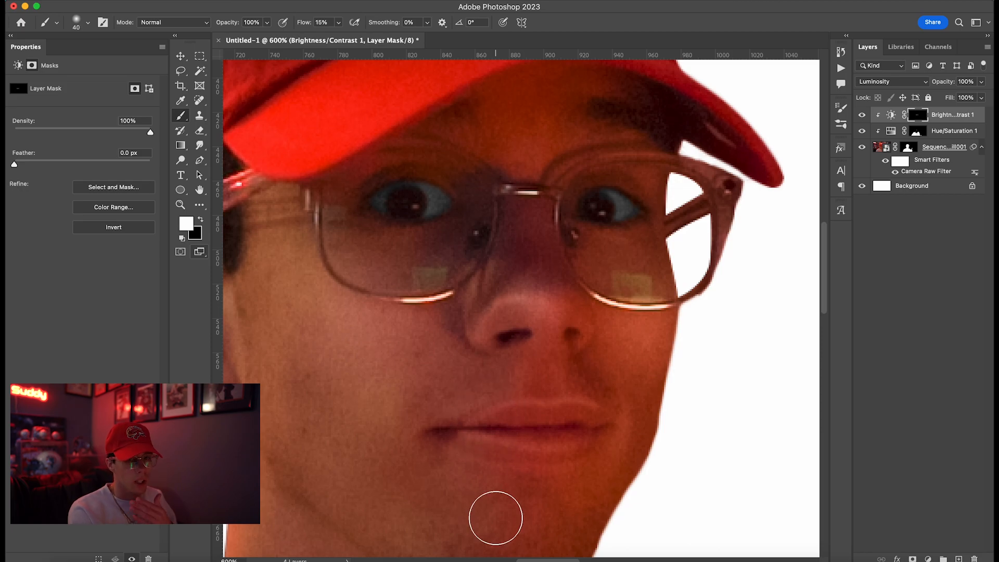
{"action": "scroll", "coordinate": [495, 516], "scroll_direction": "down", "scroll_amount": 4}
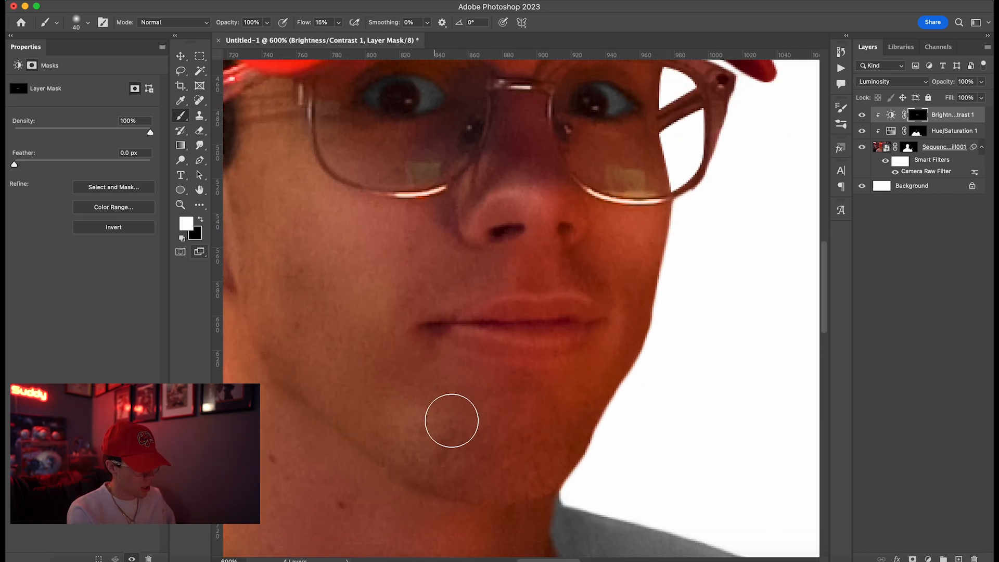
{"action": "key", "text": "x"}
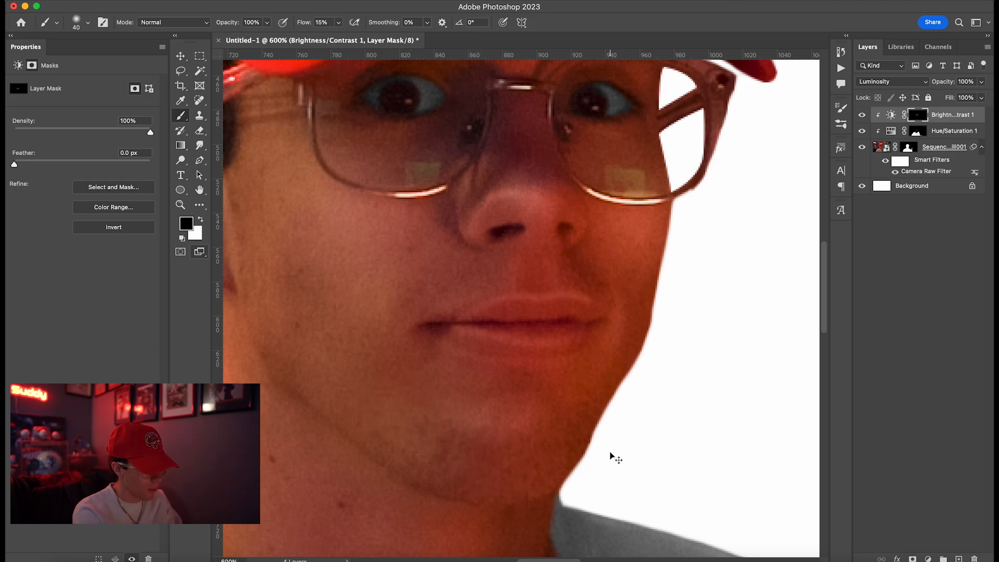
- Brighten the folded fingers and raised index finger by painting white on the mask with a 20 px brush
{"action": "key", "text": "super+0"}
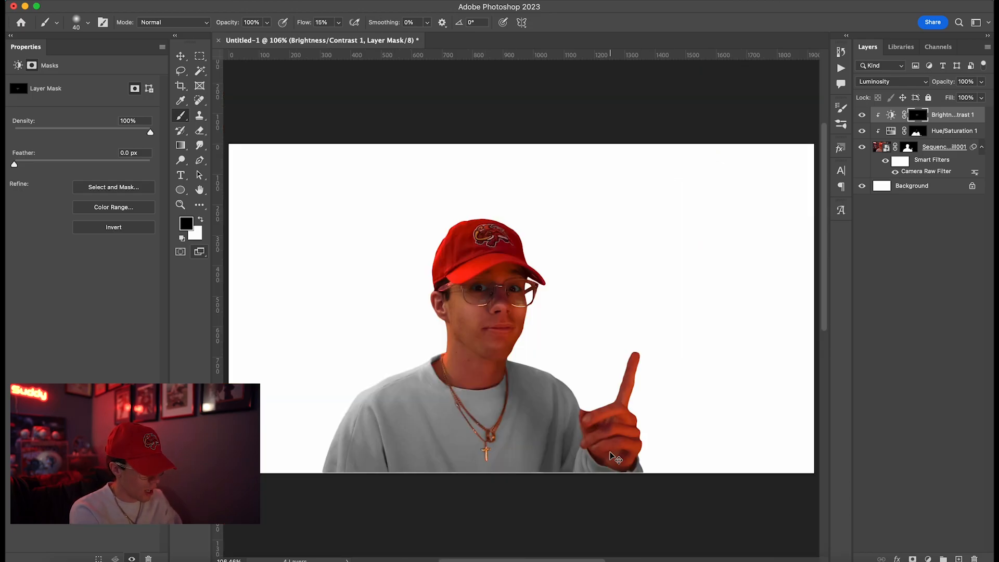
{"action": "key", "text": "super+plus"}
{"action": "scroll", "coordinate": [610, 456], "scroll_direction": "down", "scroll_amount": 5}
{"action": "scroll", "coordinate": [610, 456], "scroll_direction": "right", "scroll_amount": 5}
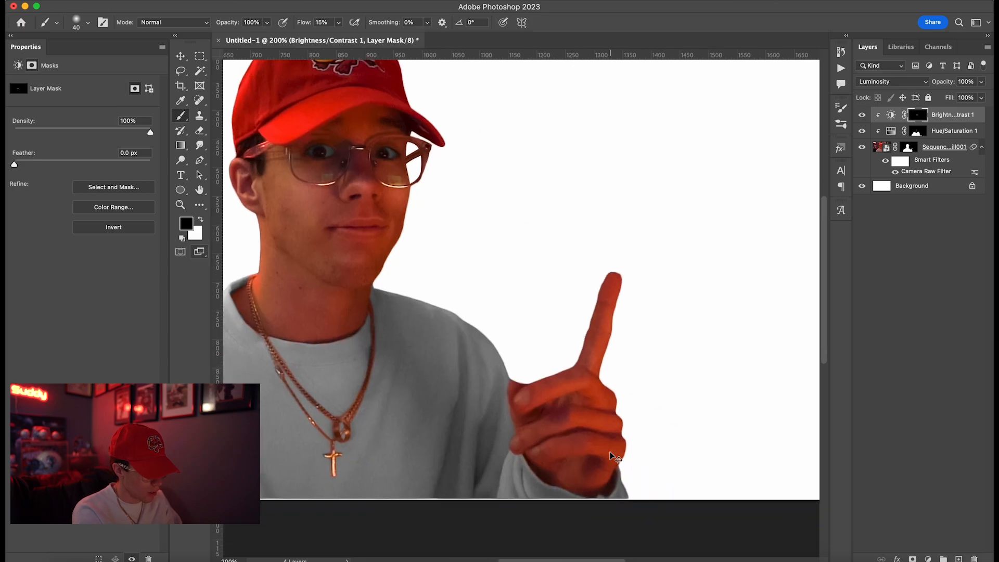
{"action": "key", "text": "super+plus"}
{"action": "key", "text": "super+plus"}
{"action": "scroll", "coordinate": [610, 451], "scroll_direction": "down", "scroll_amount": 3}
{"action": "scroll", "coordinate": [610, 452], "scroll_direction": "right", "scroll_amount": 2}
{"action": "key", "text": "bracketleft"}
{"action": "key", "text": "bracketleft"}
{"action": "key", "text": "bracketleft"}
{"action": "key", "text": "bracketleft"}
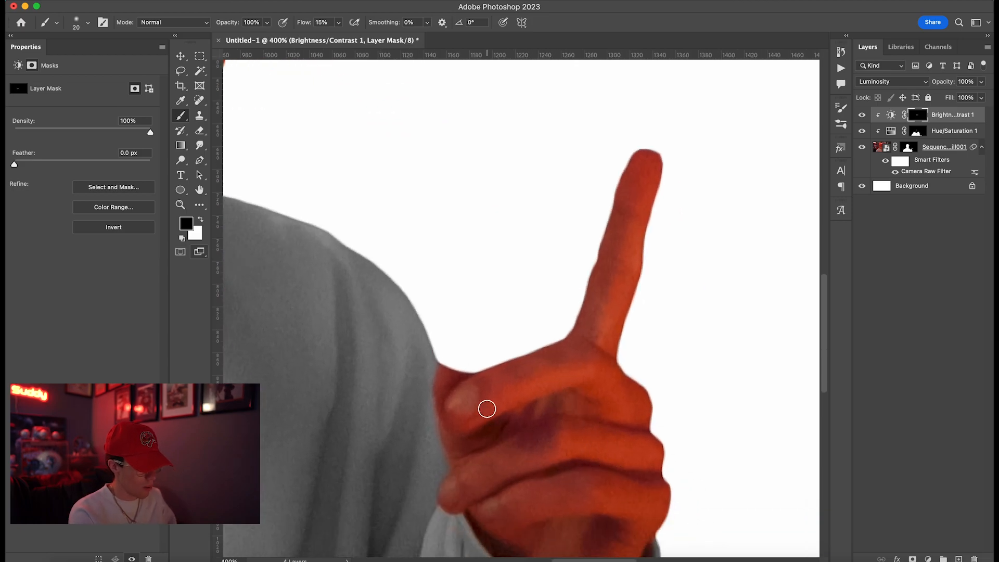
{"action": "key", "text": "z"}
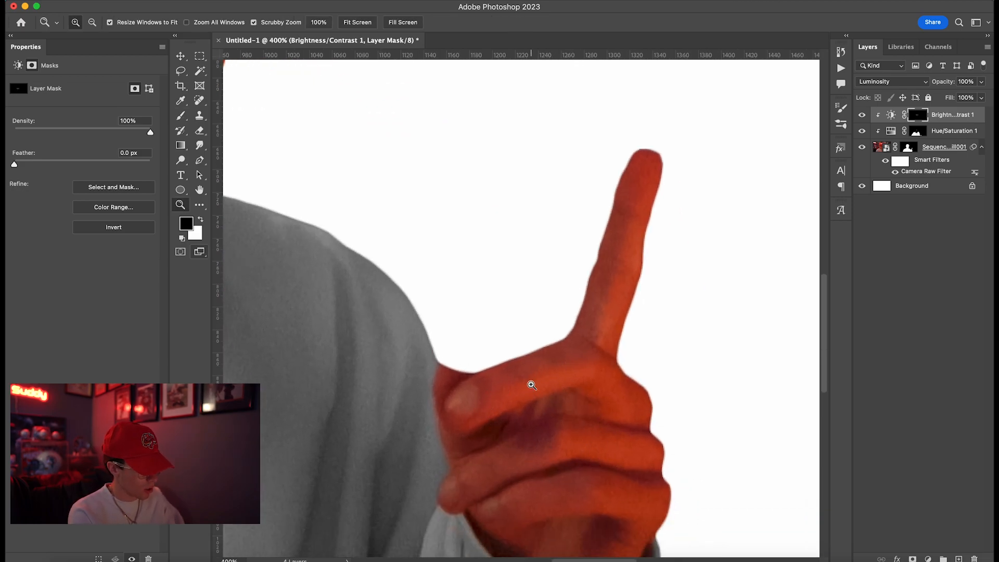
{"action": "key", "text": "b"}
{"action": "key", "text": "x"}
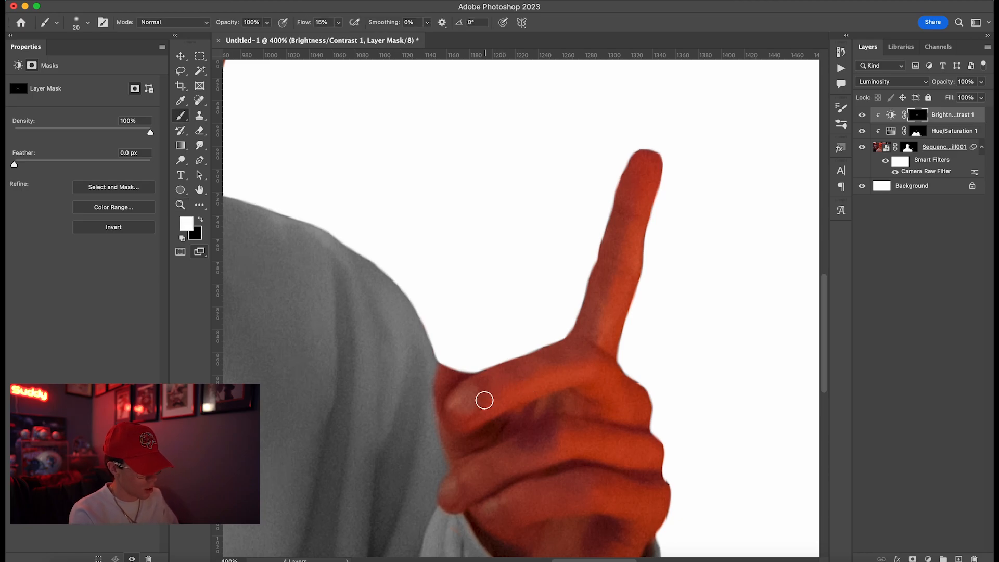
{"action": "mouse_move", "coordinate": [465, 476]}
{"action": "left_mouse_down"}
{"action": "mouse_move", "coordinate": [577, 432]}
{"action": "mouse_move", "coordinate": [652, 454]}
{"action": "left_mouse_up"}
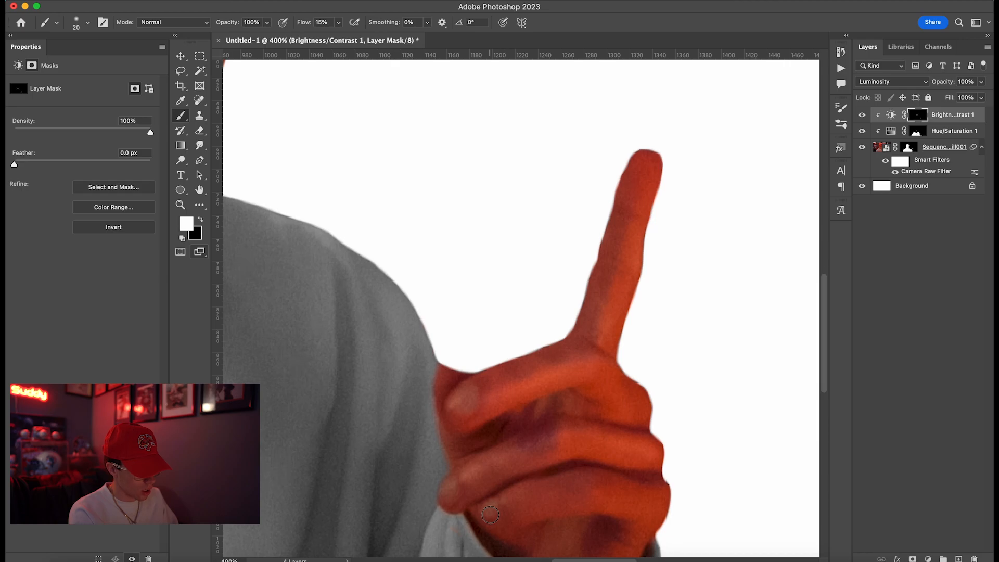
{"action": "mouse_move", "coordinate": [490, 515]}
{"action": "left_mouse_down"}
{"action": "mouse_move", "coordinate": [586, 487]}
{"action": "mouse_move", "coordinate": [647, 506]}
{"action": "left_mouse_up"}
{"action": "mouse_move", "coordinate": [607, 344]}
{"action": "left_mouse_down"}
{"action": "mouse_move", "coordinate": [631, 235]}
{"action": "mouse_move", "coordinate": [665, 160]}
{"action": "left_mouse_up"}
{"action": "key", "text": "super+0"}
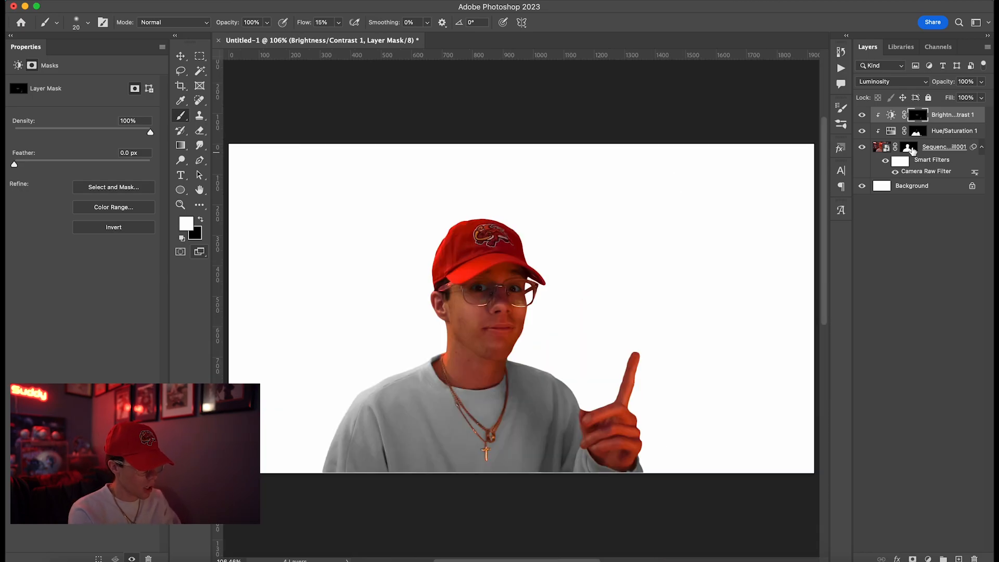
- Add a second Brightness/Contrast adjustment layer, clip it to the layers below and set its blend mode to Luminosity
{"action": "left_click", "coordinate": [926, 559]}
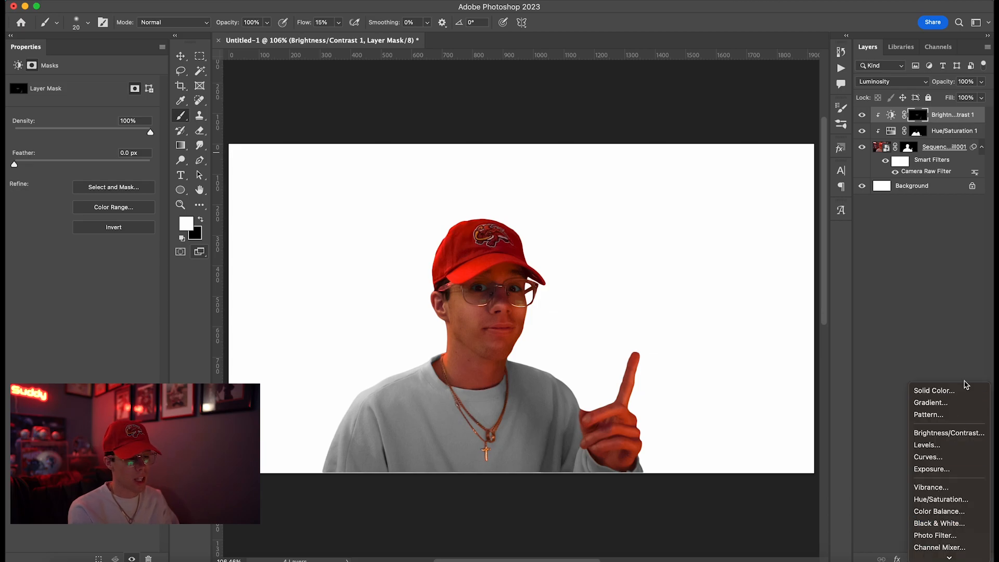
{"action": "left_click", "coordinate": [947, 433]}
{"action": "left_click", "coordinate": [939, 118], "text": "alt"}
{"action": "left_click", "coordinate": [892, 82]}
{"action": "left_click", "coordinate": [878, 387]}
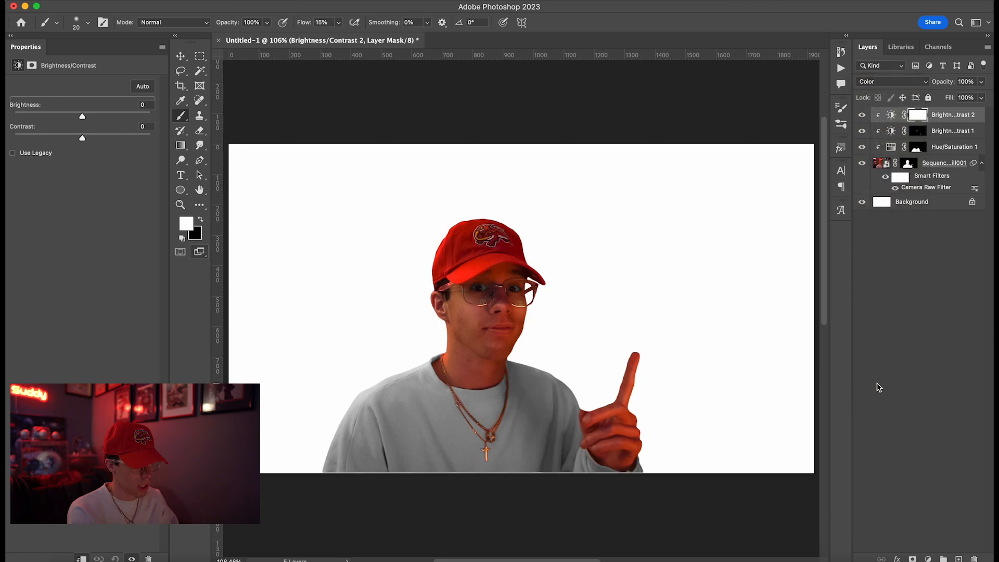
{"action": "left_click", "coordinate": [877, 83]}
{"action": "left_click", "coordinate": [878, 93]}
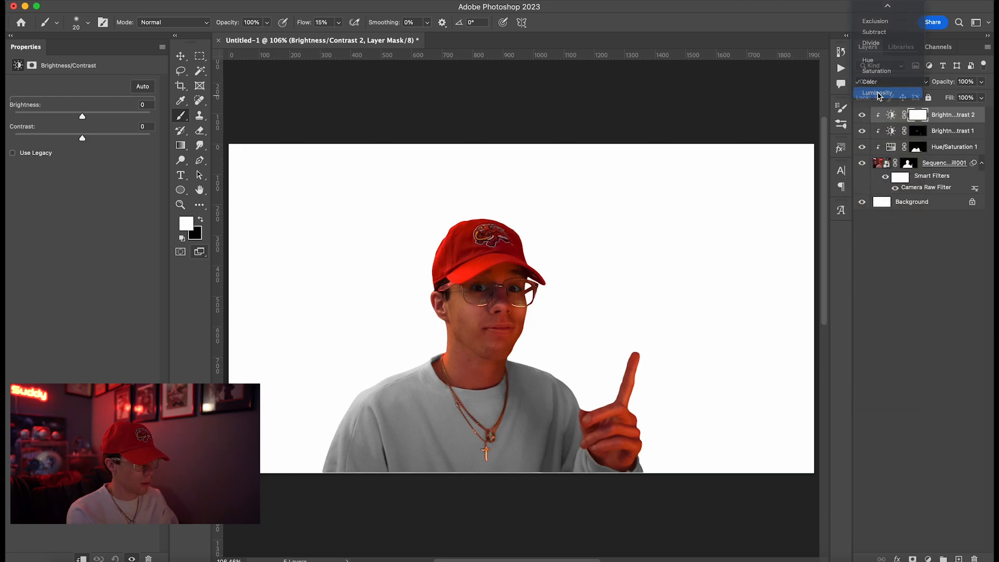
- Set the new adjustment's Brightness to -113 and invert its mask to black
{"action": "left_click", "coordinate": [35, 119]}
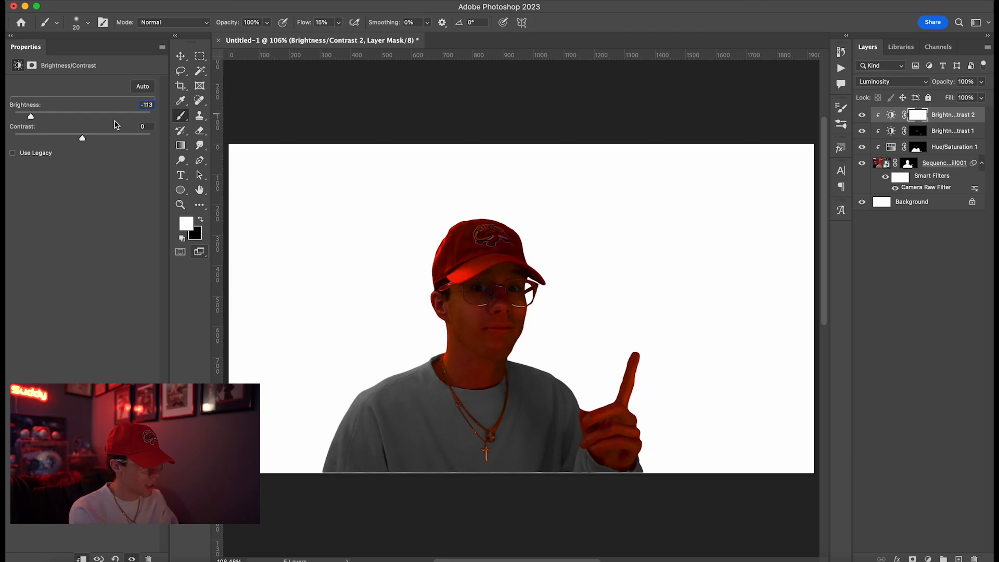
{"action": "key", "text": "super+i"}
- Darken the jawline from the earlobe to the chin by painting white on the new mask with a small brush
{"action": "scroll", "coordinate": [405, 294], "scroll_direction": "up", "scroll_amount": 10}
{"action": "scroll", "coordinate": [378, 266], "scroll_direction": "down", "scroll_amount": 1}
{"action": "scroll", "coordinate": [379, 266], "scroll_direction": "left", "scroll_amount": 1}
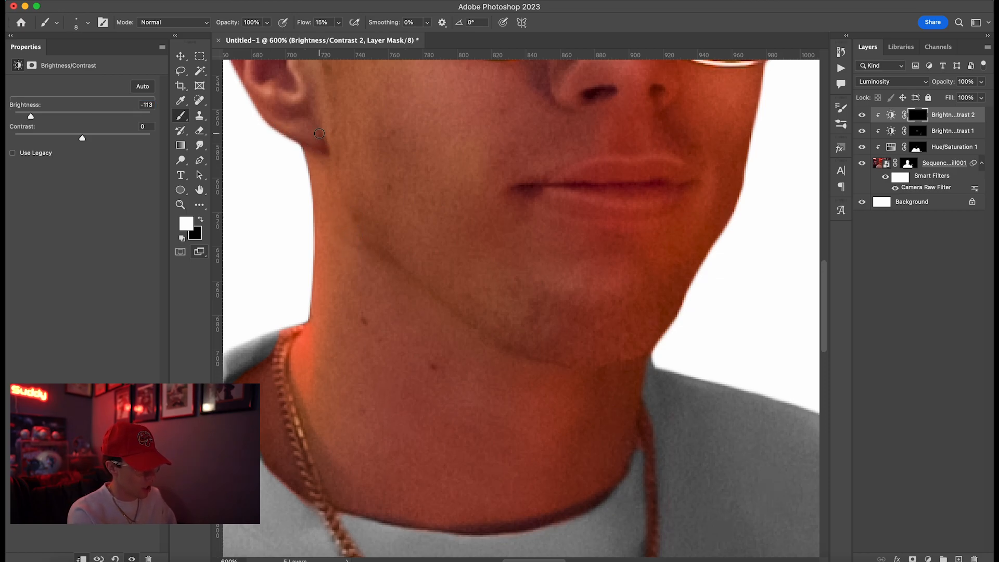
{"action": "scroll", "coordinate": [320, 133], "scroll_direction": "up", "scroll_amount": 1}
{"action": "scroll", "coordinate": [319, 133], "scroll_direction": "left", "scroll_amount": 1}
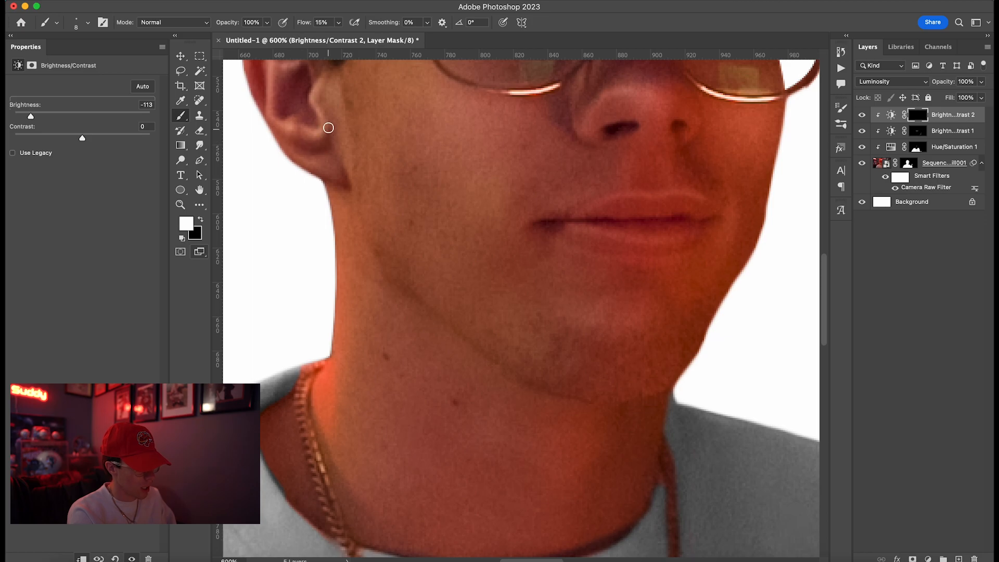
{"action": "mouse_move", "coordinate": [345, 179]}
{"action": "left_mouse_down"}
{"action": "mouse_move", "coordinate": [397, 283]}
{"action": "mouse_move", "coordinate": [510, 376]}
{"action": "mouse_move", "coordinate": [589, 404]}
{"action": "mouse_move", "coordinate": [653, 399]}
{"action": "left_mouse_up"}
{"action": "scroll", "coordinate": [680, 387], "scroll_direction": "down", "scroll_amount": 2}
{"action": "scroll", "coordinate": [680, 388], "scroll_direction": "right", "scroll_amount": 1}
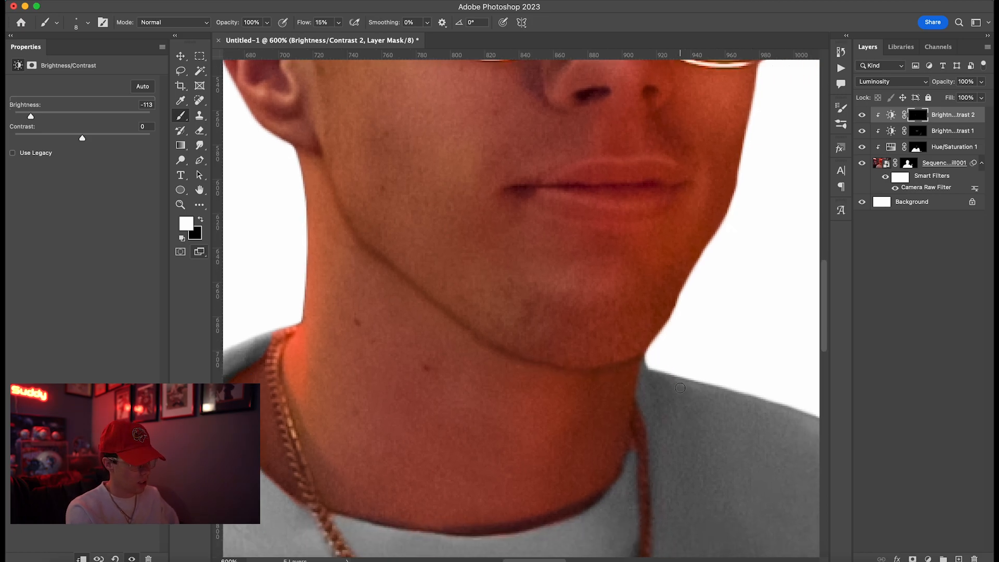
- Shade the neck beneath the jaw on the darkening mask with a 50 px brush
{"action": "scroll", "coordinate": [680, 390], "scroll_direction": "down", "scroll_amount": 2}
{"action": "key", "text": "bracketright"}
{"action": "key", "text": "bracketright"}
{"action": "key", "text": "bracketright"}
{"action": "key", "text": "bracketright"}
{"action": "key", "text": "bracketright"}
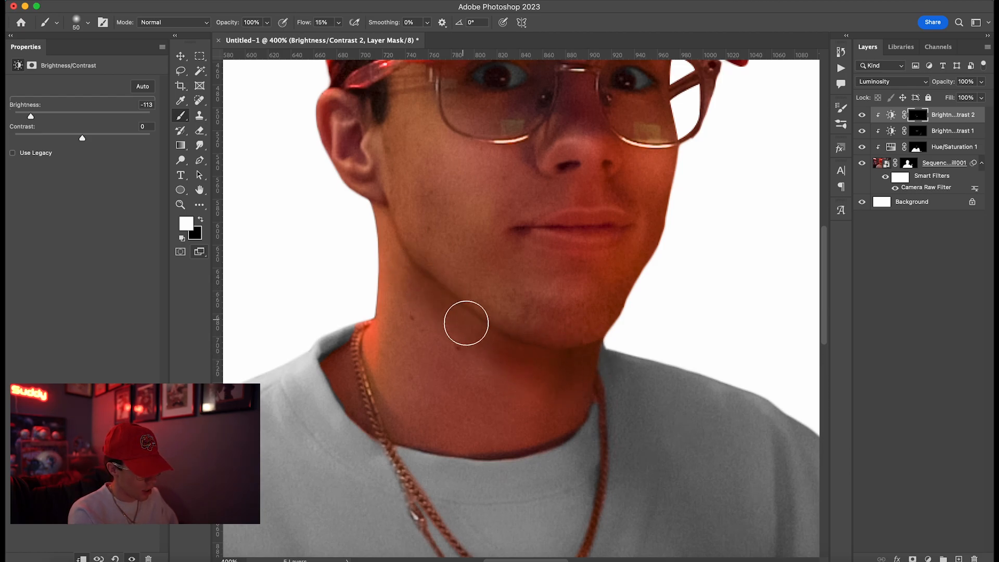
{"action": "key", "text": "super+minus"}
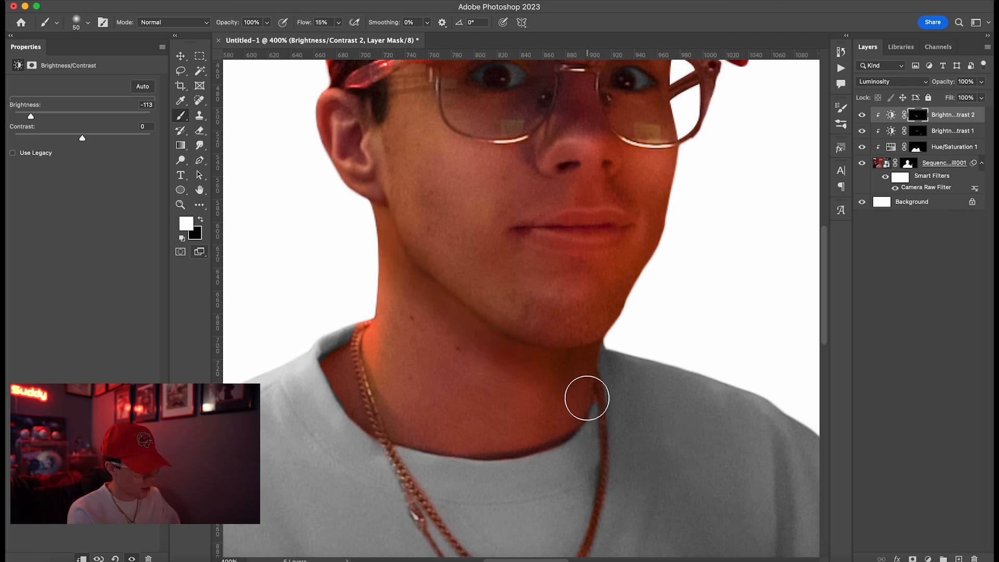
{"action": "scroll", "coordinate": [584, 397], "scroll_direction": "down", "scroll_amount": 3}
{"action": "key", "text": "super+minus"}
{"action": "key", "text": "super+minus"}
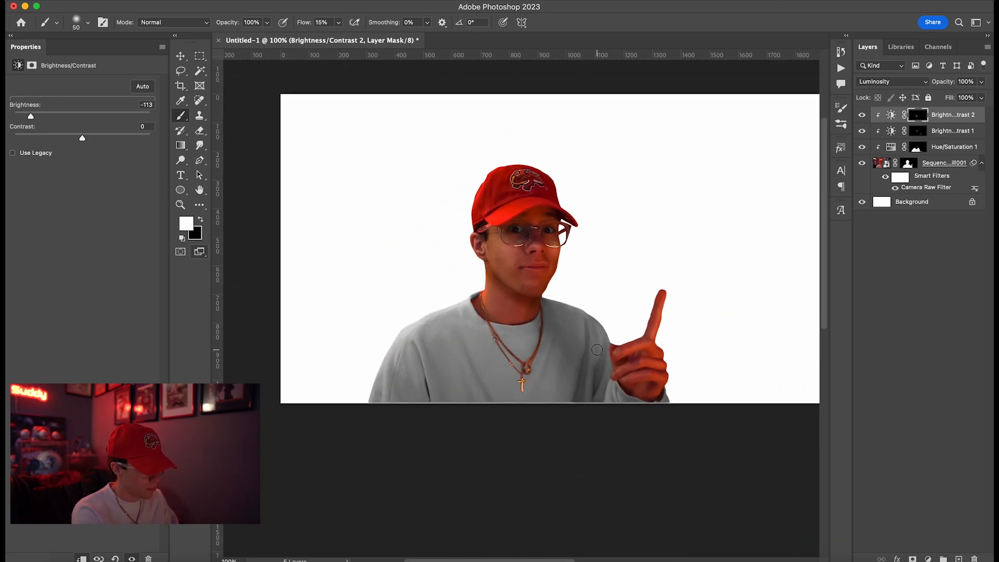
- Darken the lower edge of the lower lip on the mask with a 9 px brush
{"action": "key", "text": "super+plus"}
{"action": "key", "text": "super+plus"}
{"action": "key", "text": "super+plus"}
{"action": "key", "text": "super+plus"}
{"action": "scroll", "coordinate": [596, 350], "scroll_direction": "up", "scroll_amount": 5}
{"action": "key", "text": "bracketleft"}
{"action": "key", "text": "bracketleft"}
{"action": "key", "text": "bracketleft"}
{"action": "key", "text": "bracketleft"}
{"action": "key", "text": "bracketleft"}
{"action": "key", "text": "bracketleft"}
{"action": "key", "text": "bracketleft"}
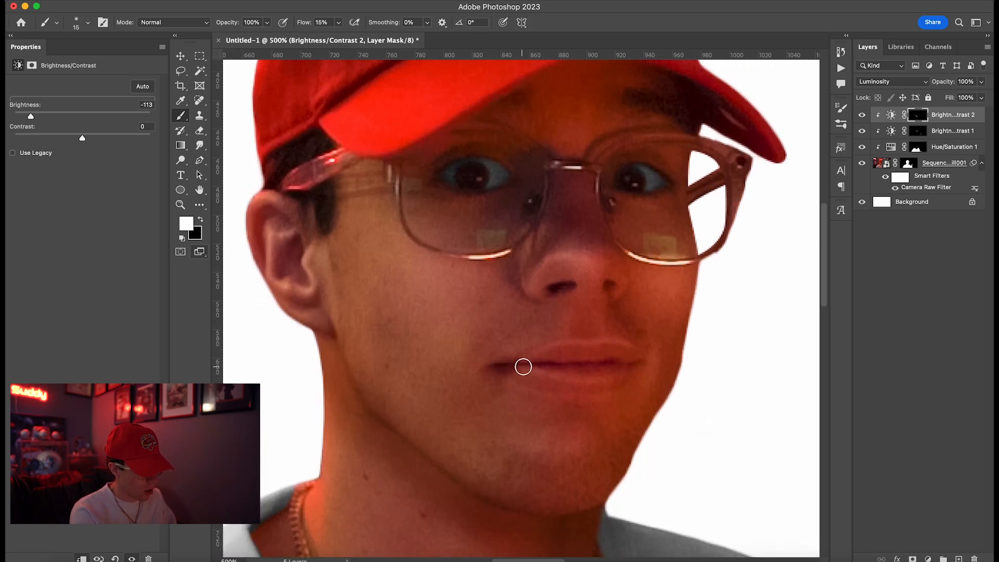
{"action": "key", "text": "bracketleft"}
{"action": "key", "text": "bracketleft"}
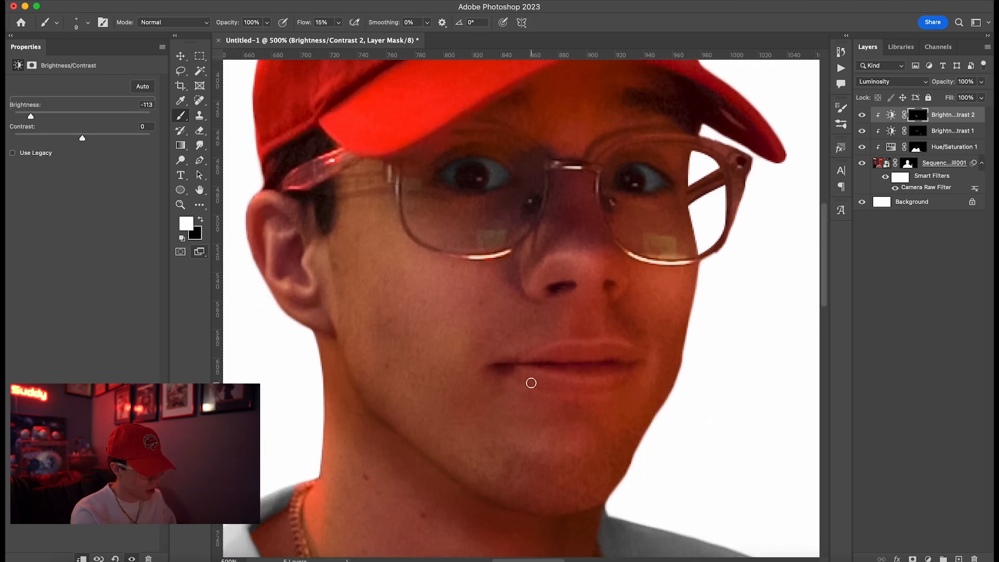
{"action": "mouse_move", "coordinate": [510, 373]}
{"action": "left_mouse_down"}
{"action": "mouse_move", "coordinate": [560, 391]}
{"action": "mouse_move", "coordinate": [630, 382]}
{"action": "left_mouse_up"}
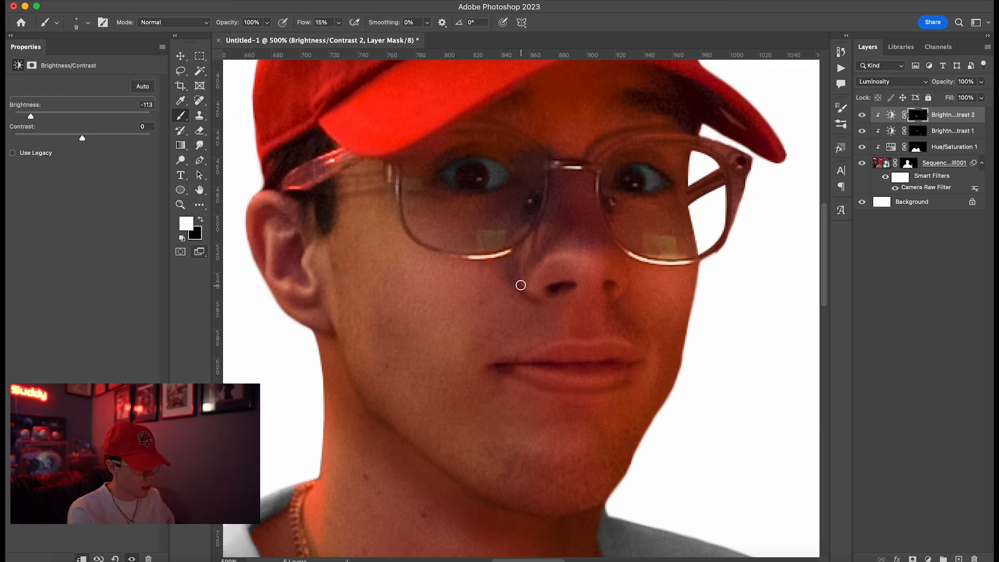
- Darken the nostrils and the creases around the nose on the mask, using 25 px and 9 px brushes
{"action": "key", "text": "bracketright"}
{"action": "key", "text": "bracketright"}
{"action": "key", "text": "bracketright"}
{"action": "key", "text": "bracketright"}
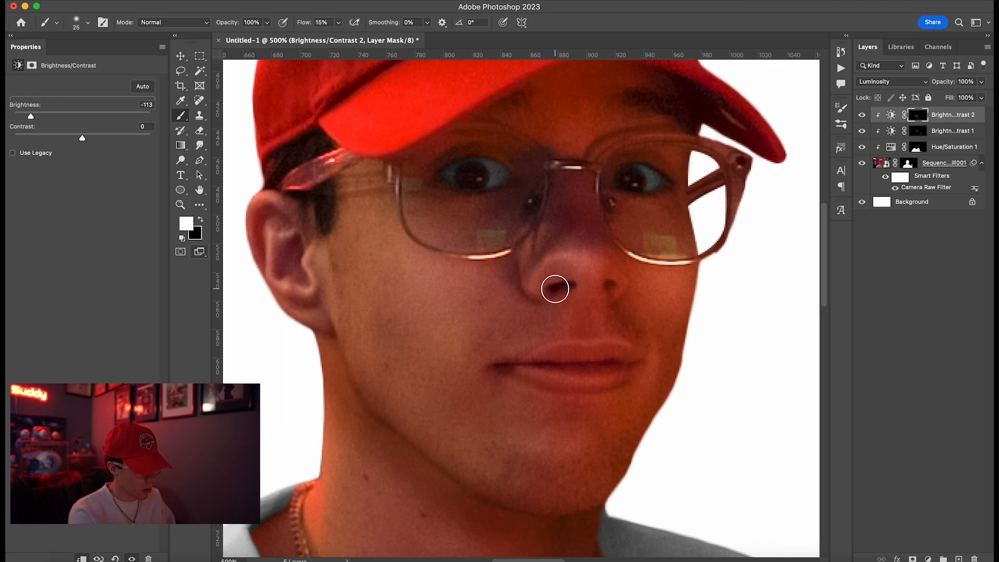
{"action": "key", "text": "bracketleft"}
{"action": "key", "text": "bracketleft"}
{"action": "key", "text": "bracketleft"}
{"action": "key", "text": "bracketleft"}
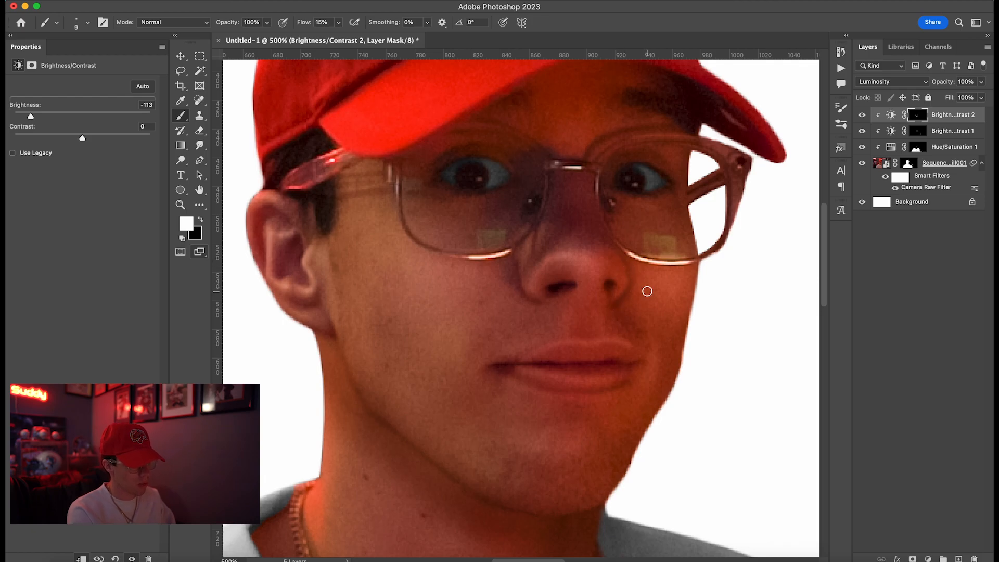
- Darken the nose bridge, the inner eye area and the forehead under the cap brim with a 40 px brush
{"action": "key", "text": "bracketright"}
{"action": "key", "text": "bracketright"}
{"action": "key", "text": "bracketright"}
{"action": "key", "text": "bracketright"}
{"action": "key", "text": "bracketright"}
{"action": "key", "text": "bracketright"}
{"action": "key", "text": "bracketright"}
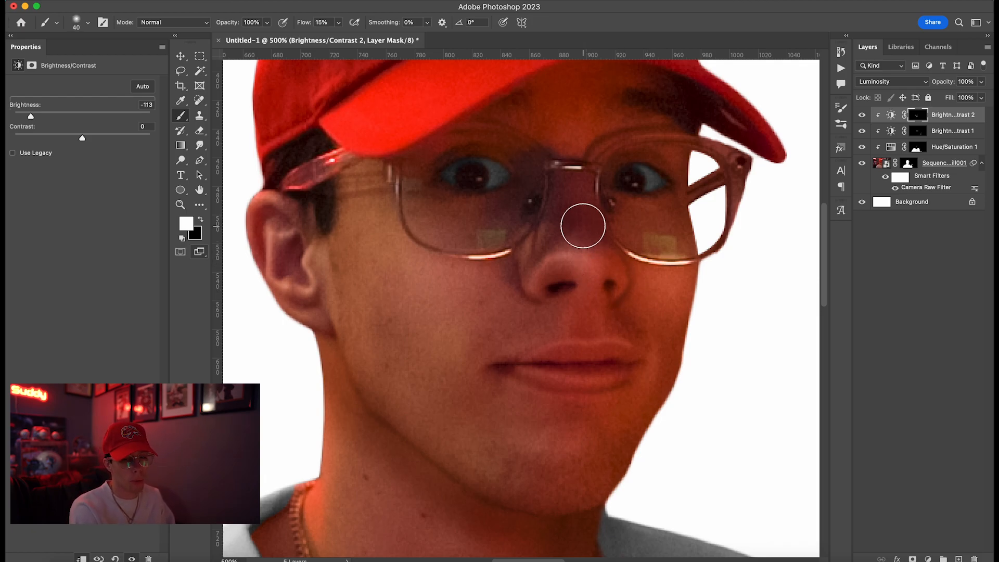
{"action": "mouse_move", "coordinate": [575, 192]}
{"action": "left_mouse_down"}
{"action": "mouse_move", "coordinate": [521, 188]}
{"action": "mouse_move", "coordinate": [508, 207]}
{"action": "mouse_move", "coordinate": [520, 162]}
{"action": "left_mouse_up"}
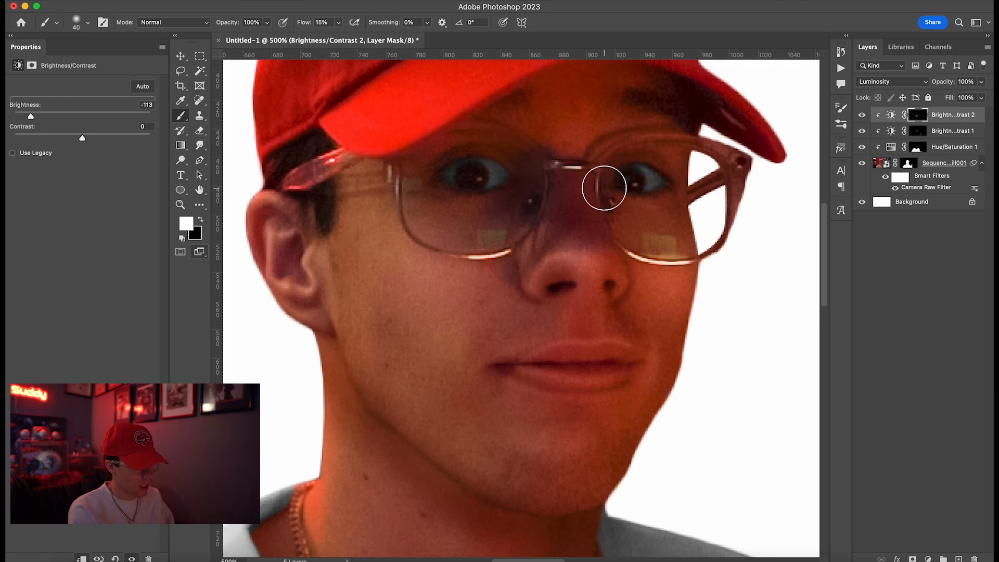
{"action": "scroll", "coordinate": [533, 133], "scroll_direction": "up", "scroll_amount": 2}
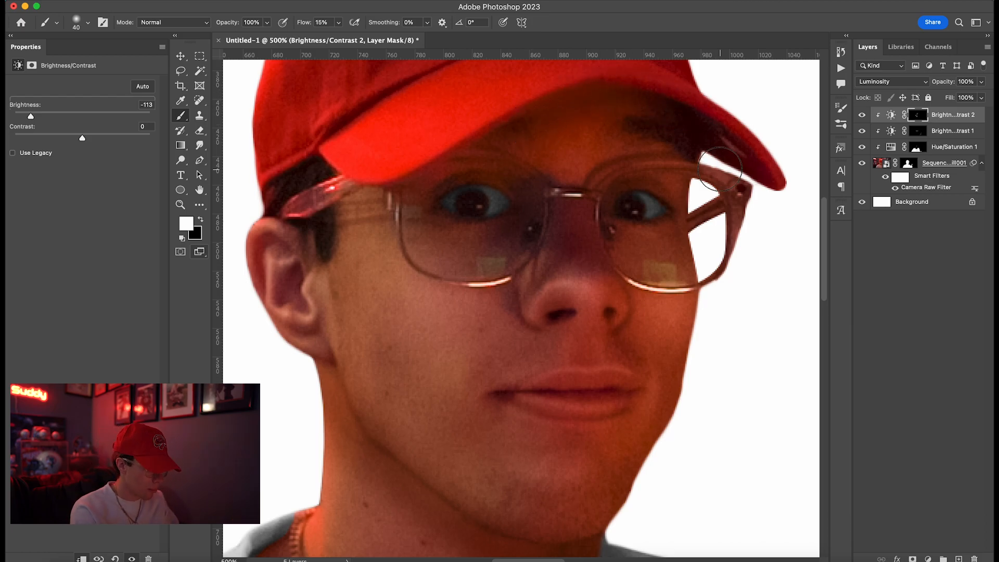
{"action": "key", "text": "super+0"}
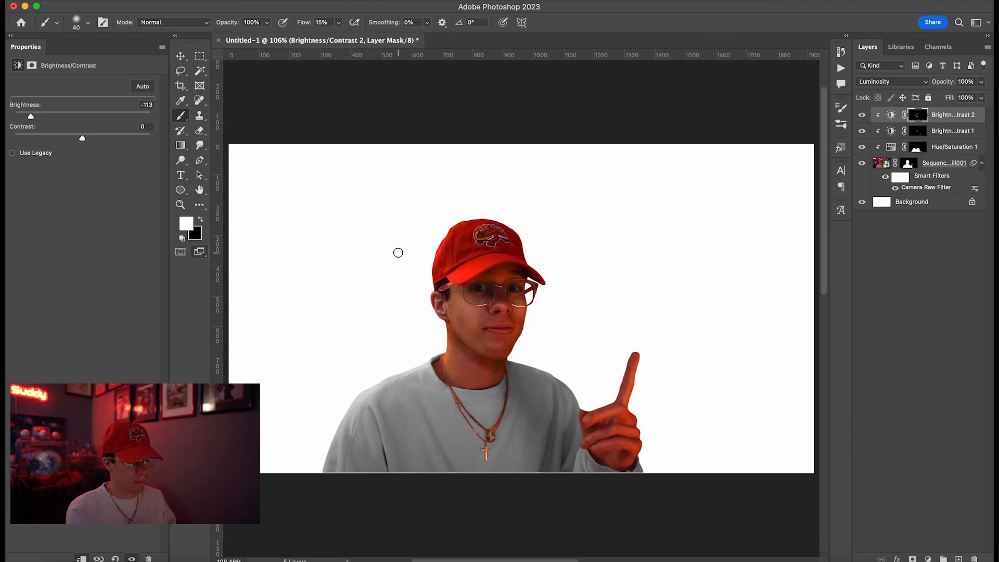
- Darken the sweatshirt's fold beside the sleeve by painting white on the mask with a small brush
{"action": "key", "text": "super+plus"}
{"action": "key", "text": "super+plus"}
{"action": "key", "text": "super+plus"}
{"action": "scroll", "coordinate": [398, 253], "scroll_direction": "down", "scroll_amount": 8}
{"action": "scroll", "coordinate": [398, 253], "scroll_direction": "left", "scroll_amount": 7}
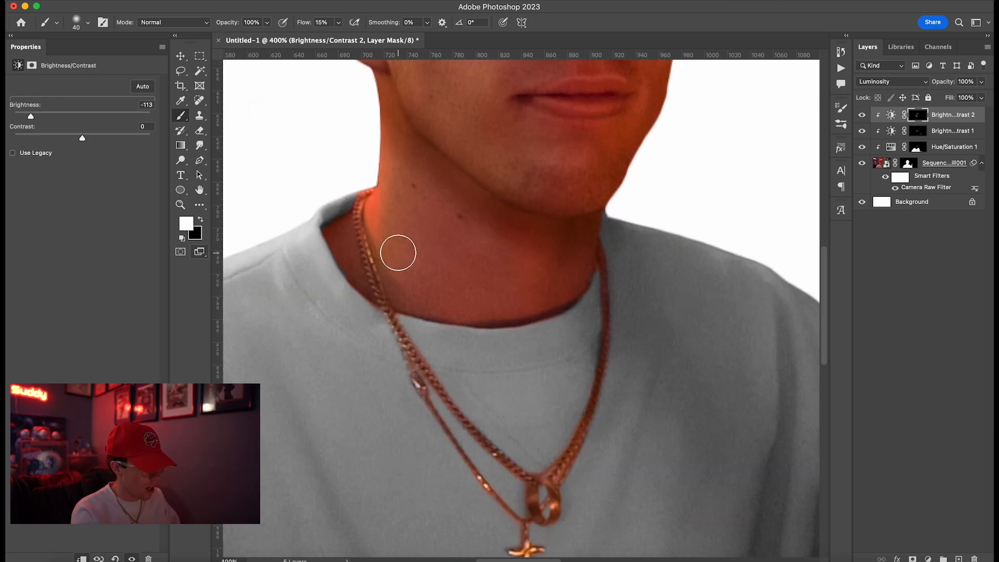
{"action": "key", "text": "super+minus"}
{"action": "key", "text": "super+minus"}
{"action": "scroll", "coordinate": [398, 253], "scroll_direction": "up", "scroll_amount": 5}
{"action": "key", "text": "bracketleft"}
{"action": "key", "text": "bracketleft"}
{"action": "mouse_move", "coordinate": [406, 306]}
{"action": "left_mouse_down"}
{"action": "mouse_move", "coordinate": [430, 354]}
{"action": "mouse_move", "coordinate": [442, 424]}
{"action": "left_mouse_up"}
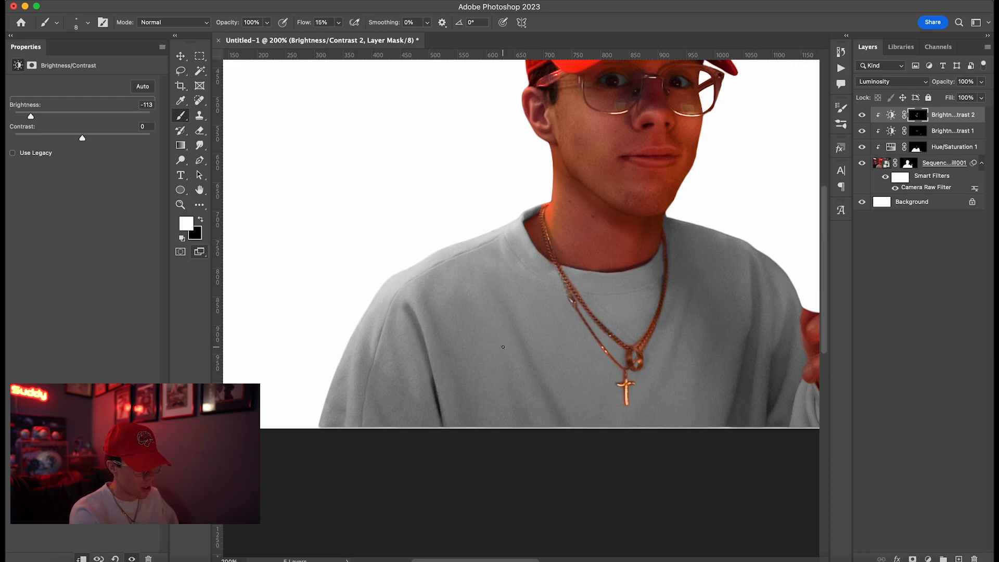
- Paint two diagonal fold shadows across the front of the sweatshirt on the mask with a 35 px brush
{"action": "key", "text": "bracketright"}
{"action": "key", "text": "bracketright"}
{"action": "key", "text": "bracketright"}
{"action": "key", "text": "bracketright"}
{"action": "key", "text": "bracketright"}
{"action": "left_click_drag", "start_coordinate": [503, 346], "coordinate": [550, 450]}
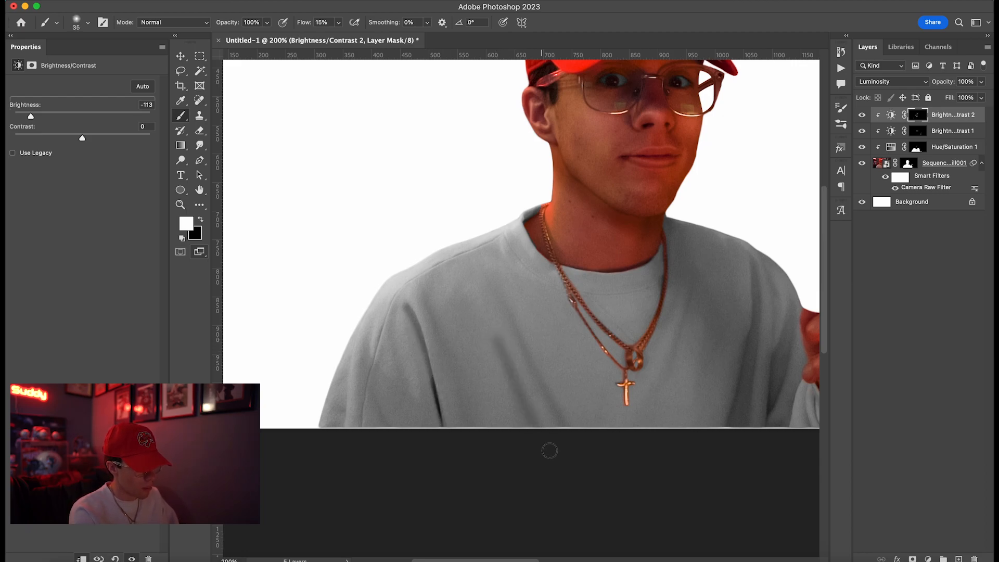
{"action": "left_click_drag", "start_coordinate": [501, 283], "coordinate": [594, 458]}
- Soften the sweatshirt's painted fold shadows by painting black on the mask with a 60 px brush
{"action": "key", "text": "x"}
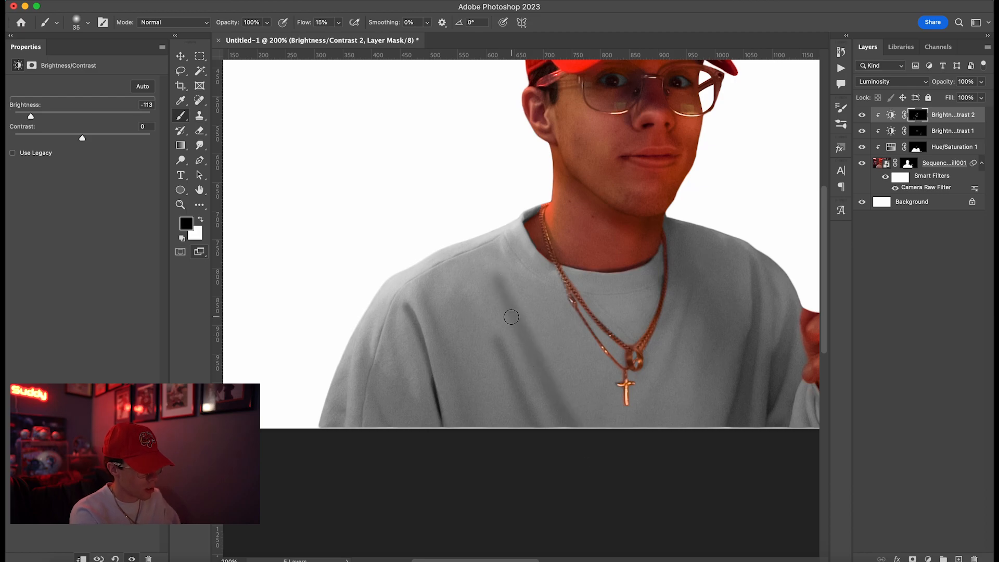
{"action": "key", "text": "bracketright"}
{"action": "key", "text": "bracketright"}
{"action": "key", "text": "bracketright"}
{"action": "key", "text": "bracketright"}
{"action": "key", "text": "bracketright"}
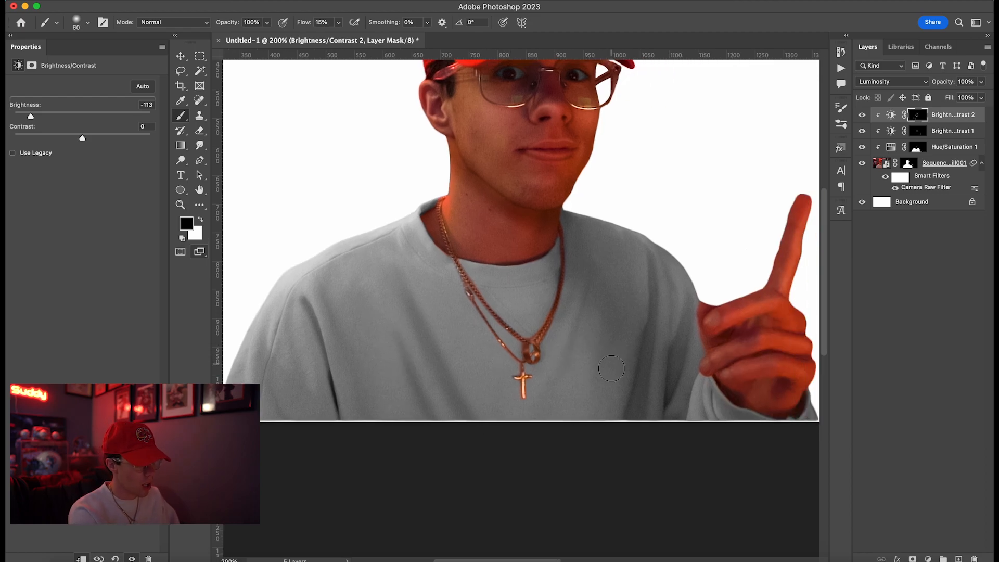
- Darken the sweatshirt folds on the chest and shoulder beside the raised hand by painting white on the mask with a 40 px brush
{"action": "key", "text": "bracketleft"}
{"action": "key", "text": "x"}
{"action": "left_click_drag", "start_coordinate": [628, 423], "coordinate": [650, 269]}
{"action": "left_click_drag", "start_coordinate": [670, 390], "coordinate": [682, 302]}
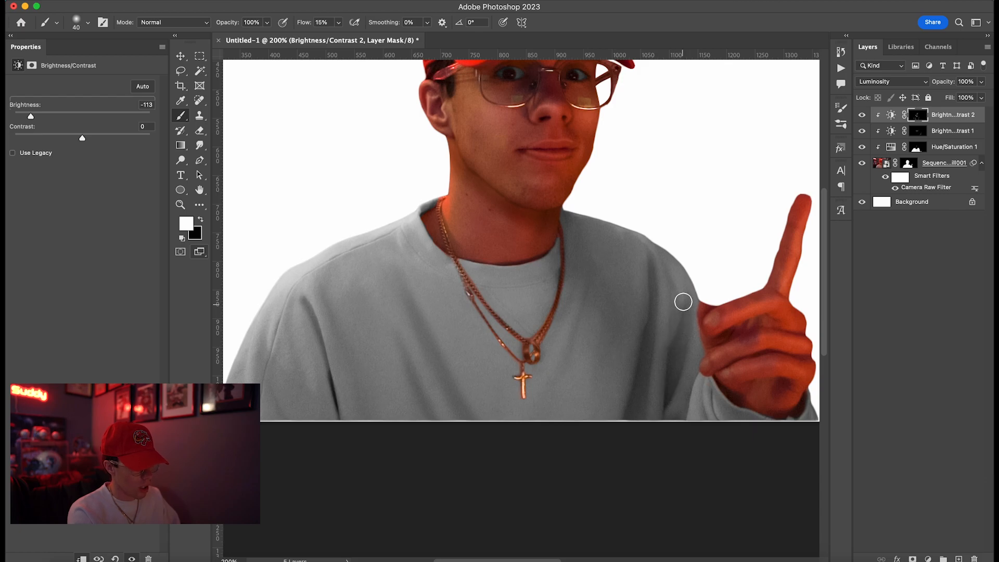
- Darken the outer edge and shoulder of the sleeve opposite the raised hand with the 40 px brush
{"action": "scroll", "coordinate": [582, 301], "scroll_direction": "up", "scroll_amount": 3}
{"action": "scroll", "coordinate": [582, 301], "scroll_direction": "left", "scroll_amount": 2}
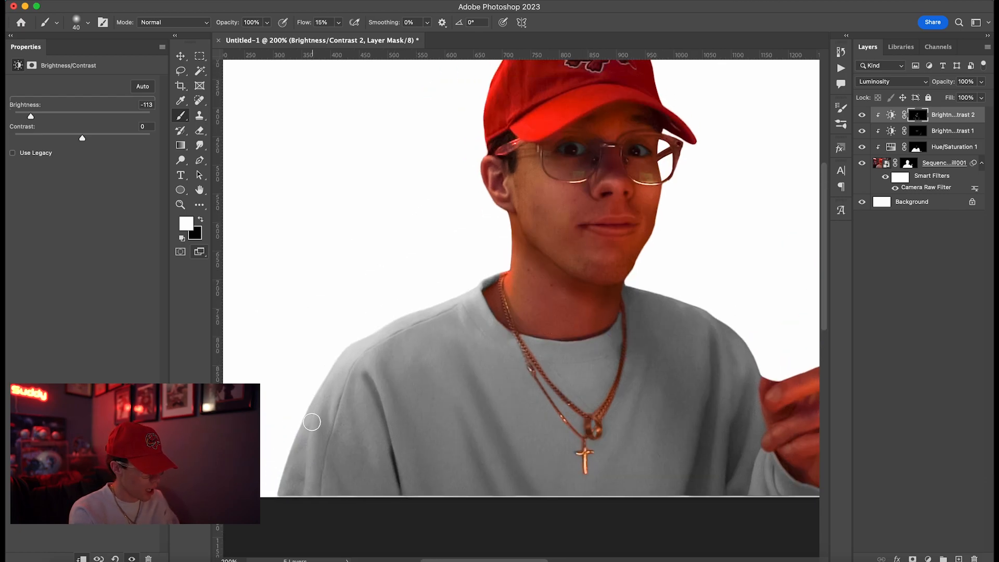
{"action": "left_click_drag", "start_coordinate": [312, 420], "coordinate": [298, 508]}
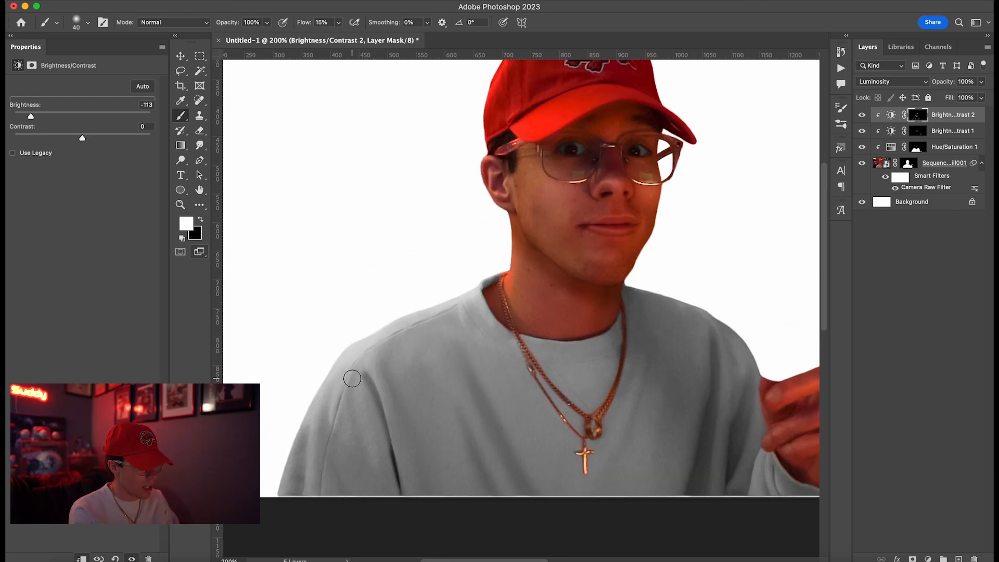
{"action": "key", "text": "super+0"}
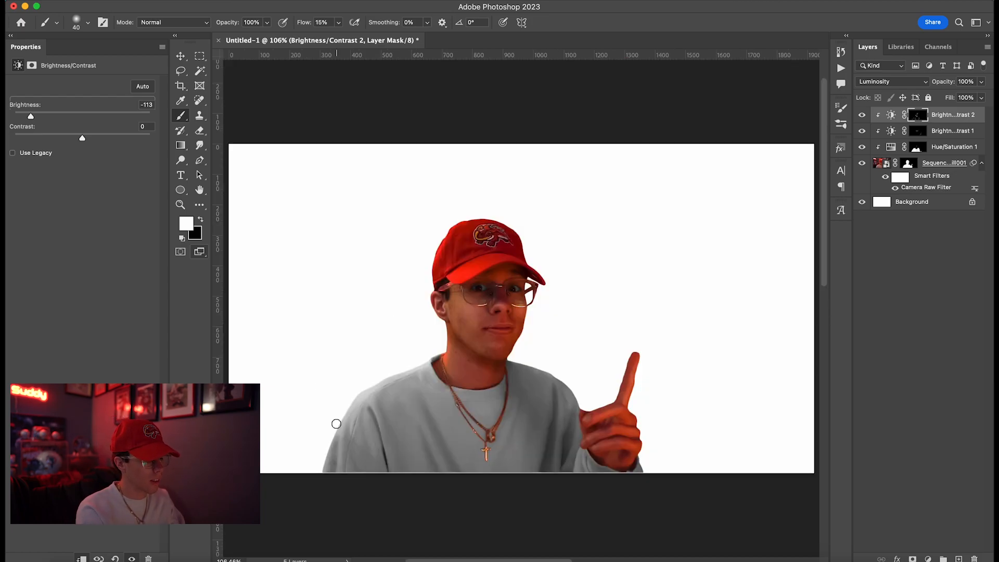
- Add a white Solid Color fill layer above the adjustments and clip it to the cut-out person
{"action": "left_click", "coordinate": [929, 558]}
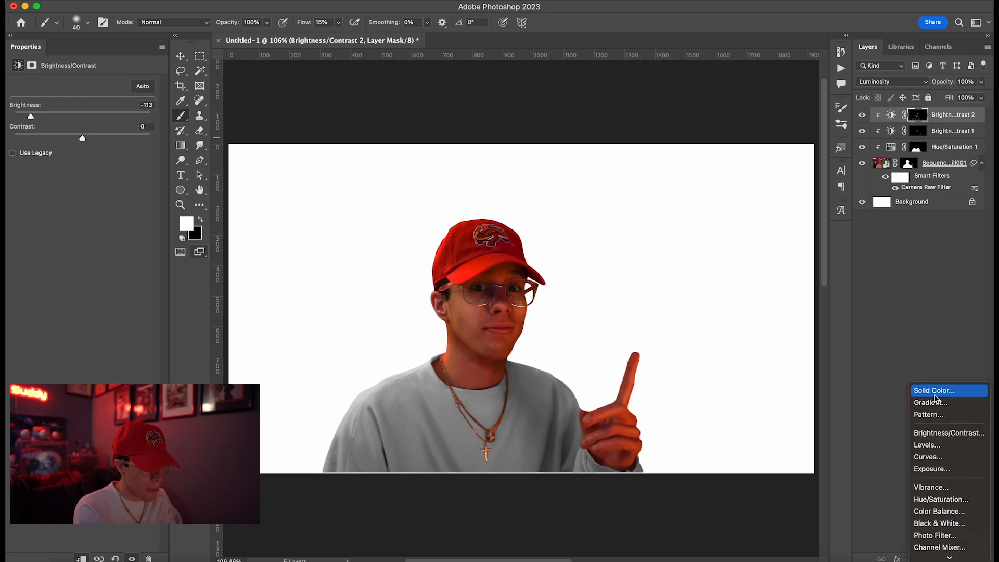
{"action": "left_click", "coordinate": [934, 390]}
{"action": "left_click", "coordinate": [956, 253]}
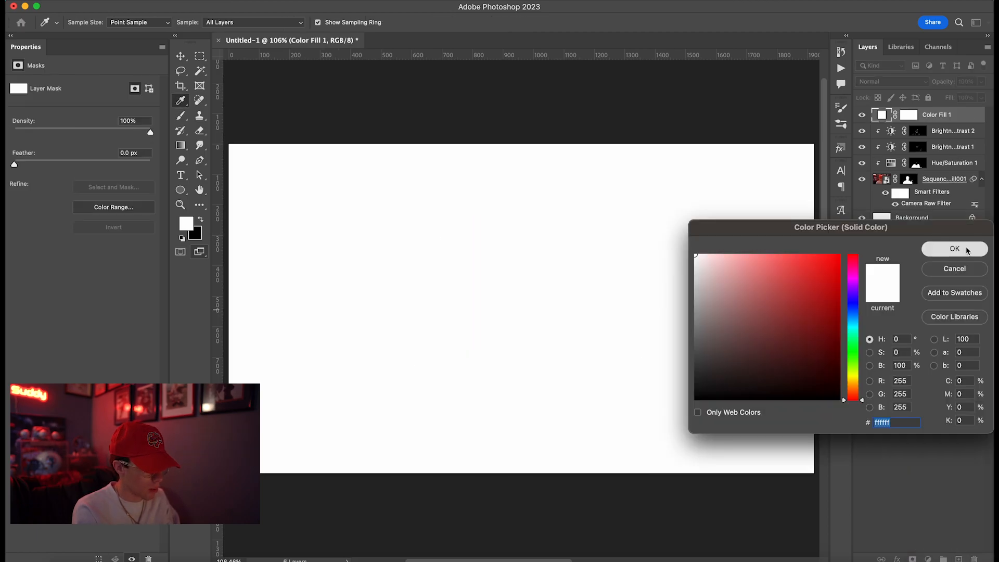
{"action": "left_click", "coordinate": [943, 122], "text": "alt"}
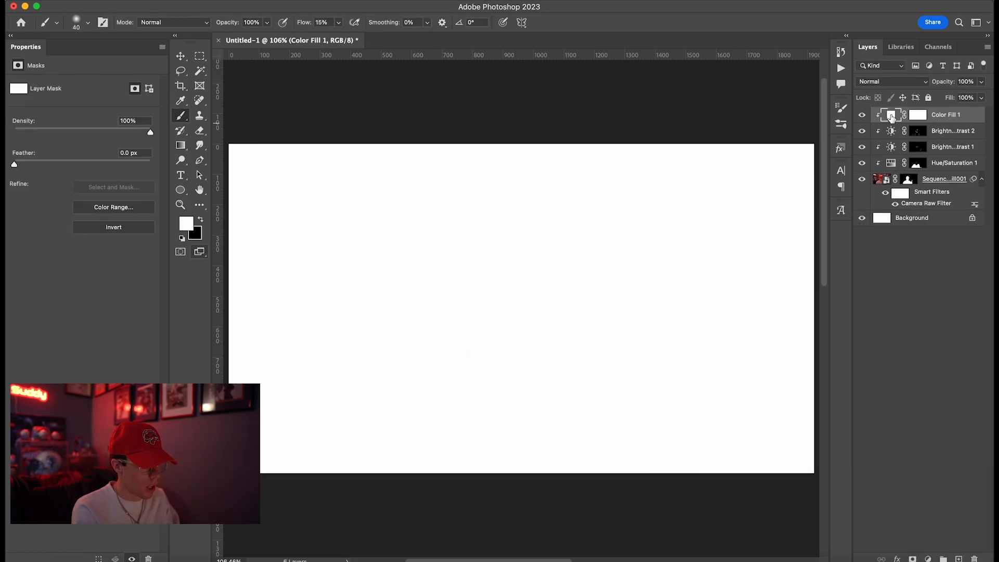
- Set the fill layer's colour to dark red ae2323
{"action": "double_click", "coordinate": [890, 116]}
{"action": "left_click_drag", "start_coordinate": [783, 288], "coordinate": [847, 255]}
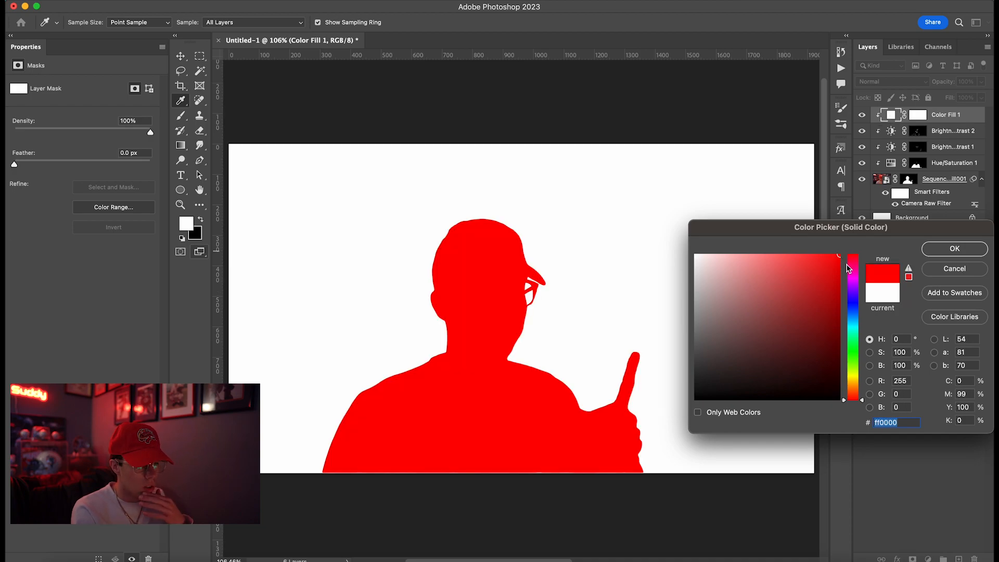
{"action": "left_click", "coordinate": [811, 300]}
{"action": "left_click", "coordinate": [966, 250]}
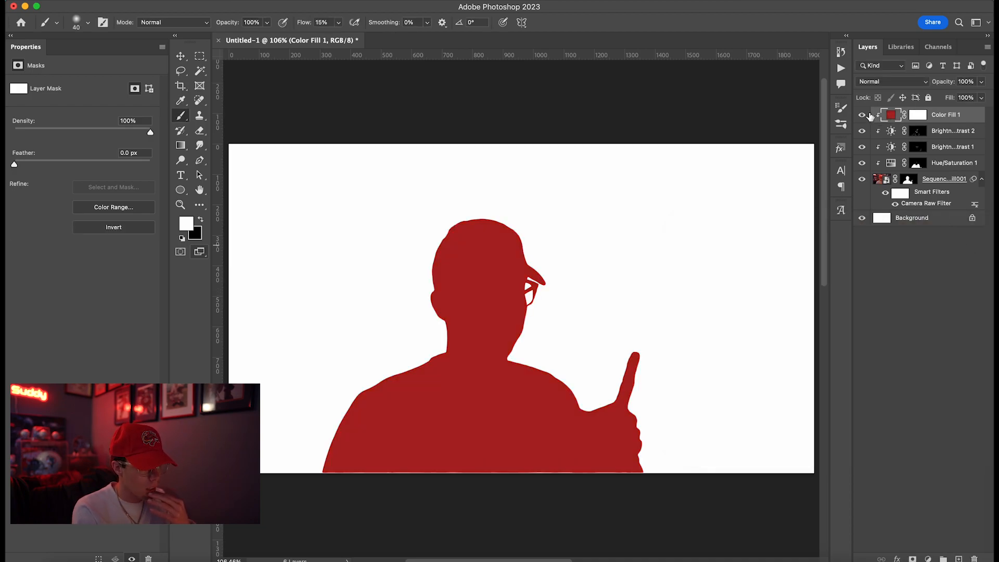
- Hide the colour fill layer and sample a skin tone from the cheek as the foreground colour
{"action": "left_click", "coordinate": [862, 115]}
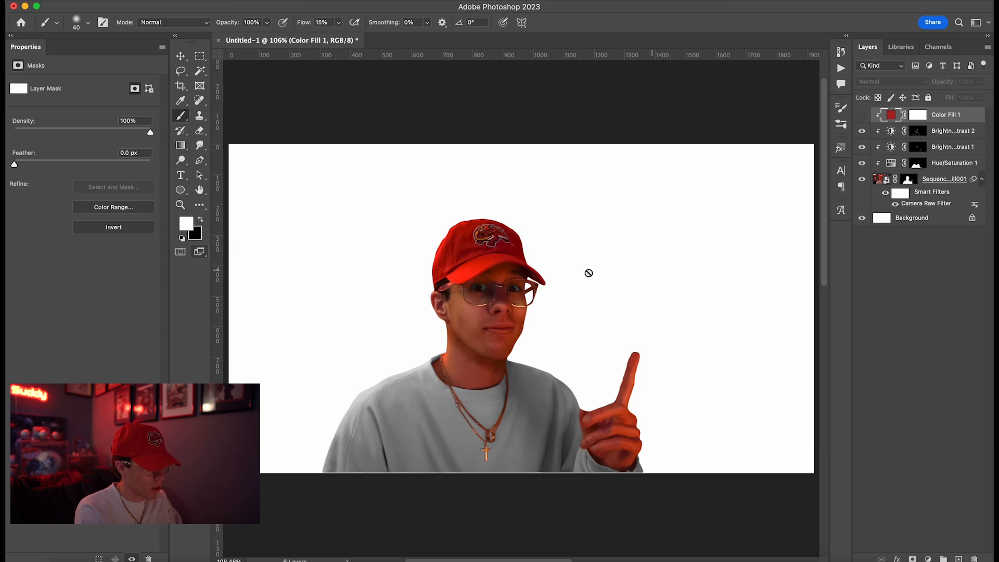
{"action": "key", "text": "super+equal"}
{"action": "key", "text": "super+equal"}
{"action": "key", "text": "super+equal"}
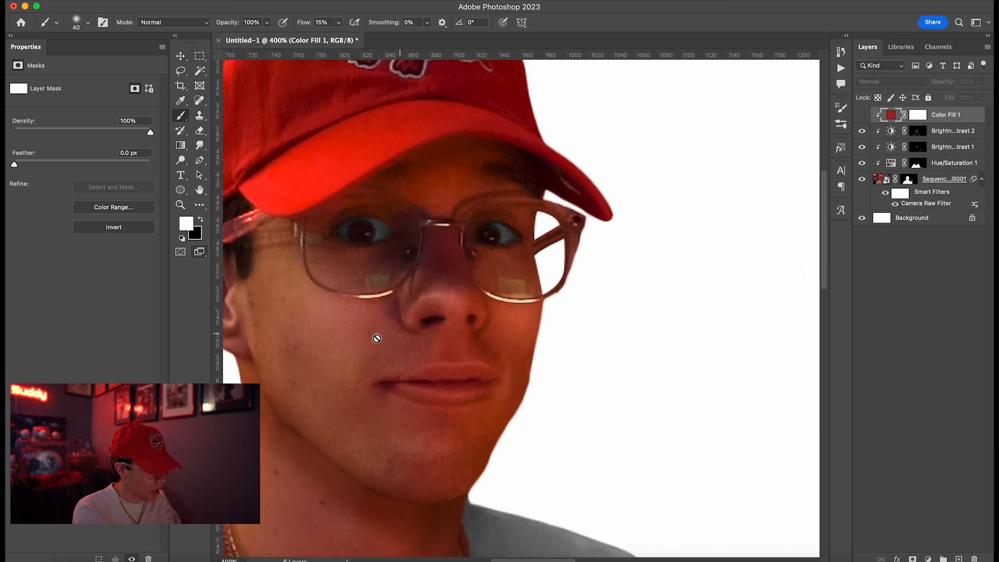
{"action": "left_click_drag", "start_coordinate": [385, 331], "coordinate": [310, 326]}
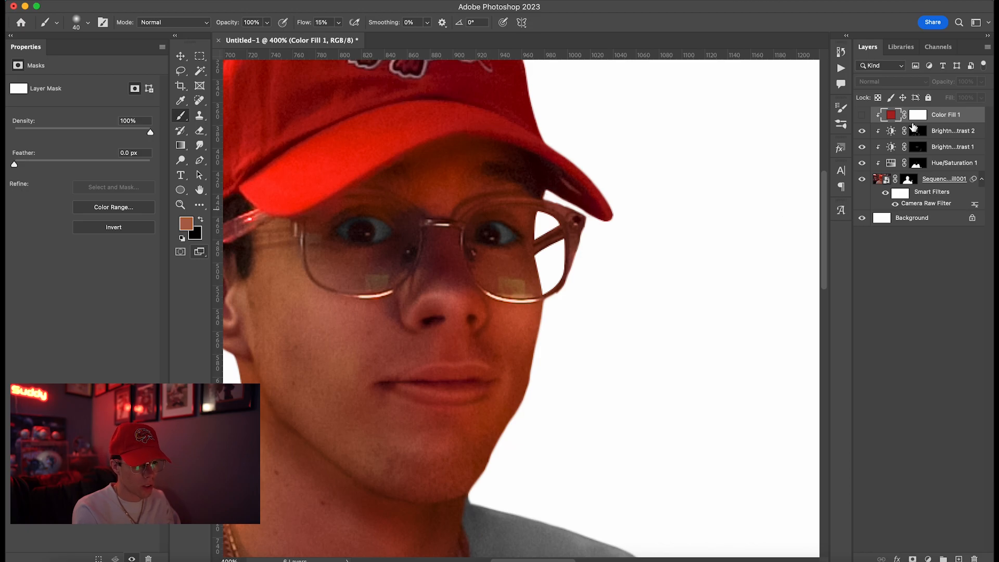
- Show the colour fill layer again and recolour it with the sampled skin tone b0664e
{"action": "left_click", "coordinate": [862, 115]}
{"action": "double_click", "coordinate": [893, 116]}
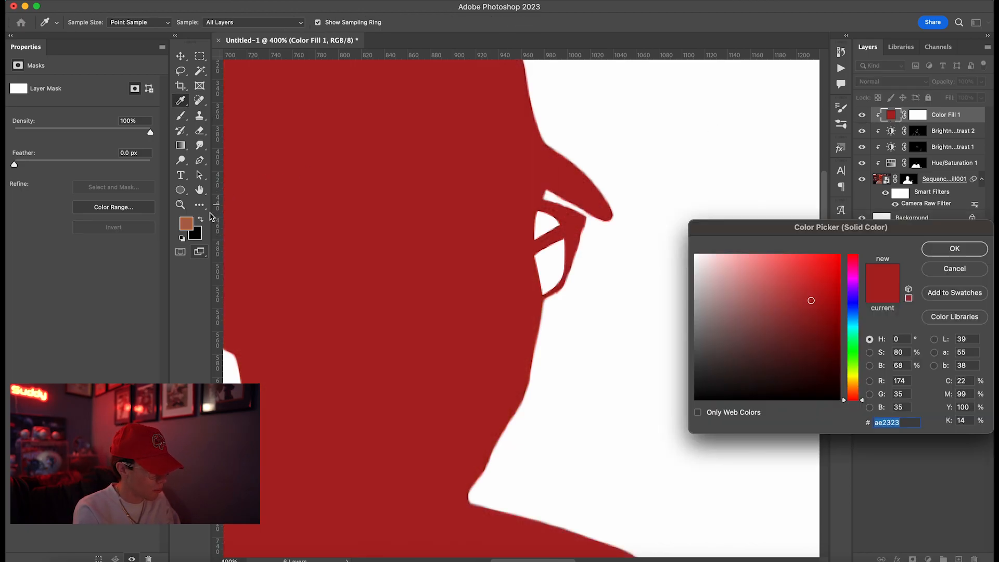
{"action": "left_click", "coordinate": [193, 219]}
{"action": "left_click", "coordinate": [954, 249]}
{"action": "key", "text": "b"}
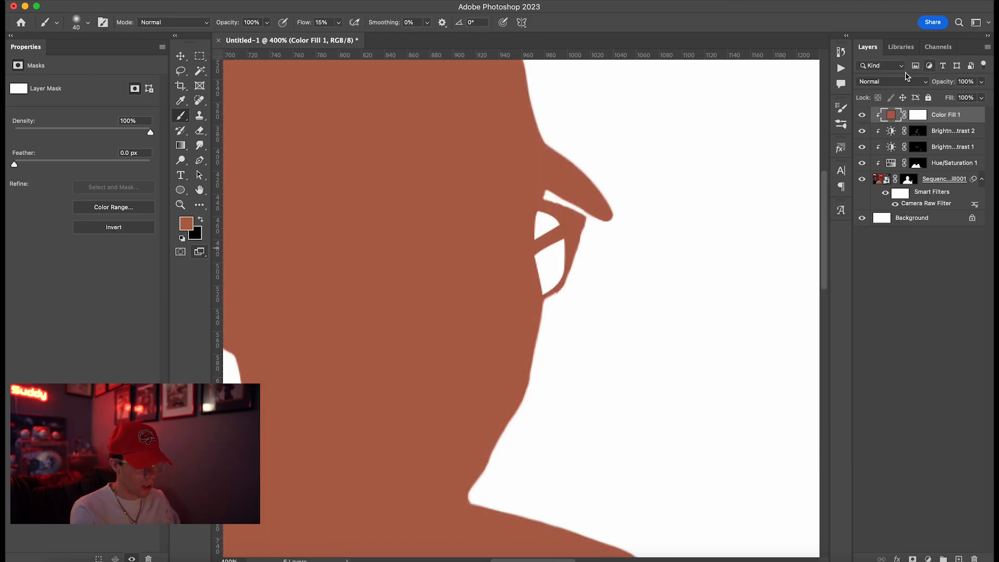
- Set the fill layer's blend mode to Color and invert its mask to black
{"action": "left_click", "coordinate": [891, 82]}
{"action": "left_click", "coordinate": [874, 385]}
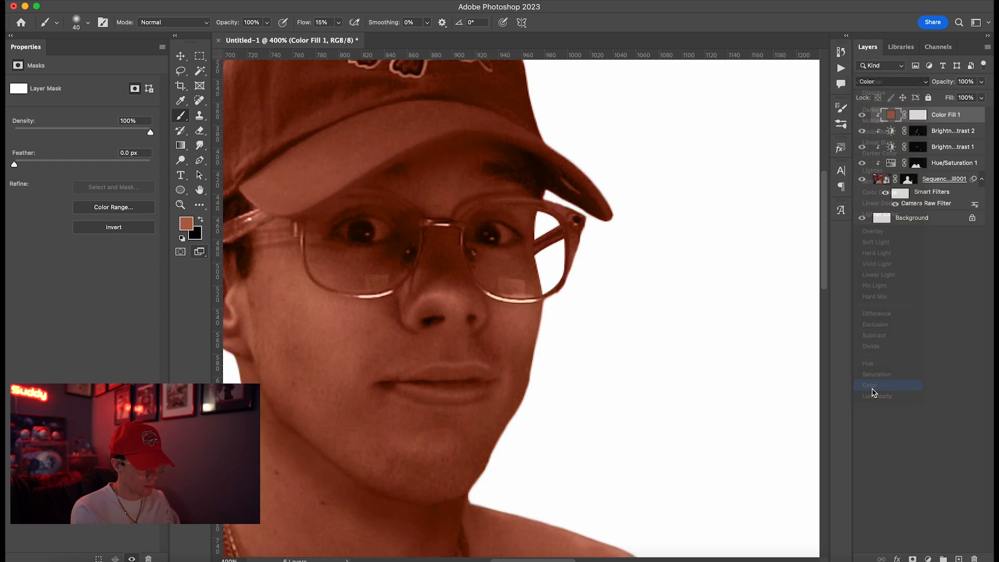
{"action": "left_click", "coordinate": [917, 116]}
{"action": "key", "text": "super+i"}
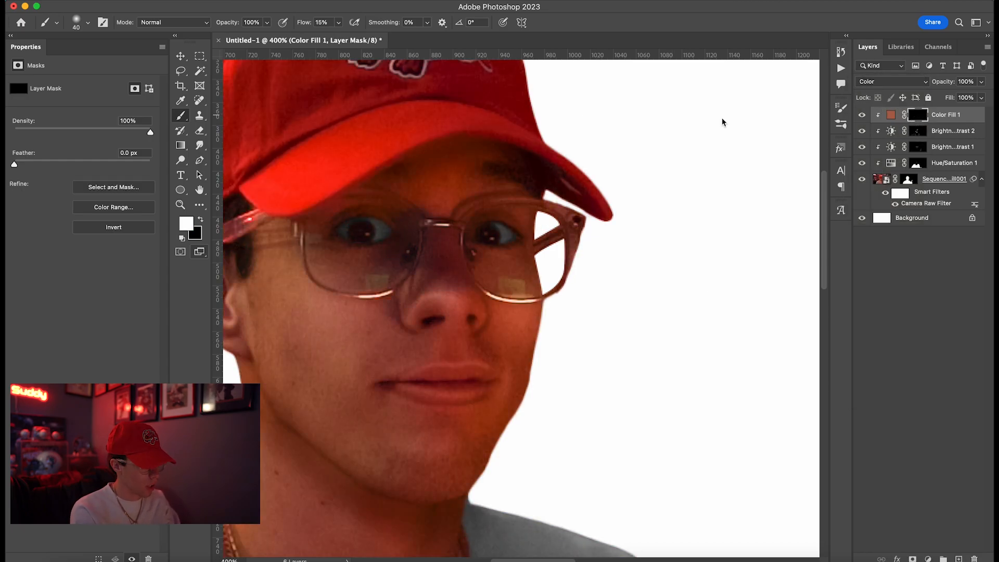
- Paint the skin tone over the ear and cheek on the fill layer's mask with a 25 px brush at 100% flow
{"action": "scroll", "coordinate": [338, 235], "scroll_direction": "down", "scroll_amount": 2}
{"action": "scroll", "coordinate": [338, 235], "scroll_direction": "down", "scroll_amount": 2}
{"action": "scroll", "coordinate": [338, 235], "scroll_direction": "left", "scroll_amount": 2}
{"action": "key", "text": "bracketleft"}
{"action": "key", "text": "bracketleft"}
{"action": "key", "text": "bracketleft"}
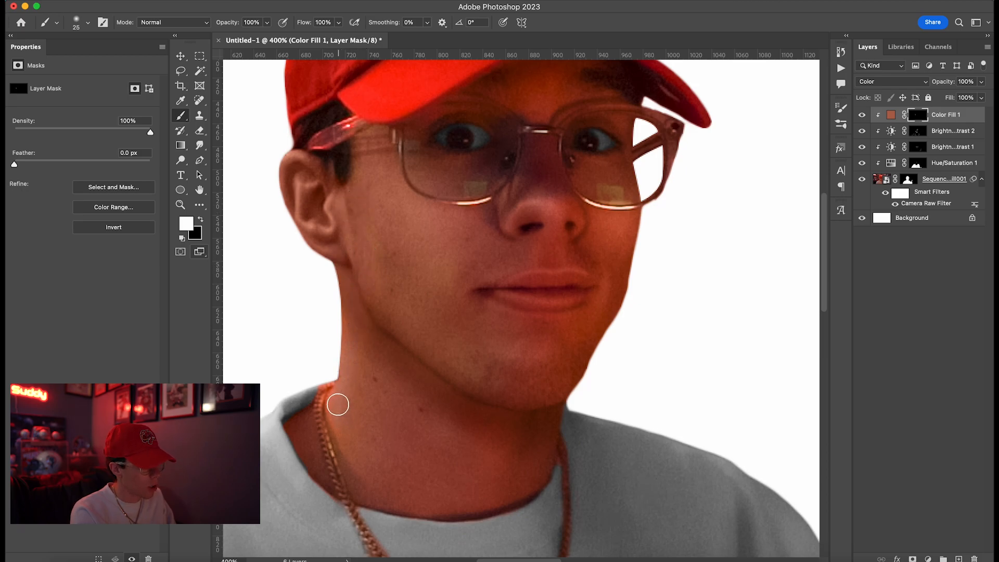
- Paint the skin tone across the neck and under the jaw on the mask with a 60 px brush
{"action": "key", "text": "bracketright"}
{"action": "key", "text": "bracketright"}
{"action": "key", "text": "bracketright"}
{"action": "key", "text": "bracketright"}
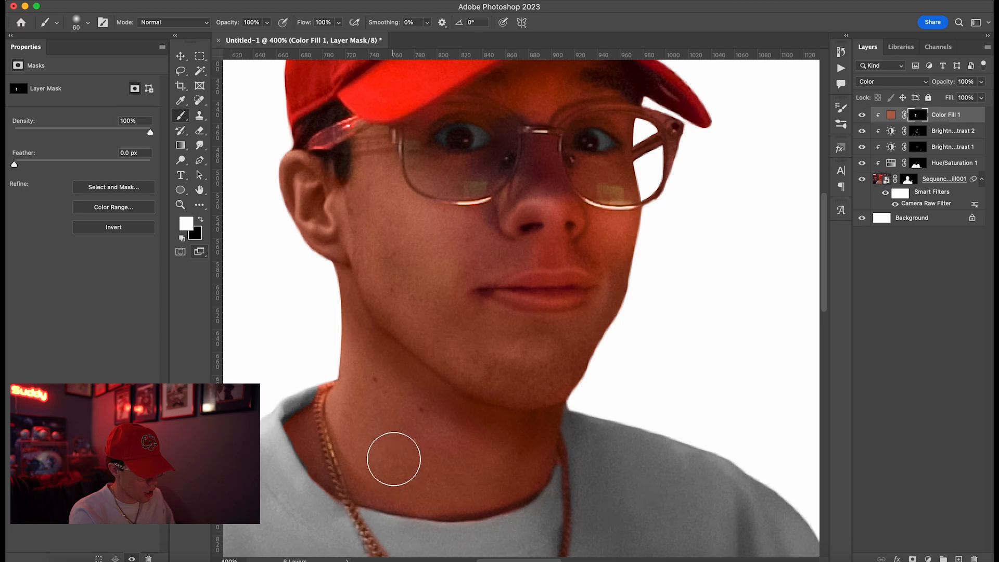
{"action": "mouse_move", "coordinate": [463, 423]}
{"action": "left_mouse_down"}
{"action": "mouse_move", "coordinate": [428, 417]}
{"action": "mouse_move", "coordinate": [431, 387]}
{"action": "mouse_move", "coordinate": [481, 423]}
{"action": "left_mouse_up"}
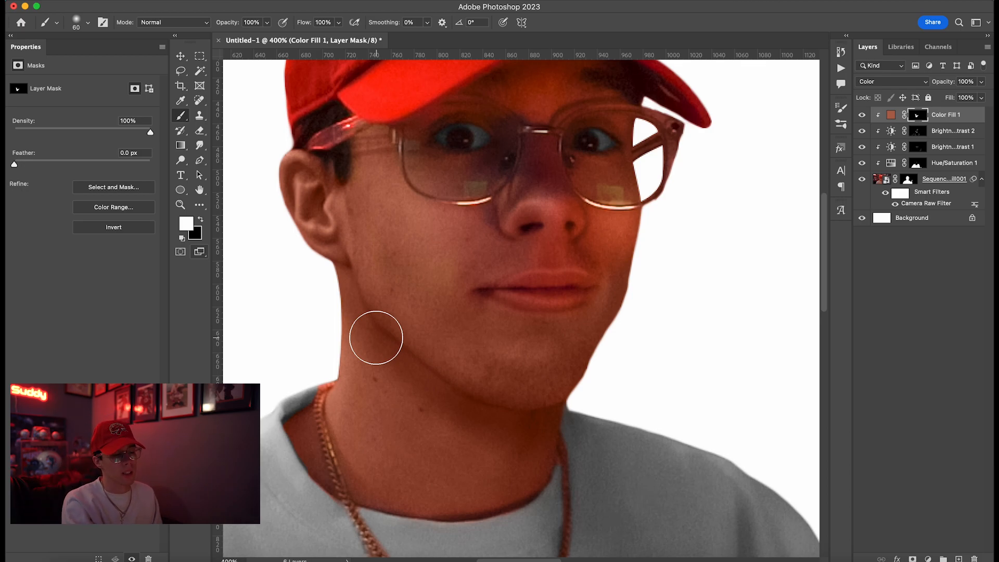
- Paint the skin tone around the lips, behind the glasses and over the nose with a 25 px brush
{"action": "key", "text": "bracketleft"}
{"action": "key", "text": "bracketleft"}
{"action": "key", "text": "bracketleft"}
{"action": "key", "text": "bracketleft"}
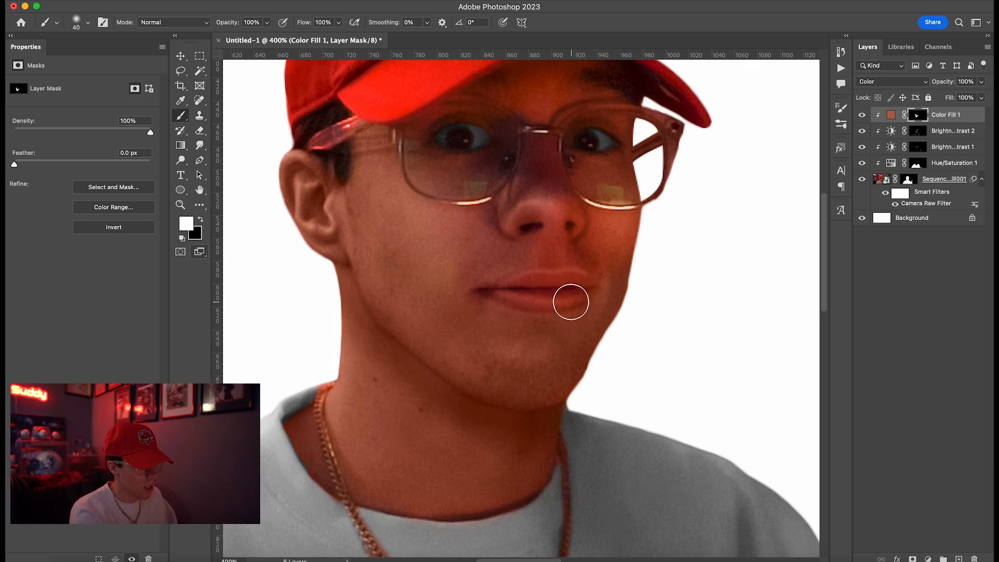
{"action": "key", "text": "bracketleft"}
{"action": "key", "text": "bracketleft"}
{"action": "mouse_move", "coordinate": [497, 271]}
{"action": "left_mouse_down"}
{"action": "mouse_move", "coordinate": [476, 267]}
{"action": "mouse_move", "coordinate": [559, 240]}
{"action": "mouse_move", "coordinate": [558, 258]}
{"action": "mouse_move", "coordinate": [590, 257]}
{"action": "left_mouse_up"}
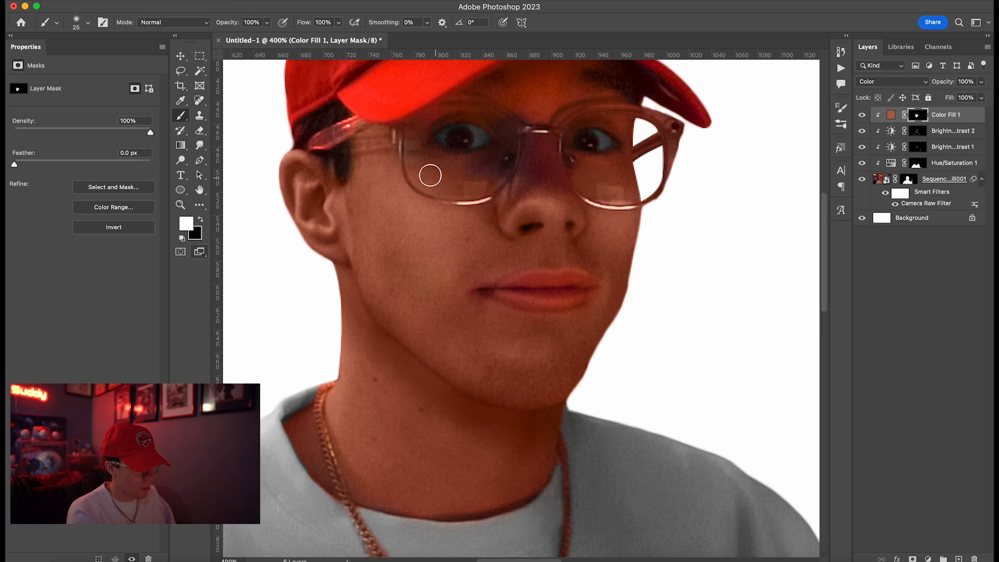
{"action": "scroll", "coordinate": [482, 167], "scroll_direction": "up", "scroll_amount": 2}
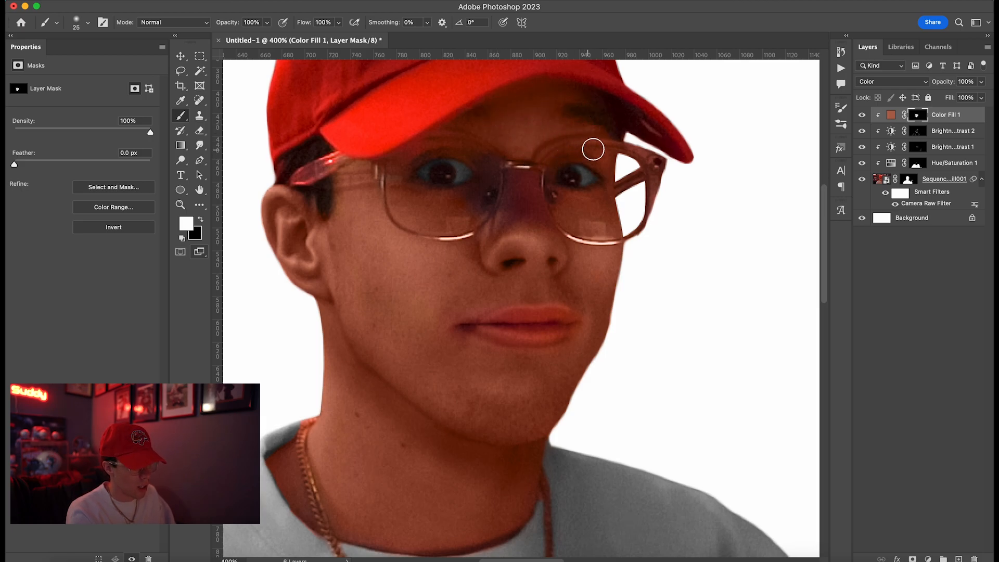
{"action": "mouse_move", "coordinate": [509, 153]}
{"action": "left_mouse_down"}
{"action": "mouse_move", "coordinate": [520, 210]}
{"action": "mouse_move", "coordinate": [538, 230]}
{"action": "left_mouse_up"}
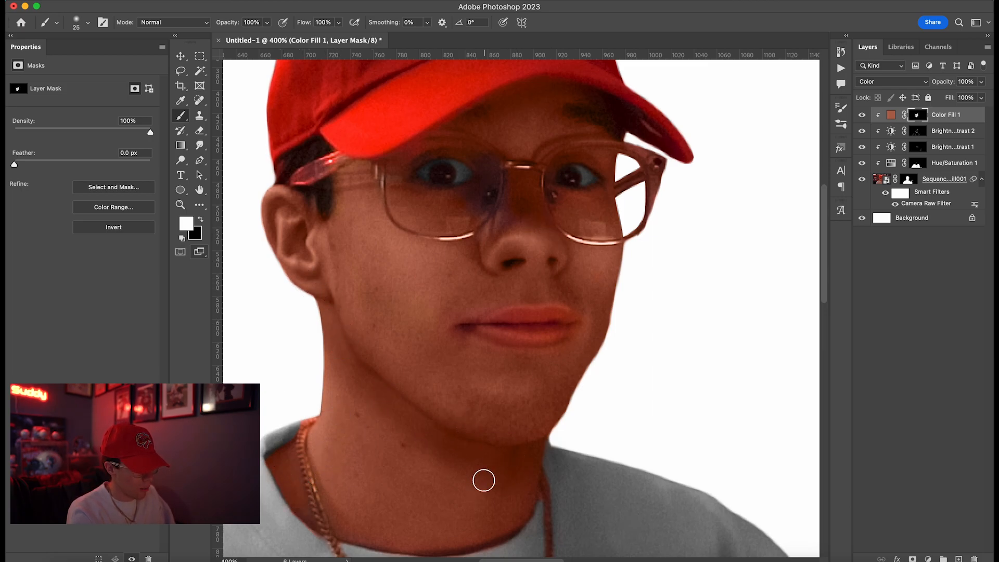
- Paint the skin tone over the whole raised hand and pointing finger with a 70 px brush
{"action": "scroll", "coordinate": [515, 417], "scroll_direction": "down", "scroll_amount": 8}
{"action": "scroll", "coordinate": [515, 417], "scroll_direction": "right", "scroll_amount": 6}
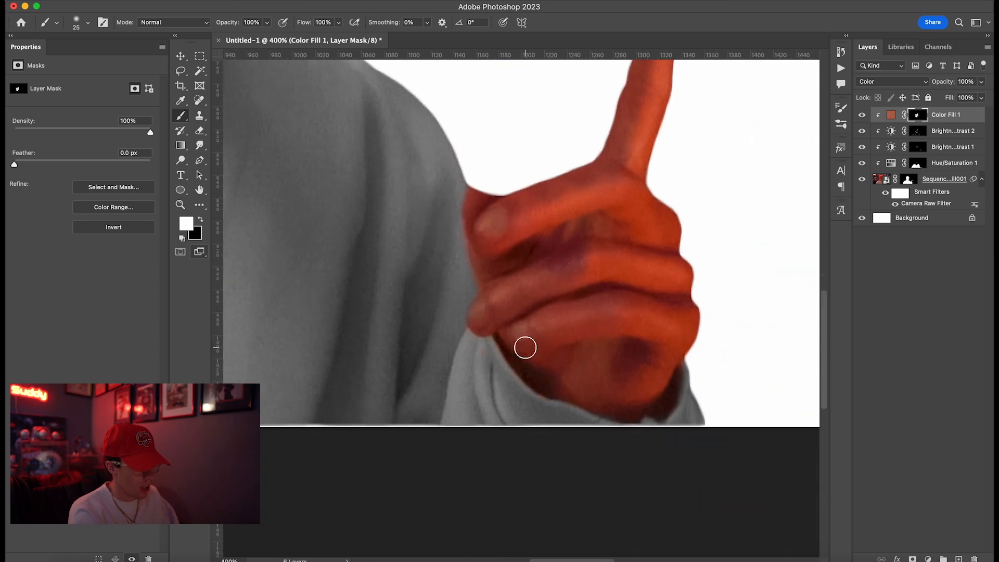
{"action": "key", "text": "super+minus"}
{"action": "key", "text": "super+minus"}
{"action": "key", "text": "bracketright"}
{"action": "key", "text": "bracketright"}
{"action": "key", "text": "bracketright"}
{"action": "key", "text": "bracketright"}
{"action": "key", "text": "bracketright"}
{"action": "mouse_move", "coordinate": [556, 249]}
{"action": "left_mouse_down"}
{"action": "mouse_move", "coordinate": [590, 158]}
{"action": "mouse_move", "coordinate": [576, 267]}
{"action": "mouse_move", "coordinate": [581, 223]}
{"action": "mouse_move", "coordinate": [586, 338]}
{"action": "mouse_move", "coordinate": [510, 309]}
{"action": "mouse_move", "coordinate": [514, 266]}
{"action": "mouse_move", "coordinate": [516, 291]}
{"action": "mouse_move", "coordinate": [517, 264]}
{"action": "mouse_move", "coordinate": [544, 234]}
{"action": "mouse_move", "coordinate": [578, 326]}
{"action": "left_mouse_up"}
- Move the colour fill layer directly above the photo layer and clean up its mask around the hand and cuff with a 25 px brush
{"action": "left_click_drag", "start_coordinate": [976, 123], "coordinate": [962, 172]}
{"action": "left_click", "coordinate": [918, 164]}
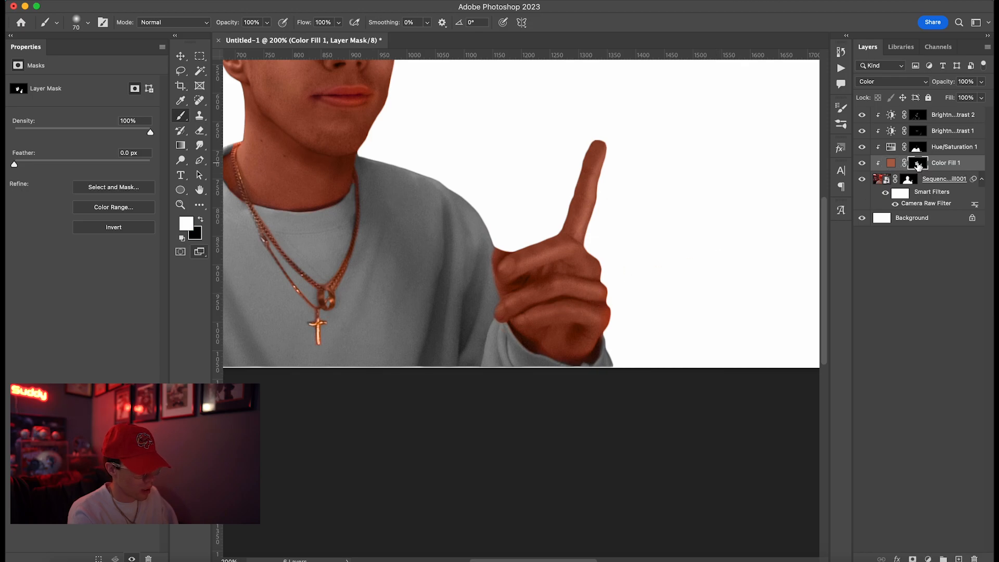
{"action": "scroll", "coordinate": [508, 289], "scroll_direction": "up", "scroll_amount": 1}
{"action": "scroll", "coordinate": [508, 288], "scroll_direction": "up", "scroll_amount": 3}
{"action": "key", "text": "bracketleft"}
{"action": "key", "text": "bracketleft"}
{"action": "key", "text": "bracketleft"}
{"action": "key", "text": "bracketleft"}
{"action": "key", "text": "bracketleft"}
{"action": "key", "text": "x"}
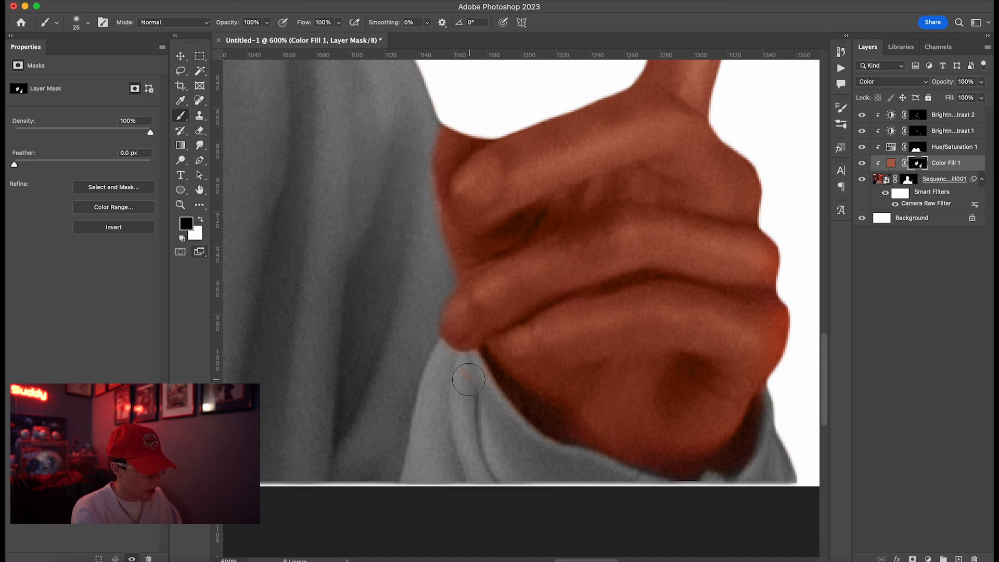
{"action": "key", "text": "x"}
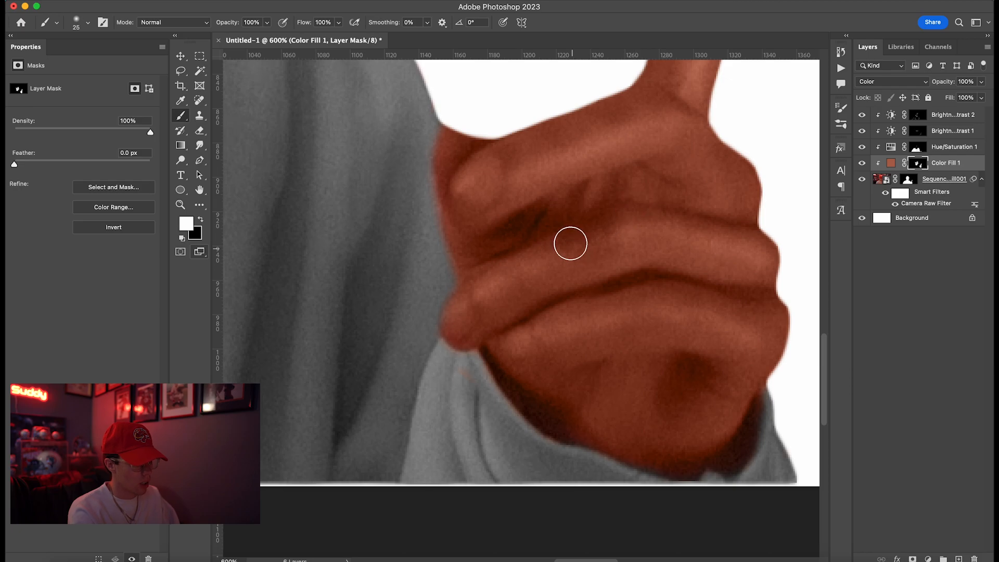
- Lighten the fill layer's skin tone to d4846a and reselect its mask
{"action": "key", "text": "super+0"}
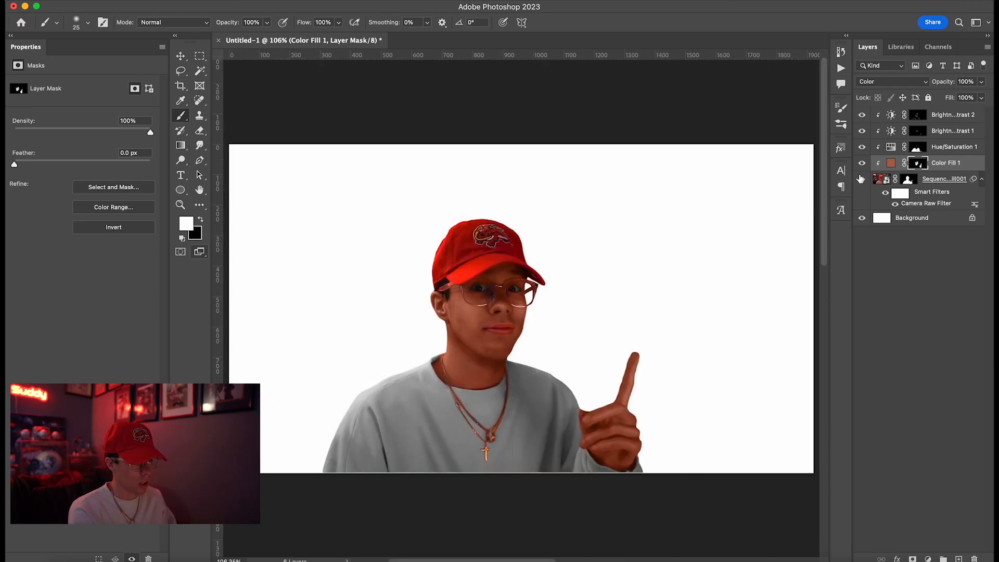
{"action": "double_click", "coordinate": [891, 164]}
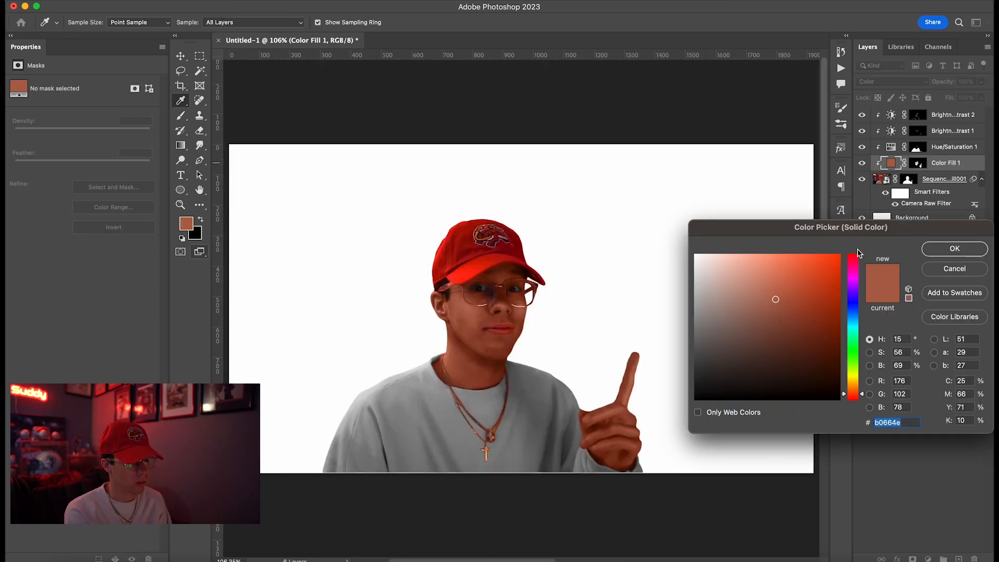
{"action": "mouse_move", "coordinate": [774, 299]}
{"action": "left_mouse_down"}
{"action": "mouse_move", "coordinate": [759, 311]}
{"action": "mouse_move", "coordinate": [751, 295]}
{"action": "mouse_move", "coordinate": [752, 277]}
{"action": "mouse_move", "coordinate": [767, 278]}
{"action": "left_mouse_up"}
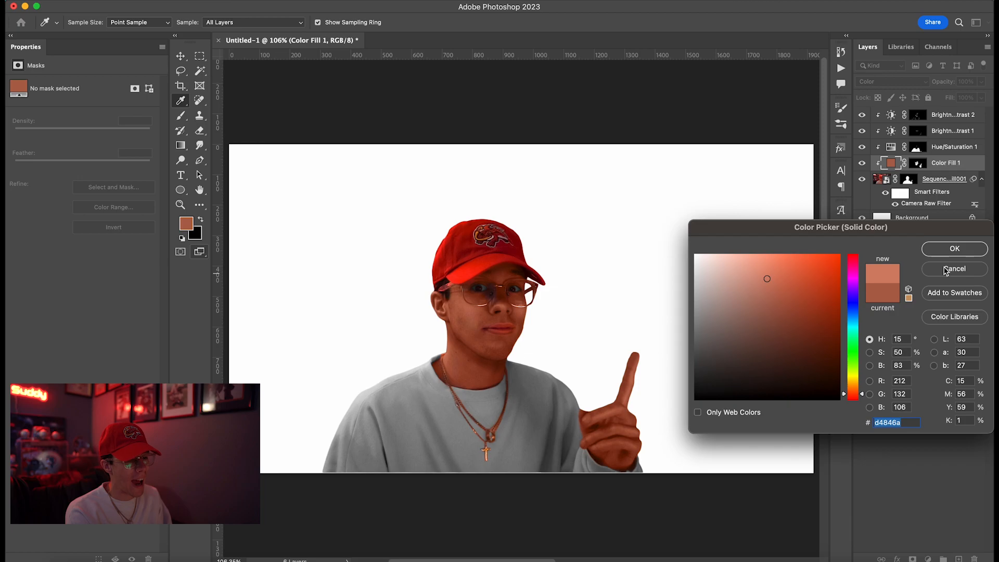
{"action": "left_click", "coordinate": [954, 248]}
{"action": "scroll", "coordinate": [438, 369], "scroll_direction": "up", "scroll_amount": 5}
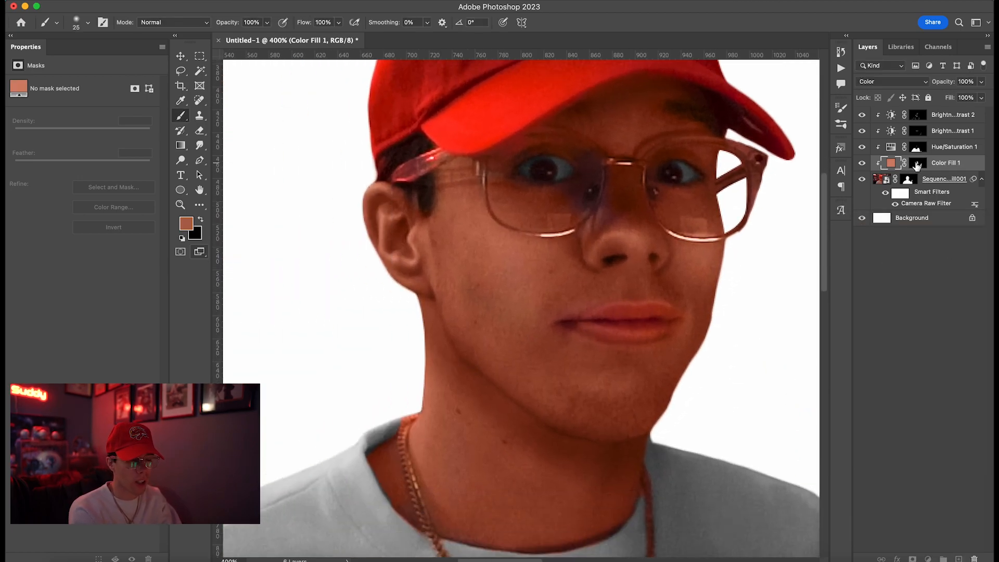
{"action": "left_click", "coordinate": [917, 164]}
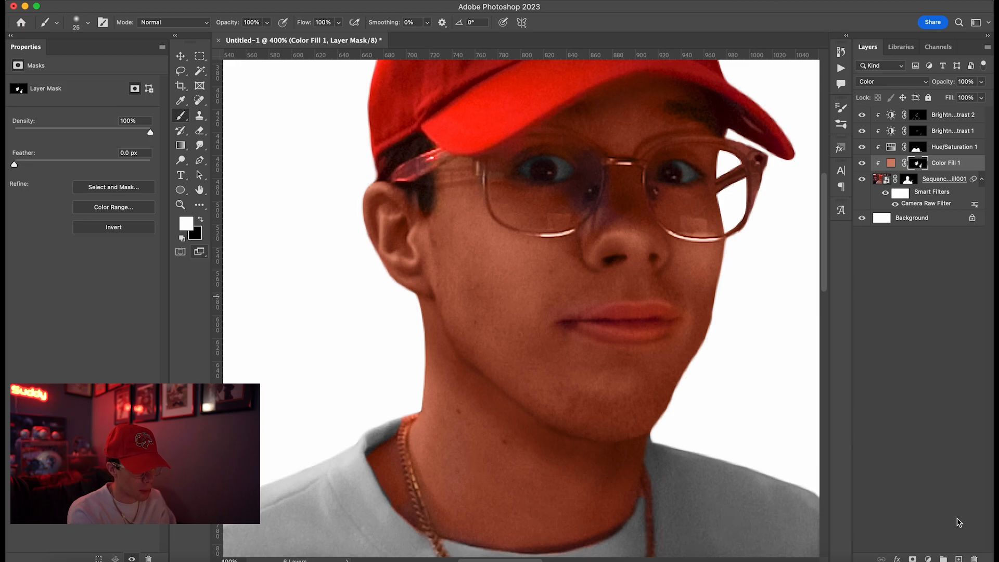
- Add a Hue/Saturation layer above the colour fill with Saturation -19 and copy the fill layer's mask onto it
{"action": "left_click", "coordinate": [928, 558]}
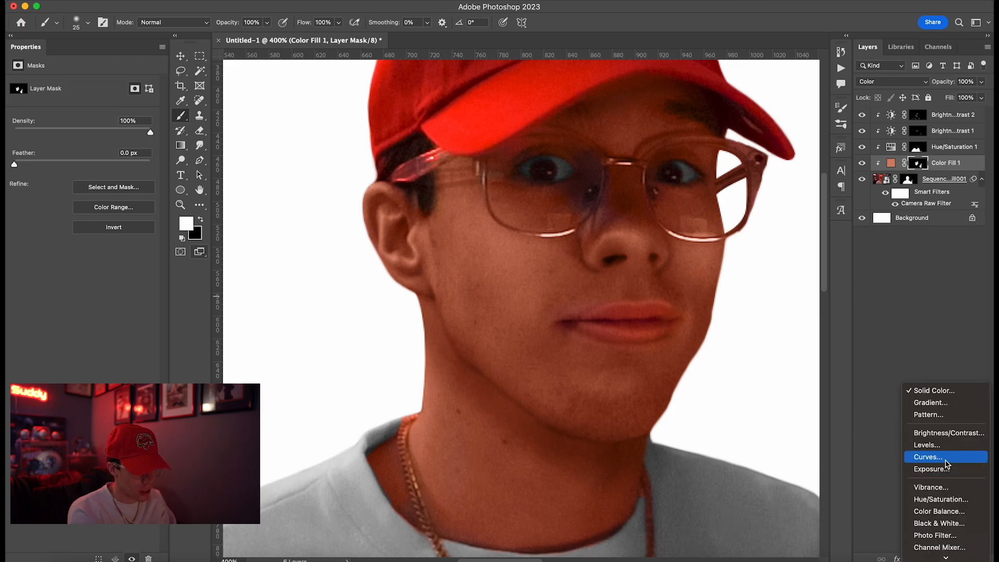
{"action": "left_click", "coordinate": [936, 498]}
{"action": "mouse_move", "coordinate": [82, 149]}
{"action": "left_mouse_down"}
{"action": "mouse_move", "coordinate": [58, 151]}
{"action": "mouse_move", "coordinate": [66, 151]}
{"action": "left_mouse_up"}
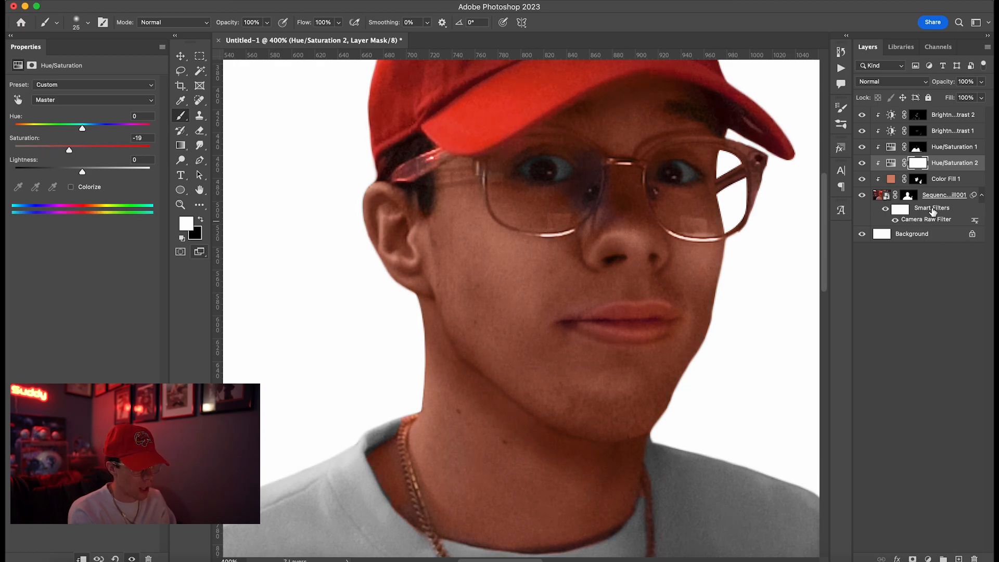
{"action": "left_click_drag", "start_coordinate": [916, 184], "coordinate": [917, 169]}
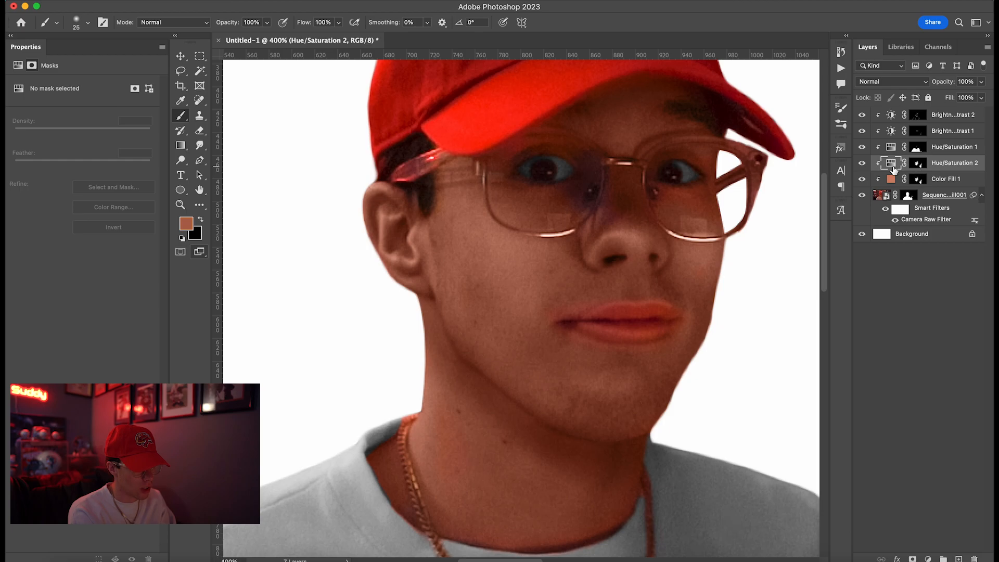
- Paint the lips into the Hue/Saturation 2 layer's mask in white with a 25 px brush to desaturate their red tone
{"action": "key", "text": "super+0"}
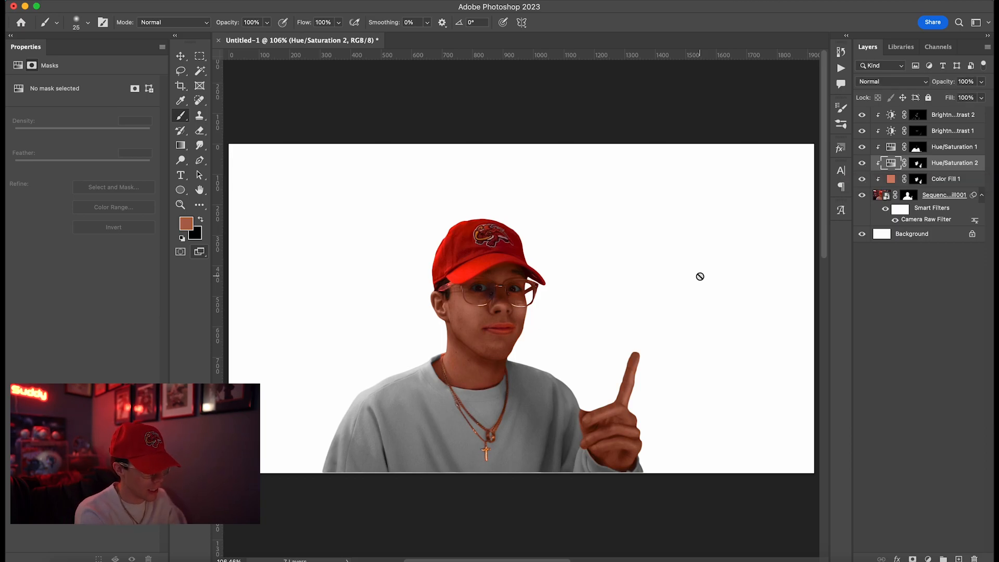
{"action": "key", "text": "super+plus"}
{"action": "key", "text": "super+plus"}
{"action": "key", "text": "super+plus"}
{"action": "key", "text": "super+plus"}
{"action": "scroll", "coordinate": [700, 276], "scroll_direction": "left", "scroll_amount": 5}
{"action": "scroll", "coordinate": [699, 276], "scroll_direction": "down", "scroll_amount": 2}
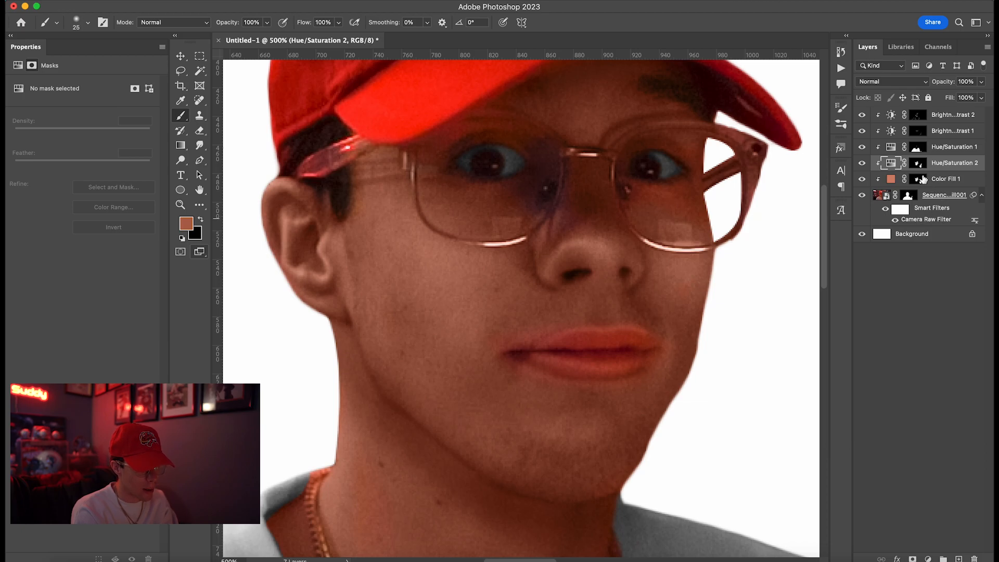
{"action": "left_click", "coordinate": [917, 164]}
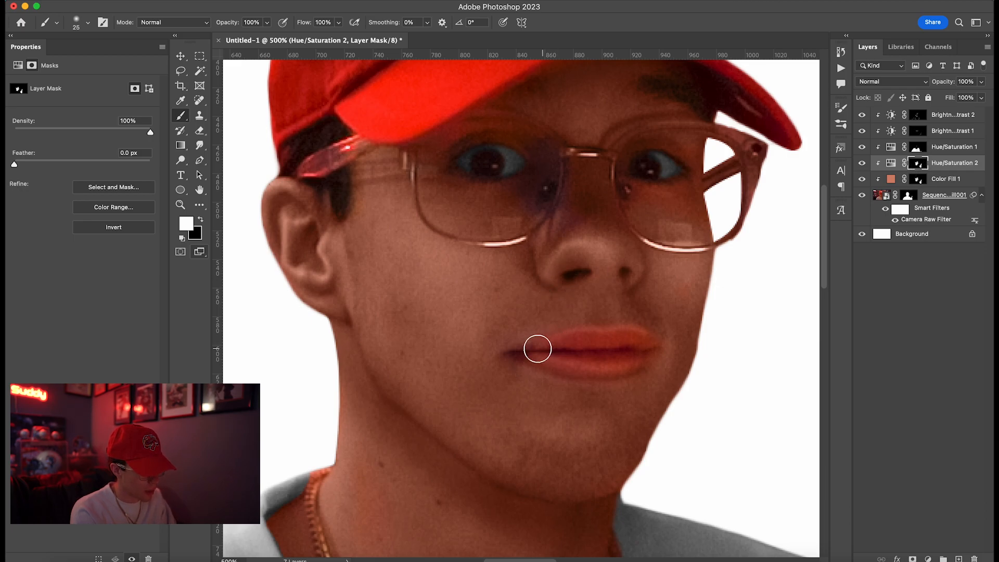
{"action": "mouse_move", "coordinate": [535, 348]}
{"action": "left_mouse_down"}
{"action": "mouse_move", "coordinate": [618, 339]}
{"action": "mouse_move", "coordinate": [530, 361]}
{"action": "mouse_move", "coordinate": [635, 355]}
{"action": "mouse_move", "coordinate": [573, 349]}
{"action": "mouse_move", "coordinate": [649, 371]}
{"action": "mouse_move", "coordinate": [505, 359]}
{"action": "mouse_move", "coordinate": [645, 337]}
{"action": "left_mouse_up"}
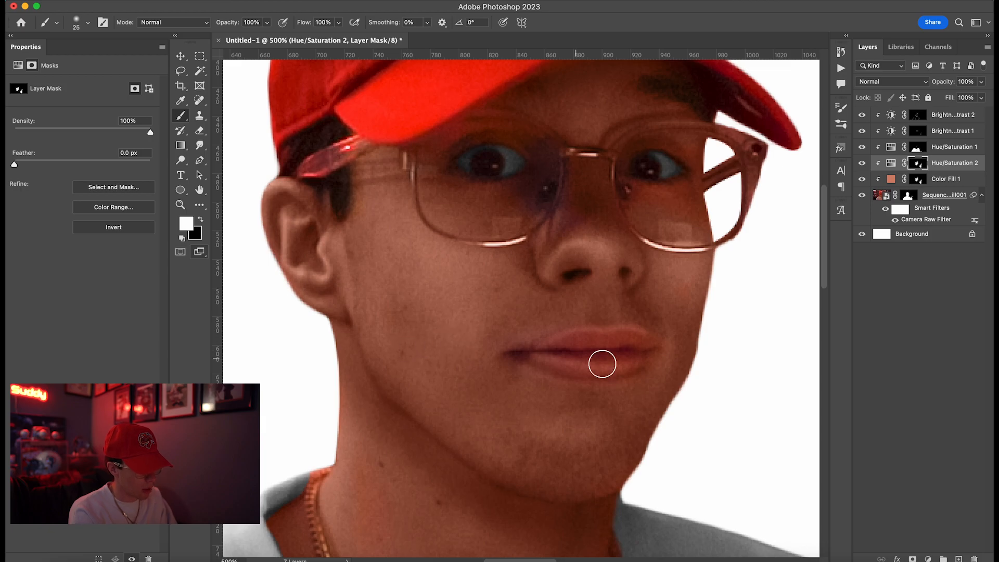
{"action": "key", "text": "super+0"}
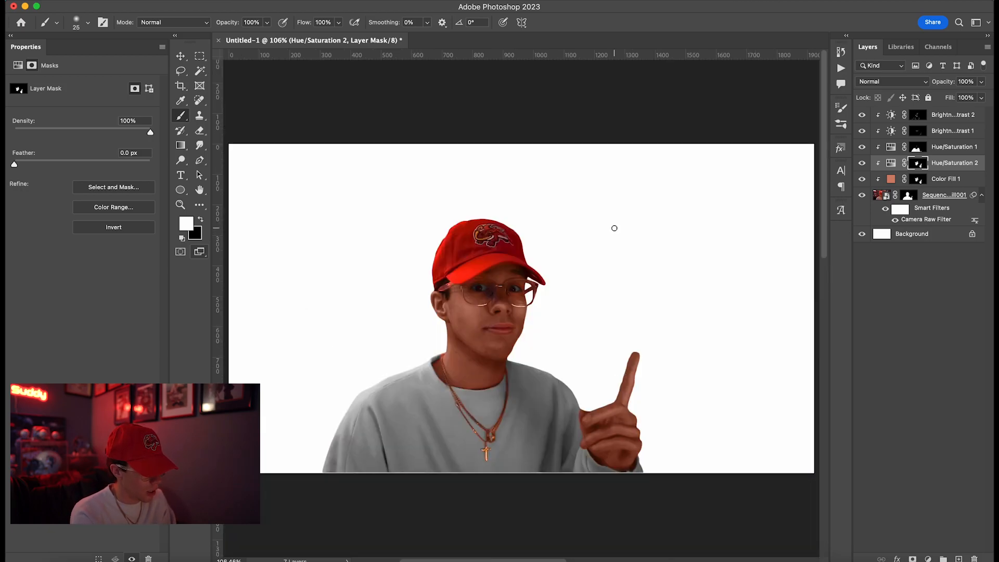
- Check the Brightness/Contrast 2 layer's effect, and paint black over the lips on the Brightness/Contrast 1 mask with a 25 px brush
{"action": "left_click", "coordinate": [916, 115]}
{"action": "left_click", "coordinate": [862, 119]}
{"action": "left_click", "coordinate": [862, 119]}
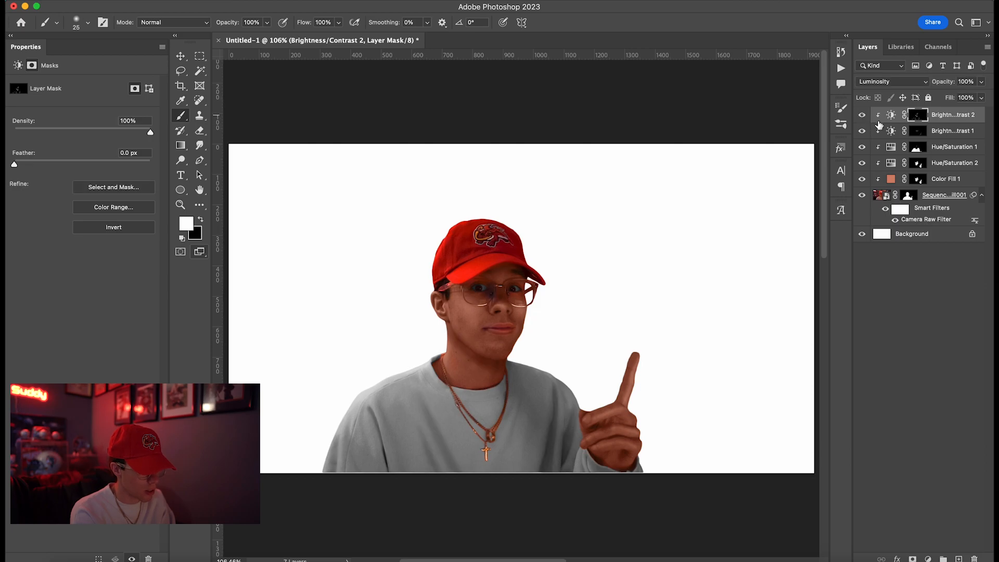
{"action": "left_click", "coordinate": [915, 132]}
{"action": "key", "text": "x"}
{"action": "key", "text": "super+plus"}
{"action": "key", "text": "super+plus"}
{"action": "key", "text": "super+plus"}
{"action": "key", "text": "super+plus"}
{"action": "key", "text": "super+plus"}
{"action": "key", "text": "super+plus"}
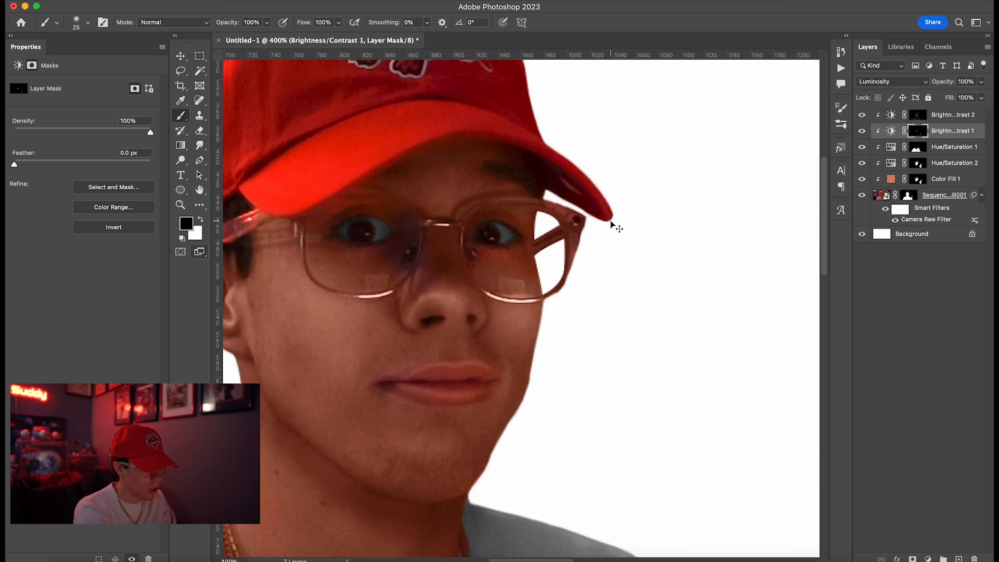
{"action": "left_click_drag", "start_coordinate": [342, 419], "coordinate": [471, 416]}
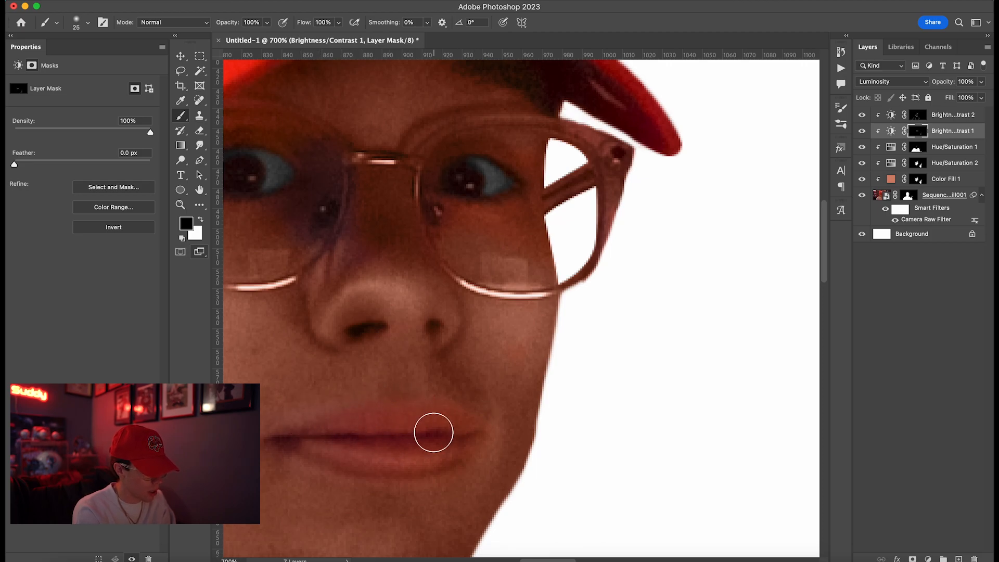
{"action": "key", "text": "super+0"}
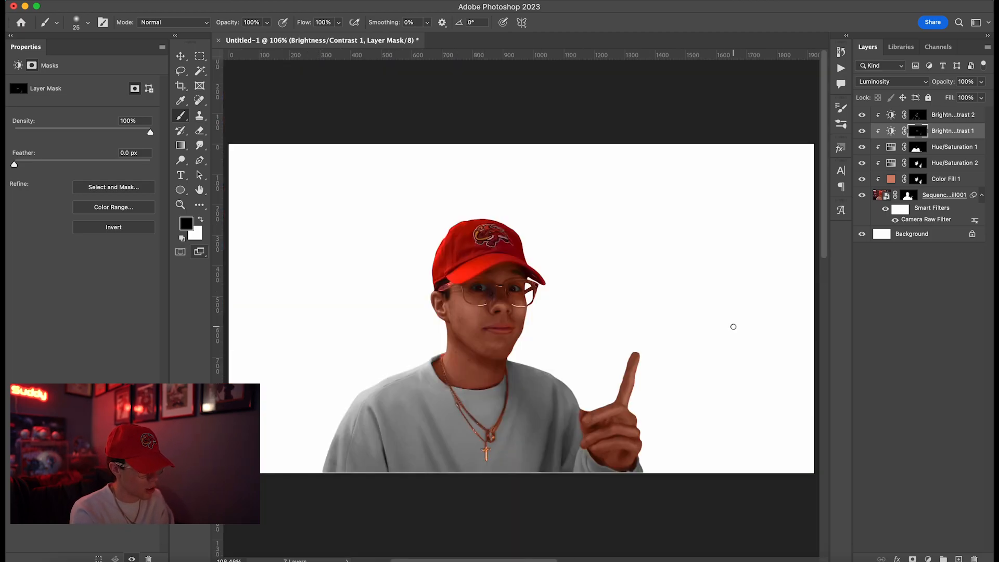
- Lower the Color Fill 1 layer's Fill to 50% and compare the skin with the layer hidden and shown
{"action": "double_click", "coordinate": [891, 179]}
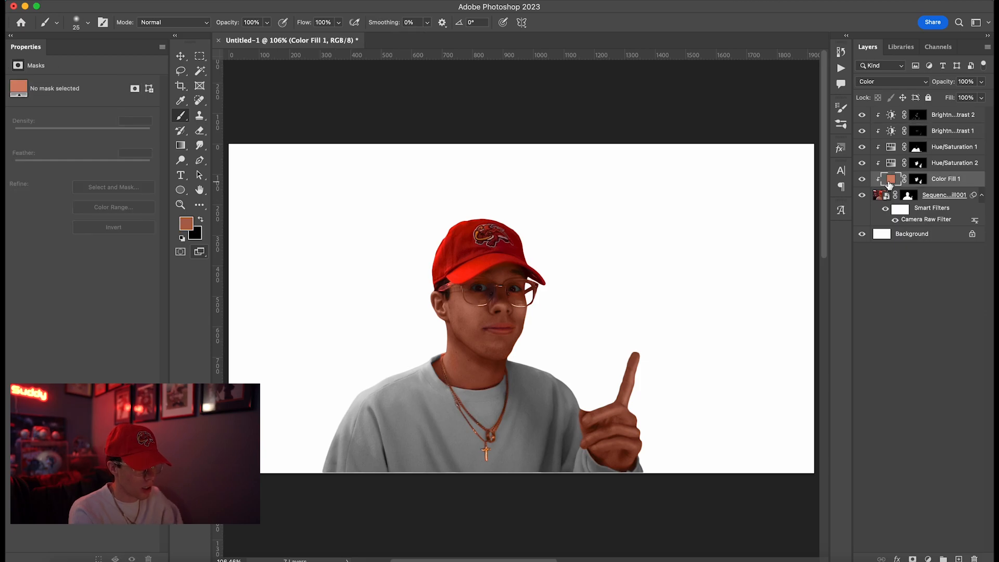
{"action": "left_click", "coordinate": [954, 268]}
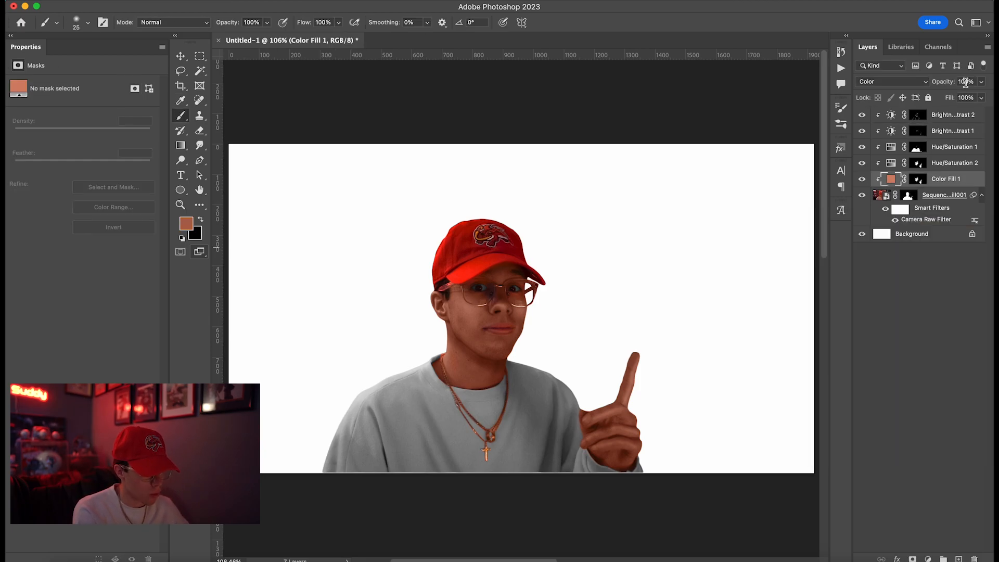
{"action": "double_click", "coordinate": [966, 97]}
{"action": "type", "text": "50"}
{"action": "key", "text": "Return"}
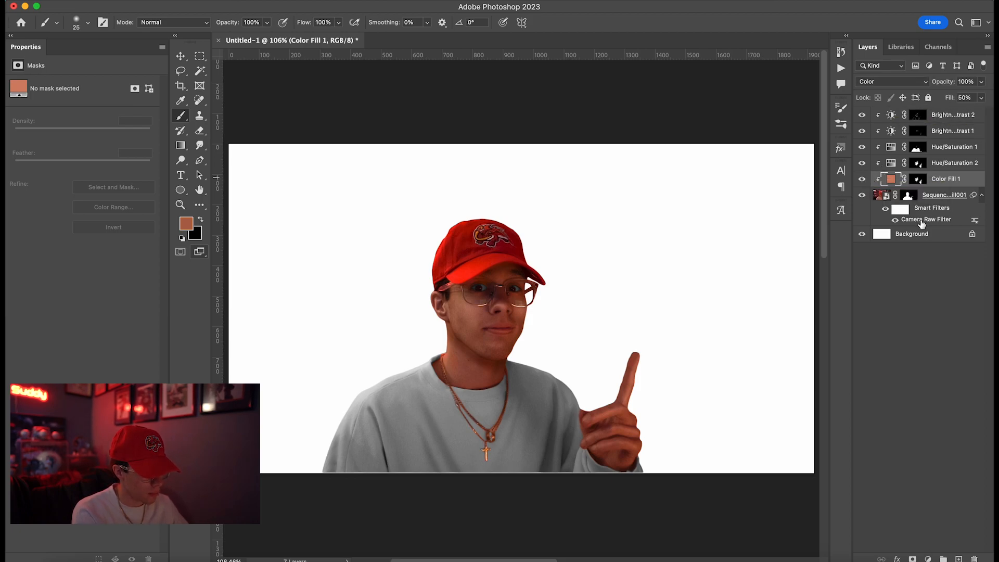
{"action": "left_click", "coordinate": [861, 178]}
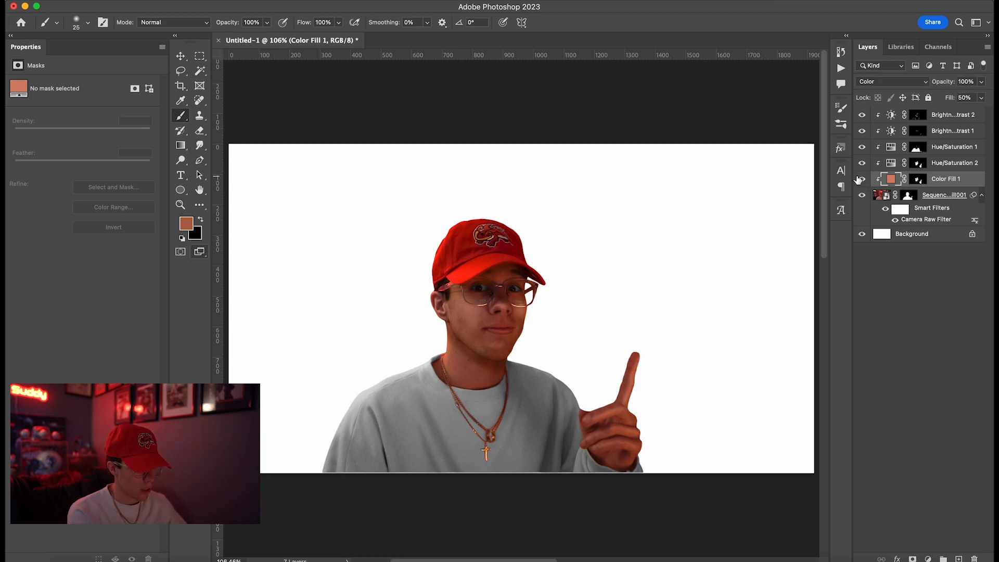
{"action": "left_click", "coordinate": [859, 179]}
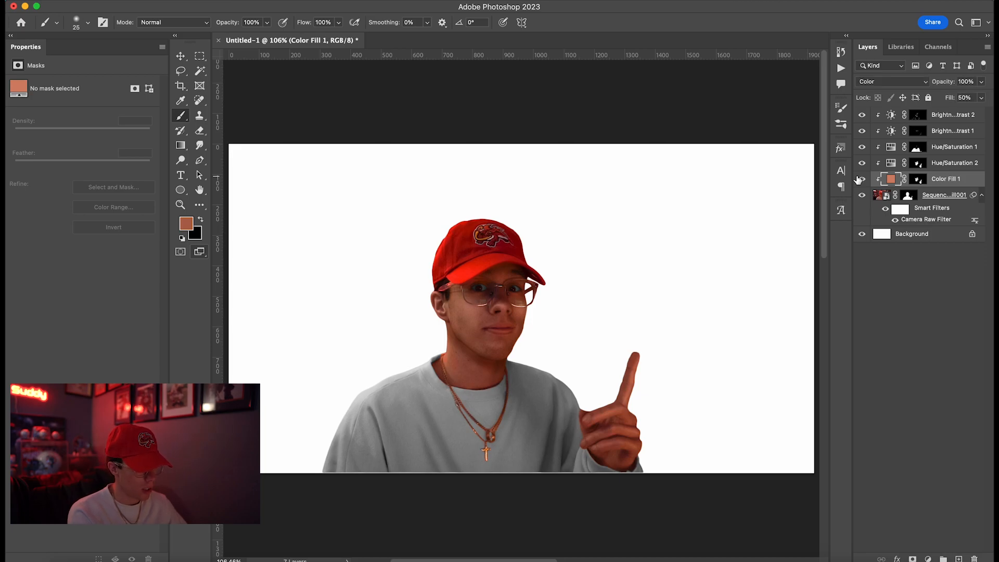
- Try darker, brighter and redder shades for the Color Fill 1 layer and settle on a light salmon-pink skin tone
{"action": "double_click", "coordinate": [891, 179]}
{"action": "left_click", "coordinate": [769, 276]}
{"action": "left_click", "coordinate": [787, 308]}
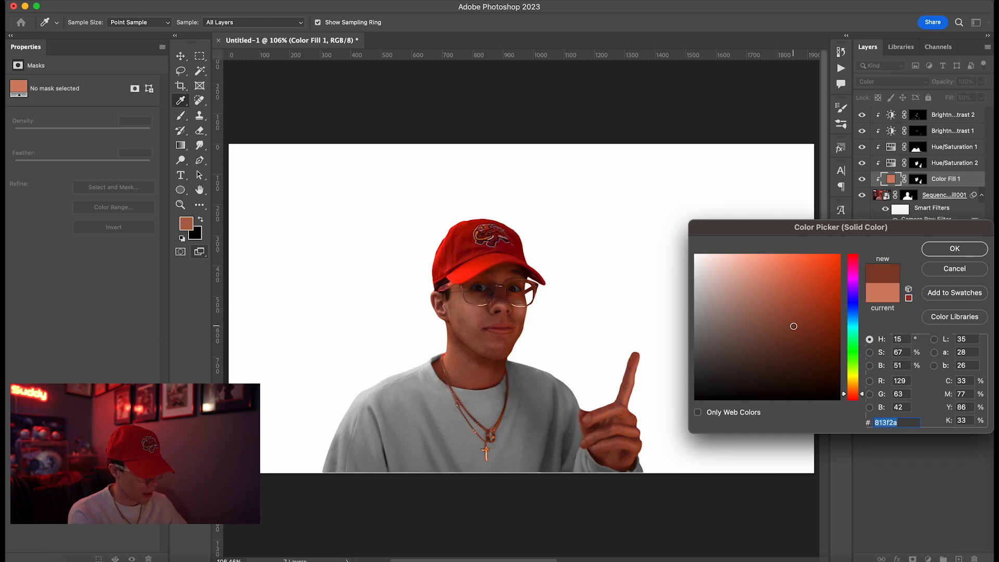
{"action": "left_click", "coordinate": [766, 270]}
{"action": "left_click", "coordinate": [734, 267]}
{"action": "left_click_drag", "start_coordinate": [734, 267], "coordinate": [710, 249]}
{"action": "left_click_drag", "start_coordinate": [789, 272], "coordinate": [785, 251]}
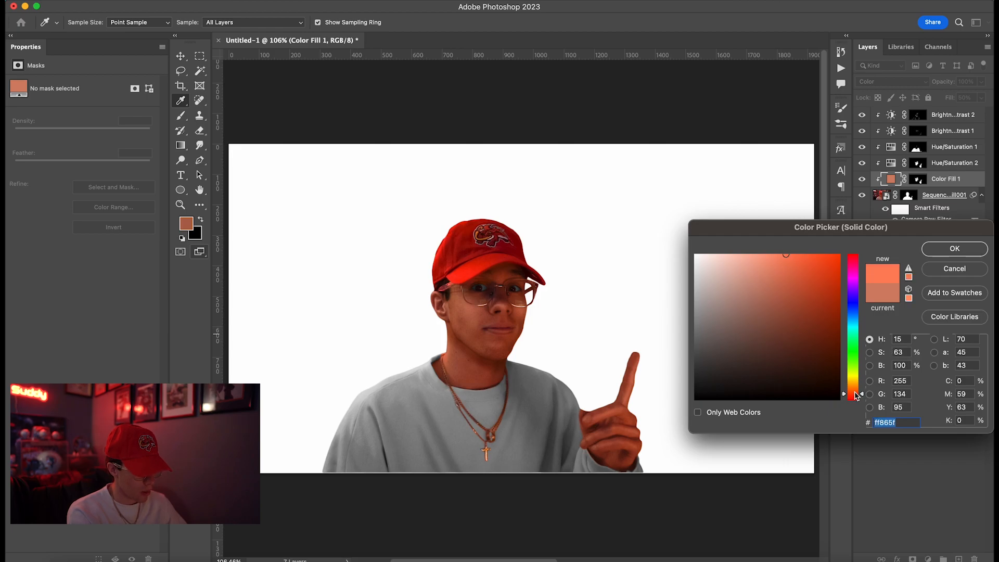
{"action": "left_click_drag", "start_coordinate": [855, 394], "coordinate": [853, 390]}
{"action": "left_click_drag", "start_coordinate": [786, 274], "coordinate": [792, 284]}
{"action": "left_click_drag", "start_coordinate": [853, 391], "coordinate": [852, 399]}
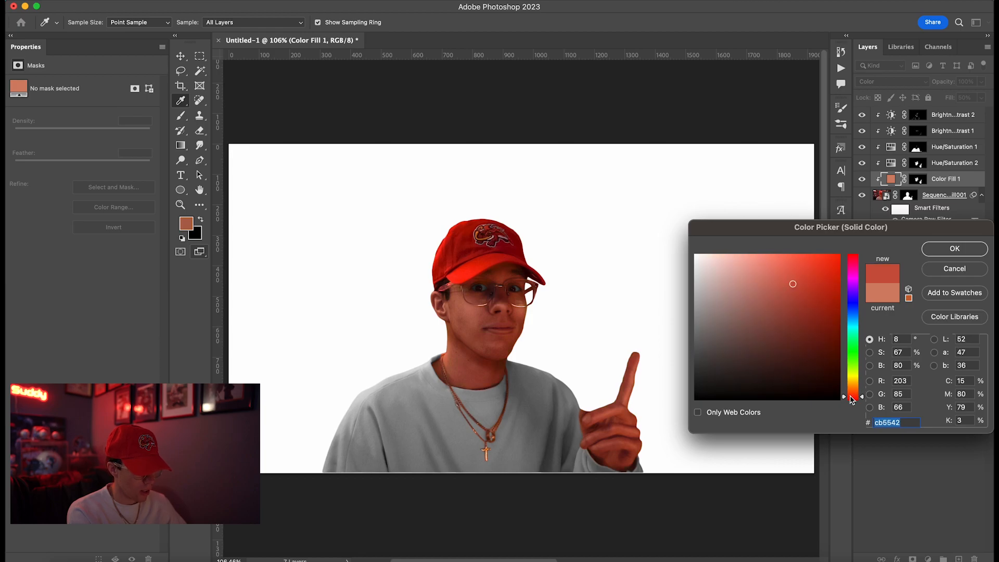
{"action": "left_click_drag", "start_coordinate": [789, 280], "coordinate": [758, 264]}
{"action": "left_click", "coordinate": [948, 248]}
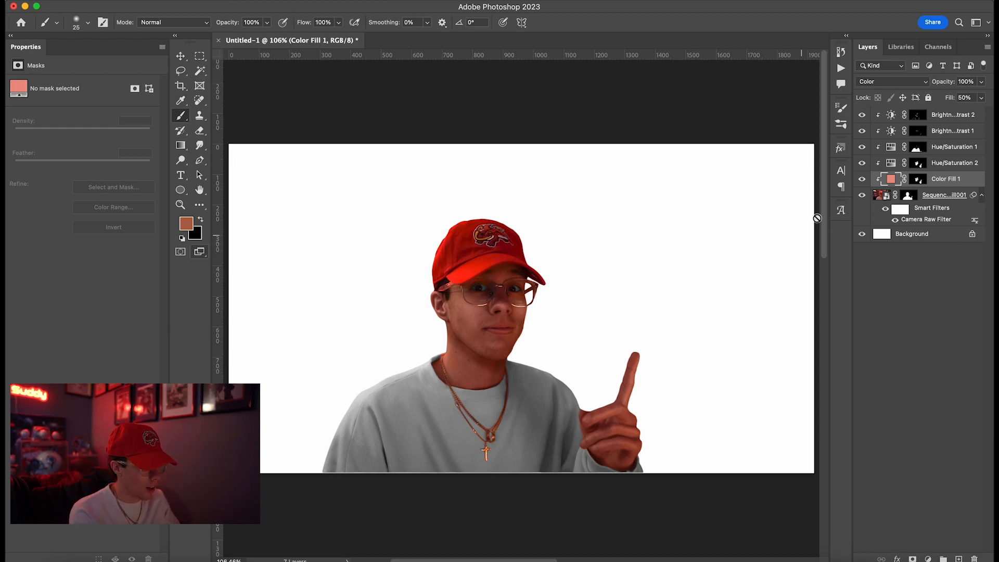
- Group the cut-out photo layer together with all its clipped adjustment layers
{"action": "left_click", "coordinate": [927, 203]}
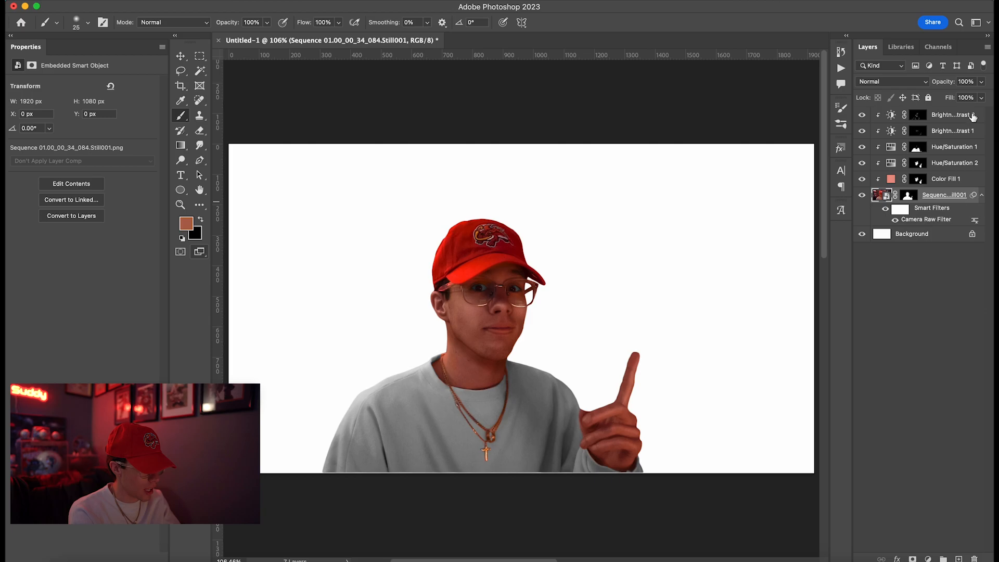
{"action": "left_click", "coordinate": [952, 114], "text": "shift"}
{"action": "key", "text": "super+g"}
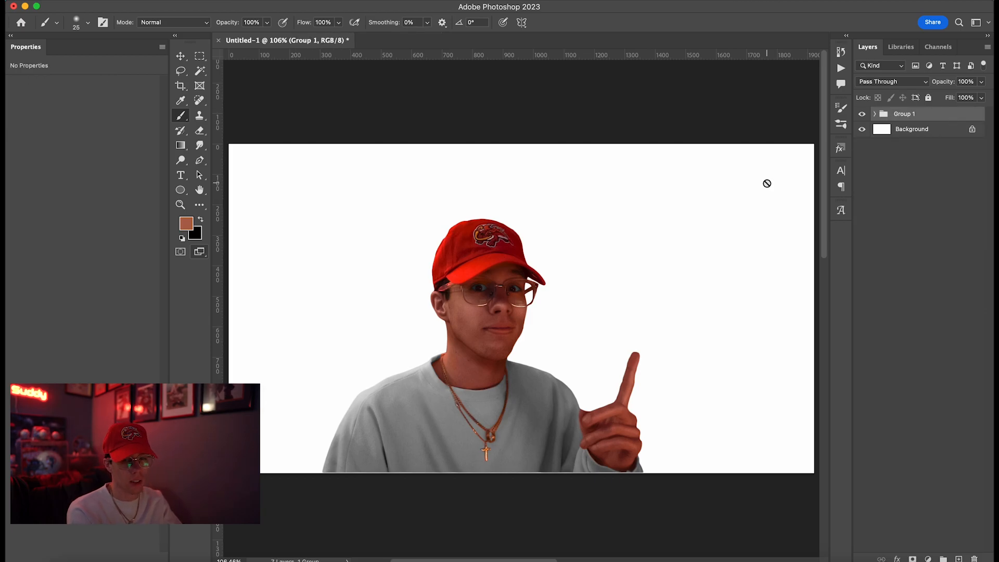
- Scale the group up so the photo measures about 2347 × 1320 px, and move the person toward the canvas's left side
{"action": "key", "text": "super+t"}
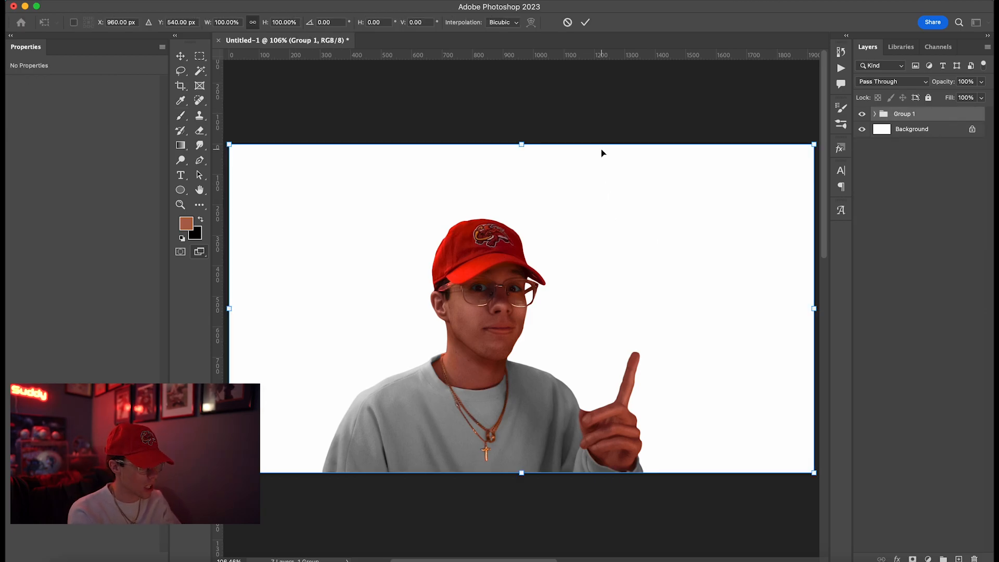
{"action": "left_click_drag", "start_coordinate": [521, 144], "coordinate": [521, 71]}
{"action": "key", "text": "Return"}
{"action": "key", "text": "super+t"}
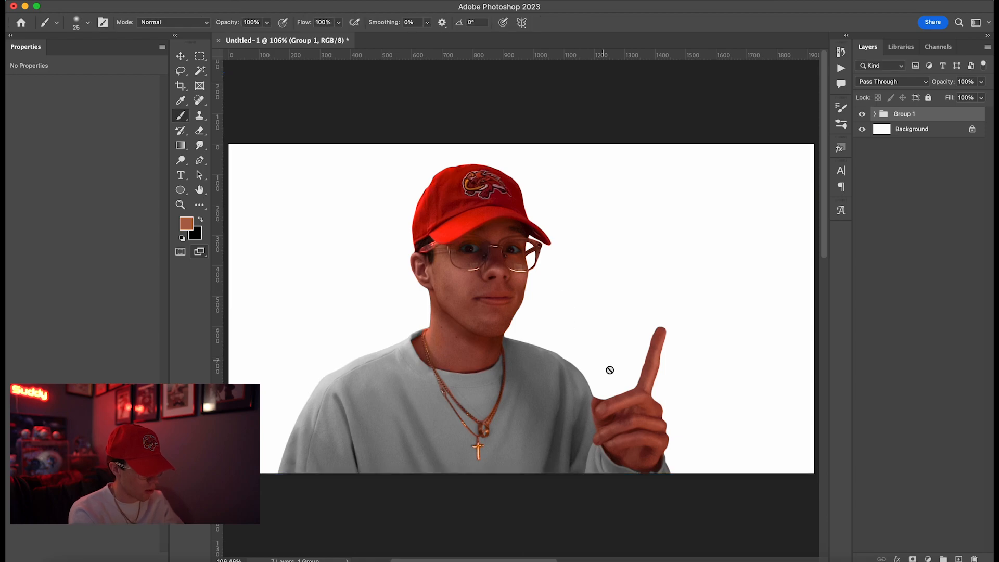
{"action": "left_click_drag", "start_coordinate": [629, 359], "coordinate": [551, 358]}
{"action": "key", "text": "Return"}
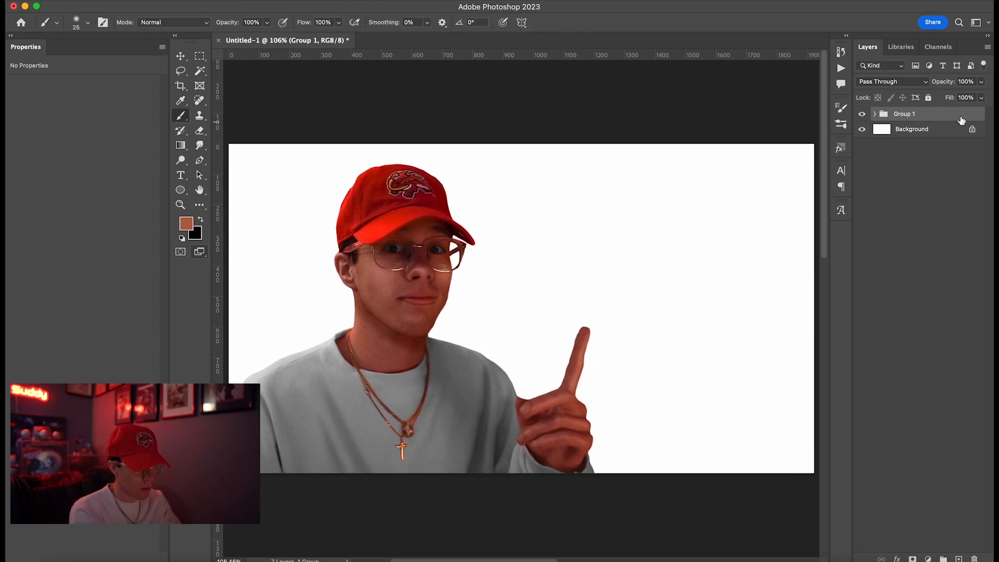
- Duplicate the photo layer out of the group to just above the background and delete the duplicate's layer mask
{"action": "left_click", "coordinate": [919, 131]}
{"action": "left_click", "coordinate": [875, 114]}
{"action": "left_click", "coordinate": [925, 222]}
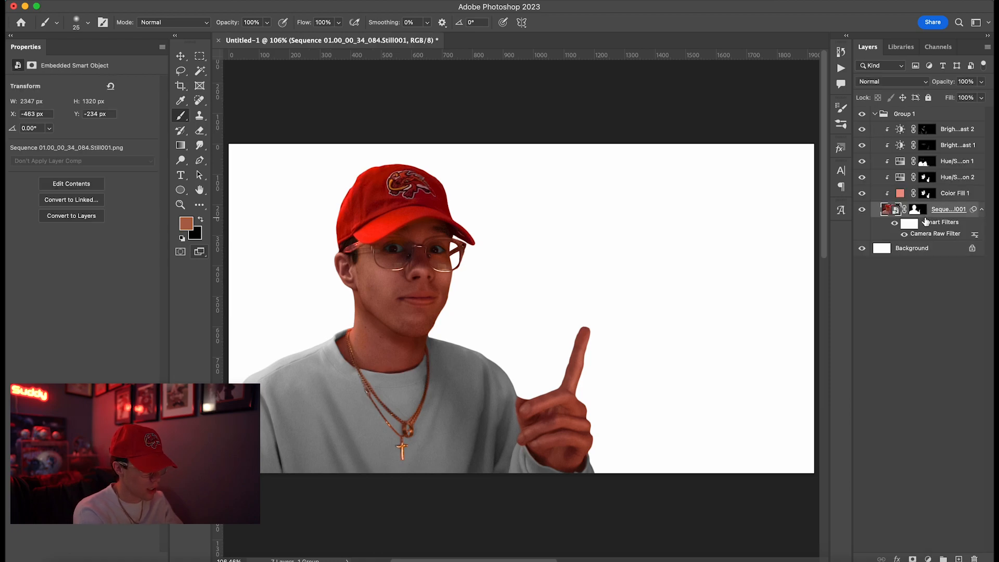
{"action": "key", "text": "super+j"}
{"action": "left_click_drag", "start_coordinate": [934, 251], "coordinate": [933, 288]}
{"action": "left_click", "coordinate": [873, 115]}
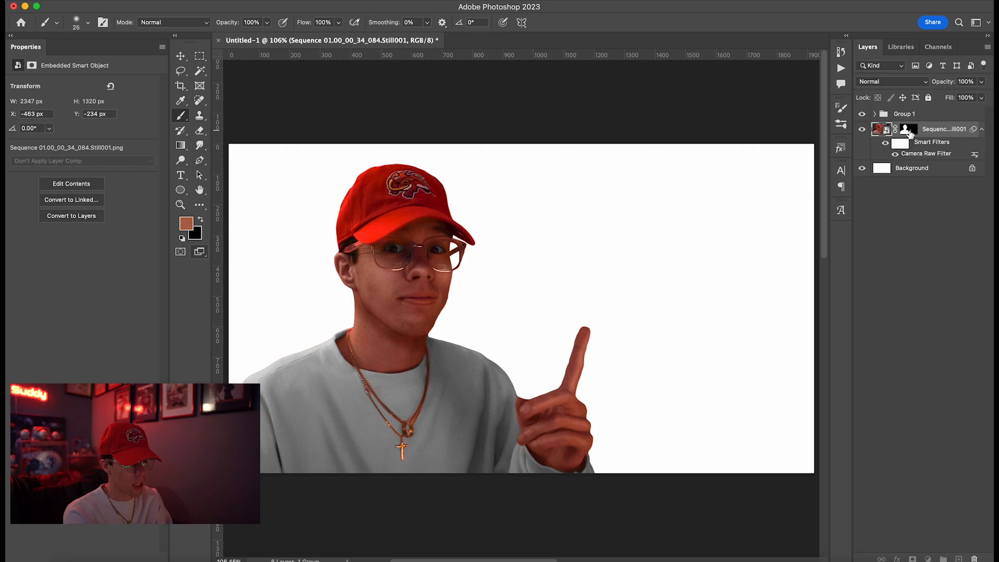
{"action": "right_click", "coordinate": [911, 131]}
{"action": "left_click", "coordinate": [851, 155]}
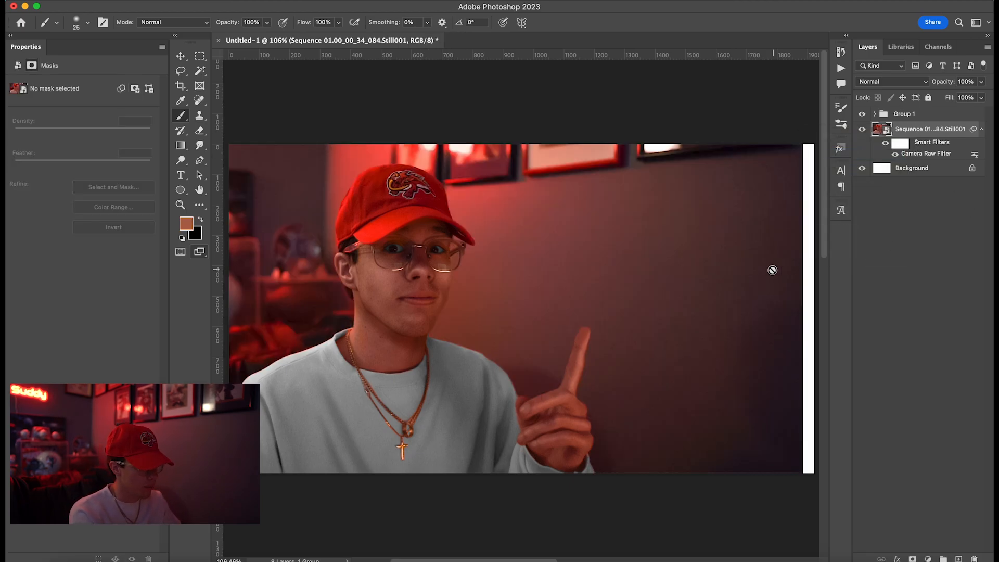
- Duplicate the unmasked photo, flip the copy horizontally and place it against the photo's right edge at X 1883 px to fill the white gap
{"action": "key", "text": "ctrl+j"}
{"action": "key", "text": "ctrl+t"}
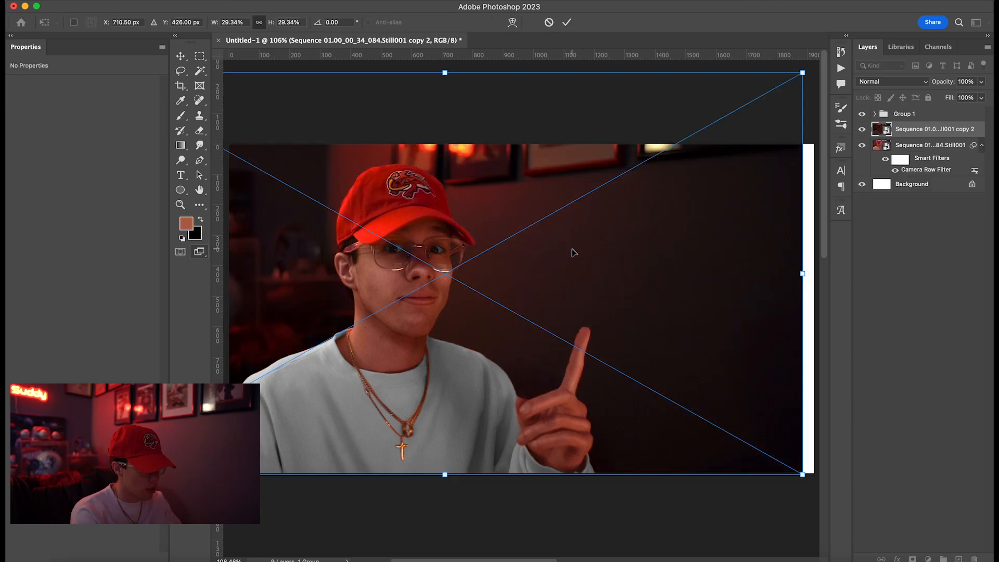
{"action": "right_click", "coordinate": [572, 252]}
{"action": "left_click", "coordinate": [598, 495]}
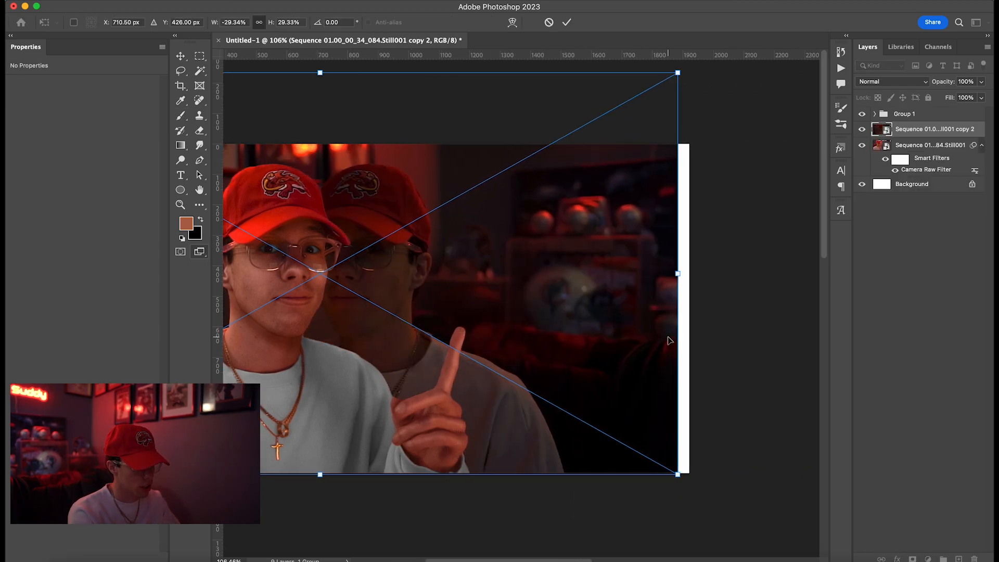
{"action": "scroll", "coordinate": [668, 337], "scroll_direction": "right", "scroll_amount": 2}
{"action": "left_click_drag", "start_coordinate": [476, 291], "coordinate": [697, 268]}
{"action": "left_click_drag", "start_coordinate": [463, 263], "coordinate": [676, 260]}
{"action": "left_click_drag", "start_coordinate": [520, 257], "coordinate": [722, 247]}
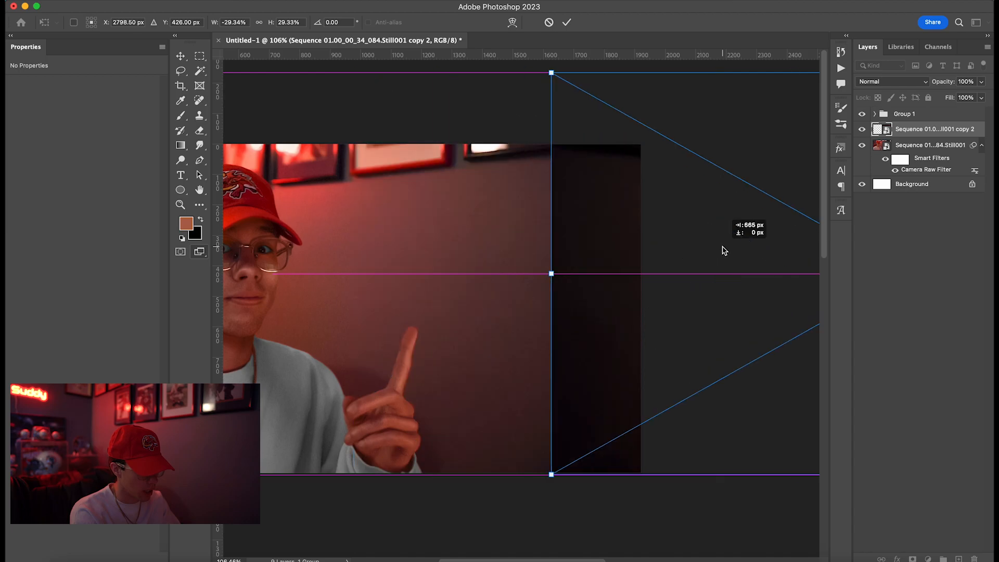
{"action": "left_click_drag", "start_coordinate": [627, 247], "coordinate": [703, 251]}
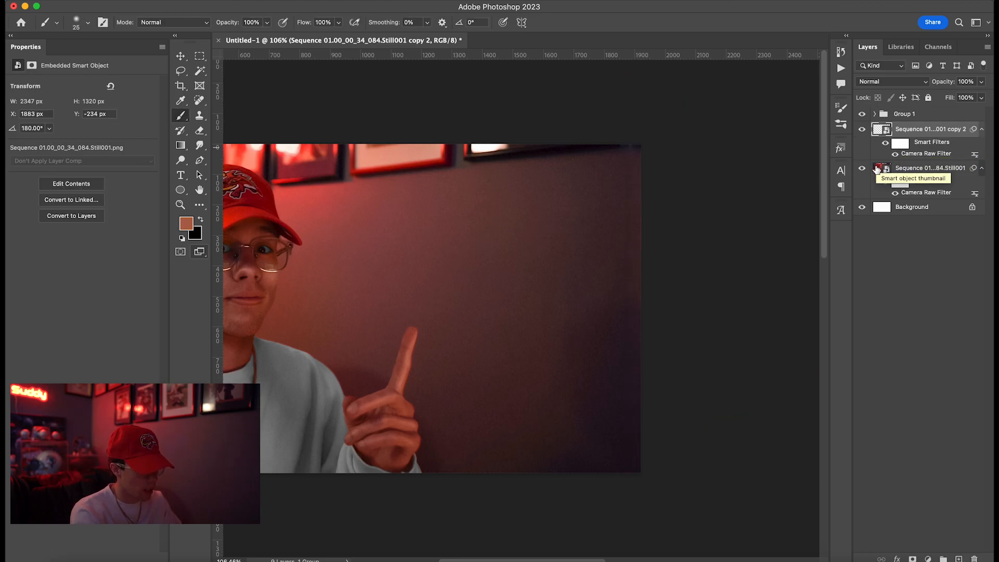
{"action": "key", "text": "super+0"}
{"action": "left_click", "coordinate": [903, 183], "text": "shift"}
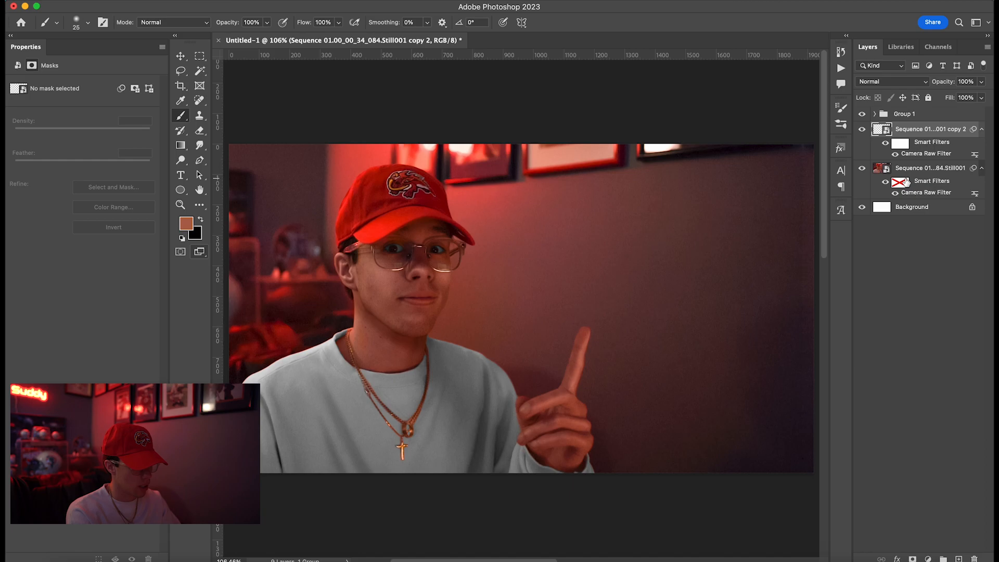
{"action": "left_click", "coordinate": [901, 183]}
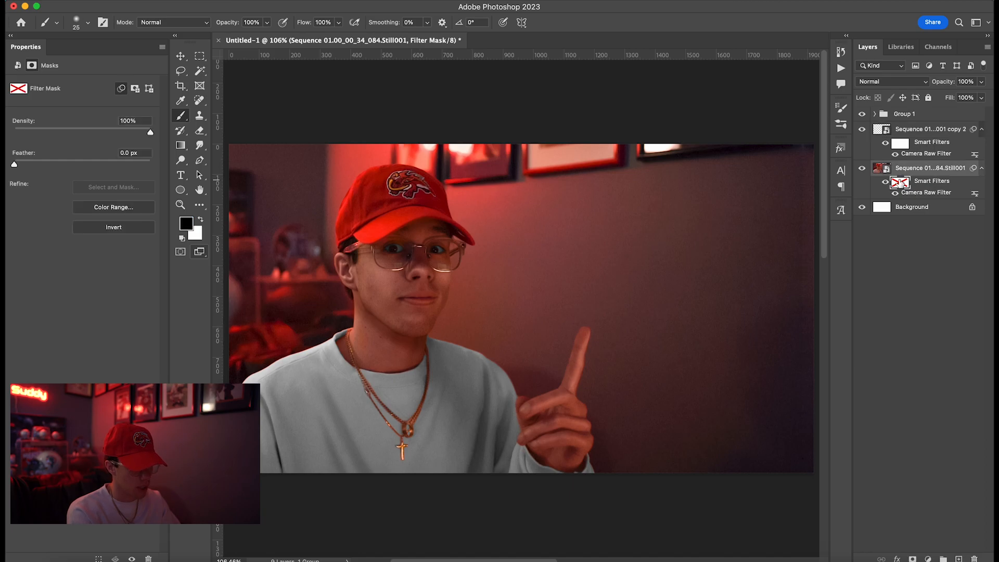
{"action": "right_click", "coordinate": [901, 183]}
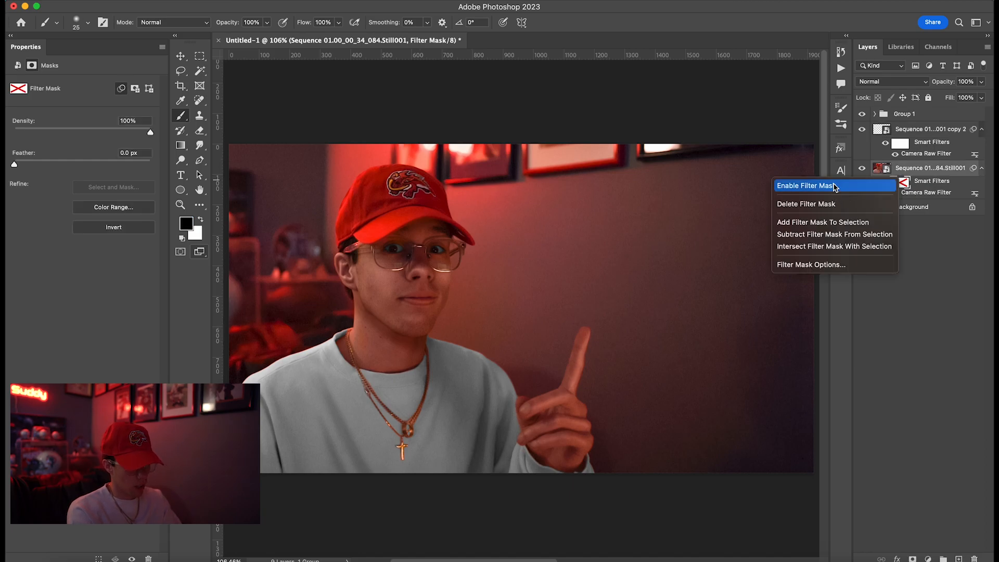
{"action": "left_click", "coordinate": [846, 186]}
- Merge the mirrored photo copy with the unmasked photo layer beneath it
{"action": "left_click", "coordinate": [915, 133]}
{"action": "key", "text": "super+e"}
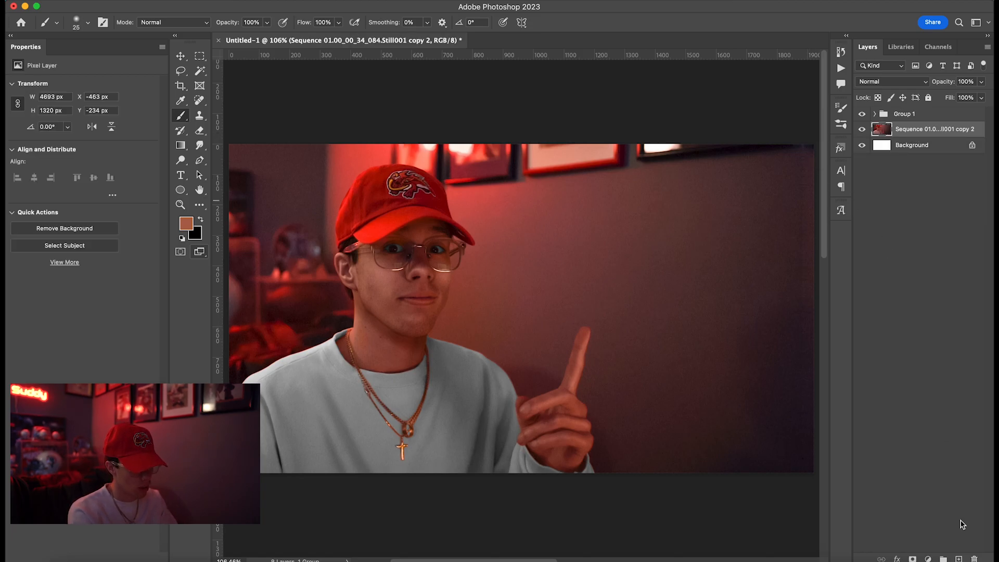
- Add a pure red Solid Color fill layer above the background photo and set its blend mode to Color
{"action": "left_click", "coordinate": [929, 558]}
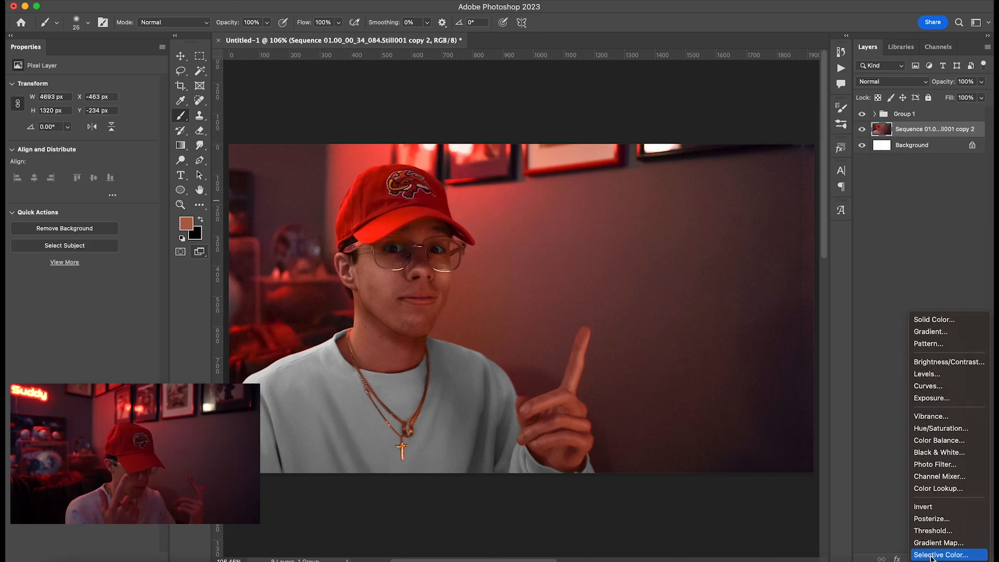
{"action": "left_click", "coordinate": [943, 324]}
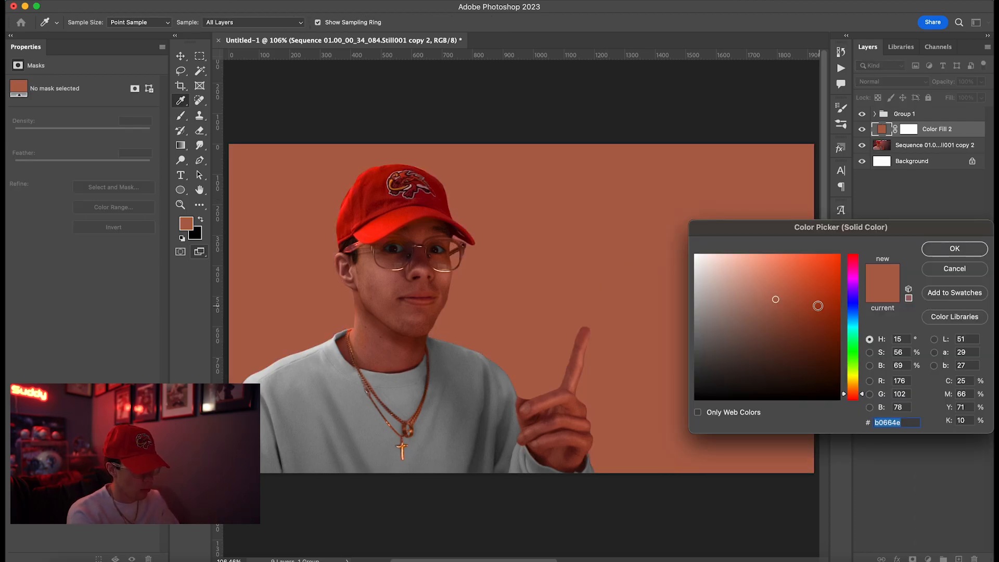
{"action": "left_click_drag", "start_coordinate": [814, 298], "coordinate": [848, 229]}
{"action": "left_click_drag", "start_coordinate": [847, 270], "coordinate": [848, 230]}
{"action": "left_click", "coordinate": [970, 253]}
{"action": "left_click", "coordinate": [875, 82]}
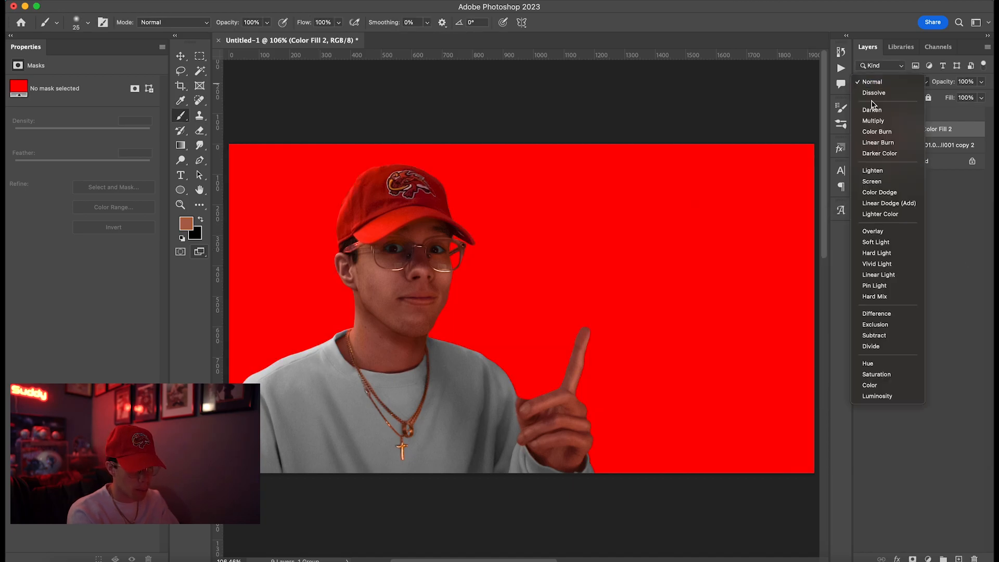
{"action": "left_click", "coordinate": [863, 388]}
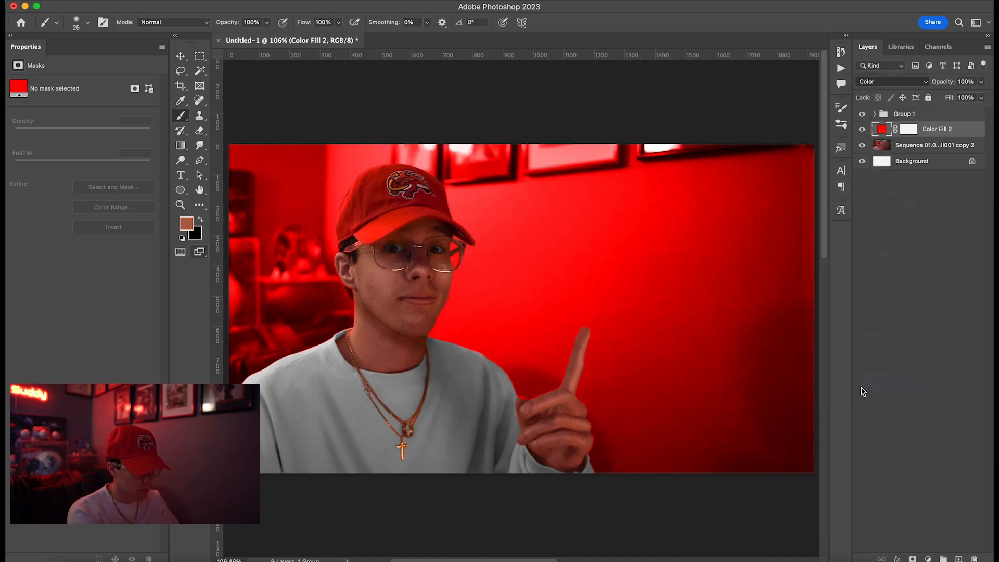
- Try a Gaussian Blur with a 4.2-pixel radius on the background photo layer
{"action": "left_click", "coordinate": [902, 149]}
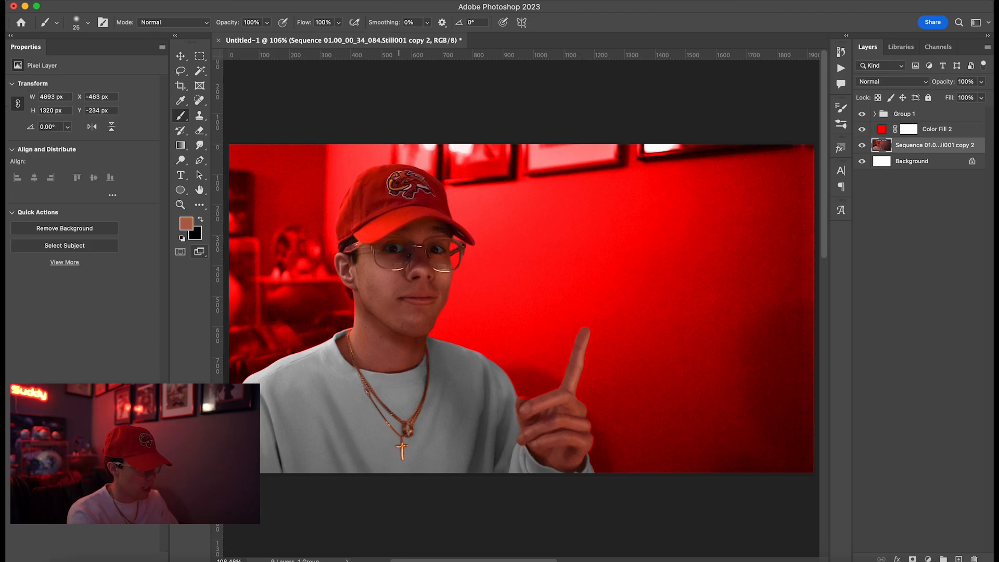
{"action": "left_click", "coordinate": [267, 0]}
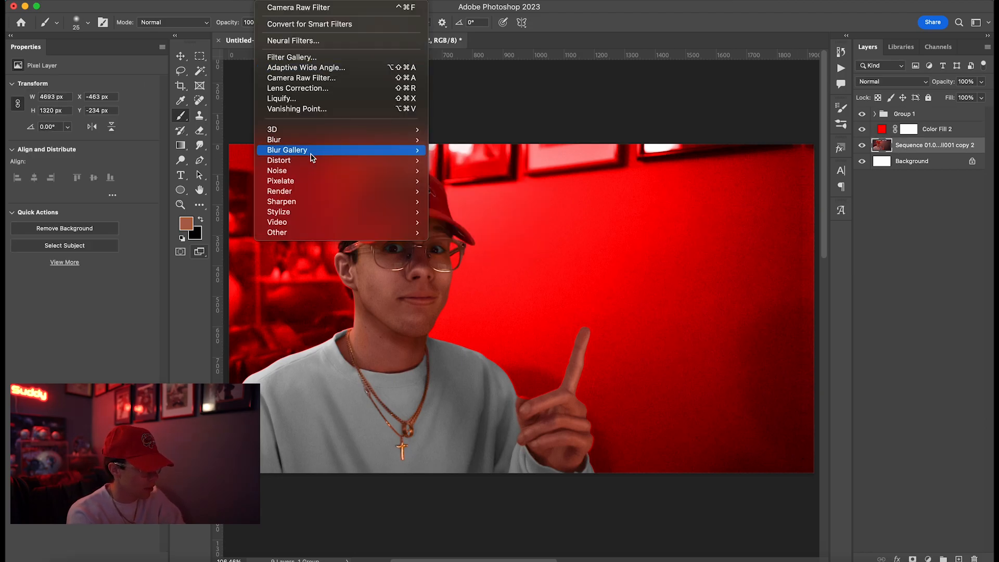
{"action": "mouse_move", "coordinate": [292, 140]}
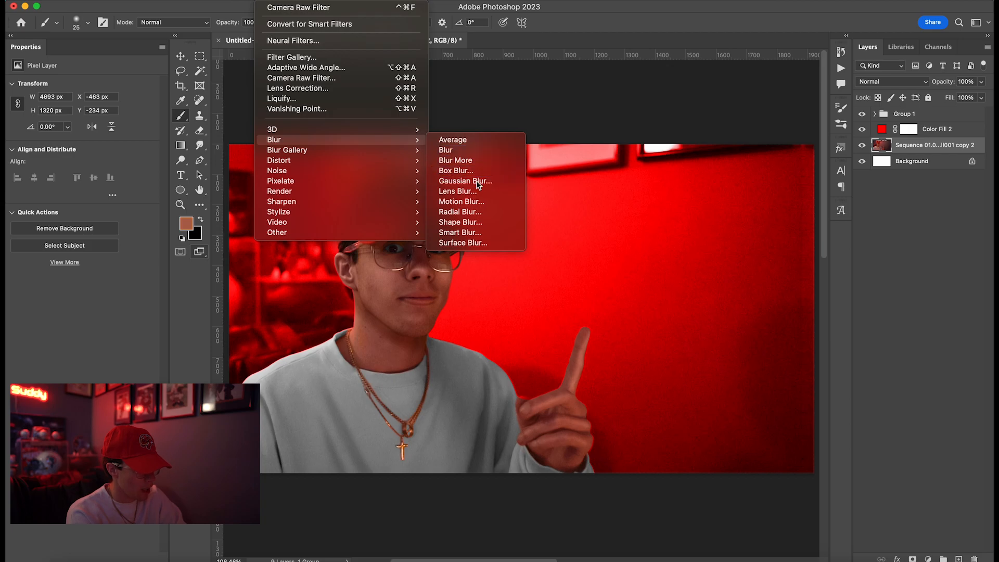
{"action": "left_click", "coordinate": [475, 181]}
{"action": "left_click_drag", "start_coordinate": [205, 283], "coordinate": [184, 284]}
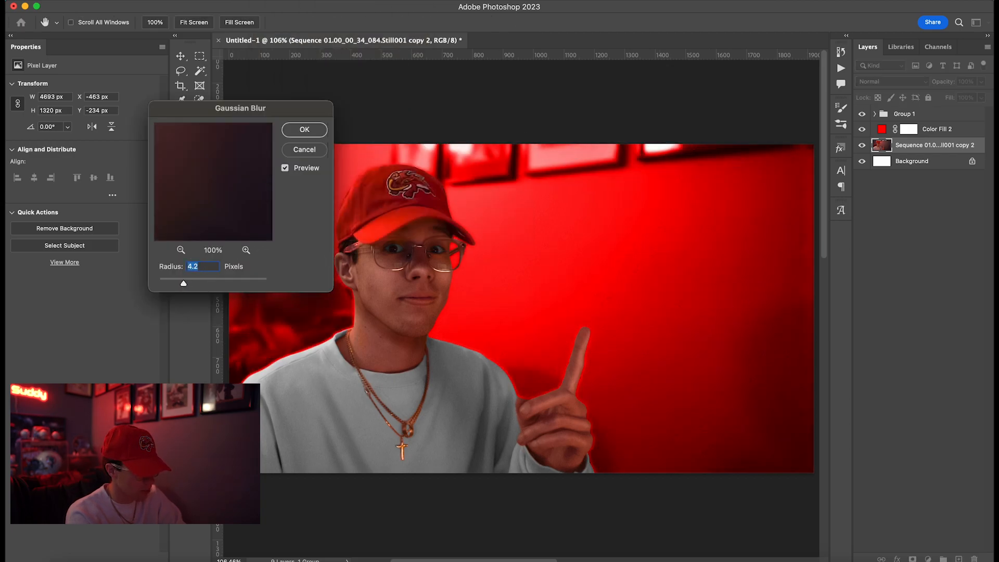
{"action": "left_click", "coordinate": [305, 130]}
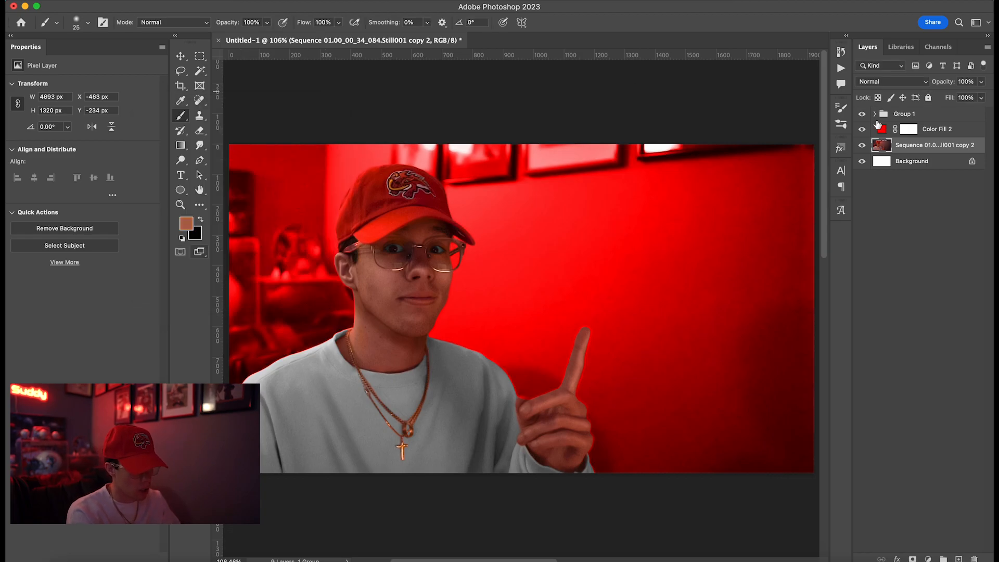
- Load the person's layer mask from Group 1 as a selection and expand it by 15 pixels, keeping the background photo layer active
{"action": "left_click", "coordinate": [876, 114]}
{"action": "left_click", "coordinate": [918, 211], "text": "super"}
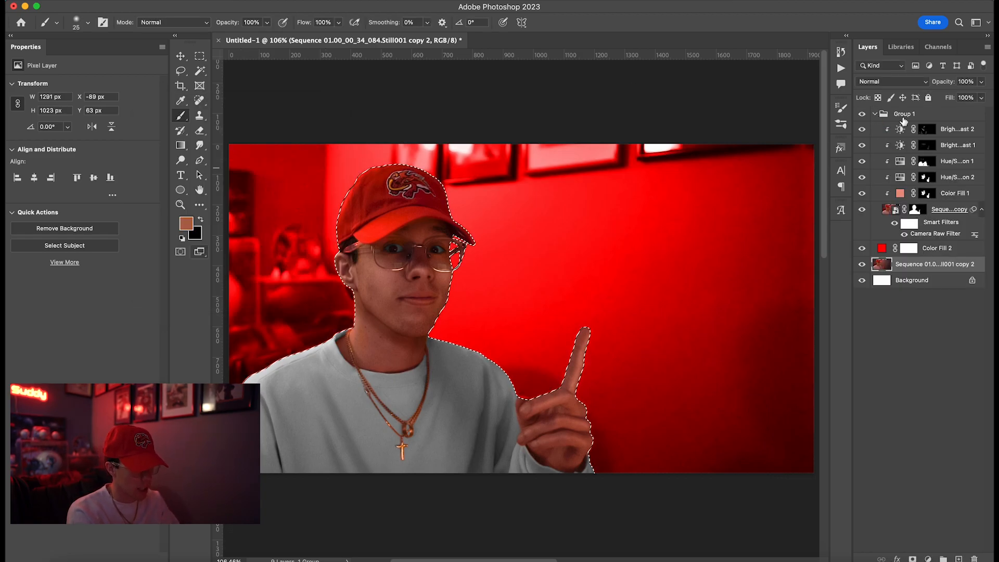
{"action": "left_click", "coordinate": [875, 114]}
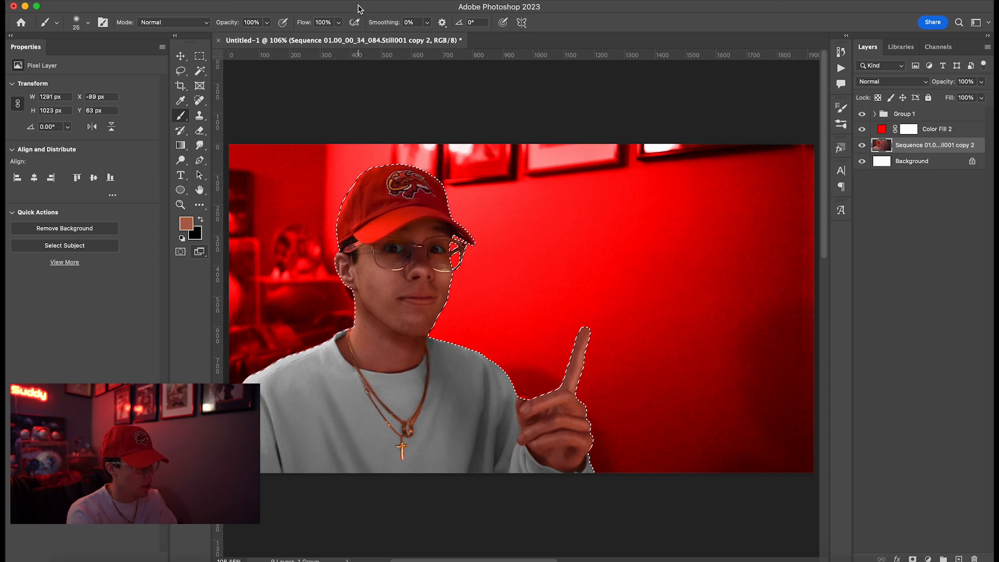
{"action": "left_click", "coordinate": [268, 0]}
{"action": "mouse_move", "coordinate": [246, 1]}
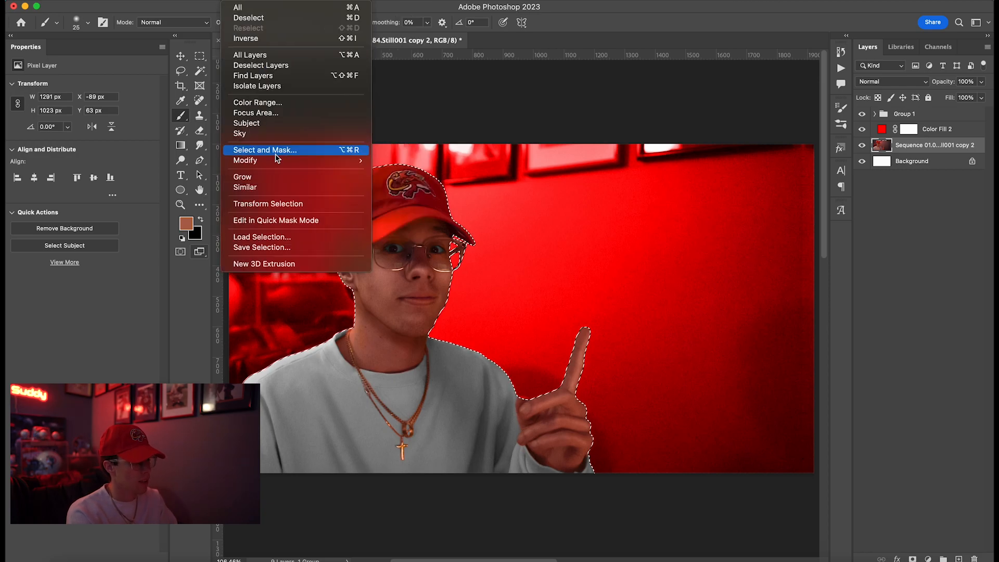
{"action": "mouse_move", "coordinate": [279, 161]}
{"action": "left_click", "coordinate": [405, 182]}
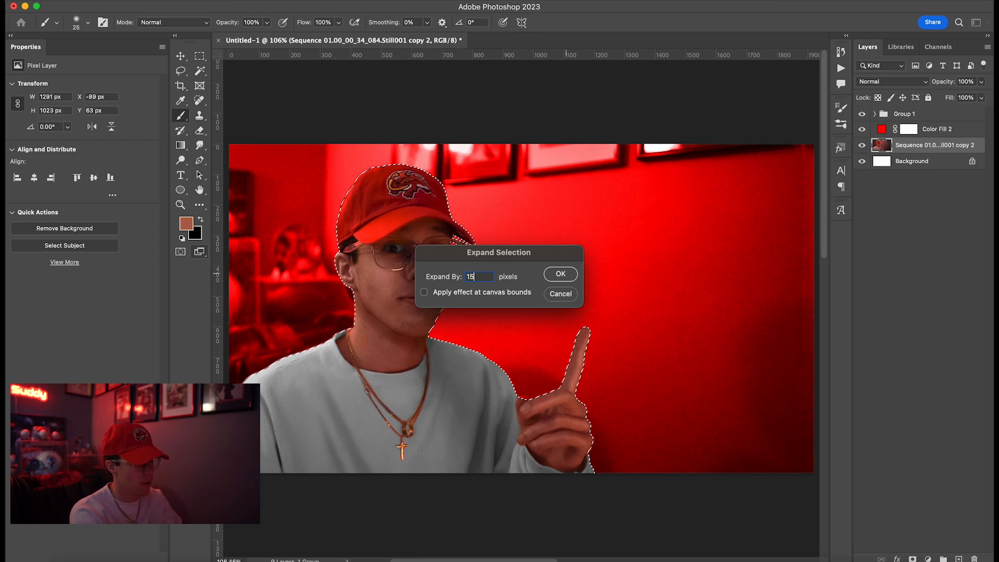
{"action": "type", "text": "15"}
{"action": "key", "text": "Return"}
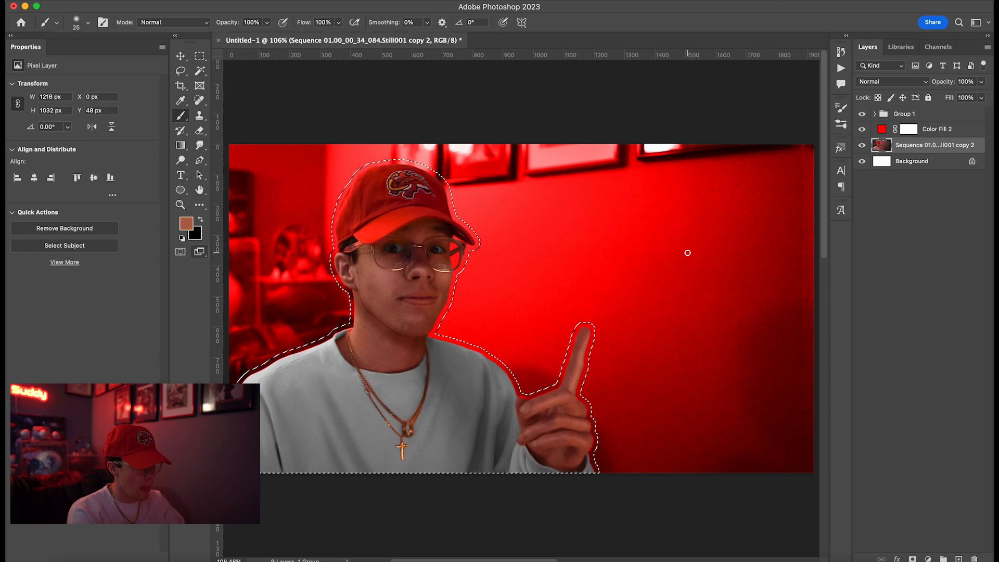
- Content-Aware Fill the selected person area of the background photo to a new layer, deselect, and merge the result with the photo layer
{"action": "key", "text": "m"}
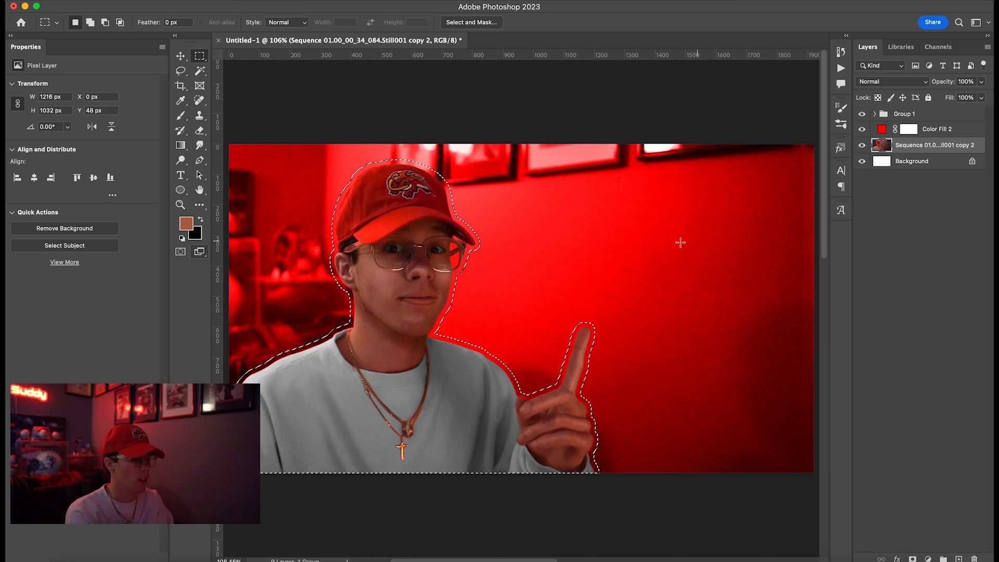
{"action": "right_click", "coordinate": [661, 242]}
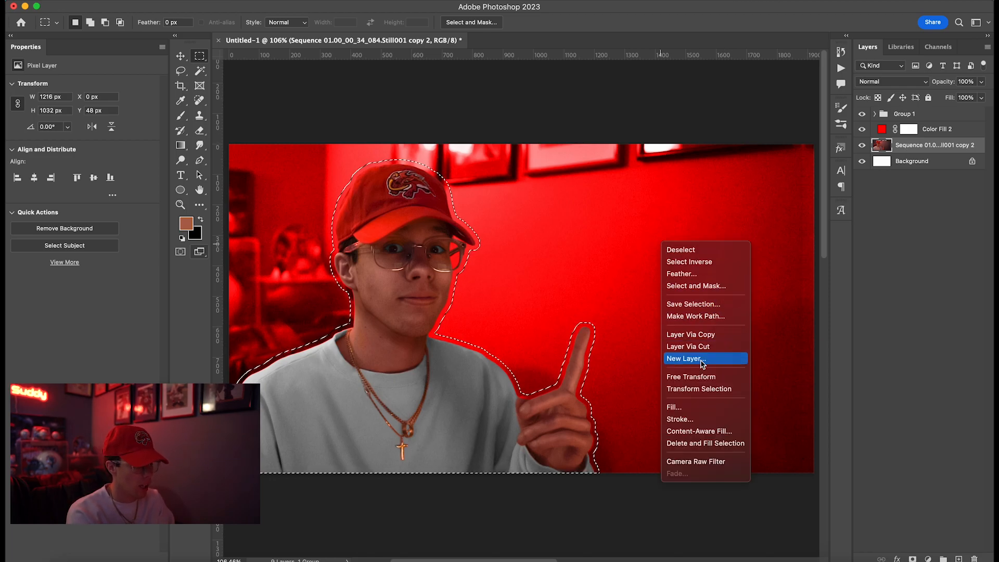
{"action": "left_click", "coordinate": [692, 430]}
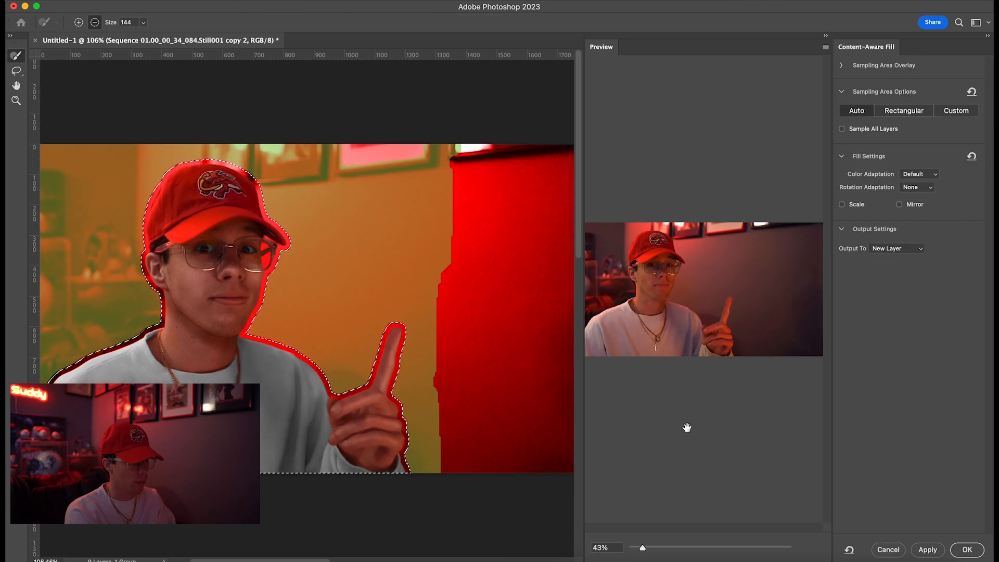
{"action": "left_click", "coordinate": [965, 550]}
{"action": "key", "text": "ctrl+d"}
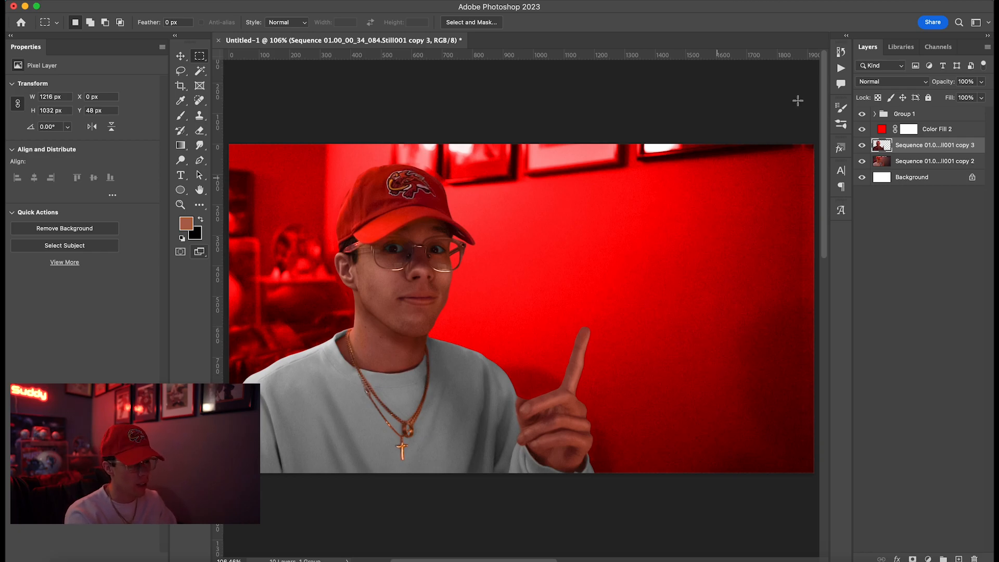
{"action": "key", "text": "super+e"}
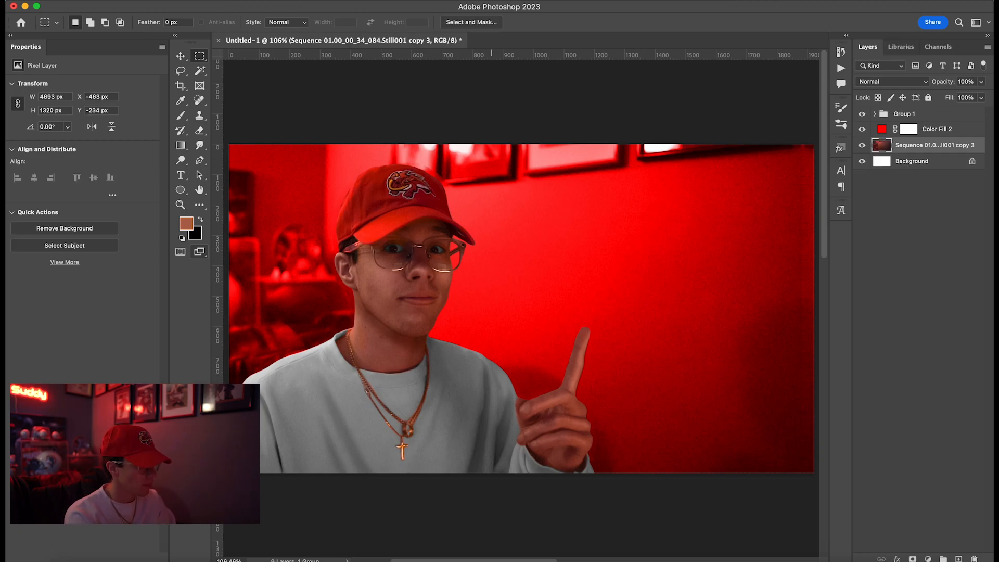
- Apply a Gaussian Blur with a 5.4-pixel radius to the merged background photo
{"action": "left_click", "coordinate": [266, 0]}
{"action": "mouse_move", "coordinate": [297, 140]}
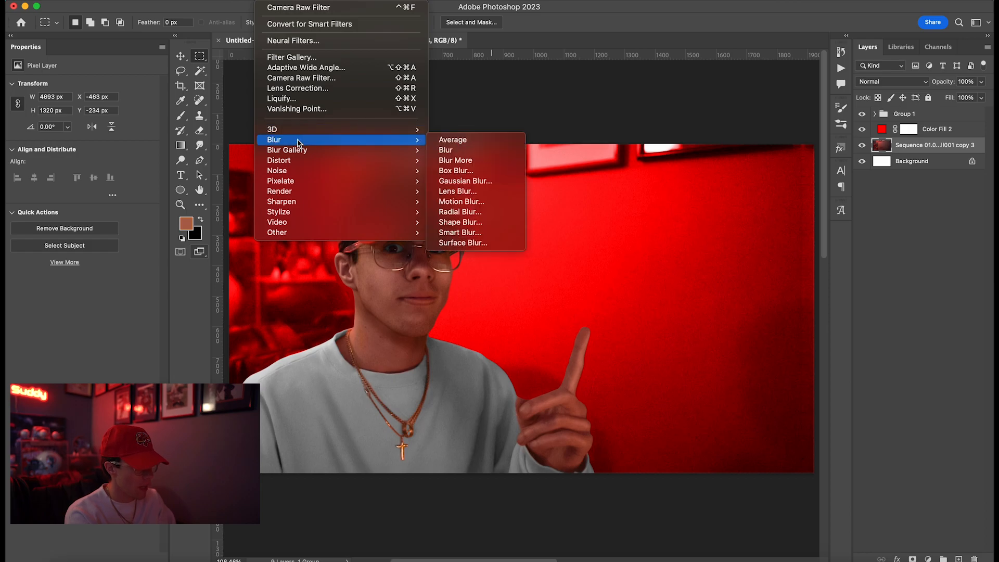
{"action": "left_click", "coordinate": [499, 187]}
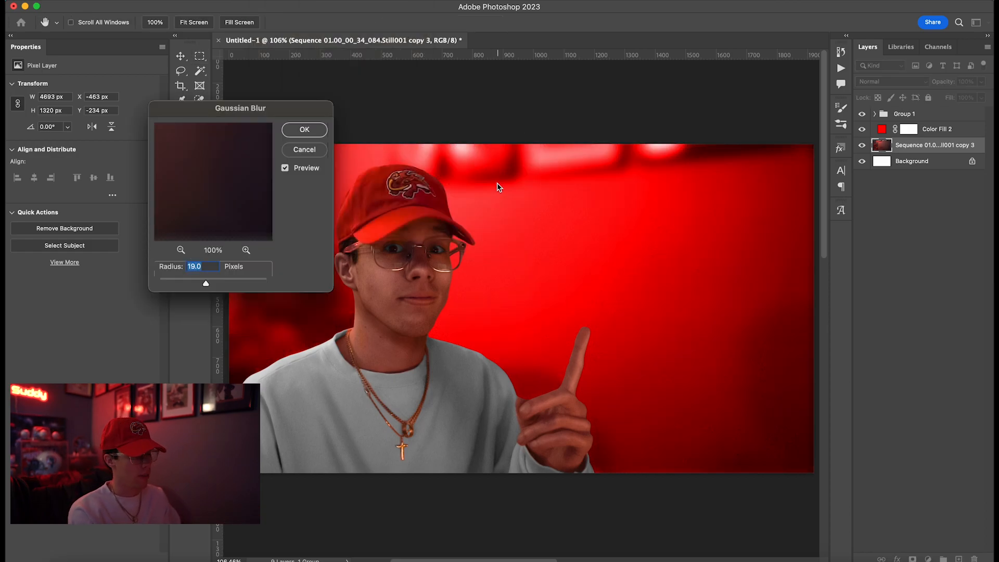
{"action": "left_click_drag", "start_coordinate": [199, 286], "coordinate": [194, 282]}
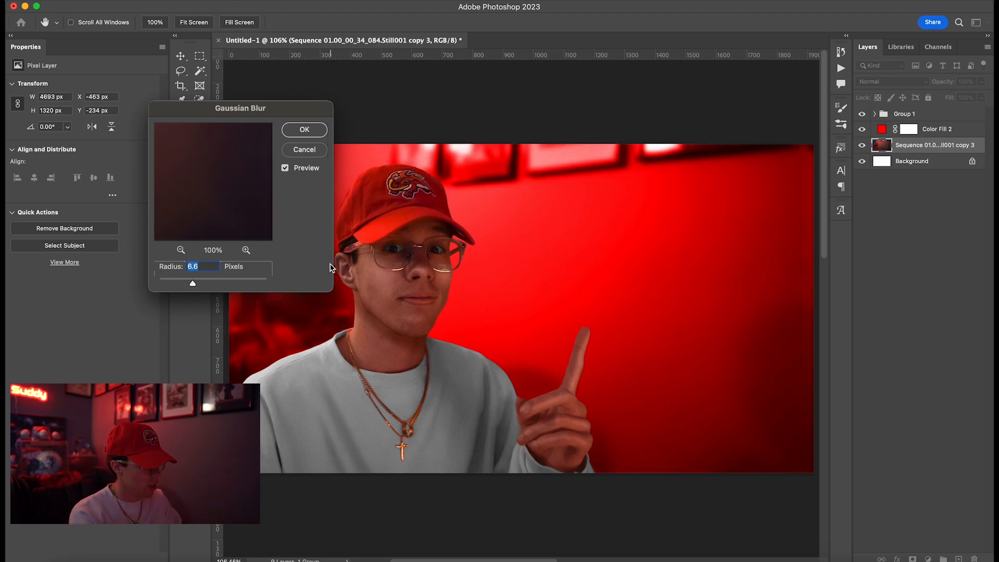
{"action": "left_click_drag", "start_coordinate": [182, 285], "coordinate": [189, 285]}
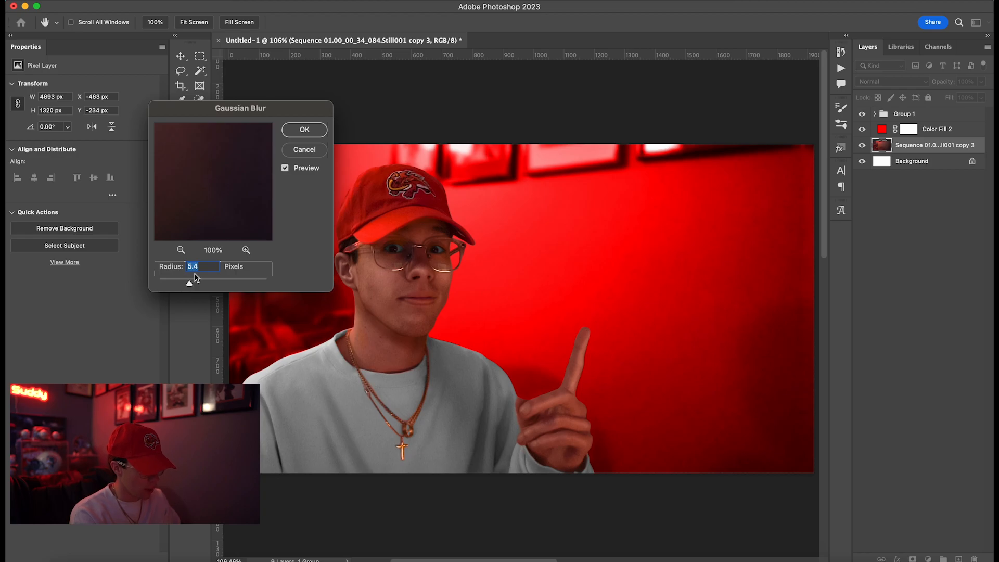
{"action": "left_click", "coordinate": [304, 130]}
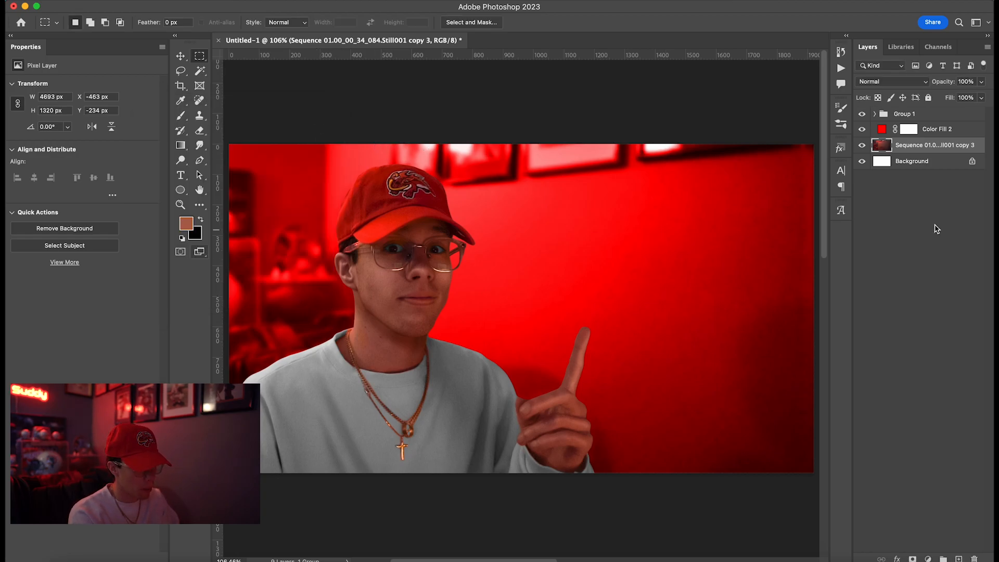
- Add an Exposure adjustment layer above the red color fill and darken the background to an exposure of -2.46
{"action": "left_click", "coordinate": [929, 131]}
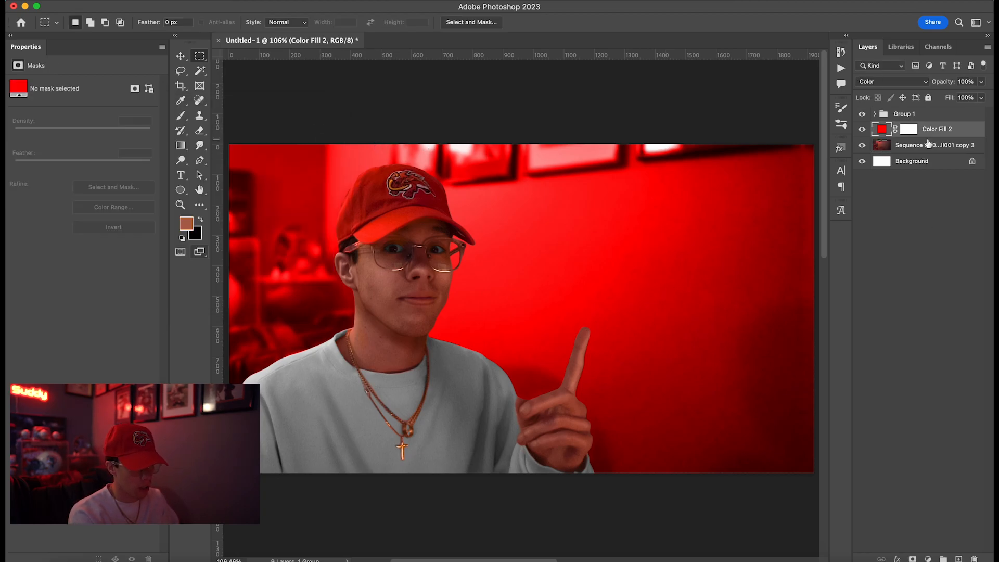
{"action": "left_click", "coordinate": [928, 558]}
{"action": "left_click", "coordinate": [939, 470]}
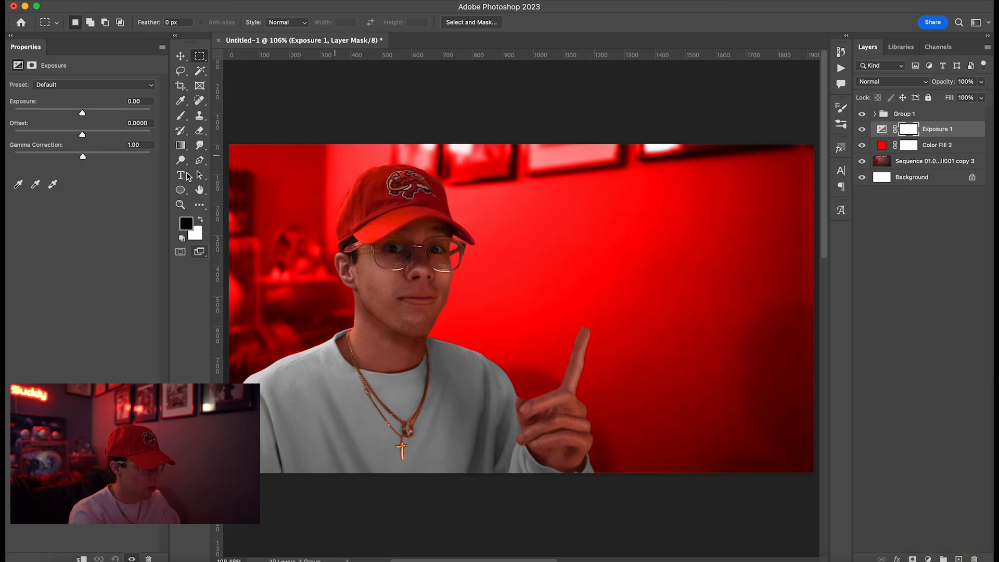
{"action": "left_click_drag", "start_coordinate": [71, 112], "coordinate": [60, 114]}
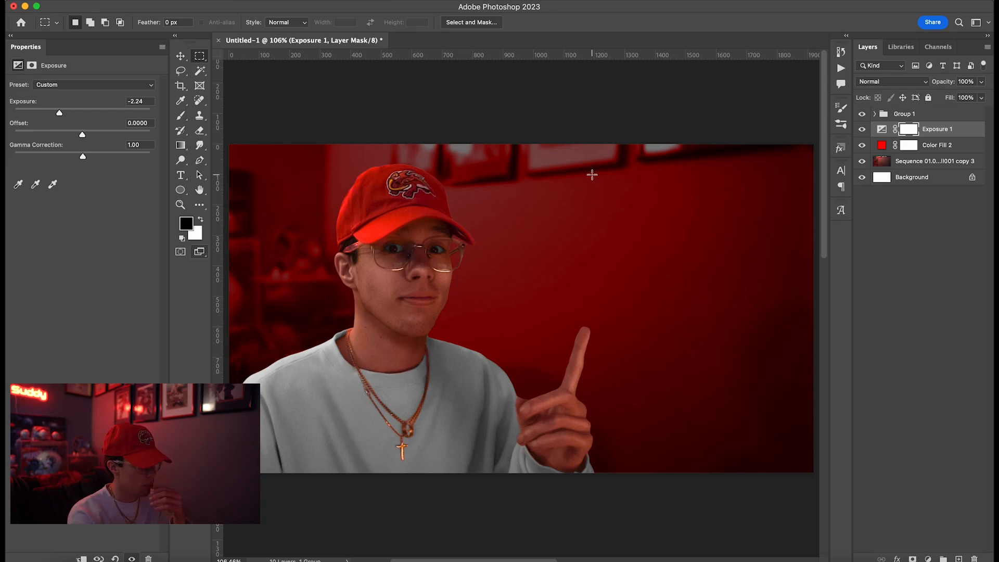
{"action": "left_click_drag", "start_coordinate": [55, 111], "coordinate": [58, 111]}
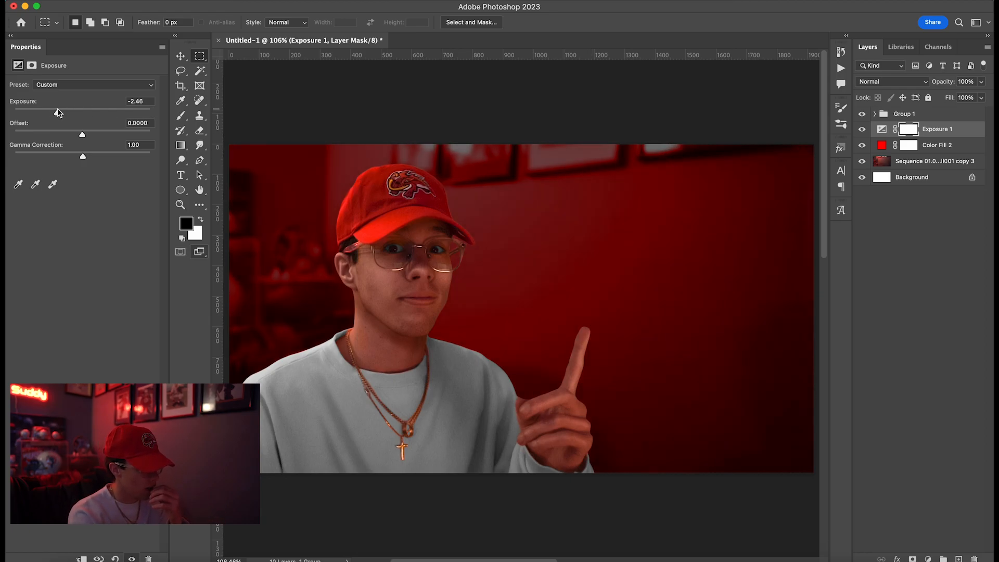
- Give the person's photo layer in Group 1 a white Inner Glow with Overlay blend mode and 100% opacity, then collapse the group
{"action": "left_click", "coordinate": [874, 113]}
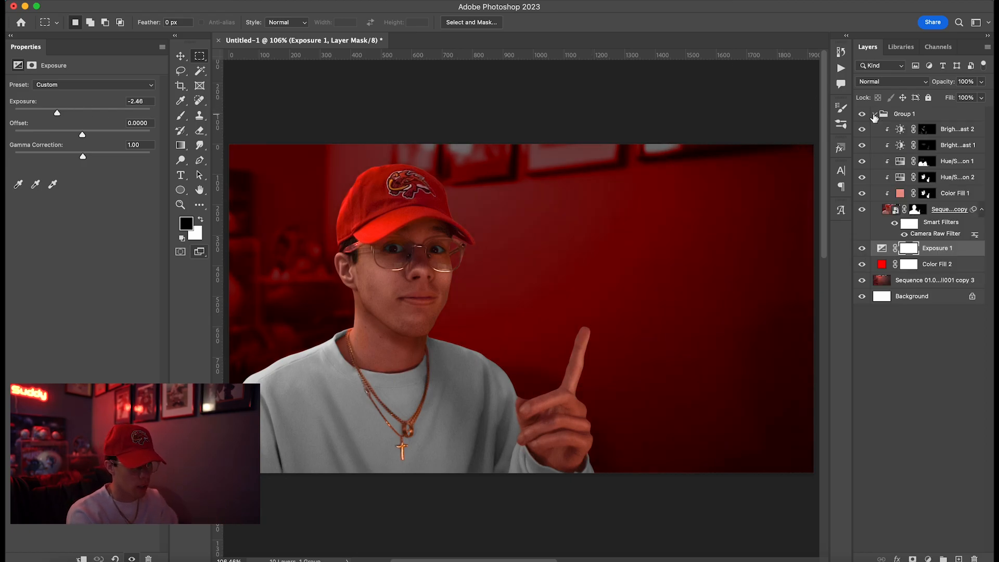
{"action": "left_click", "coordinate": [955, 214]}
{"action": "left_click", "coordinate": [897, 559]}
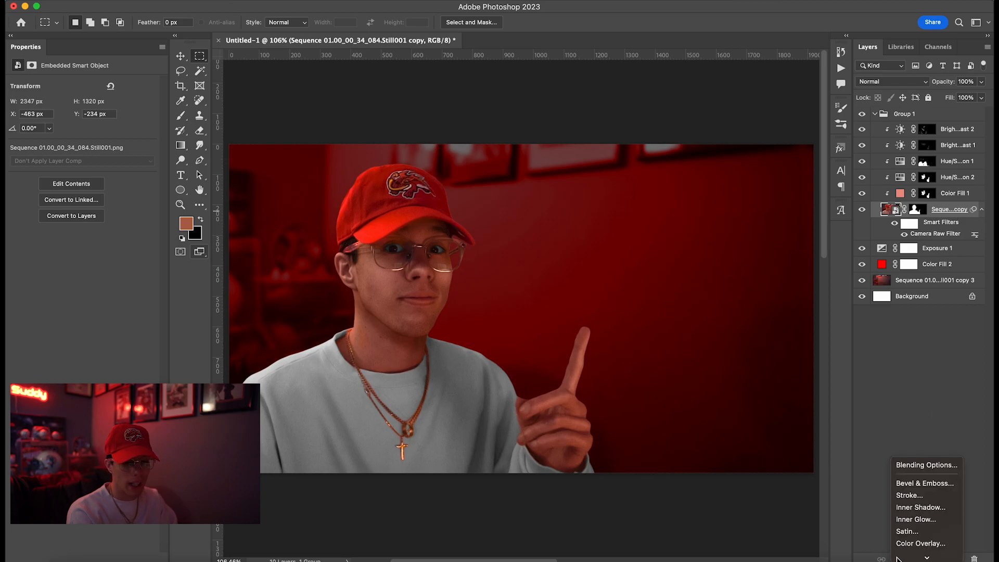
{"action": "left_click", "coordinate": [915, 519]}
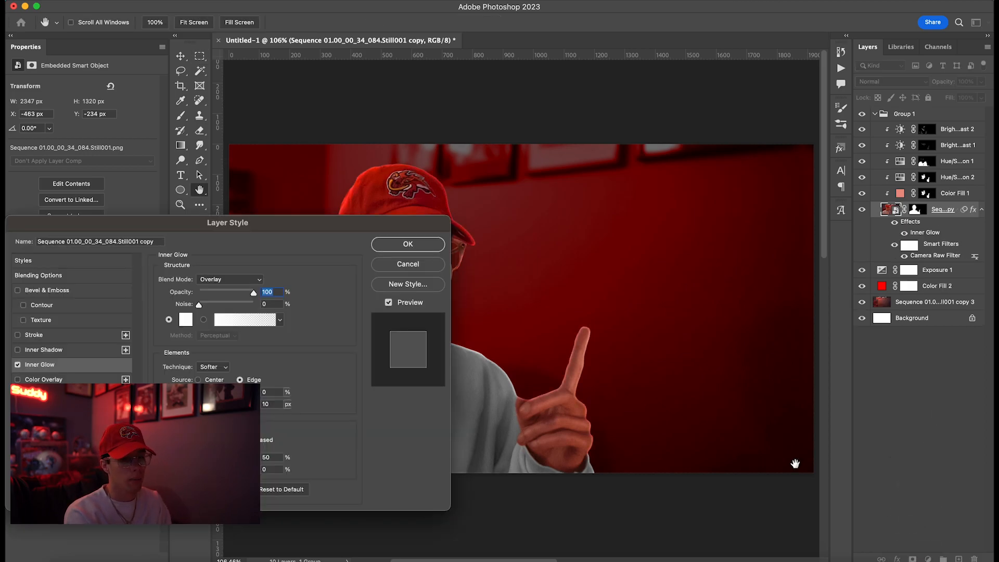
{"action": "left_click_drag", "start_coordinate": [298, 231], "coordinate": [190, 252]}
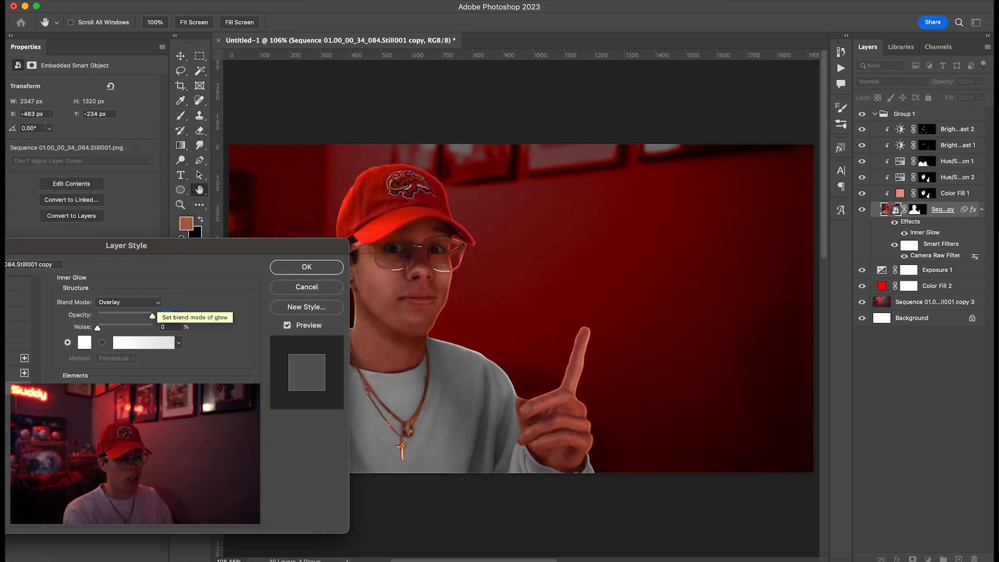
{"action": "key", "text": "Tab"}
{"action": "left_click", "coordinate": [109, 425]}
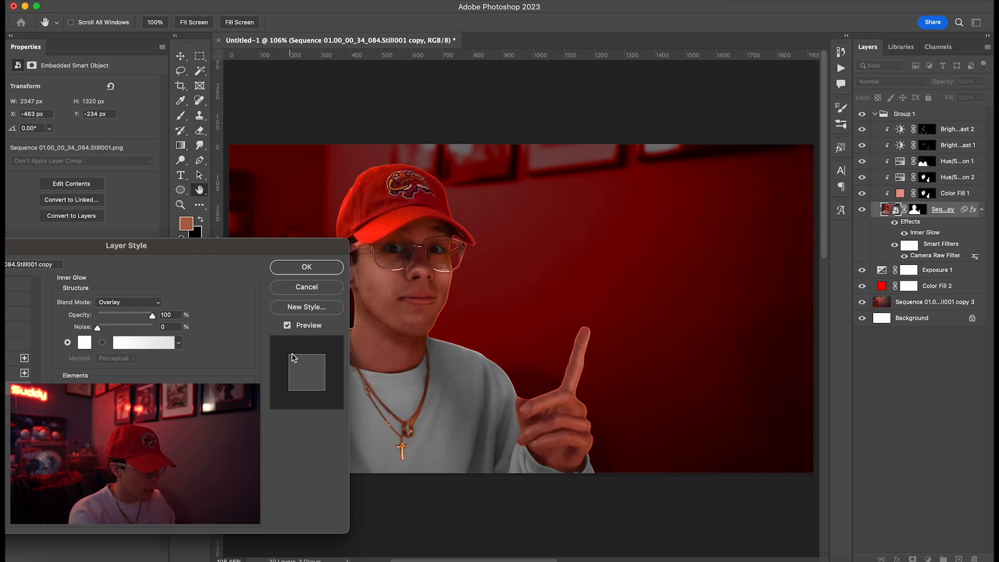
{"action": "left_click", "coordinate": [320, 268]}
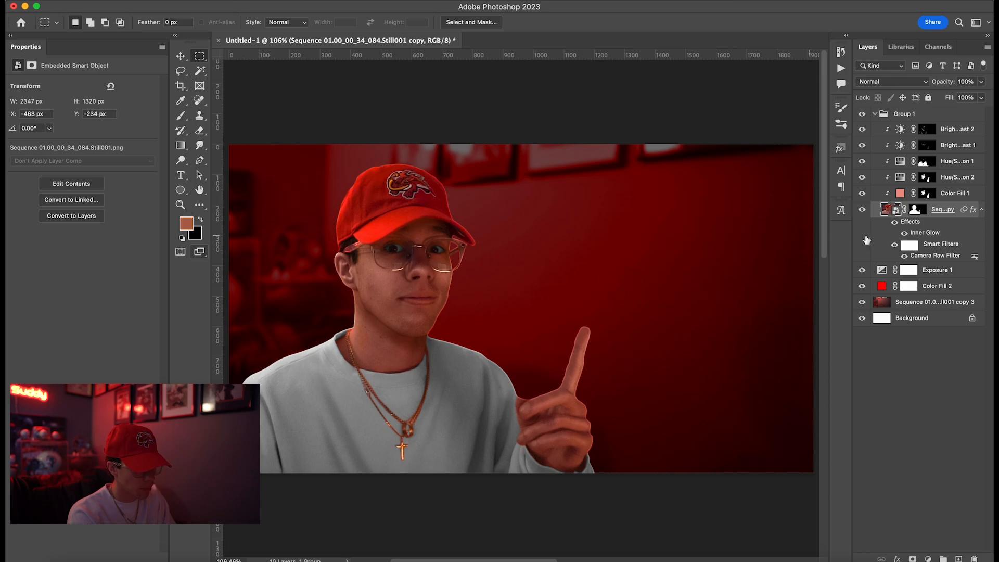
{"action": "left_click", "coordinate": [875, 114]}
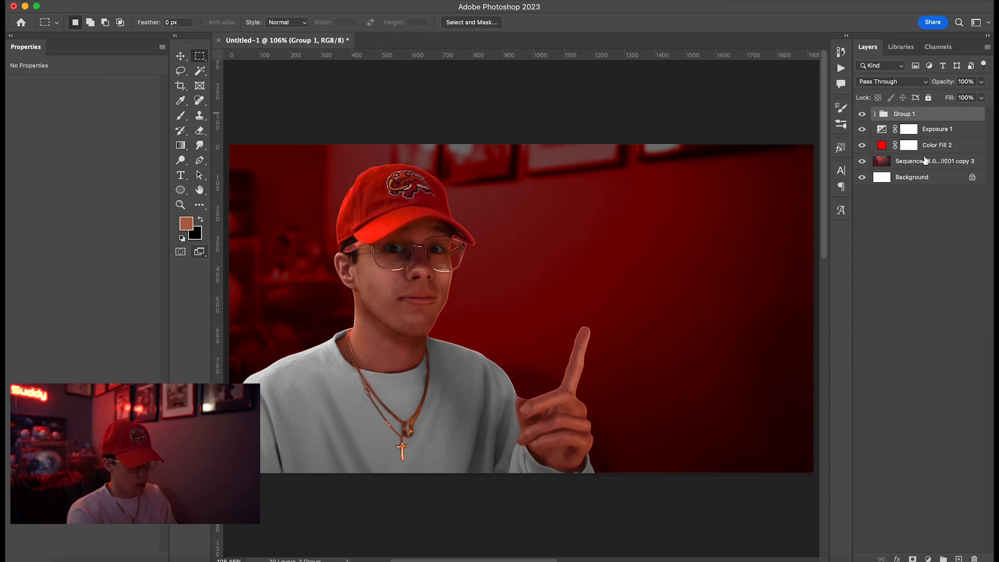
- Add a new layer above the Exposure adjustment and set up a soft white brush with 0% hardness at 250 px
{"action": "left_click", "coordinate": [936, 129]}
{"action": "left_click", "coordinate": [958, 558]}
{"action": "key", "text": "b"}
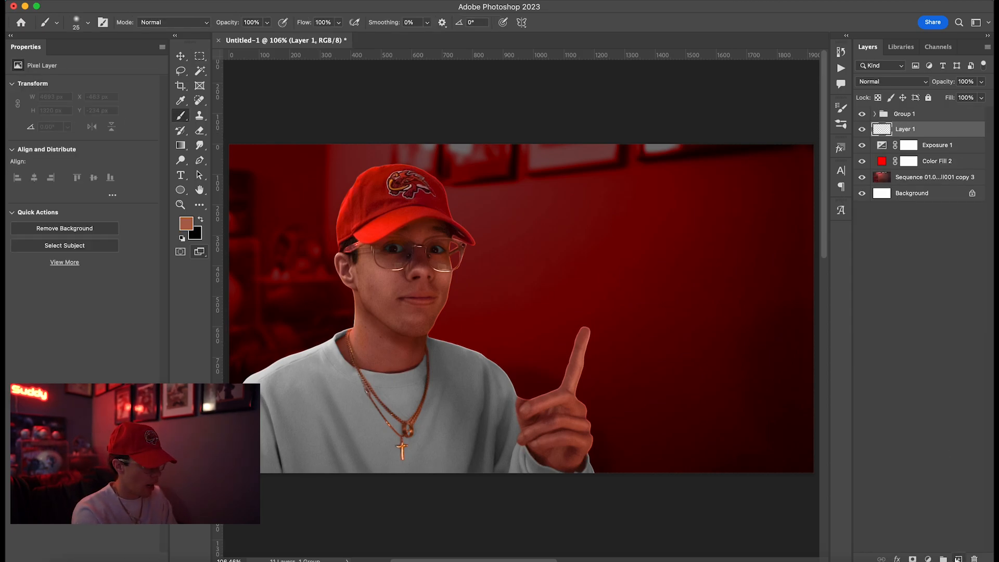
{"action": "key", "text": "x"}
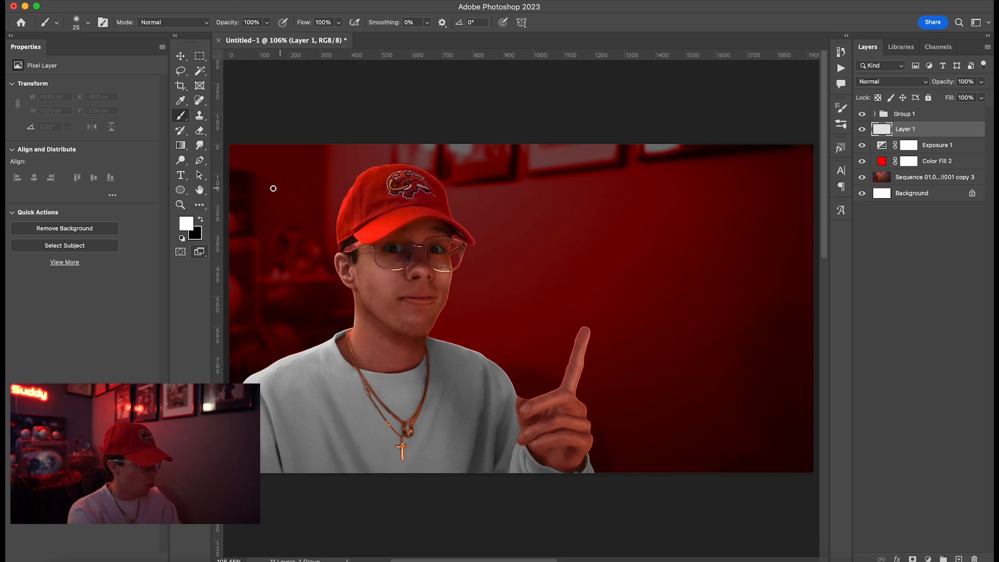
{"action": "left_click", "coordinate": [75, 21]}
{"action": "left_click", "coordinate": [97, 55]}
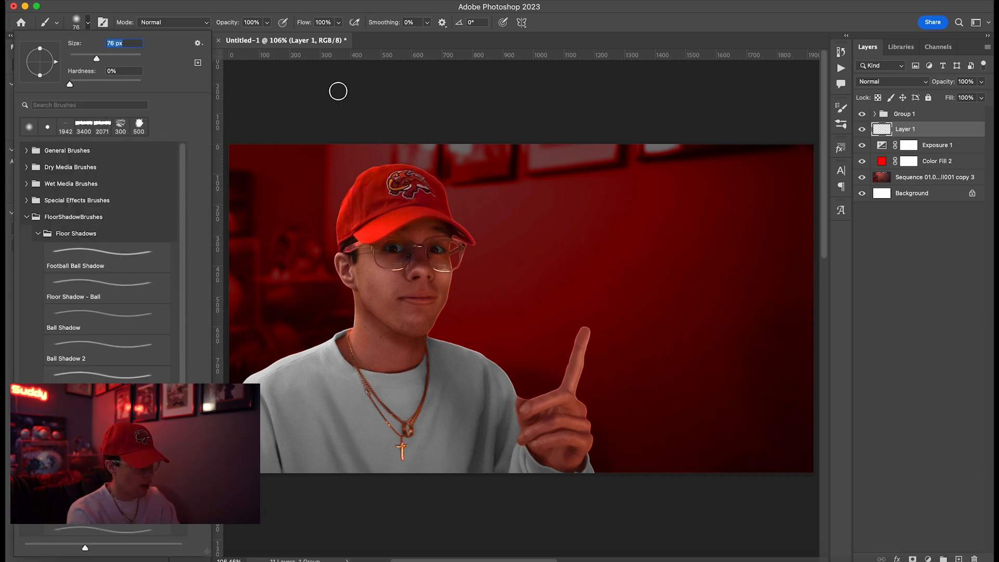
{"action": "left_click", "coordinate": [338, 91]}
{"action": "key", "text": "bracketright"}
{"action": "key", "text": "bracketright"}
{"action": "key", "text": "bracketright"}
{"action": "key", "text": "bracketright"}
{"action": "key", "text": "bracketright"}
{"action": "key", "text": "bracketright"}
{"action": "key", "text": "bracketright"}
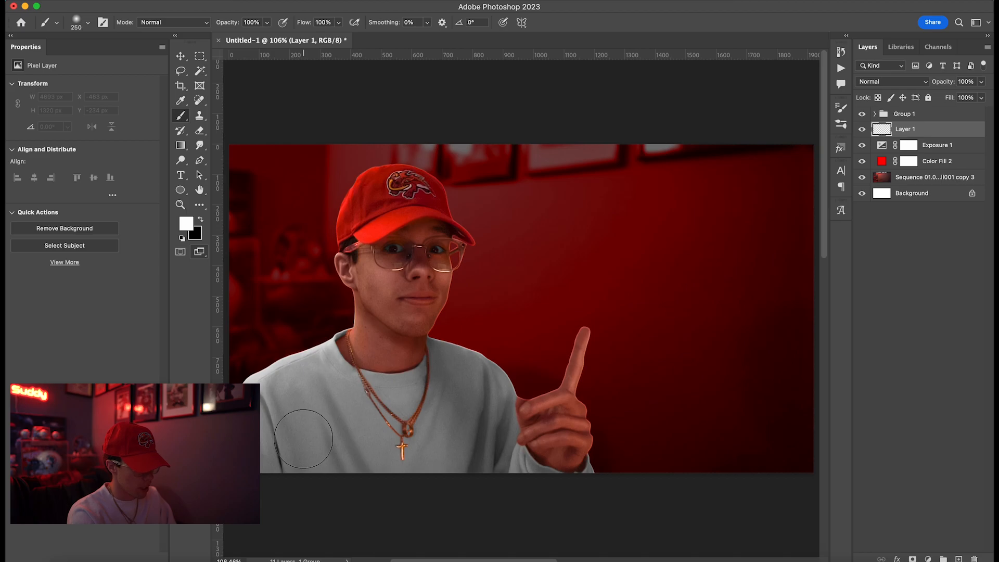
- Paint a soft white glow behind the person along both shoulders, from the neck down to the pointing hand
{"action": "scroll", "coordinate": [304, 439], "scroll_direction": "left", "scroll_amount": 5}
{"action": "scroll", "coordinate": [304, 439], "scroll_direction": "down", "scroll_amount": 2}
{"action": "left_click", "coordinate": [343, 384]}
{"action": "left_click", "coordinate": [348, 377]}
{"action": "left_click", "coordinate": [356, 364]}
{"action": "left_click", "coordinate": [370, 356]}
{"action": "left_click", "coordinate": [384, 347]}
{"action": "left_click", "coordinate": [394, 352]}
{"action": "left_click", "coordinate": [420, 346]}
{"action": "left_click", "coordinate": [424, 341]}
{"action": "left_click", "coordinate": [439, 329]}
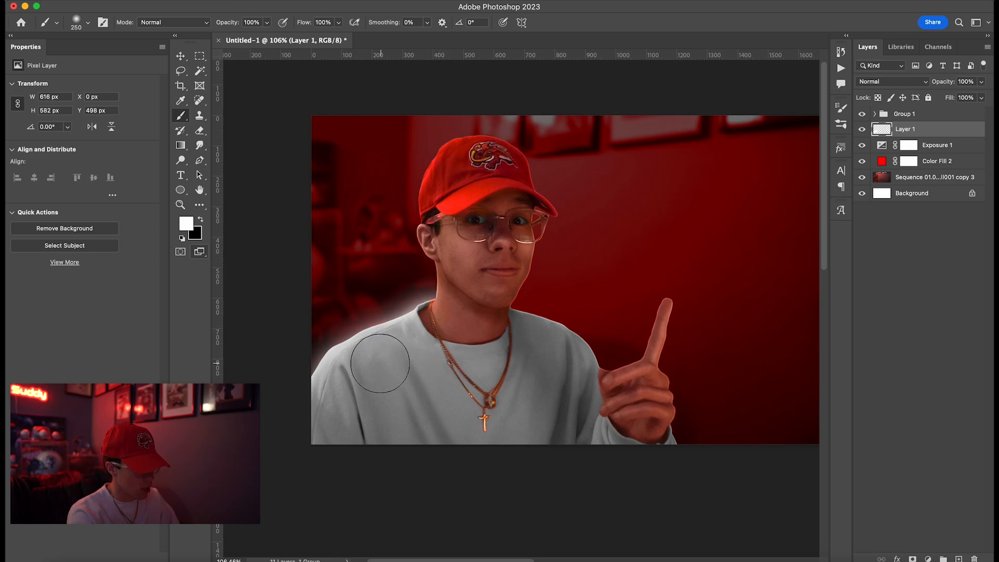
{"action": "left_click", "coordinate": [510, 338]}
{"action": "left_click", "coordinate": [531, 348]}
{"action": "left_click", "coordinate": [542, 352]}
{"action": "left_click", "coordinate": [564, 369]}
{"action": "left_click", "coordinate": [571, 381]}
{"action": "left_click", "coordinate": [578, 388]}
{"action": "left_click", "coordinate": [645, 446]}
{"action": "left_click", "coordinate": [503, 341]}
{"action": "left_click", "coordinate": [532, 346]}
- Add another layer above the first glow and paint a wider white glow behind the shoulders with a 900 px brush
{"action": "left_click", "coordinate": [958, 559]}
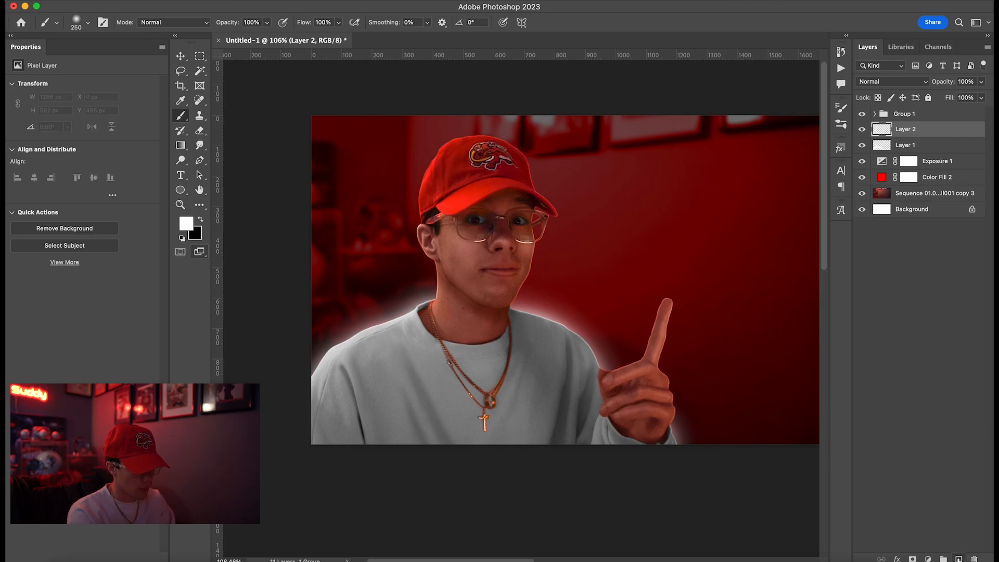
{"action": "key", "text": "bracketright"}
{"action": "key", "text": "bracketright"}
{"action": "key", "text": "bracketright"}
{"action": "key", "text": "bracketright"}
{"action": "key", "text": "bracketright"}
{"action": "key", "text": "bracketright"}
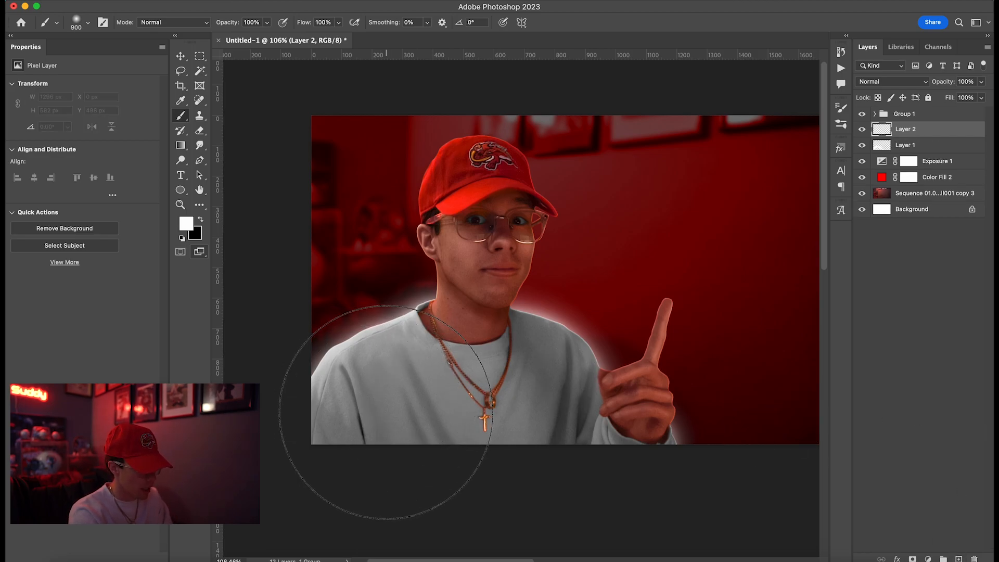
{"action": "left_click", "coordinate": [376, 414]}
{"action": "left_click", "coordinate": [385, 417]}
{"action": "key", "text": "bracketright"}
{"action": "left_click", "coordinate": [481, 400]}
{"action": "left_click", "coordinate": [509, 405]}
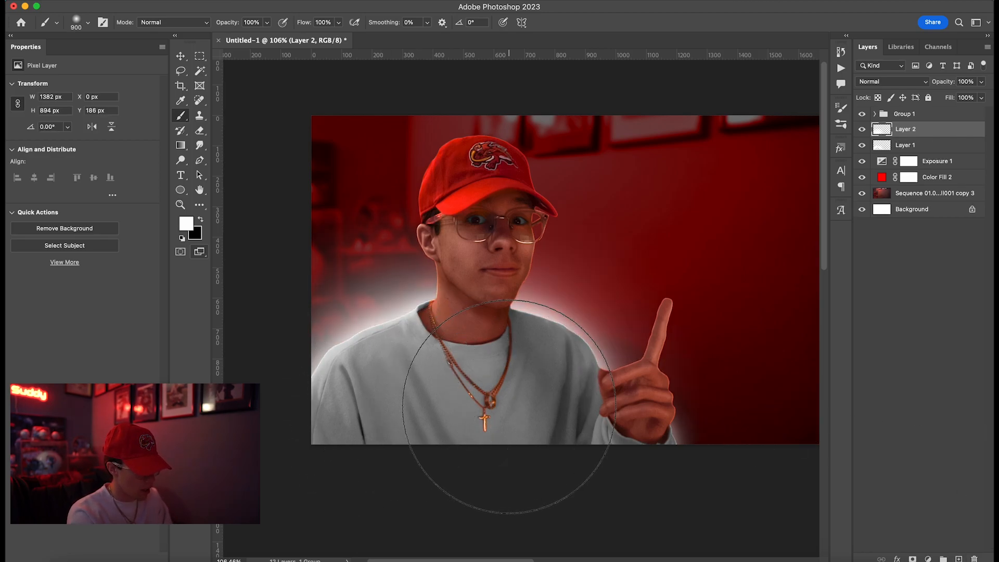
{"action": "left_click", "coordinate": [549, 436]}
{"action": "left_click", "coordinate": [566, 447]}
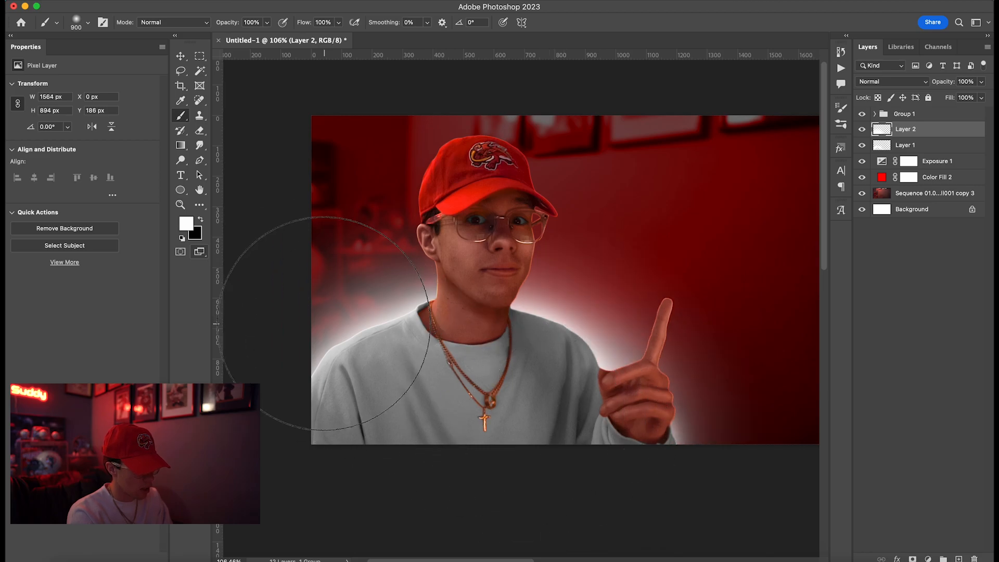
- Place the wide glow layer beneath the narrow glow layer and reduce its fill to 50%
{"action": "left_click", "coordinate": [181, 54]}
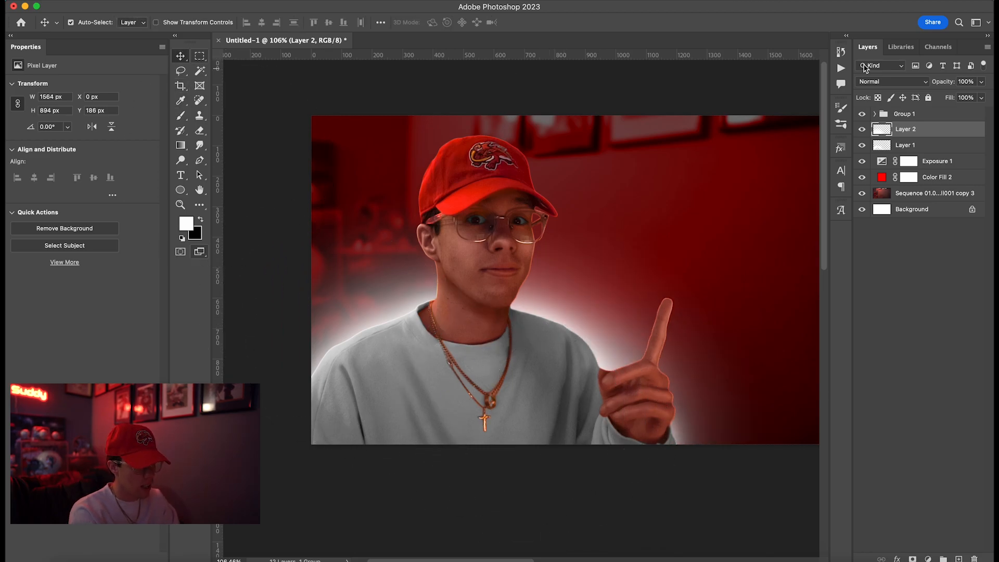
{"action": "left_click_drag", "start_coordinate": [903, 145], "coordinate": [898, 150]}
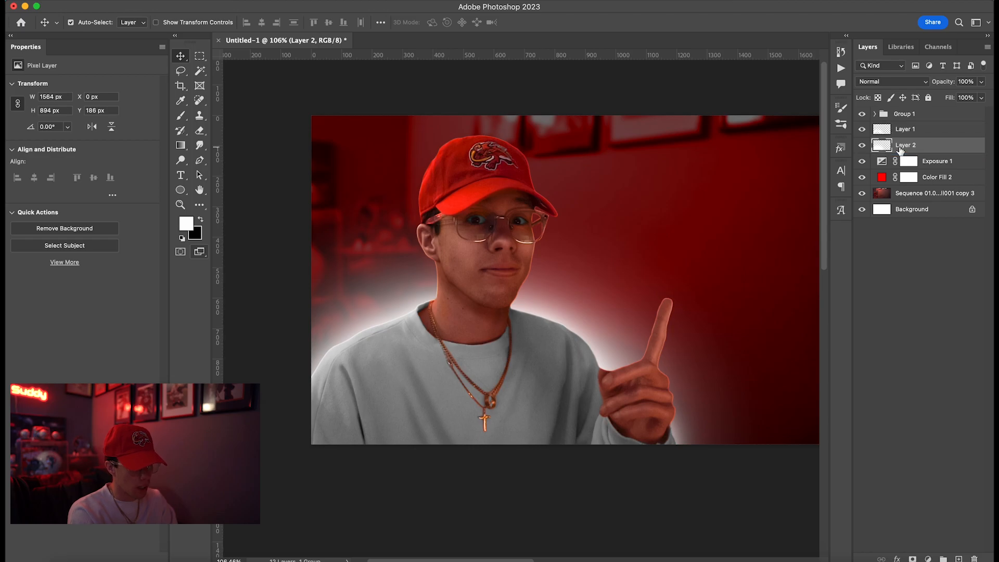
{"action": "left_click", "coordinate": [966, 97]}
{"action": "type", "text": "50"}
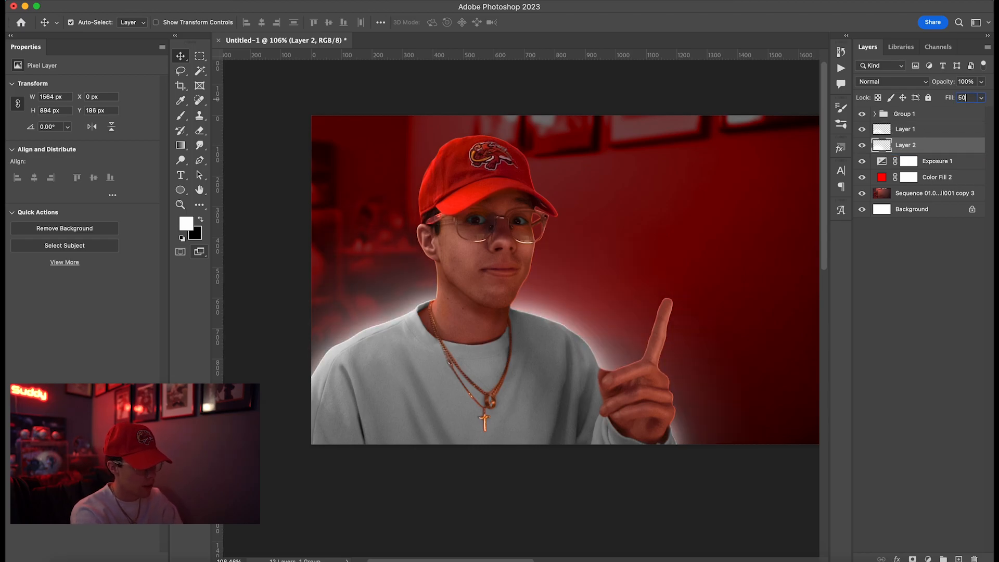
{"action": "key", "text": "Return"}
{"action": "key", "text": "super+0"}
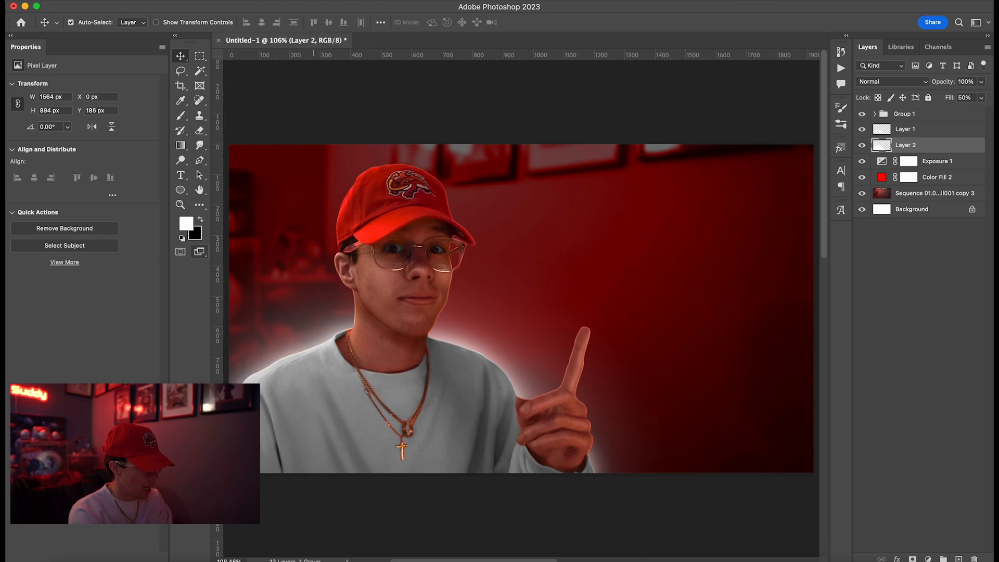
{"action": "left_click", "coordinate": [237, 398]}
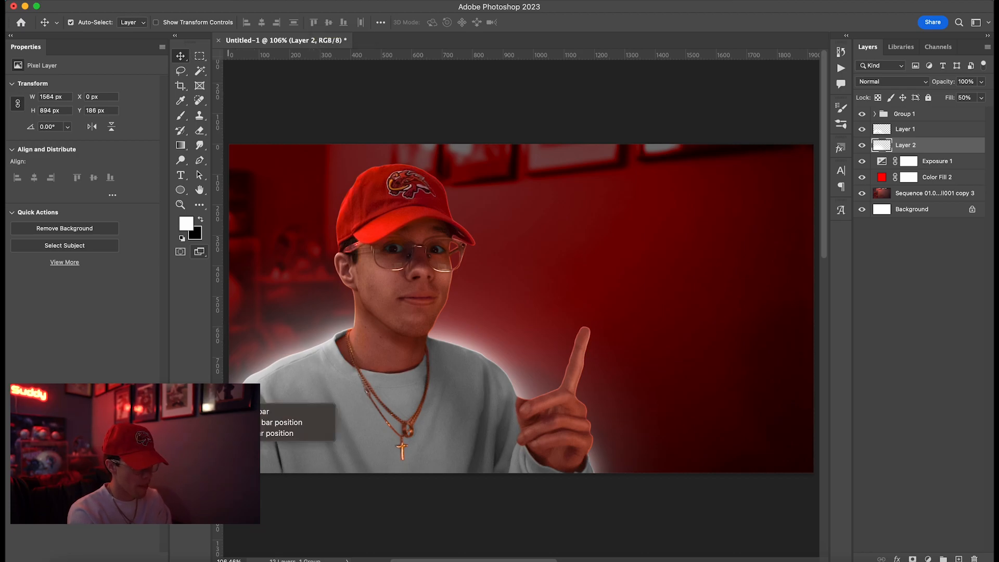
{"action": "left_click", "coordinate": [208, 376]}
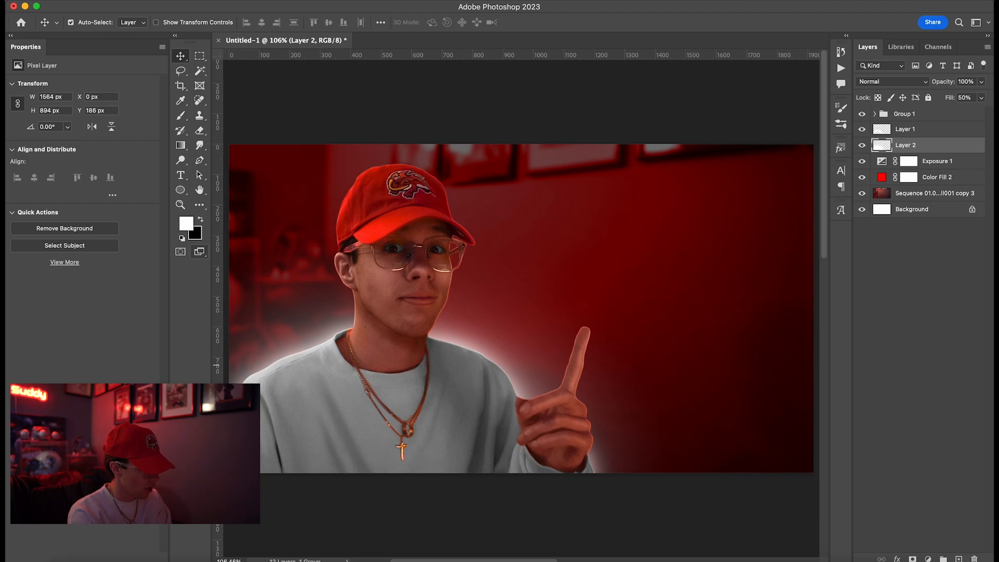
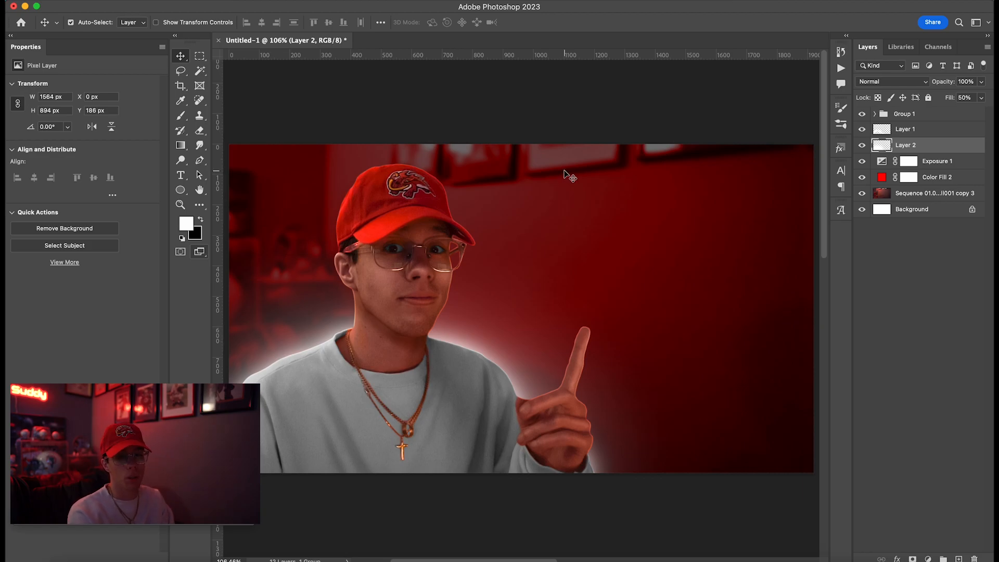
- Open Rating Your Sports Designs Thumbnail.psd from the Video folder on the Desktop
{"action": "left_click", "coordinate": [91, 1]}
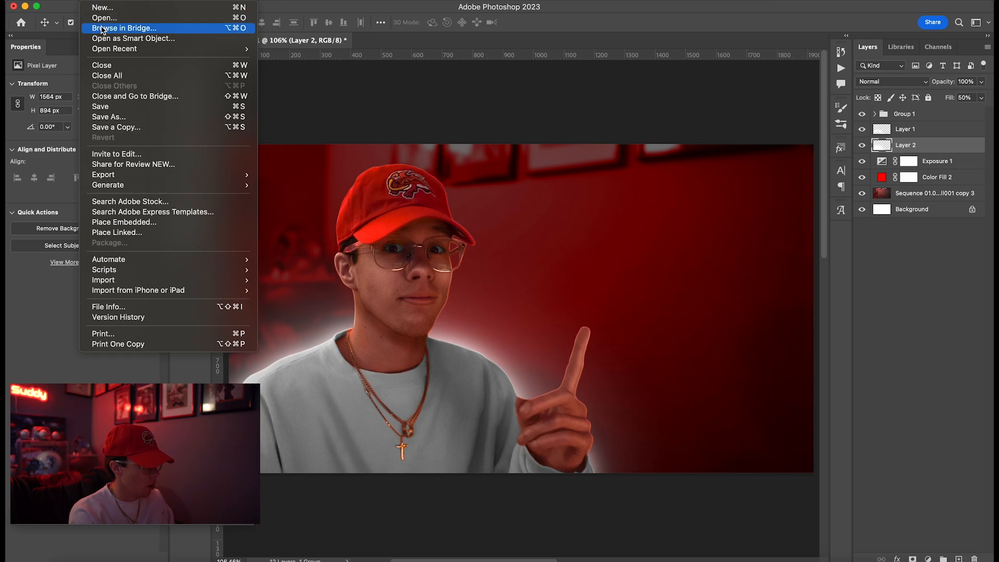
{"action": "left_click", "coordinate": [156, 15]}
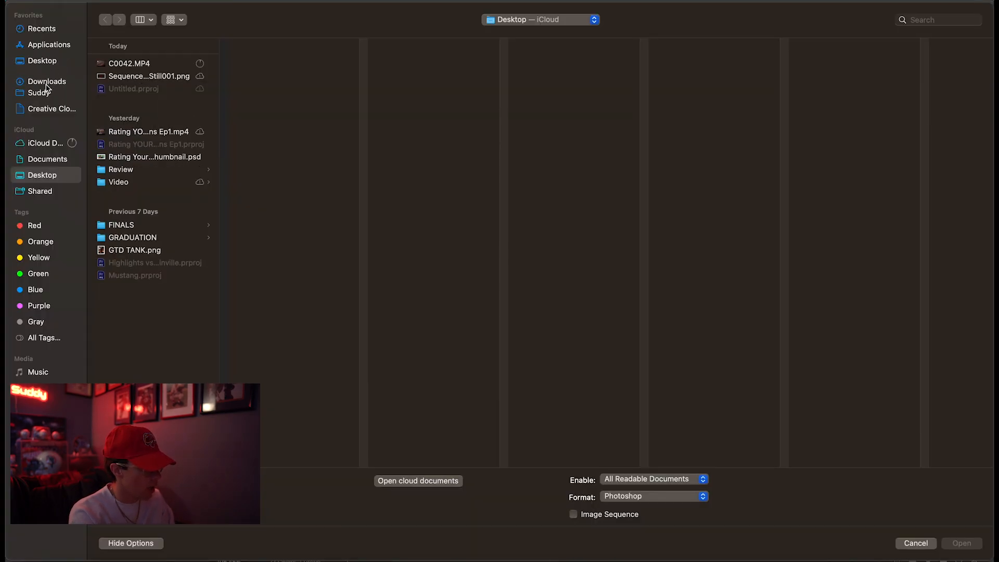
{"action": "left_click", "coordinate": [42, 62]}
{"action": "left_click", "coordinate": [143, 172]}
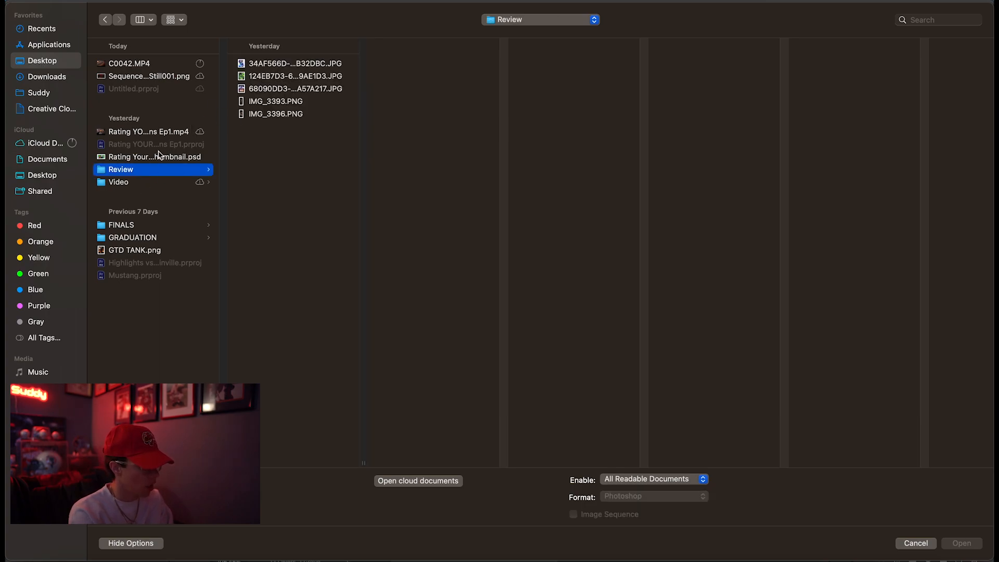
{"action": "left_click", "coordinate": [165, 185]}
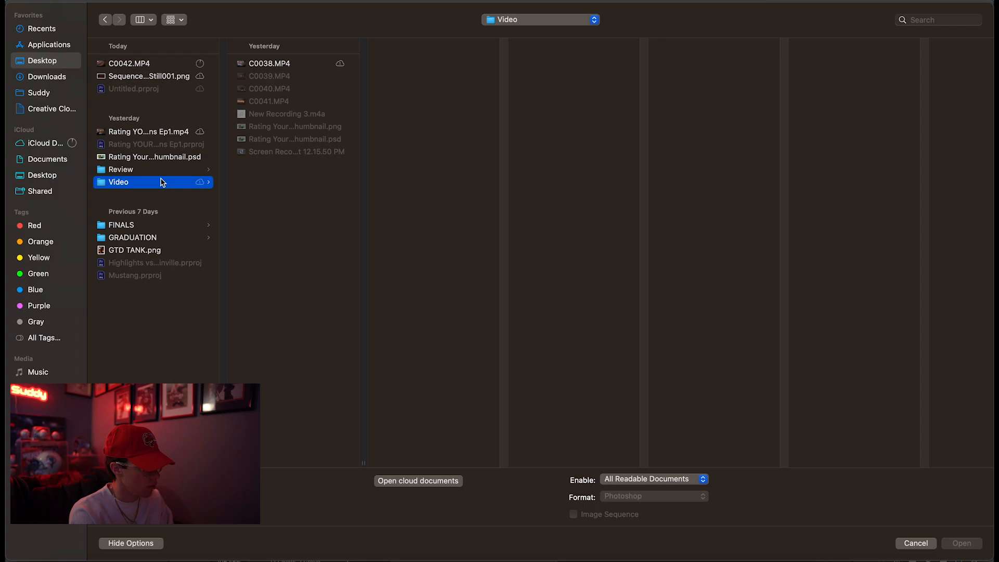
{"action": "left_click", "coordinate": [273, 127]}
{"action": "double_click", "coordinate": [274, 139]}
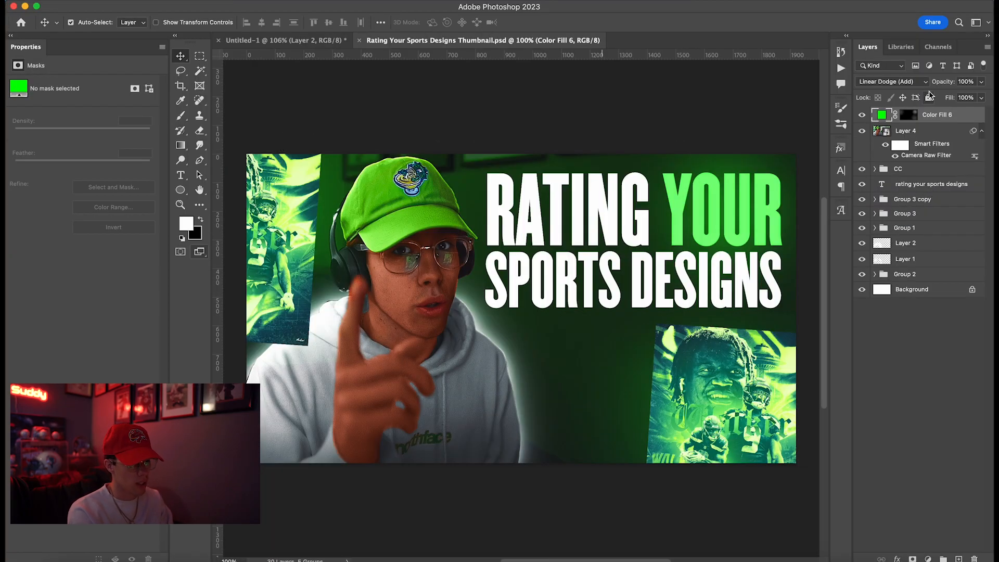
- Copy the CC adjustment group from the sports designs thumbnail into Untitled-1, above Group 1
{"action": "left_click", "coordinate": [926, 132]}
{"action": "left_click", "coordinate": [897, 171]}
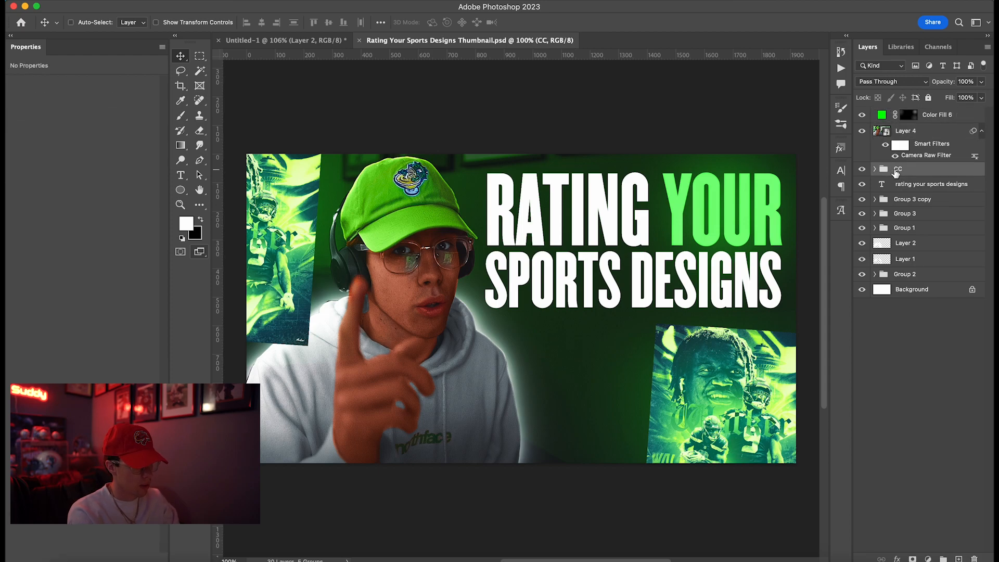
{"action": "left_click", "coordinate": [312, 40]}
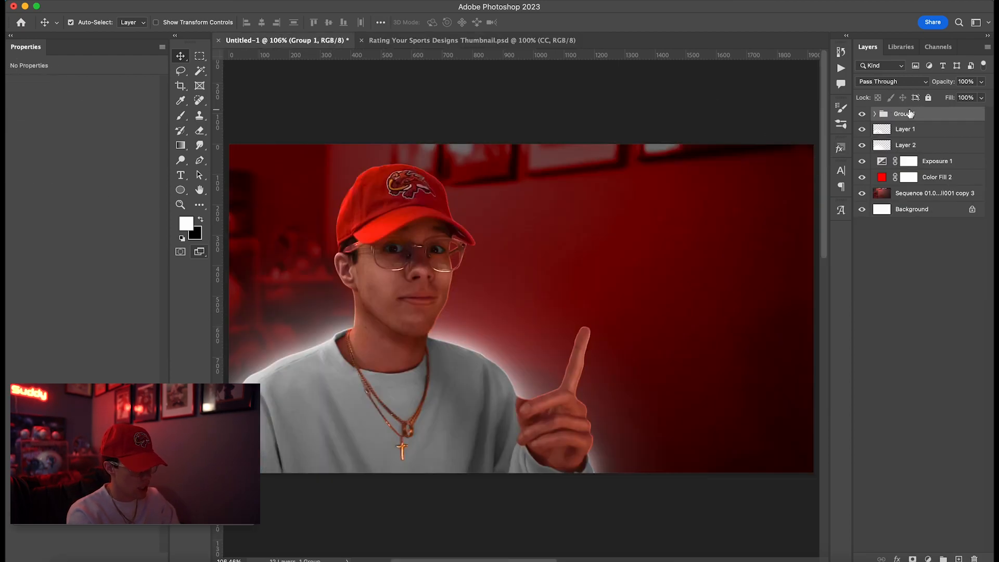
{"action": "left_click_drag", "start_coordinate": [910, 113], "coordinate": [908, 110]}
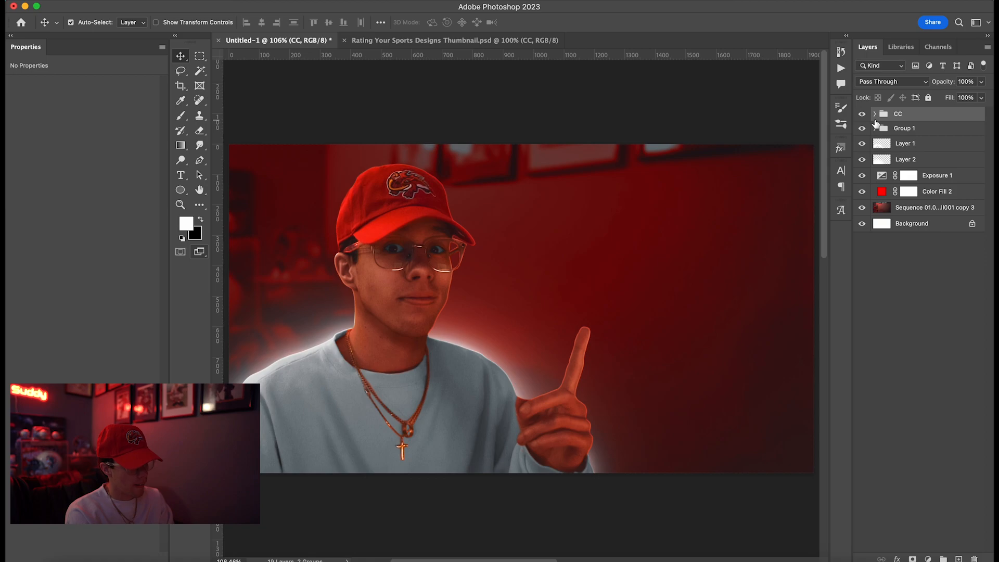
- Compare the image with and without the color correction of the CC group
{"action": "left_click", "coordinate": [862, 114]}
{"action": "left_click", "coordinate": [861, 114]}
{"action": "left_click", "coordinate": [862, 114]}
{"action": "left_click", "coordinate": [862, 114]}
{"action": "left_click", "coordinate": [861, 113]}
{"action": "left_click", "coordinate": [862, 114]}
{"action": "left_click", "coordinate": [861, 114]}
{"action": "left_click", "coordinate": [861, 114]}
{"action": "left_click", "coordinate": [862, 114]}
{"action": "left_click", "coordinate": [861, 114]}
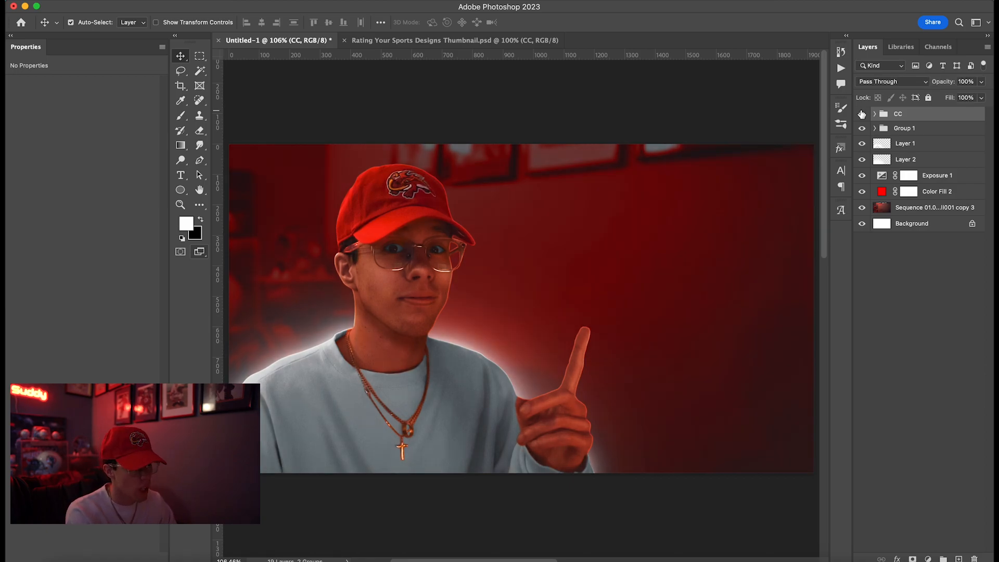
{"action": "left_click", "coordinate": [862, 114]}
{"action": "left_click", "coordinate": [861, 114]}
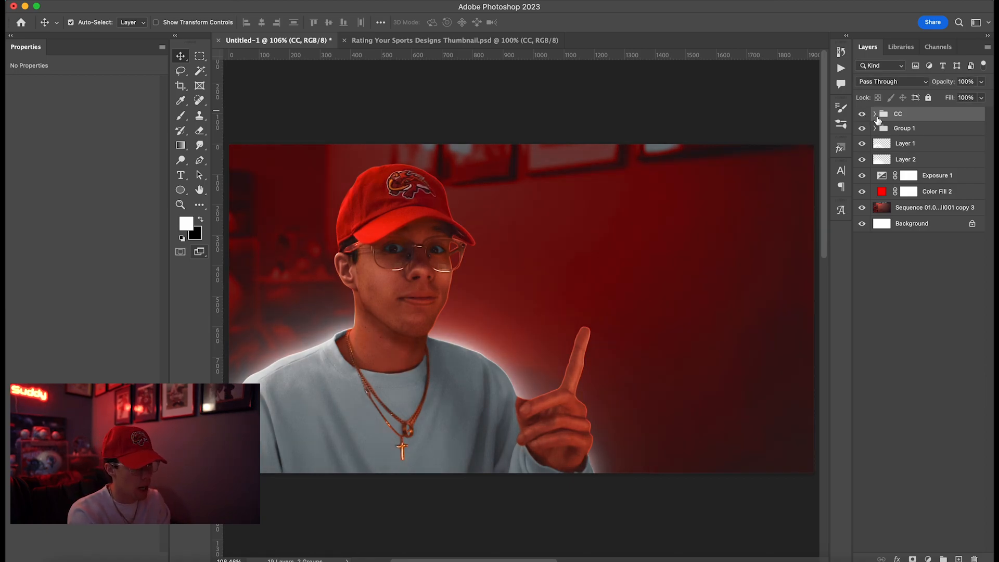
- Toggle the visibility of the Color Lookup adjustments in the CC group, collapse it, and compare the image with and without the group
{"action": "left_click", "coordinate": [874, 114]}
{"action": "left_click", "coordinate": [862, 146]}
{"action": "left_click", "coordinate": [862, 148]}
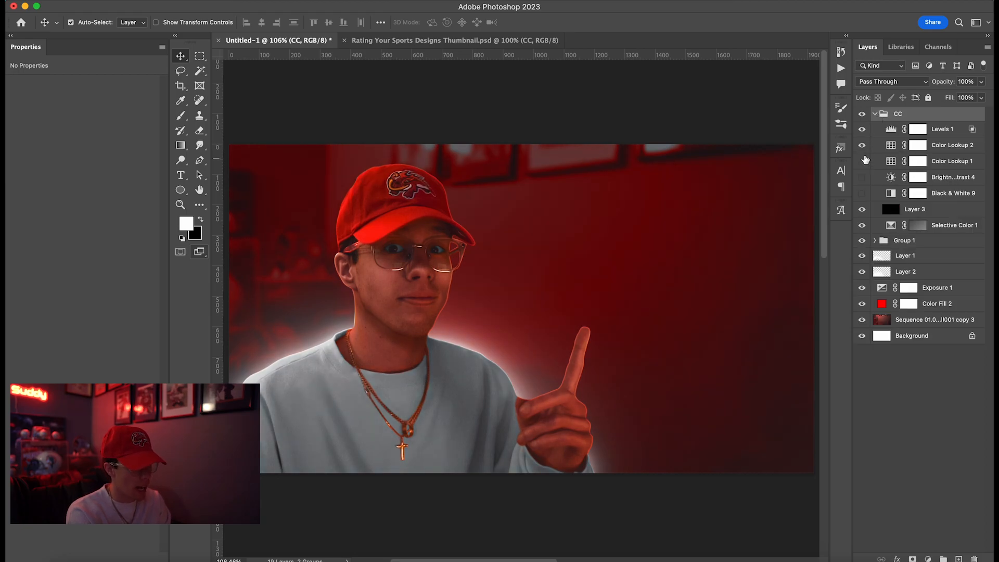
{"action": "left_click", "coordinate": [874, 114]}
{"action": "left_click", "coordinate": [861, 114]}
{"action": "left_click", "coordinate": [860, 114]}
{"action": "left_click", "coordinate": [861, 114]}
{"action": "left_click", "coordinate": [861, 114]}
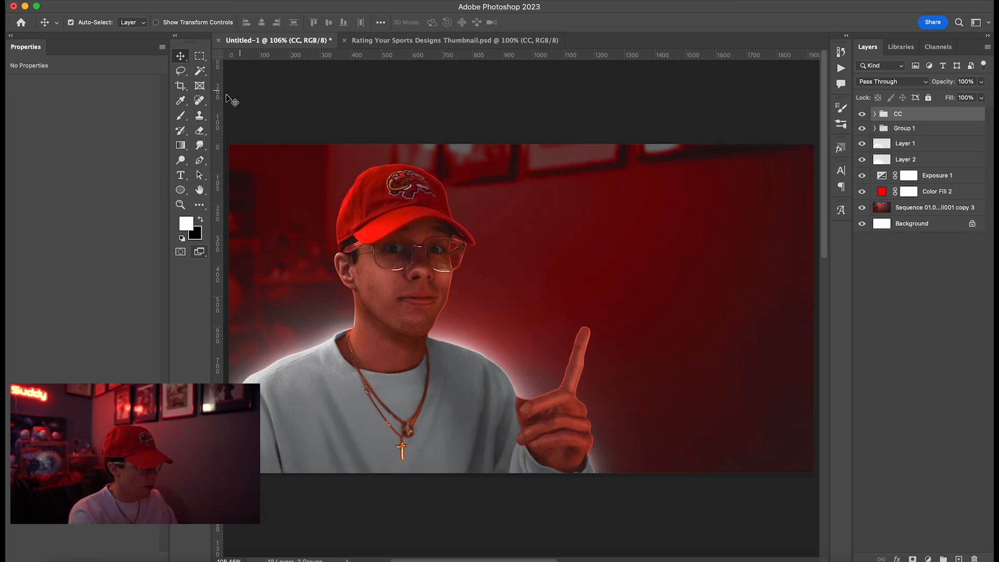
- Add the two-line white title "HOW TO MAKE A THUMBNAIL" on the empty wall above the pointing finger
{"action": "key", "text": "t"}
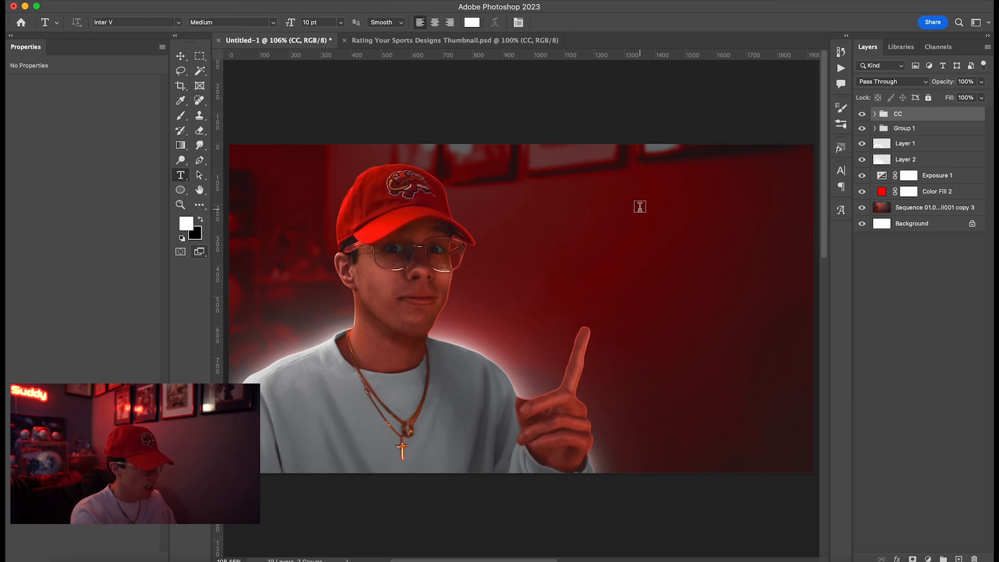
{"action": "left_click", "coordinate": [578, 231]}
{"action": "type", "text": "HOW TO MAKE "}
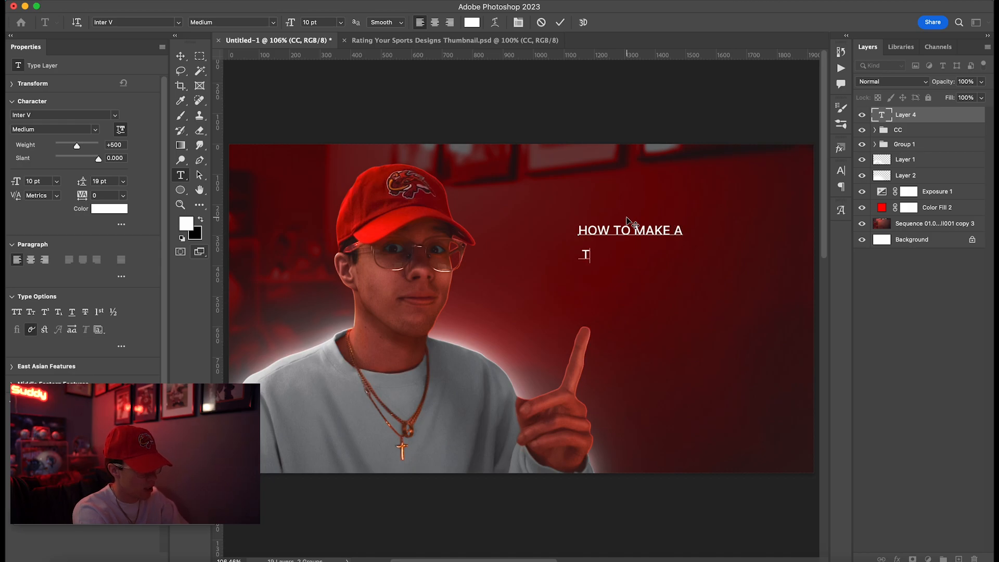
{"action": "type", "text": "A"}
{"action": "key", "text": "Return"}
{"action": "type", "text": "THUMBN IL"}
{"action": "key", "text": "cmd+a"}
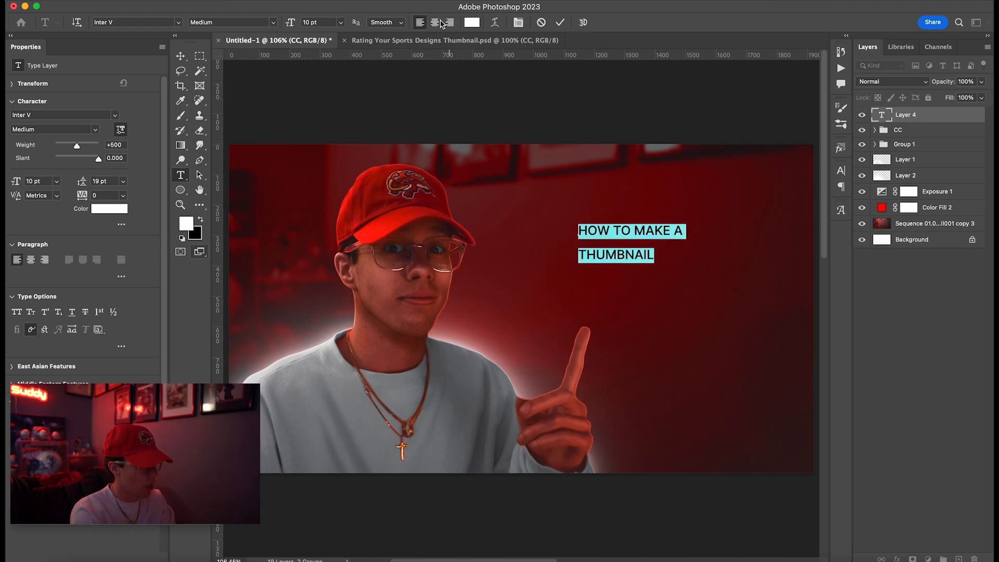
- Set the title's font to Champion HTF-Featherweight, commit it, and check the title's text settings in the sports designs thumbnail for reference
{"action": "left_click", "coordinate": [178, 22]}
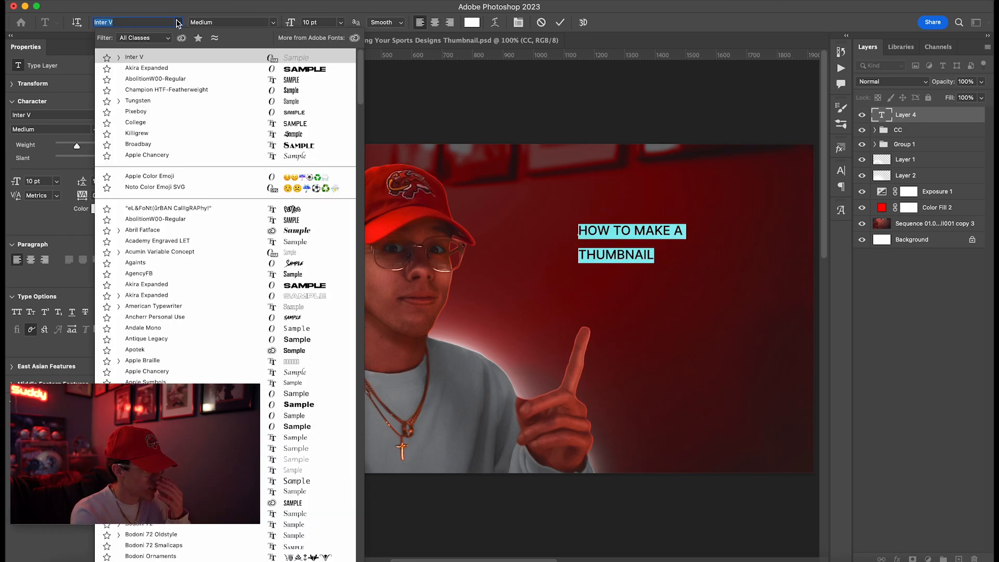
{"action": "left_click", "coordinate": [189, 89]}
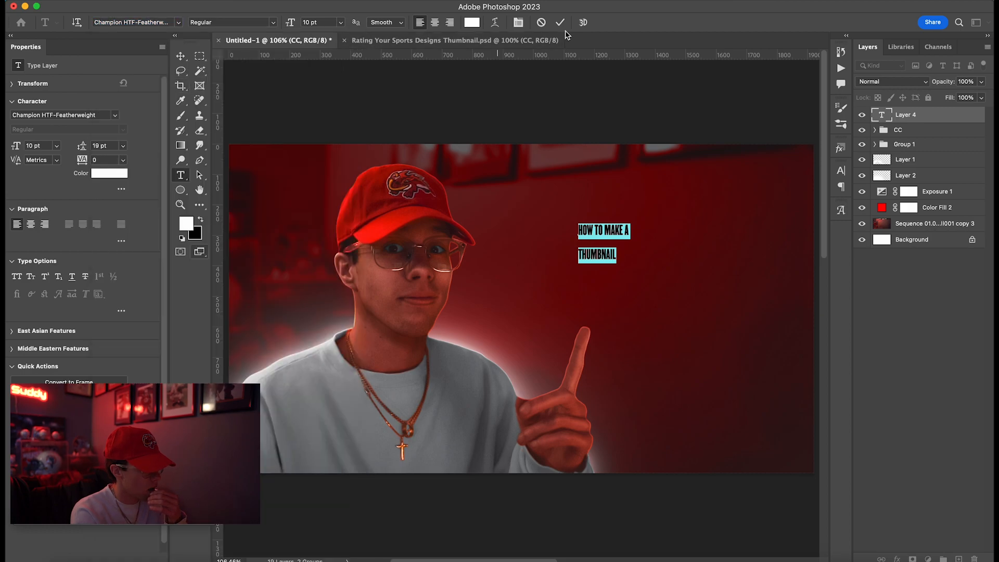
{"action": "left_click", "coordinate": [560, 22]}
{"action": "left_click", "coordinate": [391, 40]}
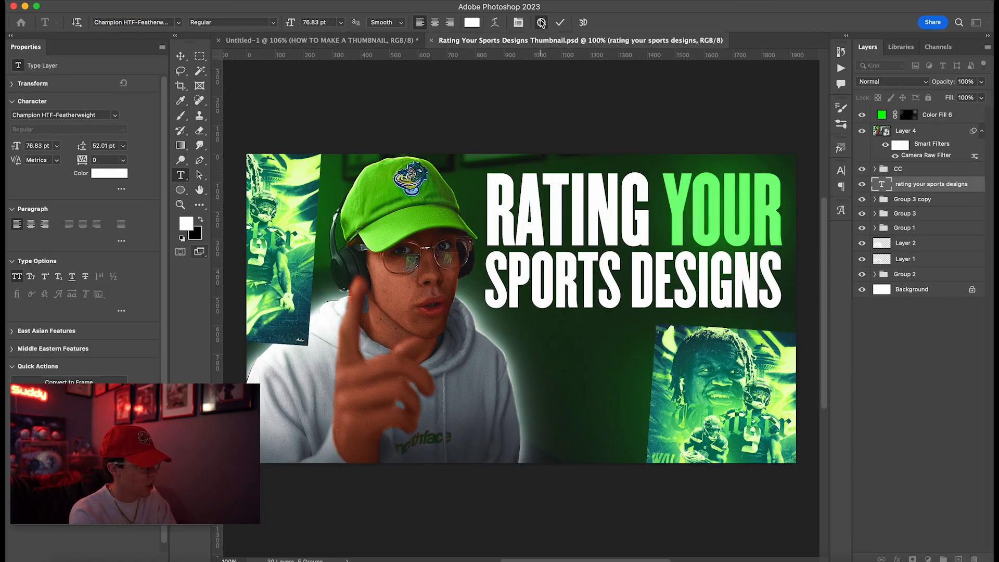
{"action": "left_click", "coordinate": [363, 44]}
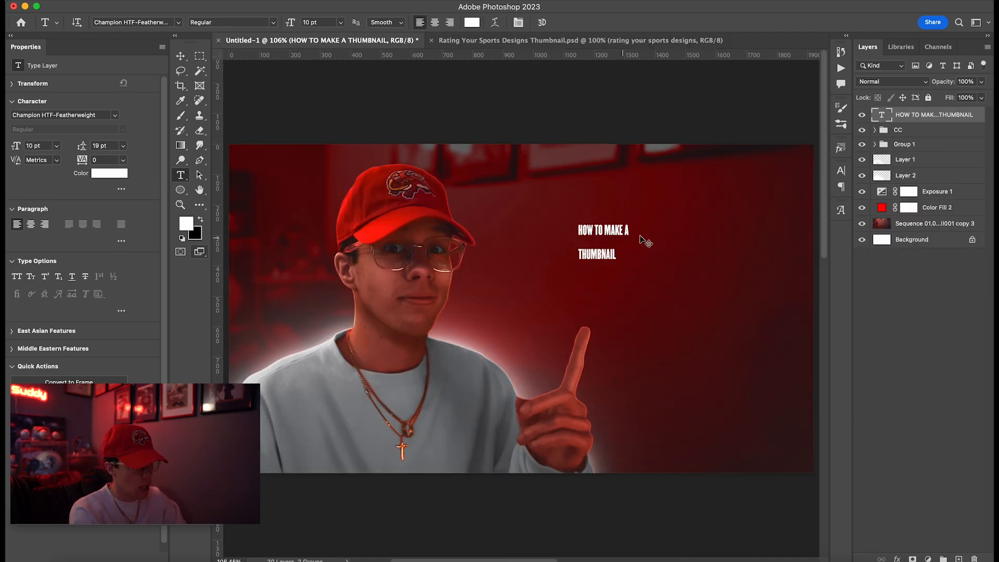
- Enlarge the title to about 408% and move it to the upper wall area beside the person's head
{"action": "key", "text": "super+t"}
{"action": "left_click_drag", "start_coordinate": [628, 264], "coordinate": [791, 379]}
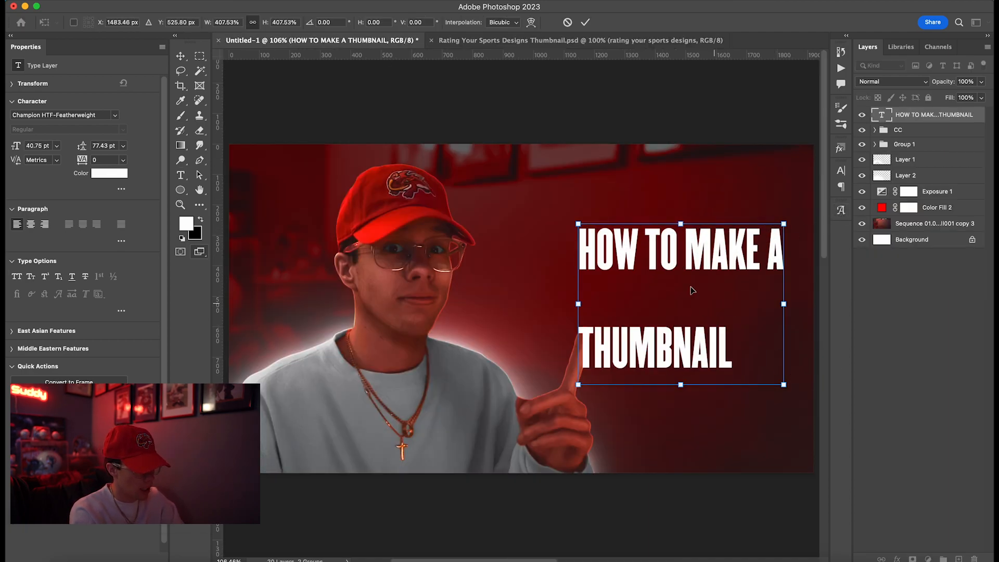
{"action": "left_click_drag", "start_coordinate": [693, 290], "coordinate": [639, 249]}
{"action": "key", "text": "Return"}
- Remove the line break before THUMBNAIL in the title and insert it again
{"action": "left_click", "coordinate": [516, 282]}
{"action": "key", "text": "Left"}
{"action": "key", "text": "BackSpace"}
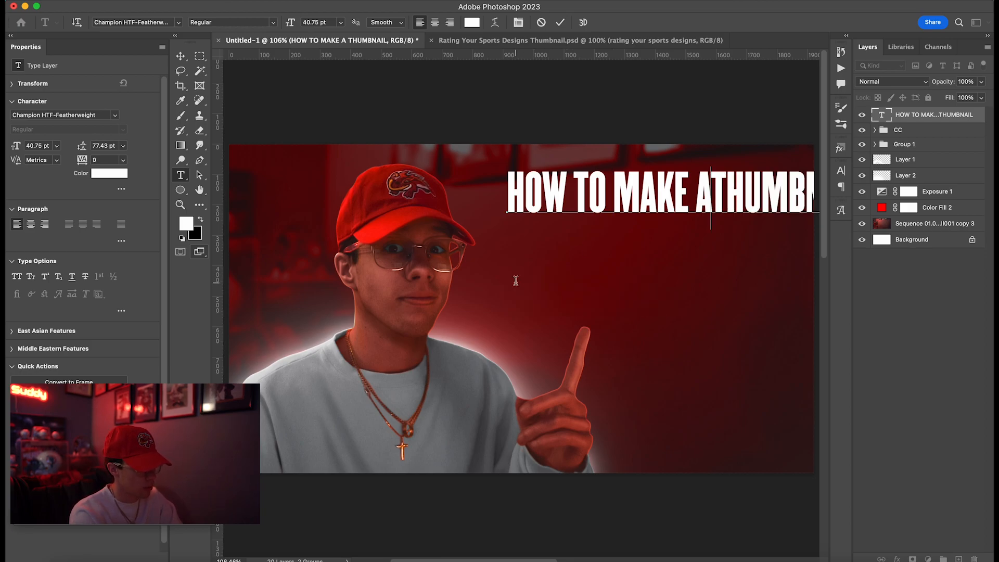
{"action": "key", "text": "Return"}
{"action": "left_click_drag", "start_coordinate": [645, 292], "coordinate": [500, 288]}
{"action": "left_click", "coordinate": [582, 296]}
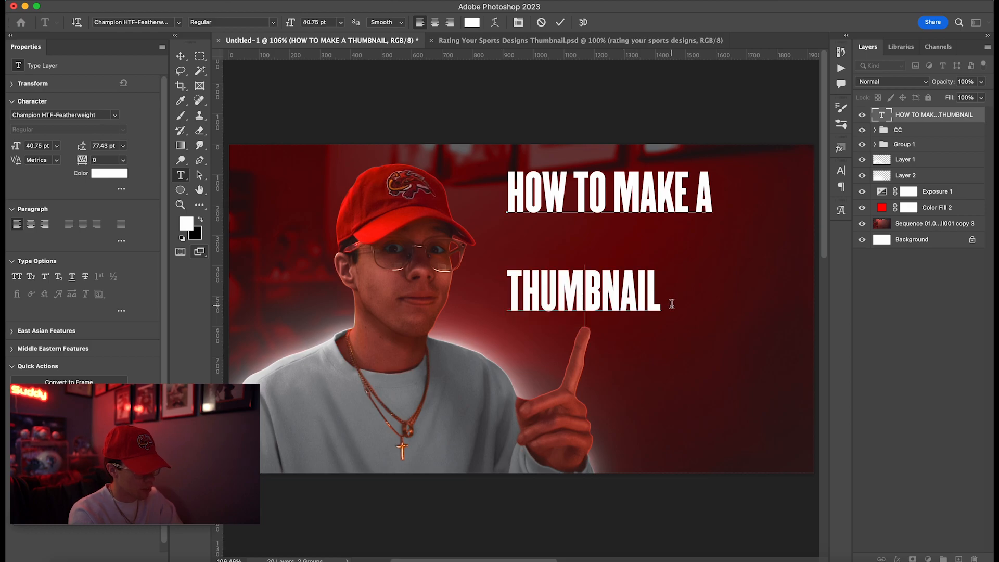
- Set the THUMBNAIL line to a font size of 53 pt with 47 pt leading
{"action": "left_click_drag", "start_coordinate": [672, 304], "coordinate": [467, 301]}
{"action": "mouse_move", "coordinate": [18, 148]}
{"action": "left_mouse_down"}
{"action": "mouse_move", "coordinate": [47, 149]}
{"action": "mouse_move", "coordinate": [27, 146]}
{"action": "left_mouse_up"}
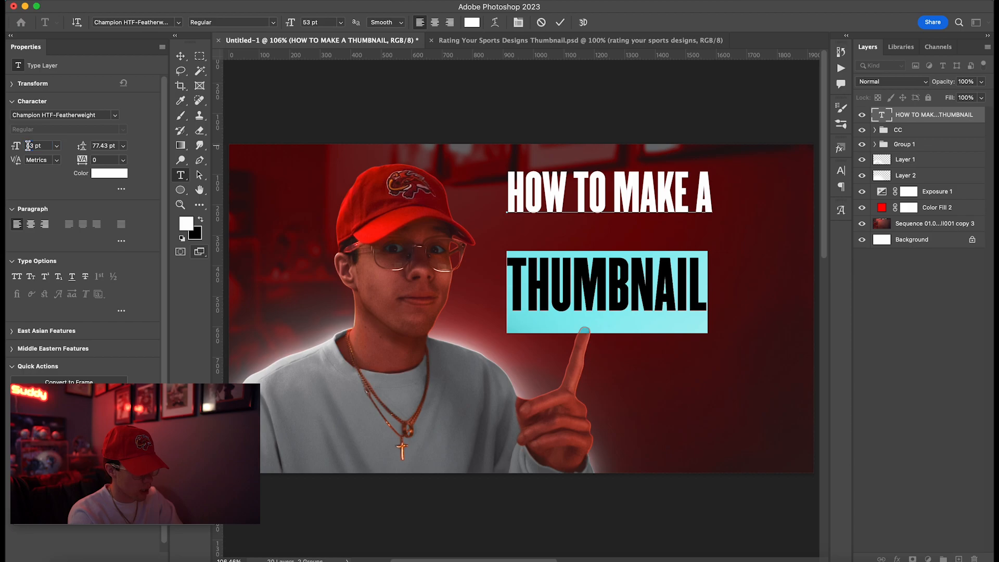
{"action": "key", "text": "cmd+a"}
{"action": "left_click_drag", "start_coordinate": [82, 149], "coordinate": [66, 149]}
{"action": "left_click", "coordinate": [714, 247]}
{"action": "left_click_drag", "start_coordinate": [715, 248], "coordinate": [227, 214]}
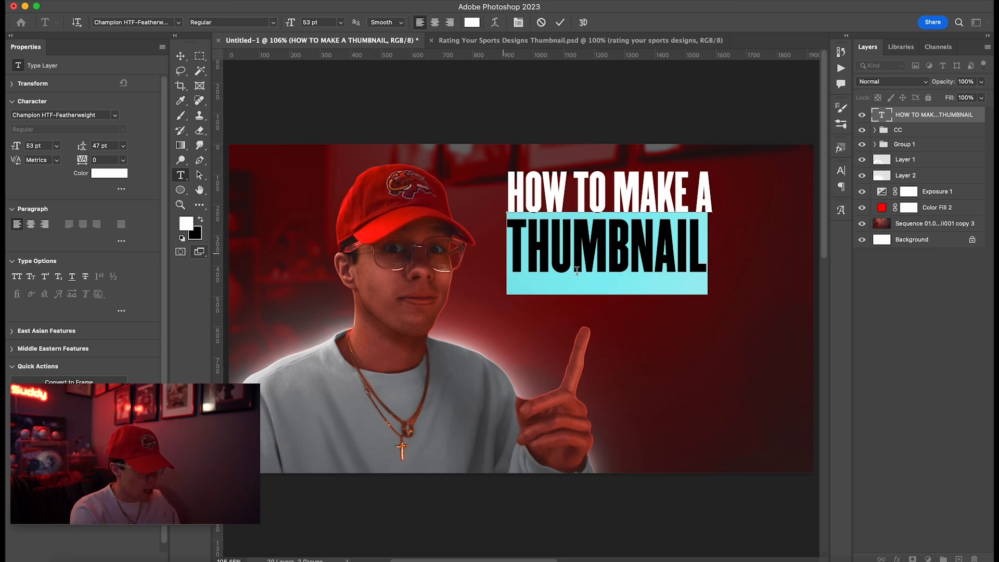
{"action": "left_click", "coordinate": [657, 307]}
{"action": "left_click", "coordinate": [709, 254]}
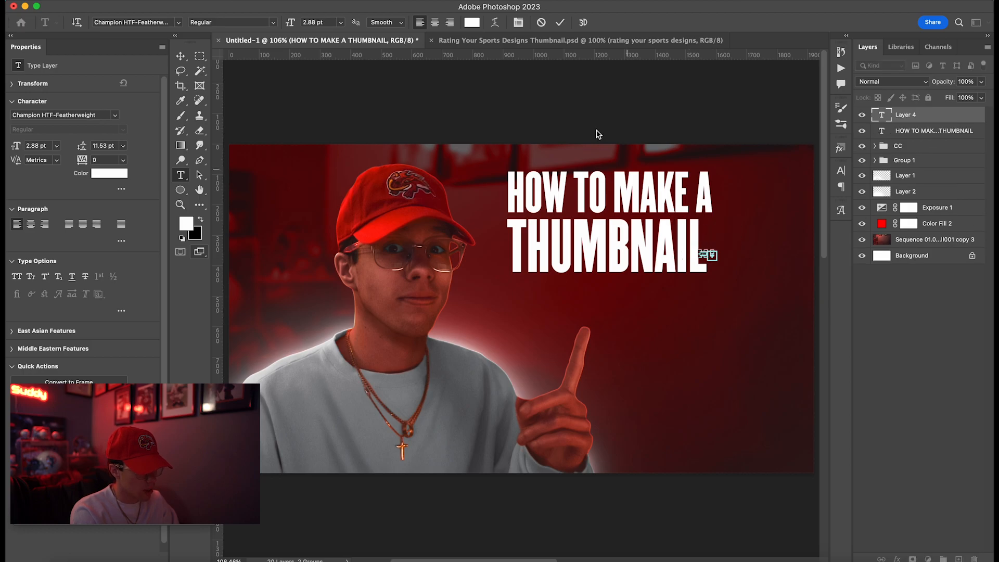
{"action": "left_click", "coordinate": [541, 21]}
- Try to set the font size of the THUMBNAIL line to 54 pt
{"action": "left_click", "coordinate": [685, 248]}
{"action": "left_click_drag", "start_coordinate": [713, 254], "coordinate": [418, 240]}
{"action": "double_click", "coordinate": [30, 146]}
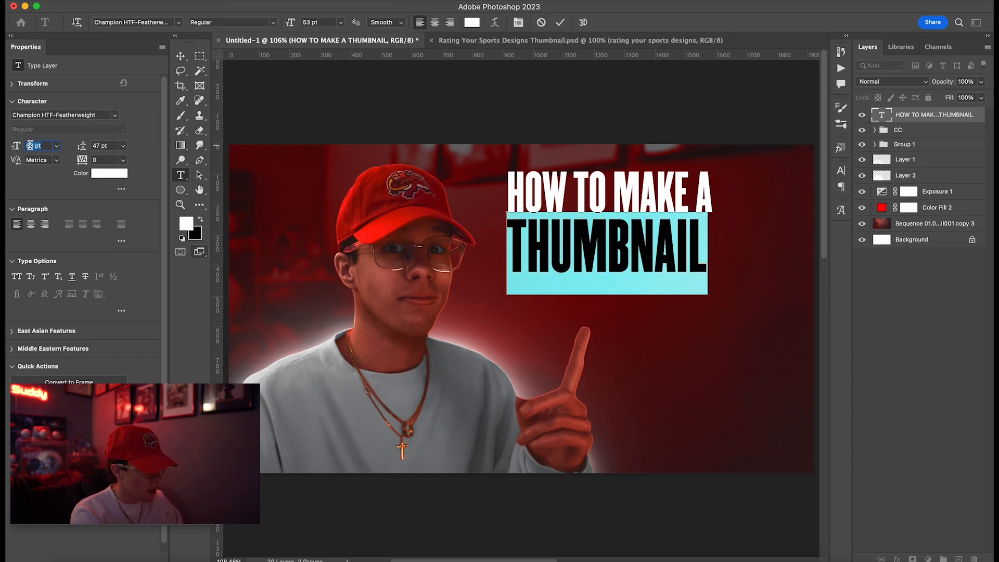
{"action": "type", "text": "54"}
{"action": "key", "text": "Return"}
{"action": "key", "text": "Tab"}
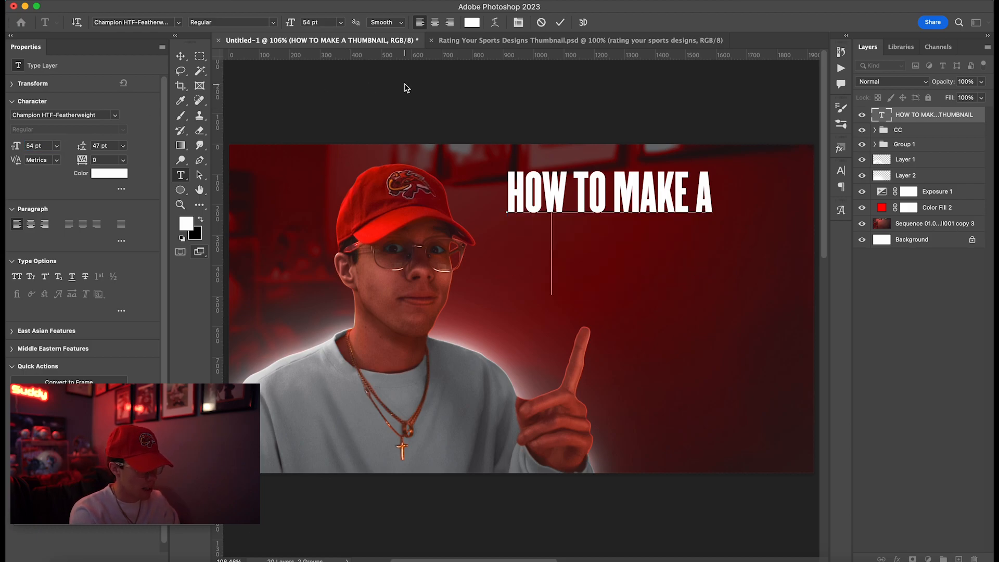
{"action": "key", "text": "ctrl+z"}
{"action": "left_click", "coordinate": [560, 22]}
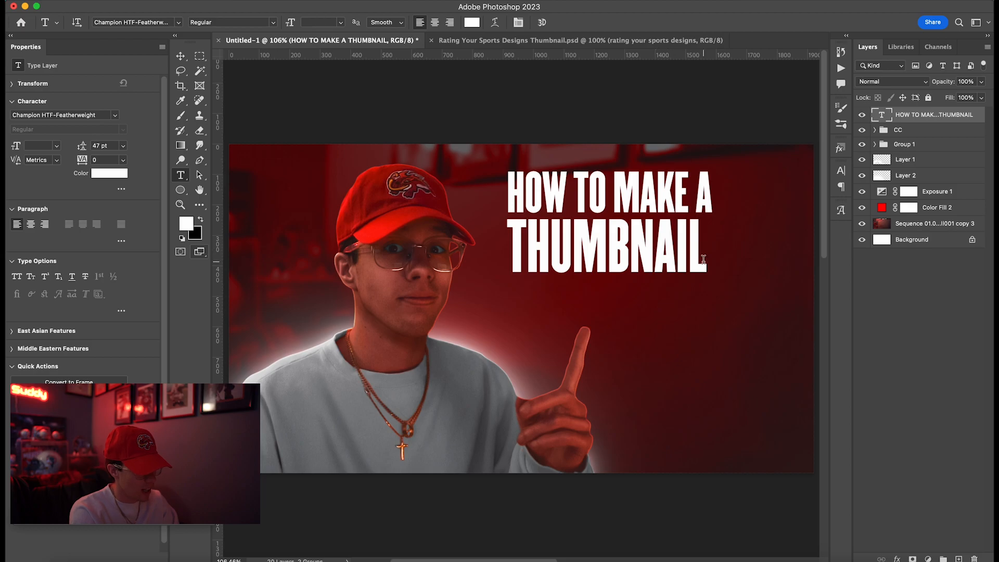
- Color the word THUMBNAIL pure red (ff0000) and commit the text edit
{"action": "left_click", "coordinate": [671, 244]}
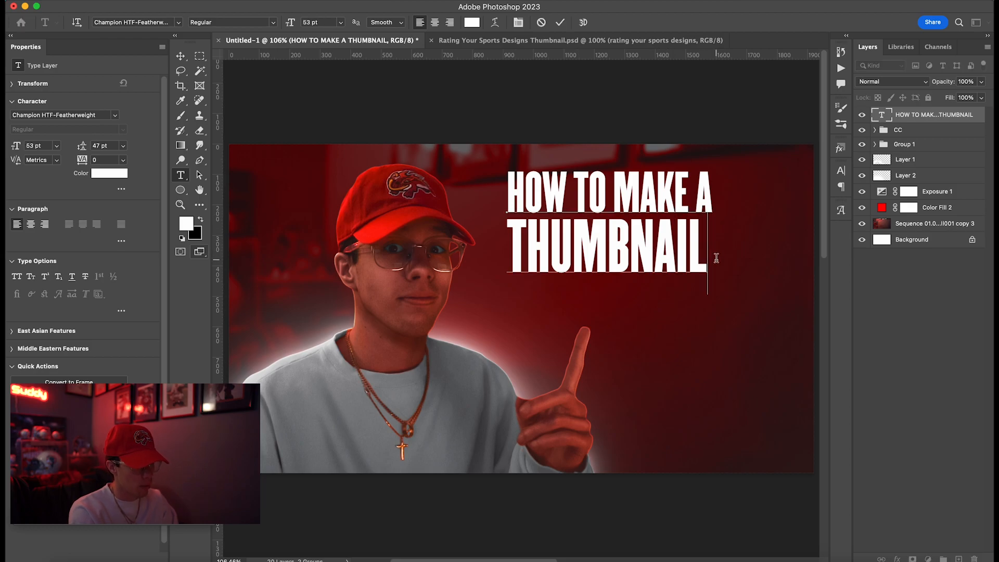
{"action": "left_click_drag", "start_coordinate": [708, 268], "coordinate": [379, 256]}
{"action": "left_click", "coordinate": [120, 173]}
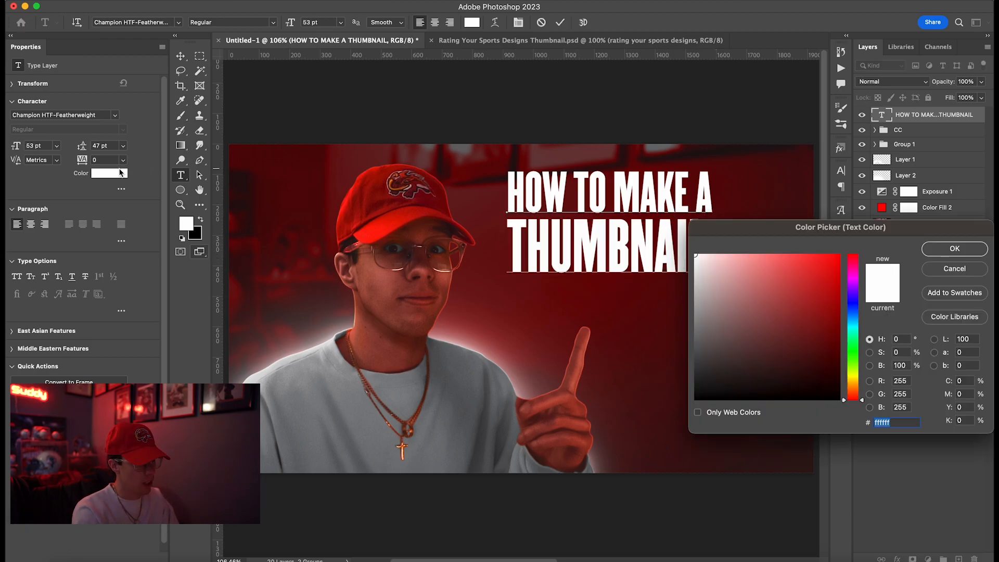
{"action": "left_click_drag", "start_coordinate": [827, 308], "coordinate": [870, 235]}
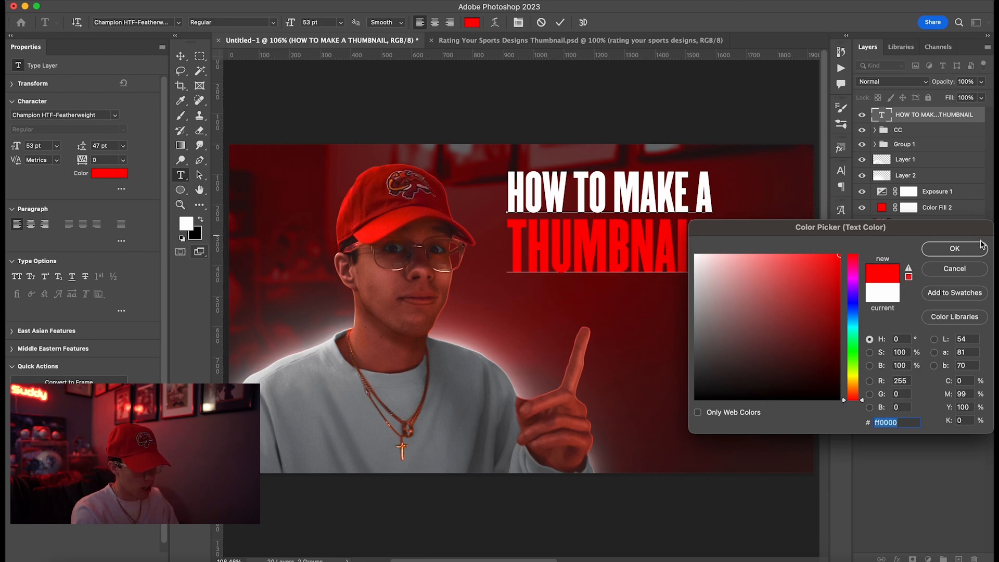
{"action": "left_click", "coordinate": [954, 249]}
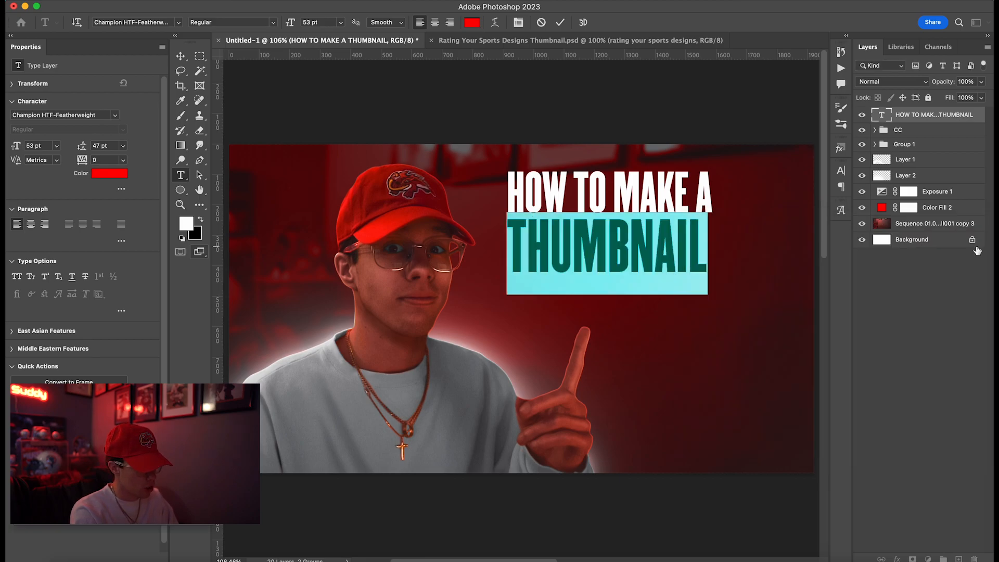
{"action": "left_click", "coordinate": [560, 22]}
- Scale the whole title to about 137% and position it on the wall above the pointing finger
{"action": "key", "text": "ctrl+t"}
{"action": "left_click_drag", "start_coordinate": [608, 292], "coordinate": [609, 340]}
{"action": "left_click_drag", "start_coordinate": [658, 254], "coordinate": [693, 255]}
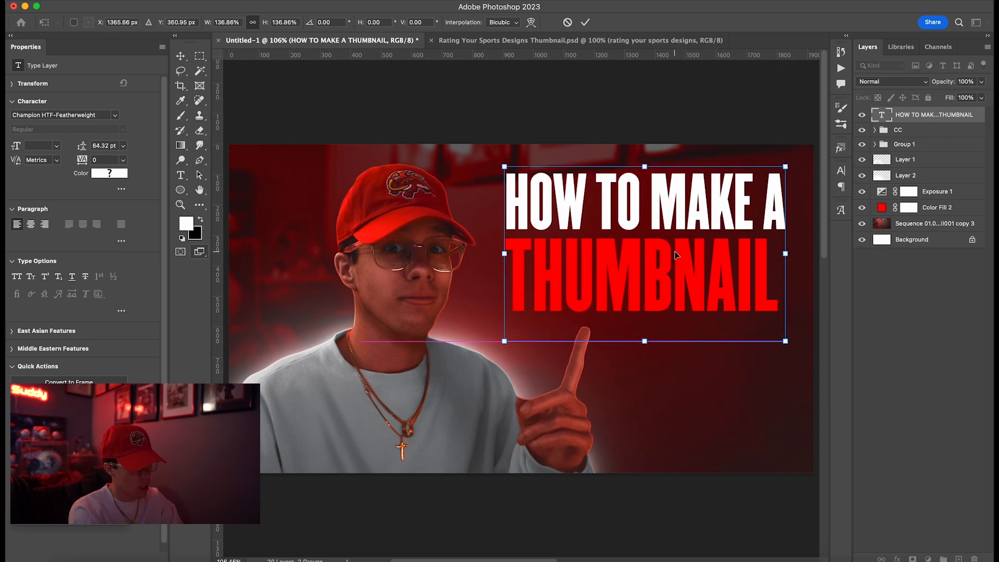
{"action": "key", "text": "Return"}
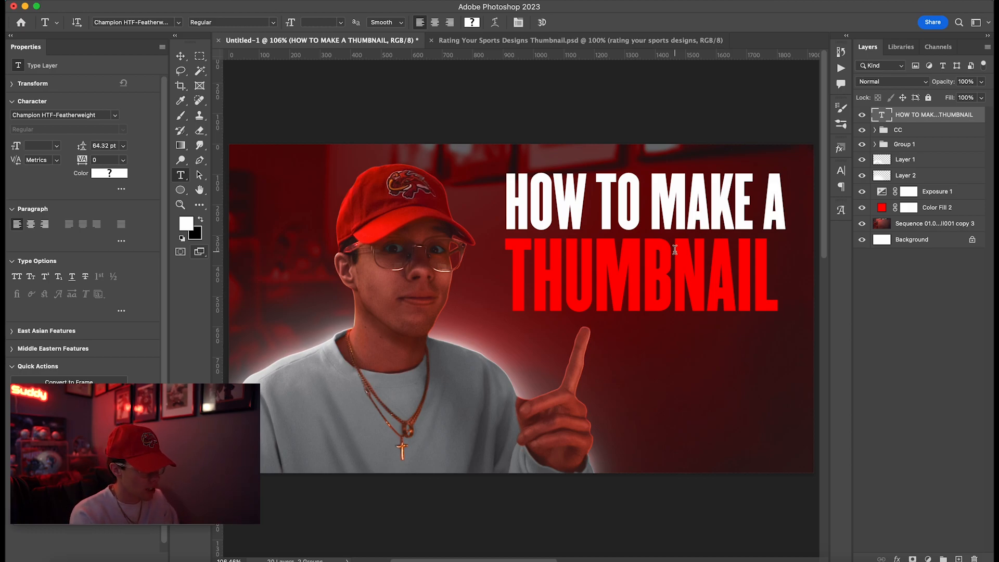
- Check the layer order in the sports designs thumbnail and move the title layer directly below the CC group in Untitled-1
{"action": "left_click", "coordinate": [512, 41]}
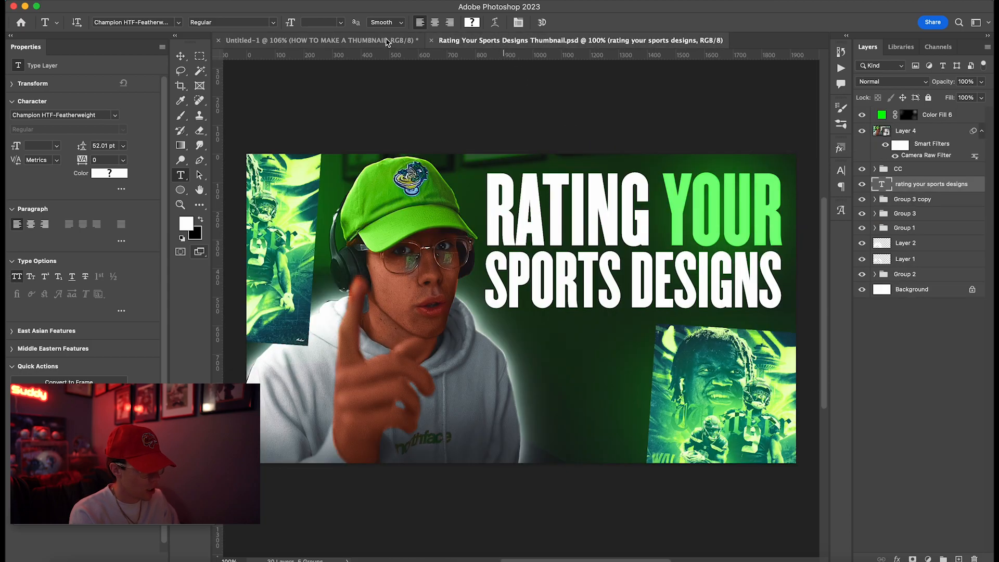
{"action": "left_click", "coordinate": [376, 41]}
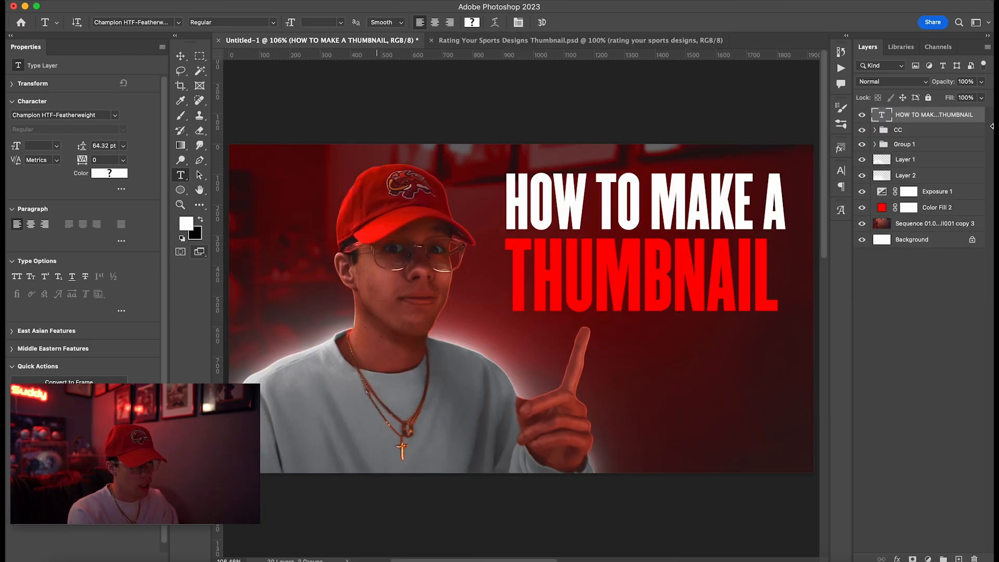
{"action": "left_click_drag", "start_coordinate": [921, 116], "coordinate": [923, 140]}
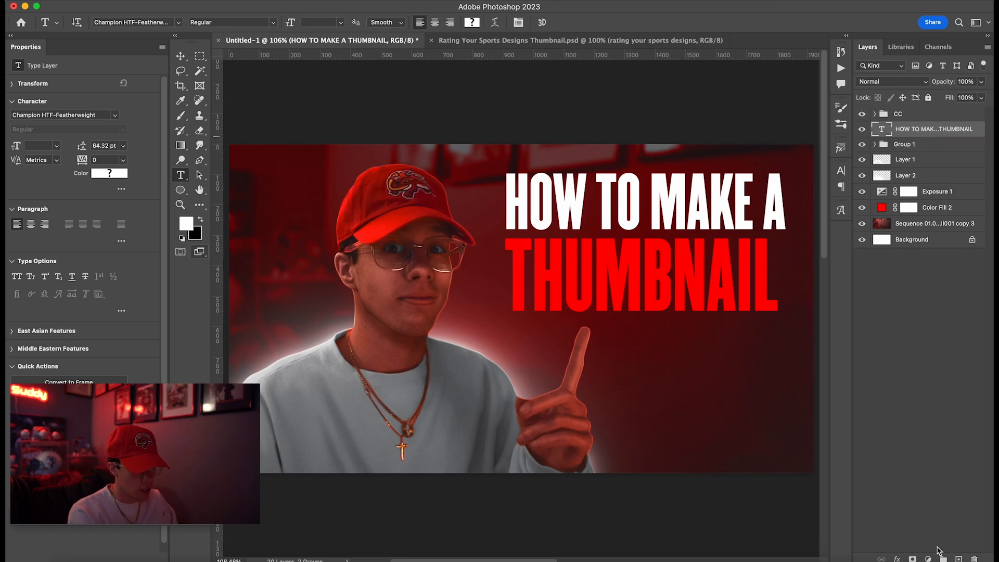
- Add a red solid color fill layer above the title with Linear Dodge (Add) blending and invert its mask to black
{"action": "left_click", "coordinate": [928, 558]}
{"action": "left_click", "coordinate": [936, 390]}
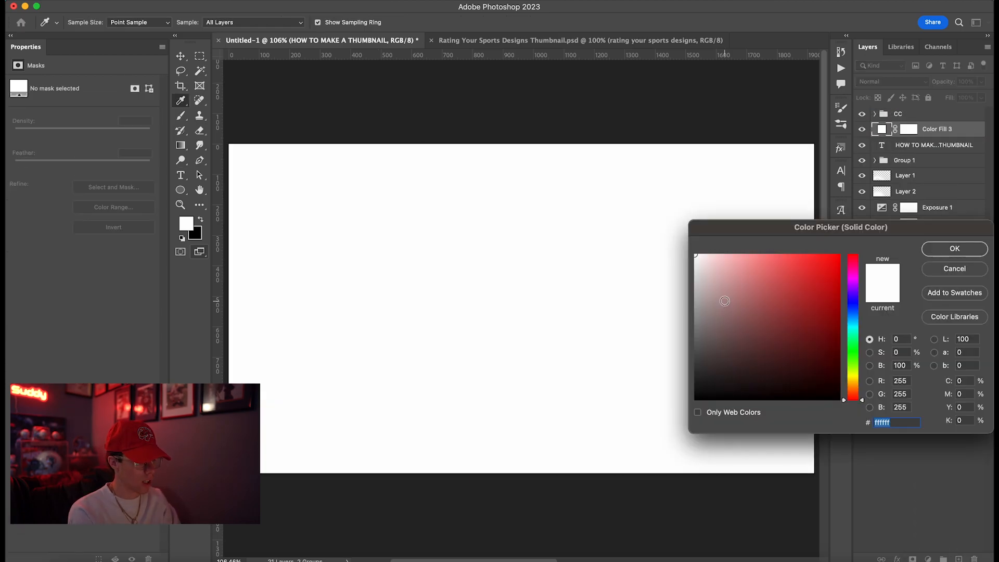
{"action": "left_click_drag", "start_coordinate": [874, 262], "coordinate": [874, 262]}
{"action": "left_click", "coordinate": [951, 248]}
{"action": "left_click", "coordinate": [878, 82]}
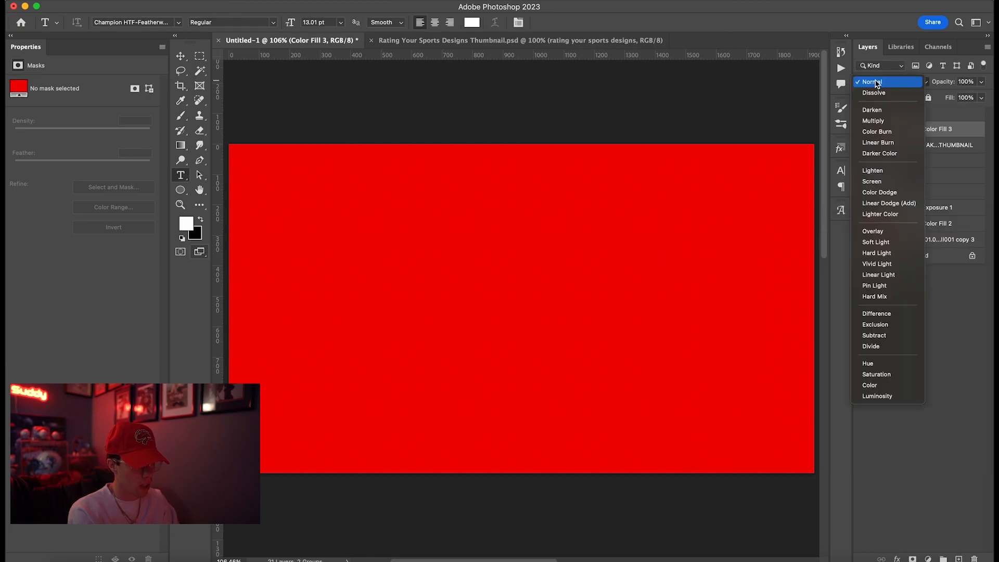
{"action": "left_click", "coordinate": [887, 203]}
{"action": "left_click", "coordinate": [911, 131]}
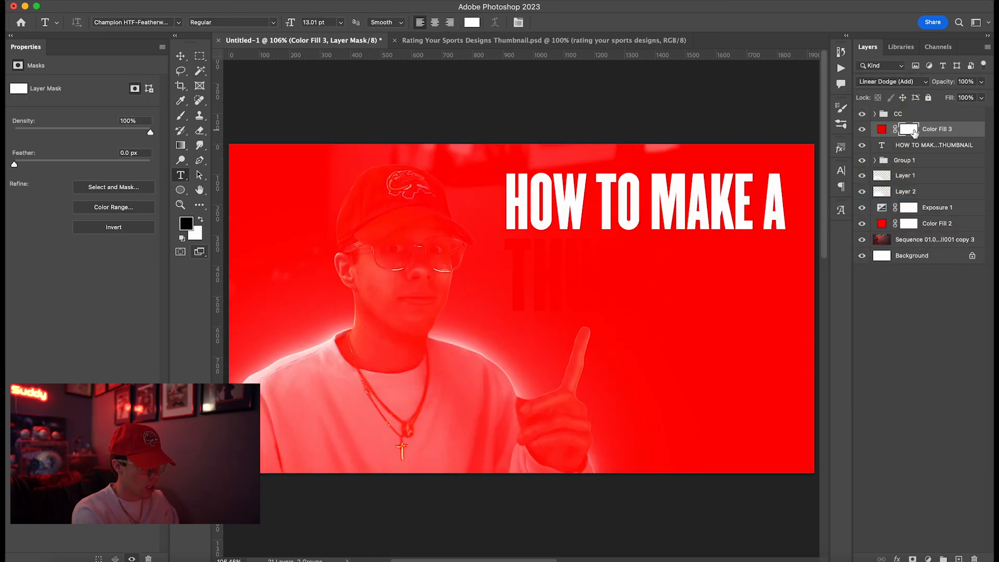
{"action": "key", "text": "super+i"}
- Paint a soft red glow around the word THUMBNAIL on the fill's mask using a large white brush at 10% flow
{"action": "key", "text": "b"}
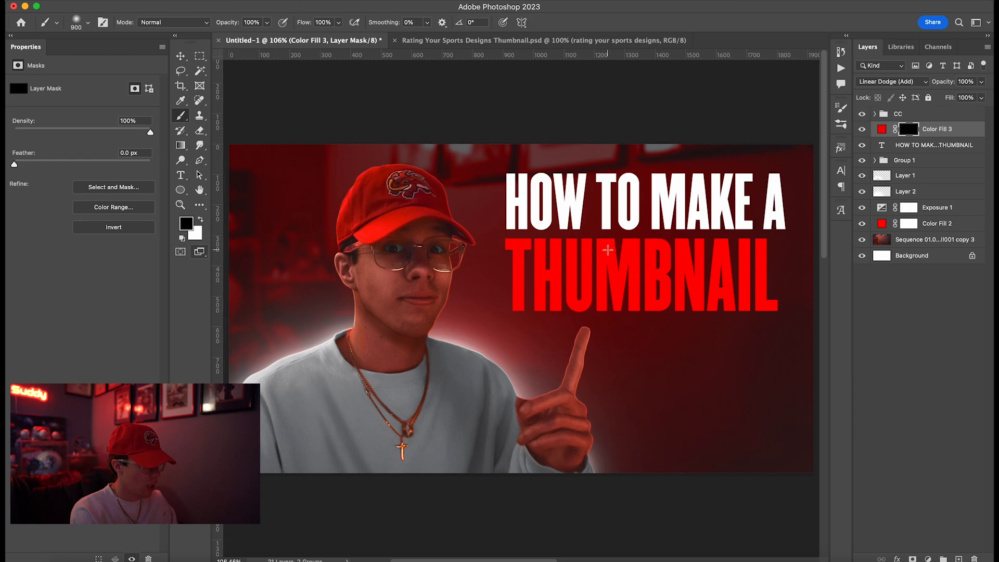
{"action": "double_click", "coordinate": [323, 22]}
{"action": "type", "text": "10"}
{"action": "key", "text": "Return"}
{"action": "key", "text": "bracketleft"}
{"action": "key", "text": "bracketleft"}
{"action": "key", "text": "bracketleft"}
{"action": "key", "text": "bracketleft"}
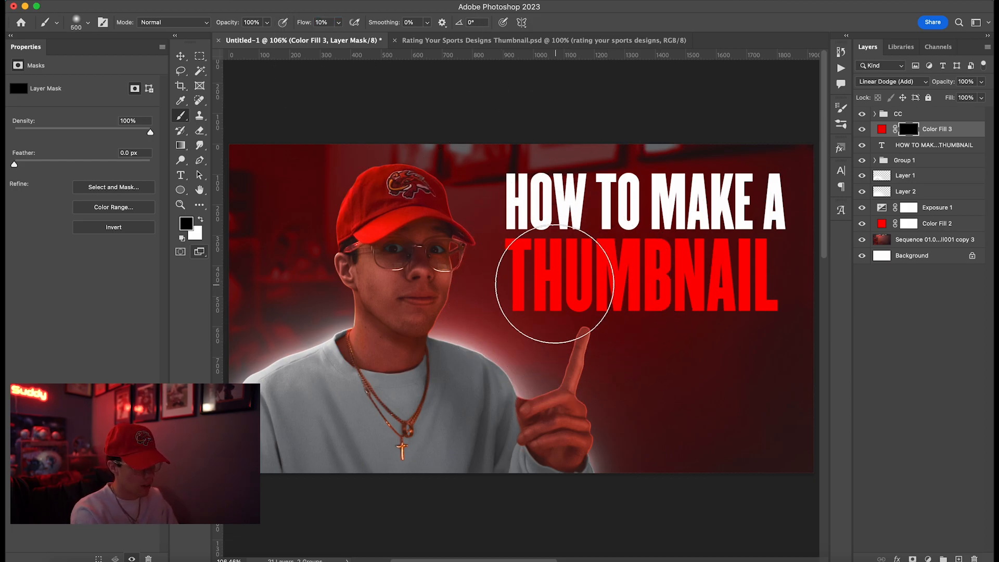
{"action": "key", "text": "x"}
{"action": "mouse_move", "coordinate": [537, 260]}
{"action": "left_mouse_down"}
{"action": "mouse_move", "coordinate": [575, 301]}
{"action": "mouse_move", "coordinate": [617, 281]}
{"action": "left_mouse_up"}
{"action": "key", "text": "bracketright"}
{"action": "key", "text": "bracketright"}
{"action": "key", "text": "bracketright"}
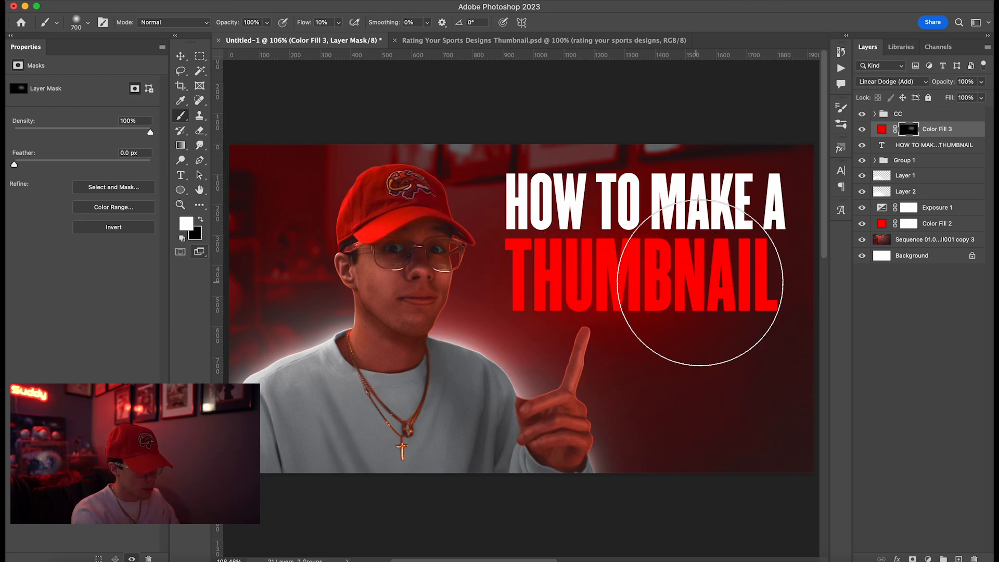
{"action": "key", "text": "bracketleft"}
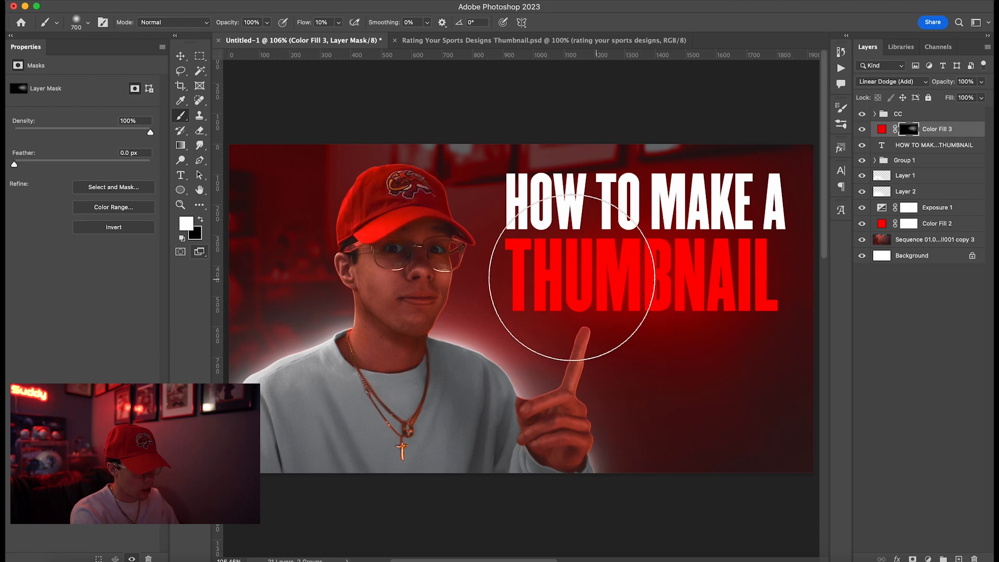
{"action": "key", "text": "bracketleft"}
{"action": "key", "text": "bracketleft"}
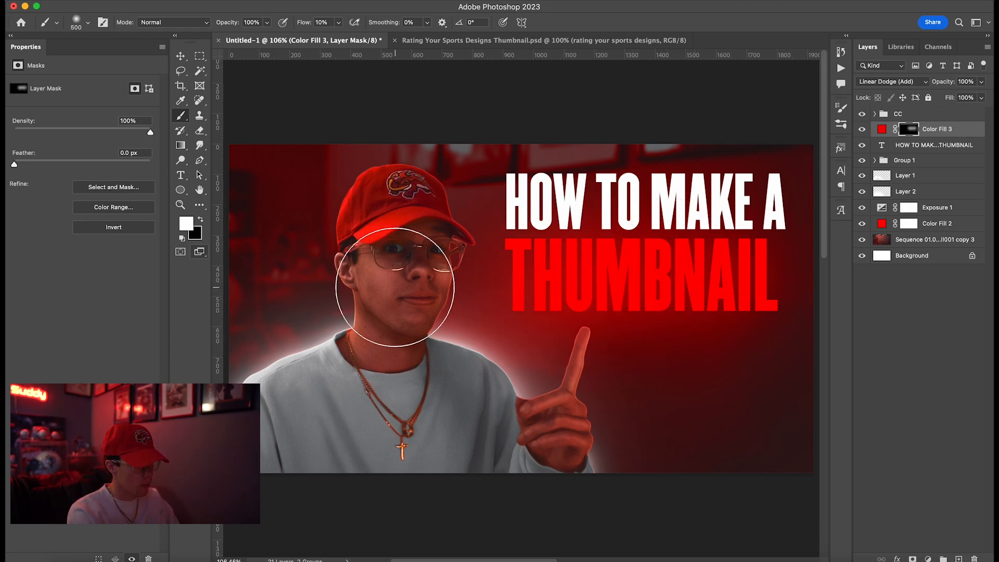
- Deselect all layers with the Move tool and look at the sports designs thumbnail document for reference
{"action": "left_click", "coordinate": [181, 55]}
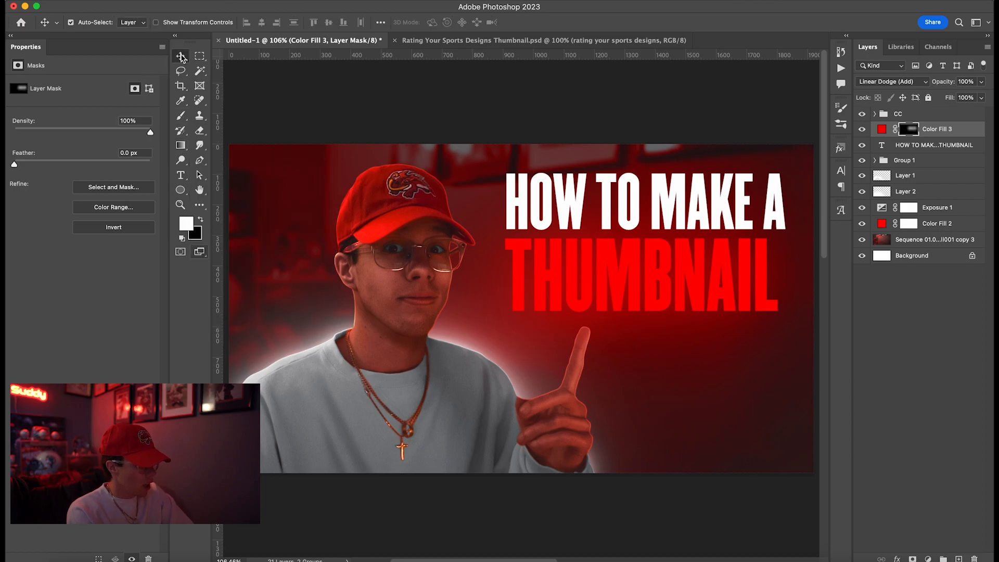
{"action": "left_click", "coordinate": [542, 116]}
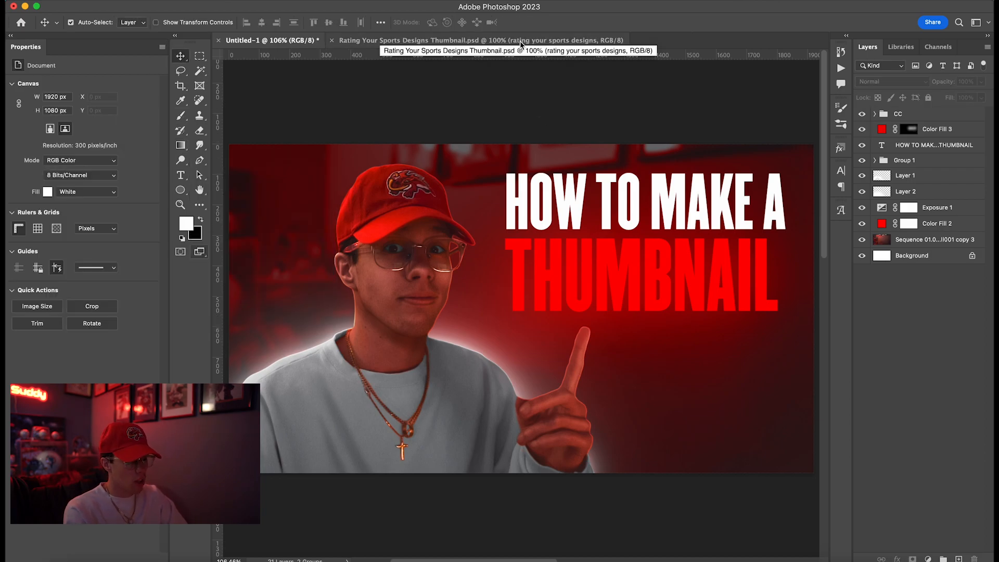
{"action": "left_click", "coordinate": [469, 39]}
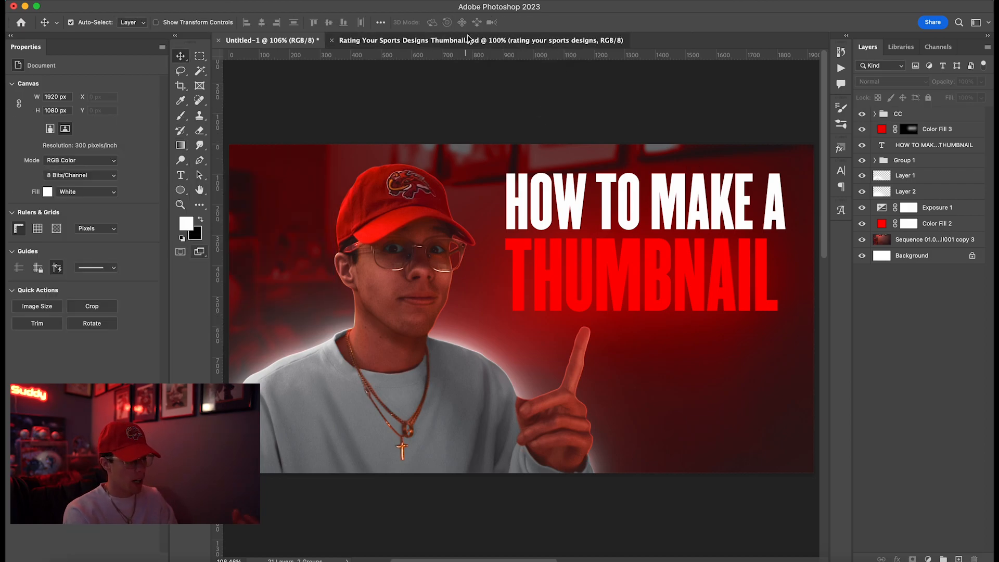
{"action": "left_click", "coordinate": [268, 40]}
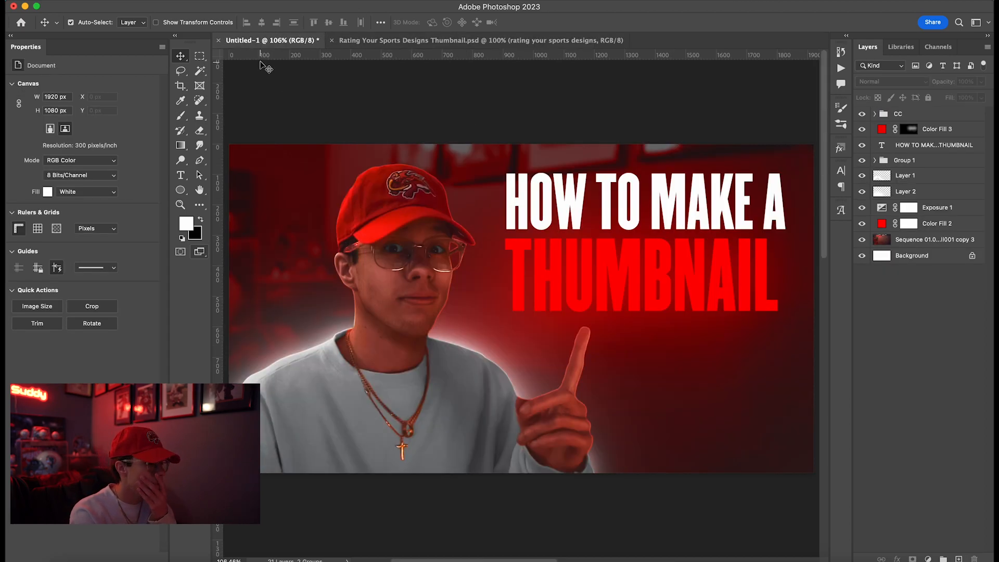
- Place the Rating Your Sports Designs Thumbnail PNG from the Desktop's Video folder as an embedded image
{"action": "left_click", "coordinate": [91, 0]}
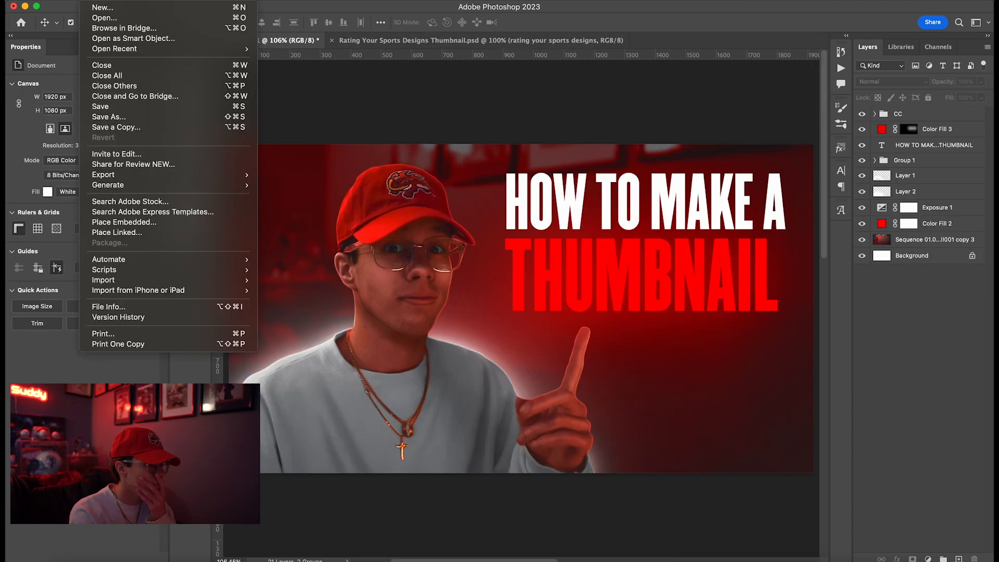
{"action": "left_click", "coordinate": [159, 223]}
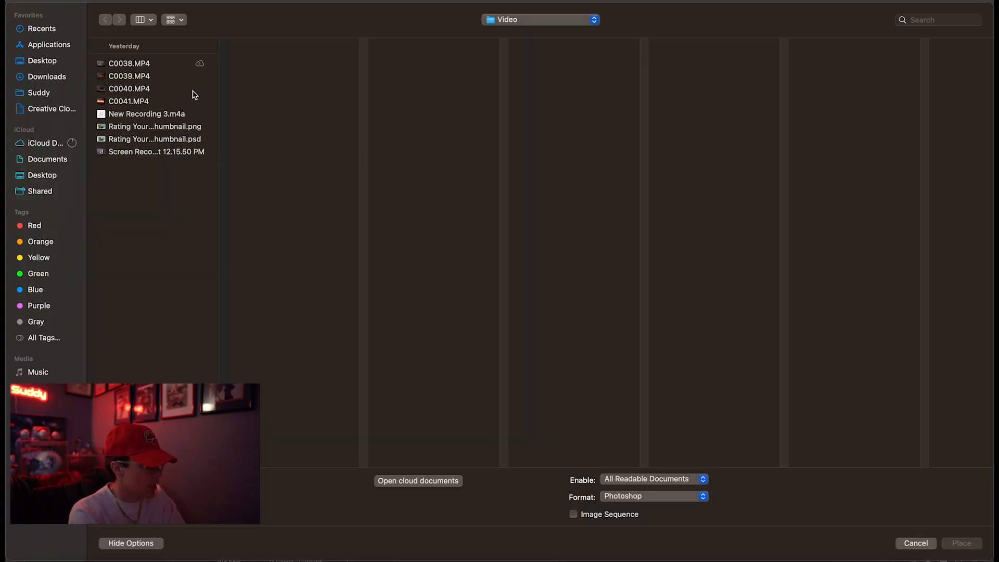
{"action": "left_click", "coordinate": [156, 102]}
{"action": "left_click", "coordinate": [42, 60]}
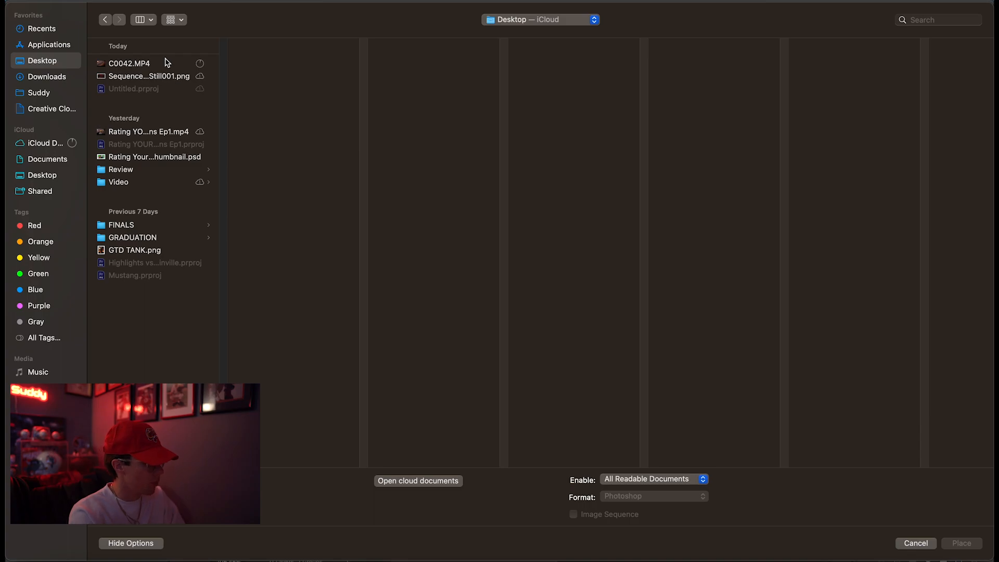
{"action": "left_click", "coordinate": [121, 183]}
{"action": "left_click", "coordinate": [297, 126]}
{"action": "double_click", "coordinate": [295, 128]}
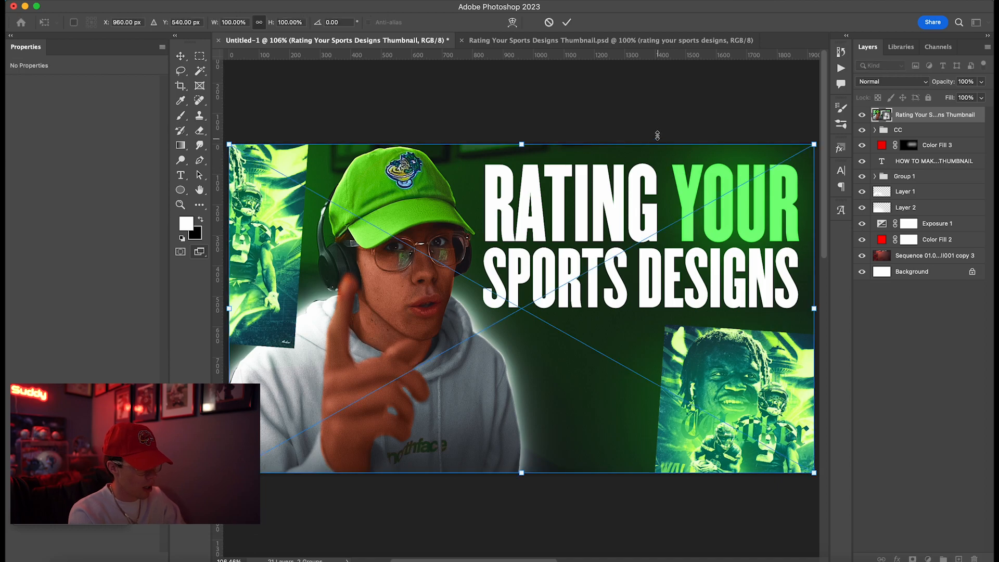
- Scale the placed sports designs thumbnail to 31.46% and position it under the word THUMBNAIL, beside the pointing finger
{"action": "left_click_drag", "start_coordinate": [521, 143], "coordinate": [521, 345]}
{"action": "left_click_drag", "start_coordinate": [519, 382], "coordinate": [668, 334]}
{"action": "left_click_drag", "start_coordinate": [557, 296], "coordinate": [602, 318]}
{"action": "mouse_move", "coordinate": [674, 344]}
{"action": "left_mouse_down"}
{"action": "mouse_move", "coordinate": [678, 356]}
{"action": "mouse_move", "coordinate": [686, 339]}
{"action": "mouse_move", "coordinate": [672, 348]}
{"action": "left_mouse_up"}
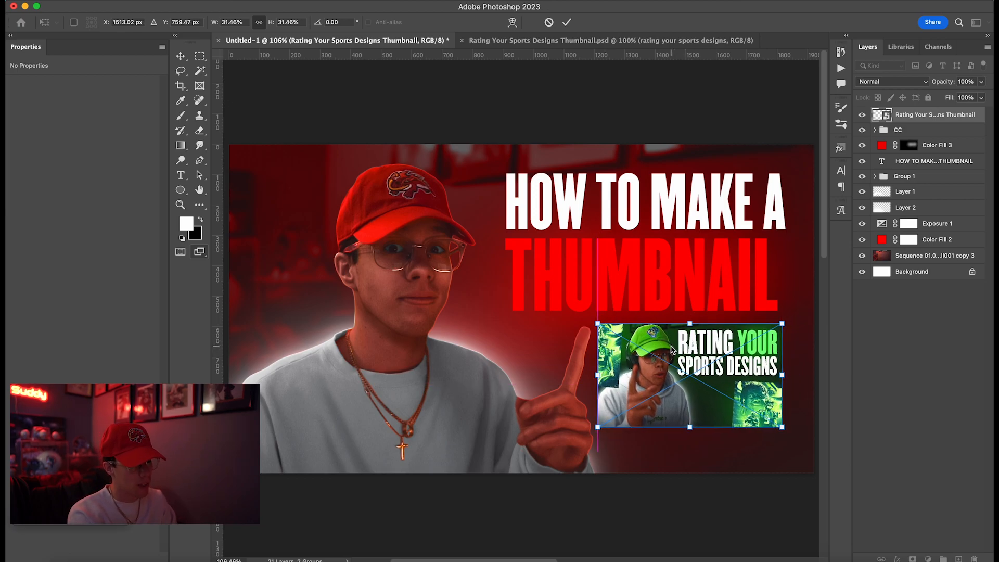
{"action": "key", "text": "Return"}
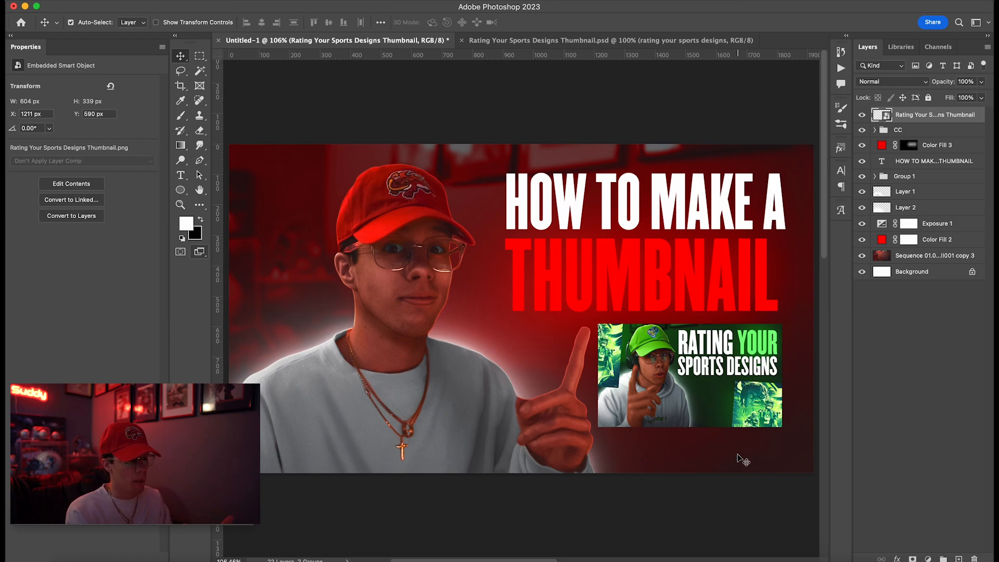
- Move the embedded thumbnail layer below the CC group and toggle its visibility to compare the design with and without it
{"action": "left_click_drag", "start_coordinate": [914, 118], "coordinate": [916, 141]}
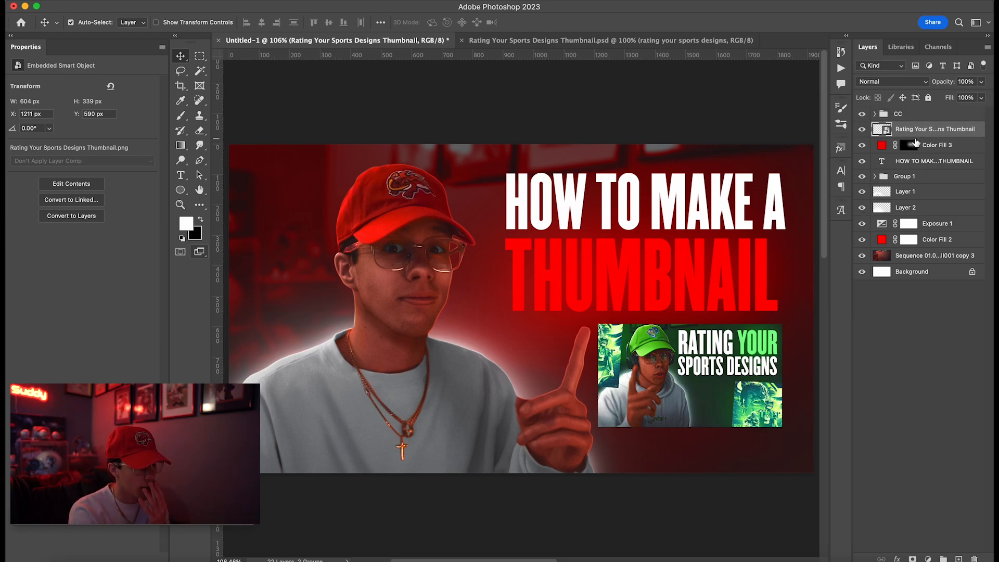
{"action": "left_click", "coordinate": [860, 130]}
{"action": "left_click", "coordinate": [860, 130]}
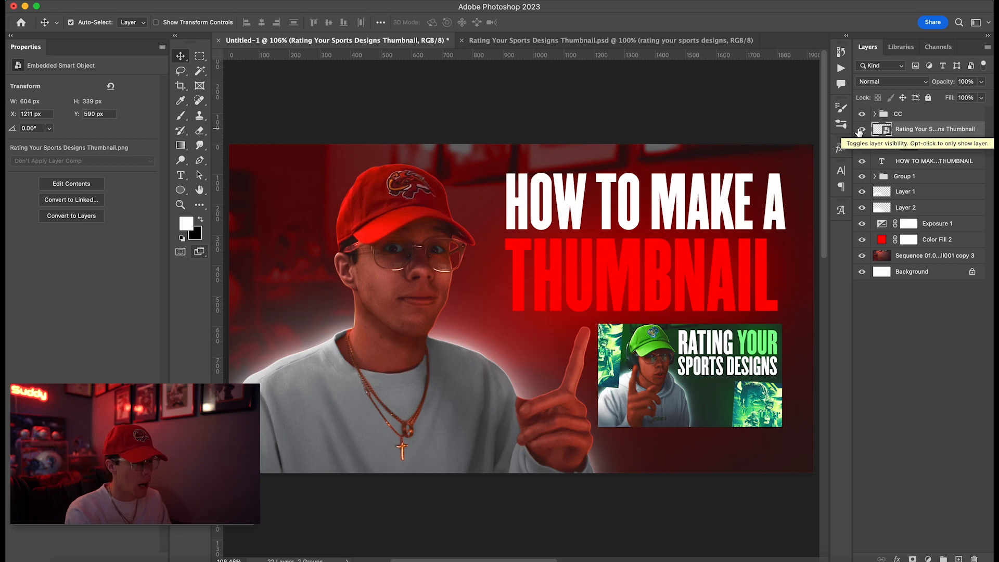
- Delete the embedded sports designs thumbnail layer and select the CC group
{"action": "left_click", "coordinate": [859, 132]}
{"action": "key", "text": "BackSpace"}
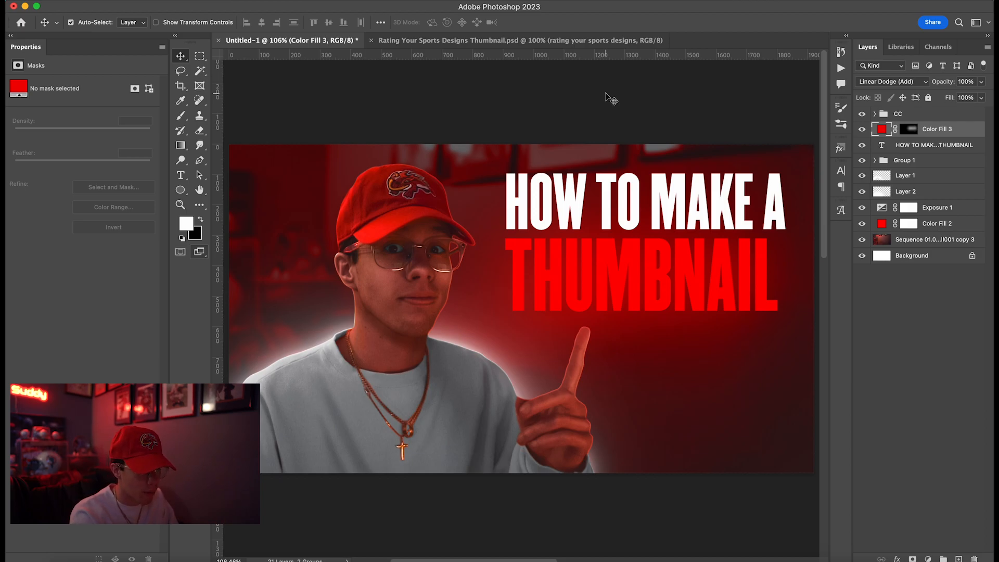
{"action": "left_click", "coordinate": [917, 112]}
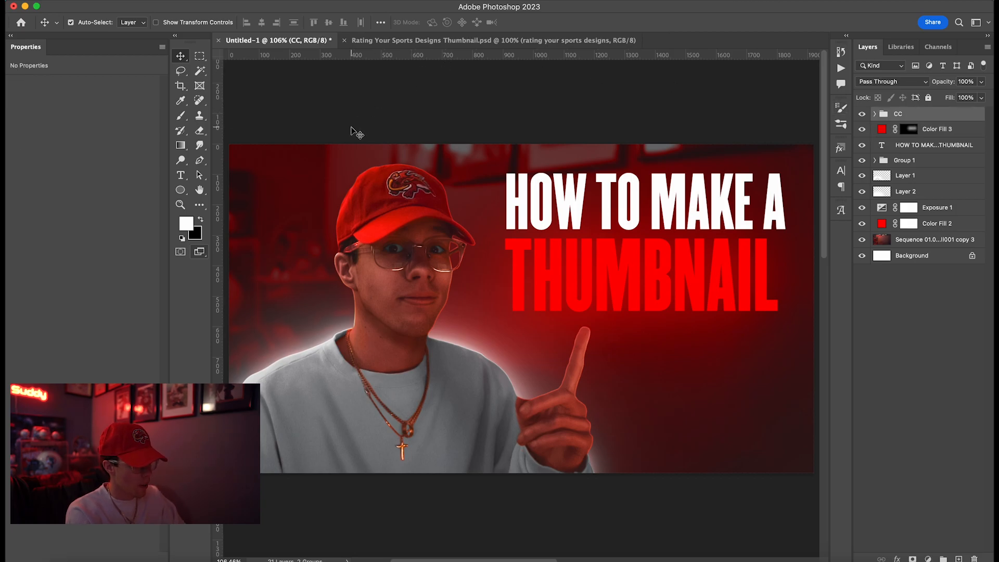
- Save the document in Photoshop format as Thumbnail Thumbnail.psd
{"action": "key", "text": "super+s"}
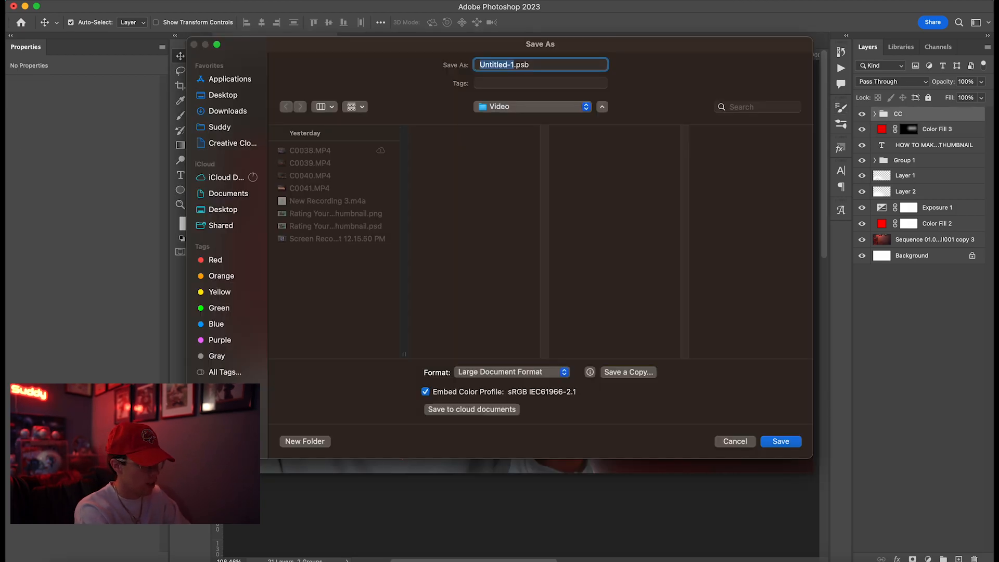
{"action": "left_click", "coordinate": [515, 373]}
{"action": "left_click", "coordinate": [504, 361]}
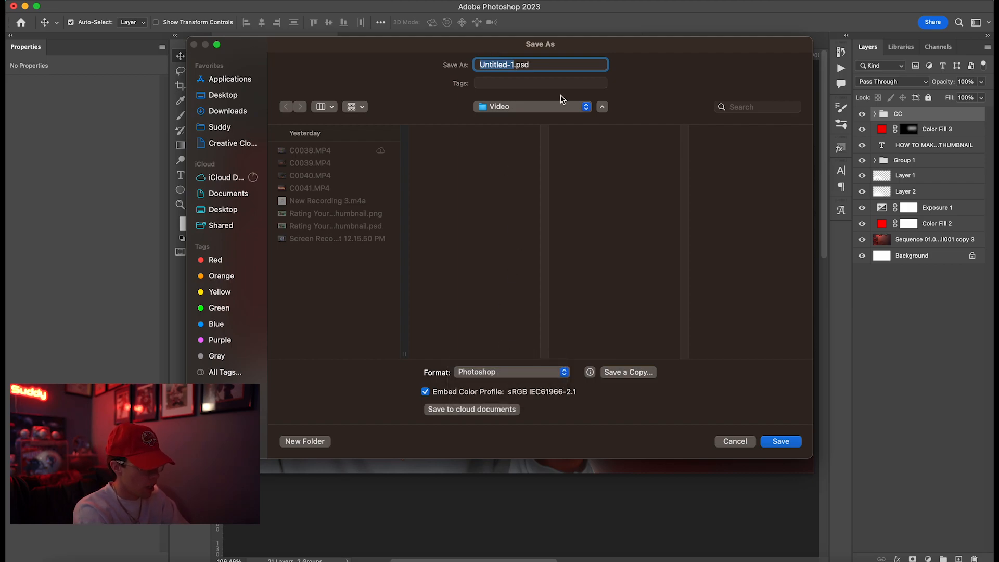
{"action": "type", "text": "Thumb"}
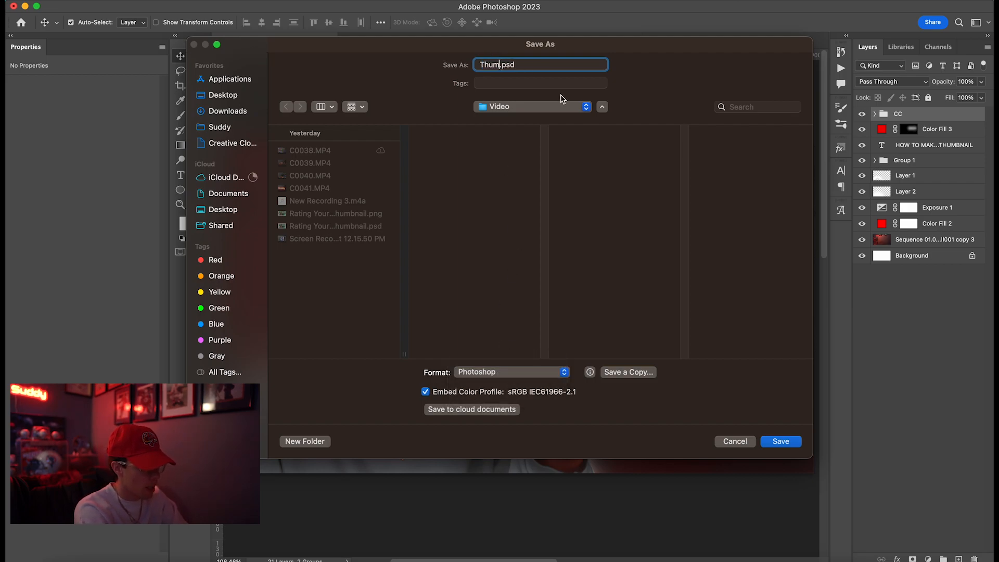
{"action": "type", "text": "nail Thumbn"}
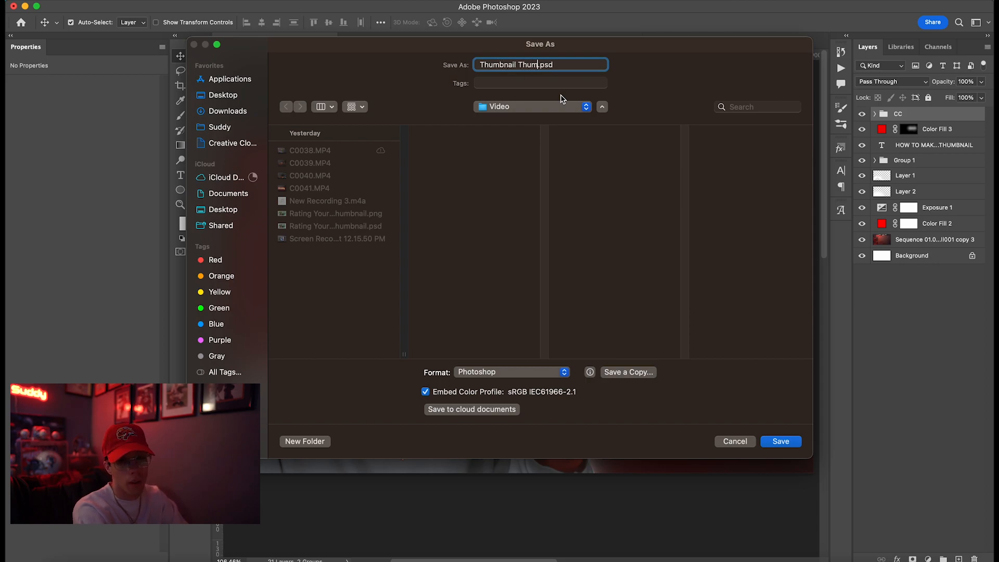
{"action": "type", "text": "ail"}
{"action": "left_click", "coordinate": [194, 98]}
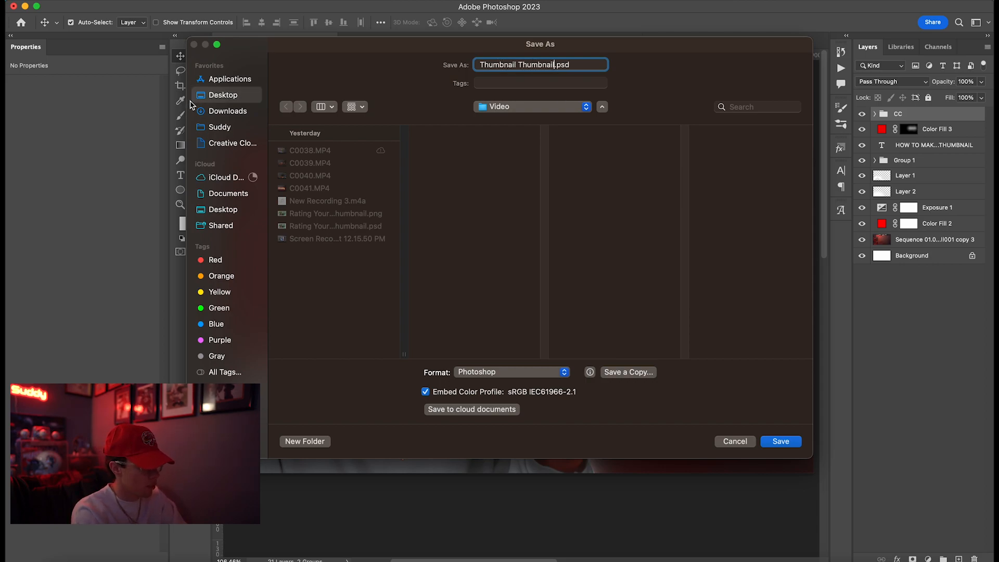
{"action": "left_click", "coordinate": [769, 441]}
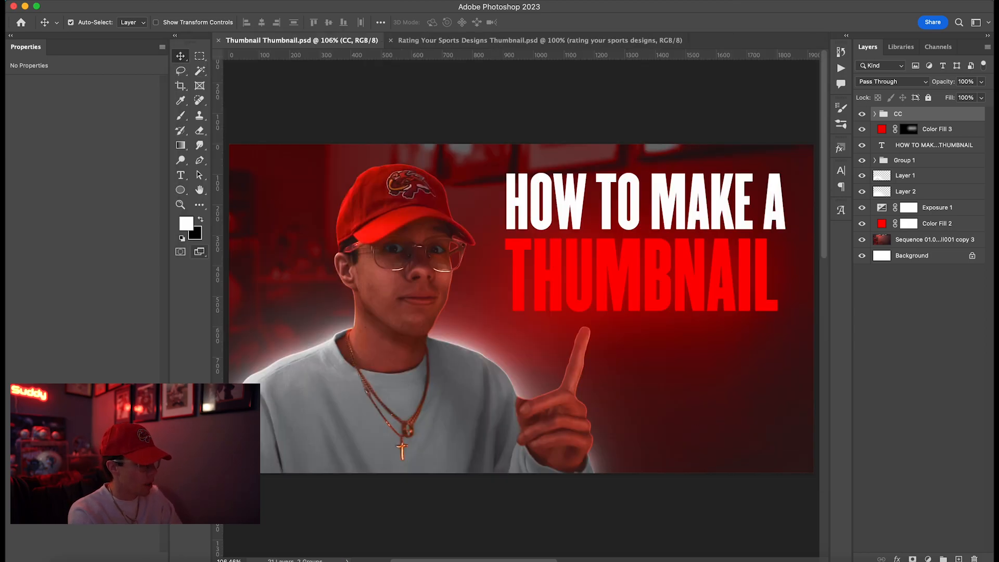
- Check the Export As settings for a PNG with Smaller File (8-bit) enabled, and cancel the export
{"action": "left_click", "coordinate": [94, 3]}
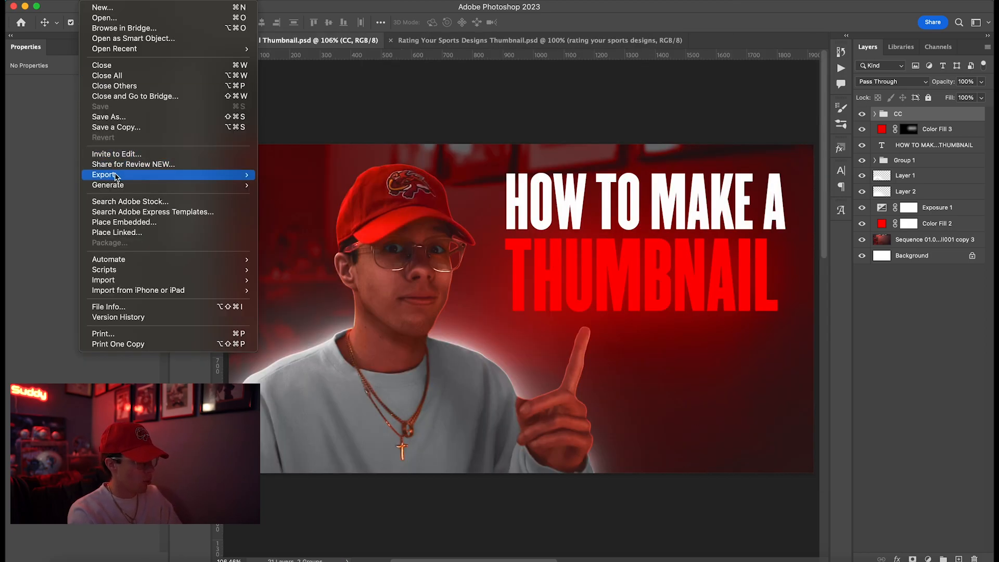
{"action": "mouse_move", "coordinate": [171, 175]}
{"action": "left_click", "coordinate": [314, 185]}
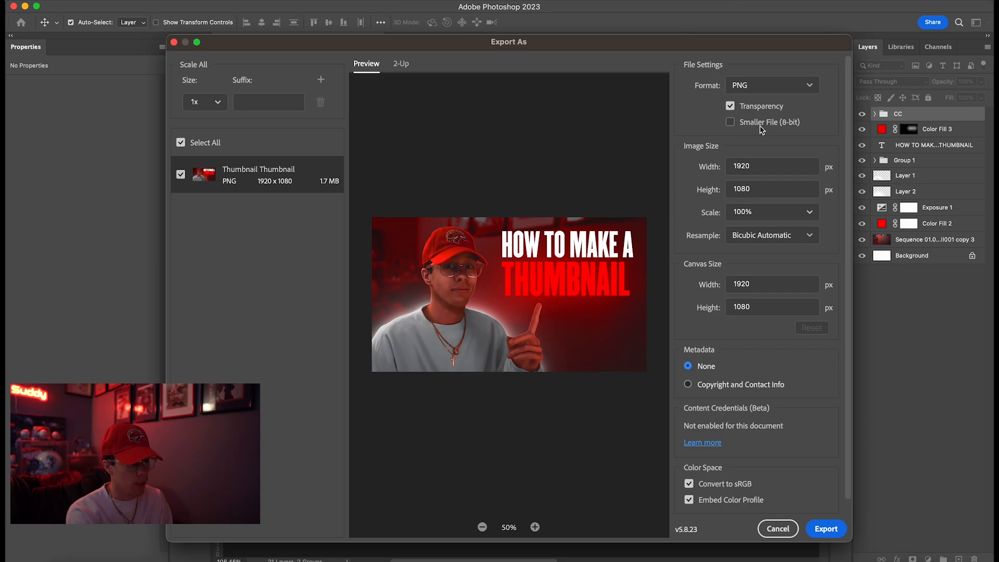
{"action": "left_click", "coordinate": [730, 123]}
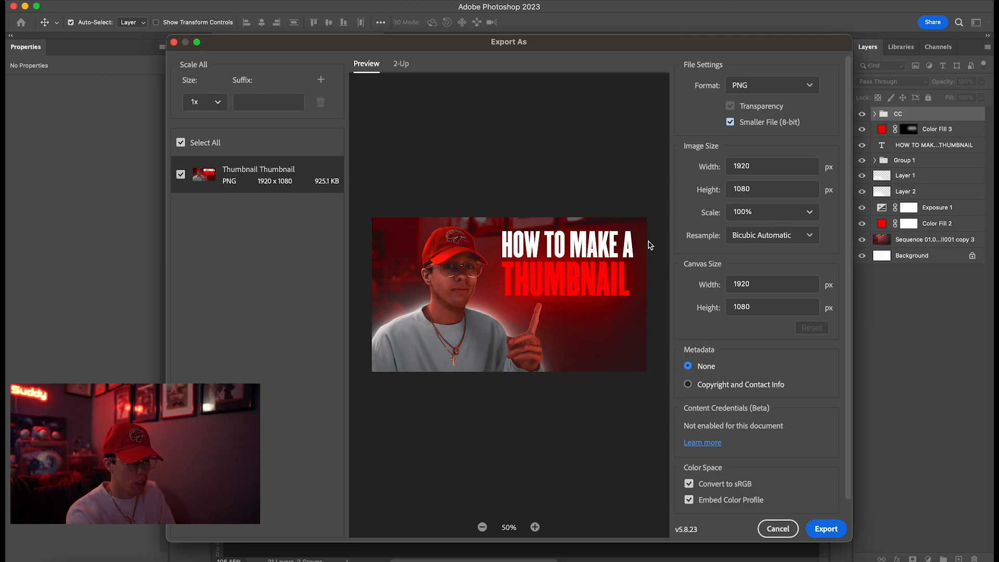
{"action": "left_click", "coordinate": [777, 527]}
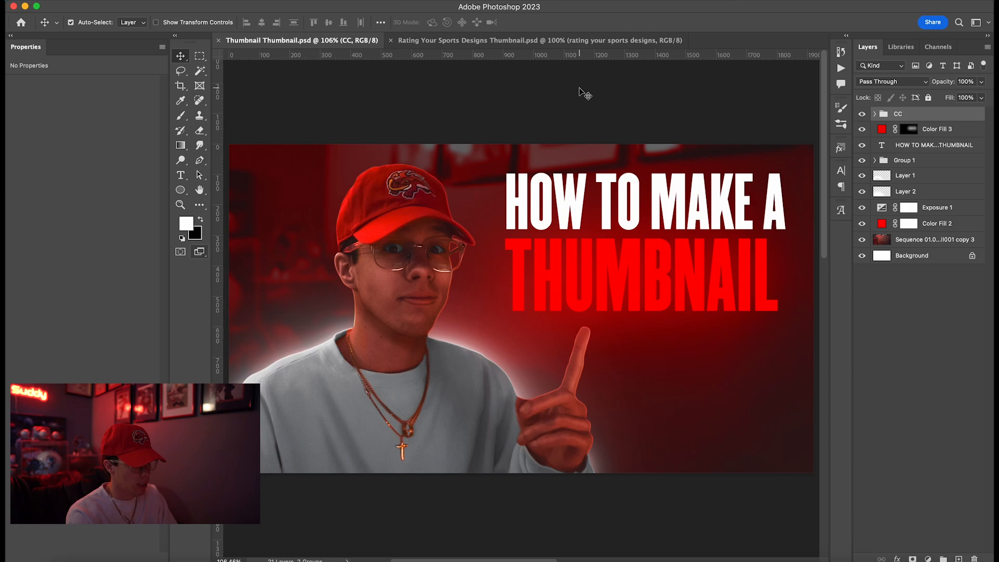